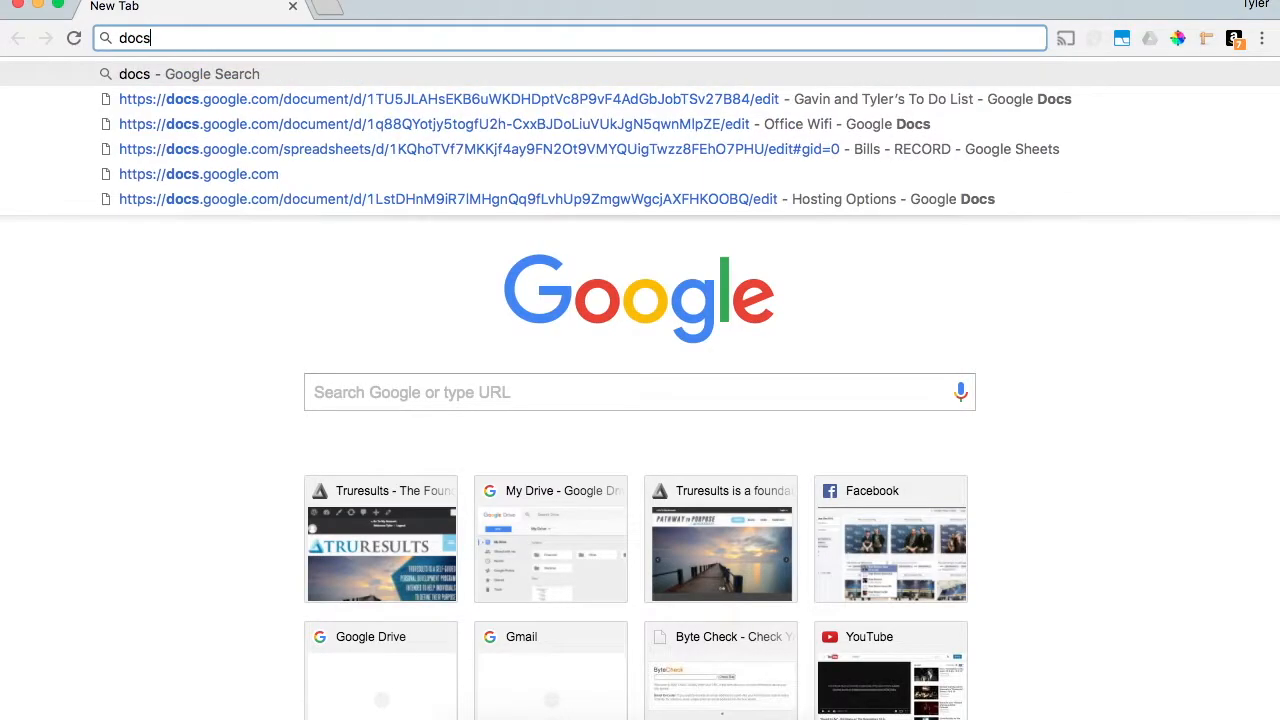
- Go to docs.google.com, switch from Docs to Sheets and create a new blank spreadsheet
{"action": "type", "text": ".google.com"}
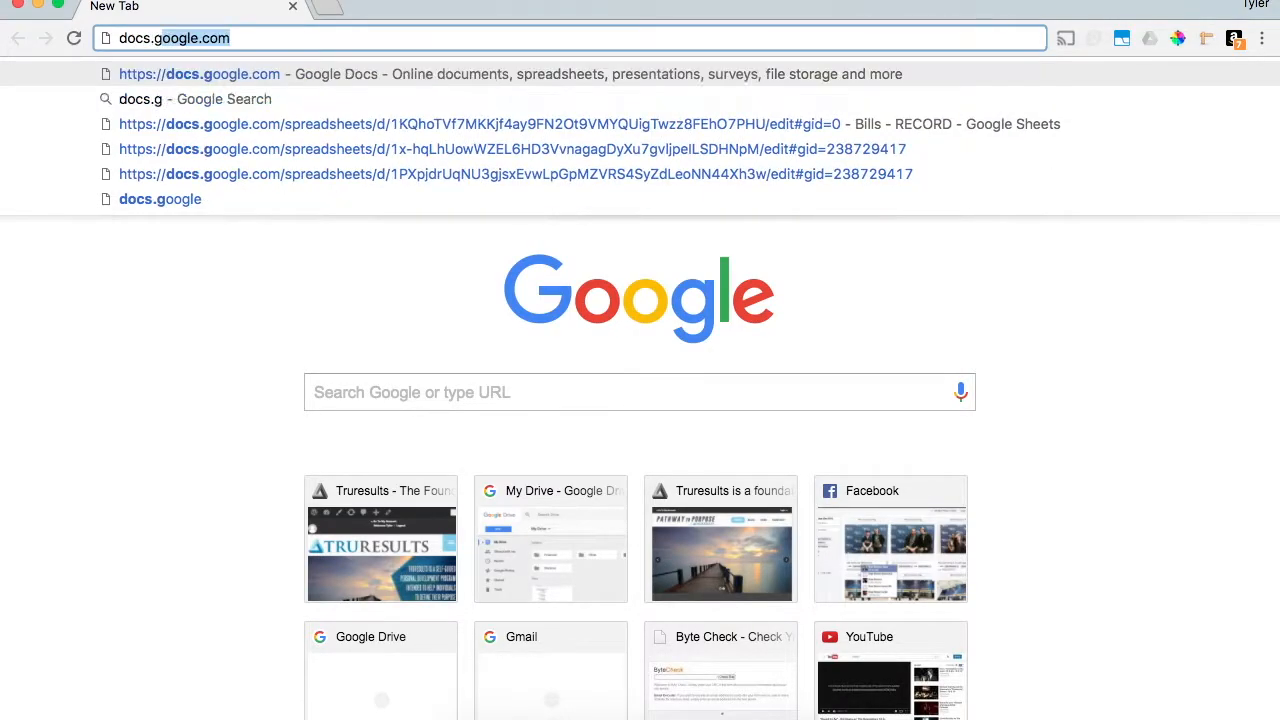
{"action": "key", "text": "Return"}
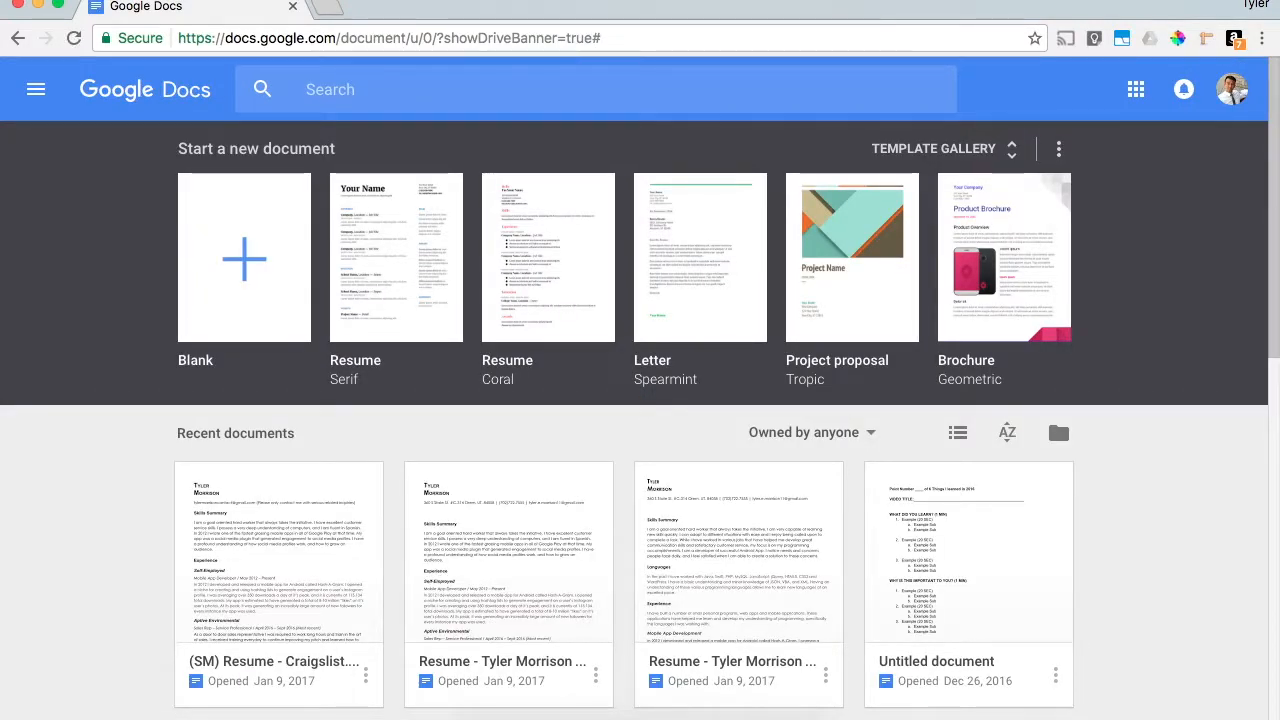
{"action": "left_click", "coordinate": [48, 94]}
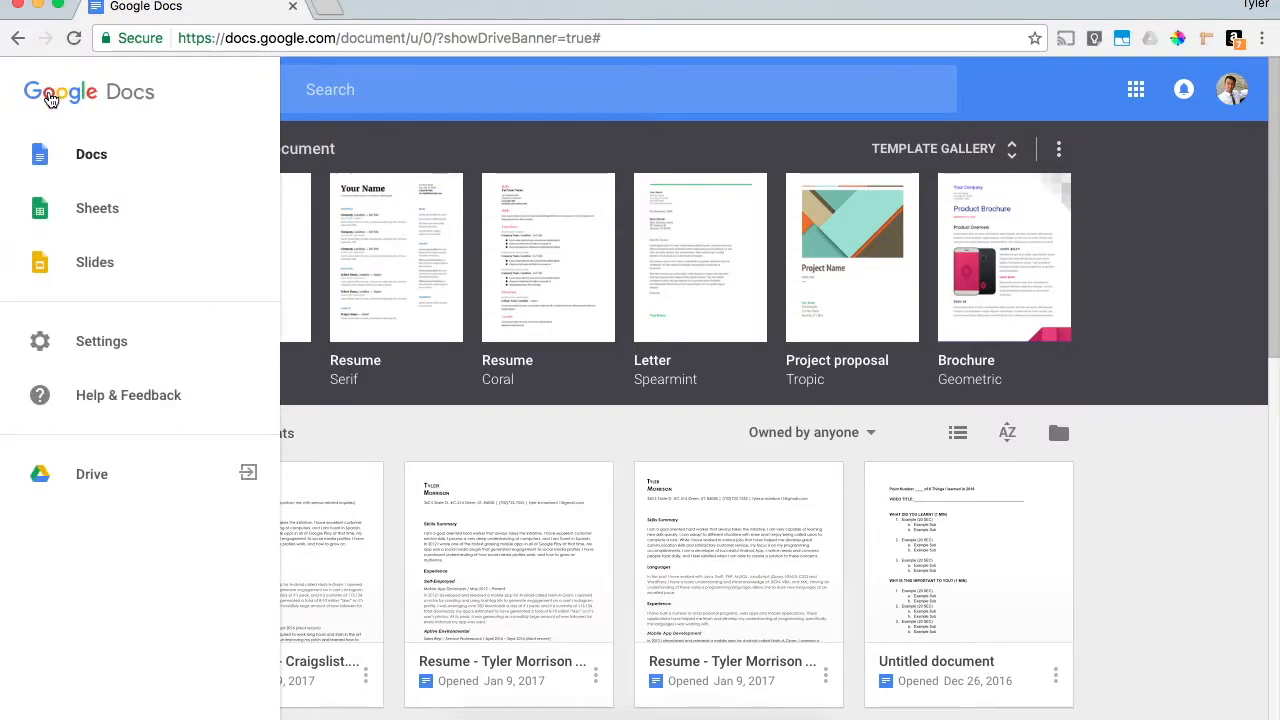
{"action": "left_click", "coordinate": [92, 207]}
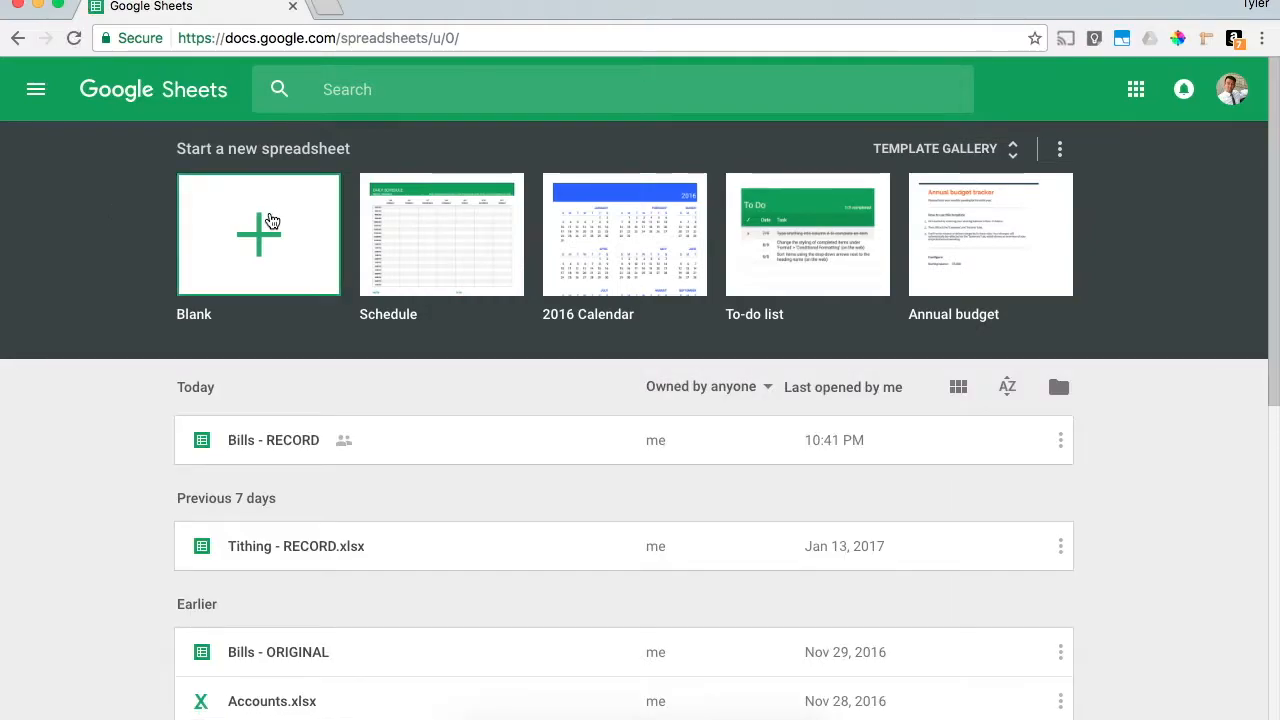
{"action": "left_click", "coordinate": [270, 220]}
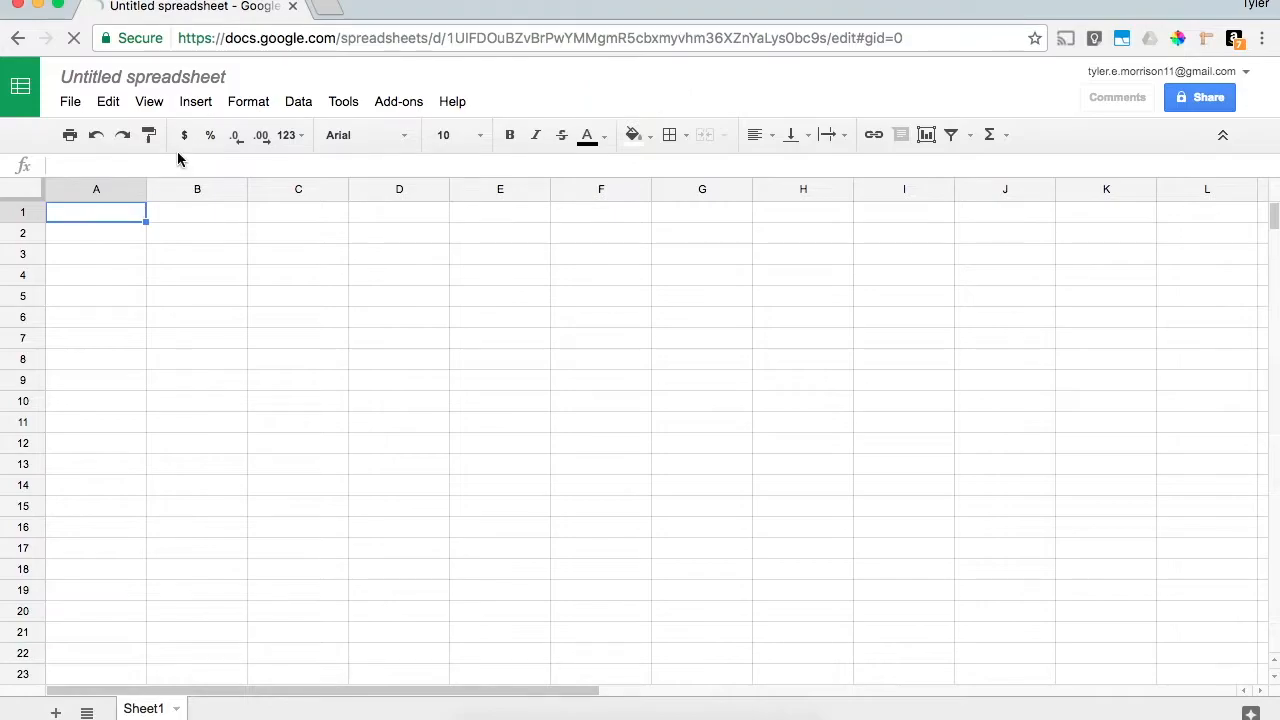
- Enter the column headers Item, Price, Paid and Tax in cells A1 to D1
{"action": "left_click", "coordinate": [186, 165]}
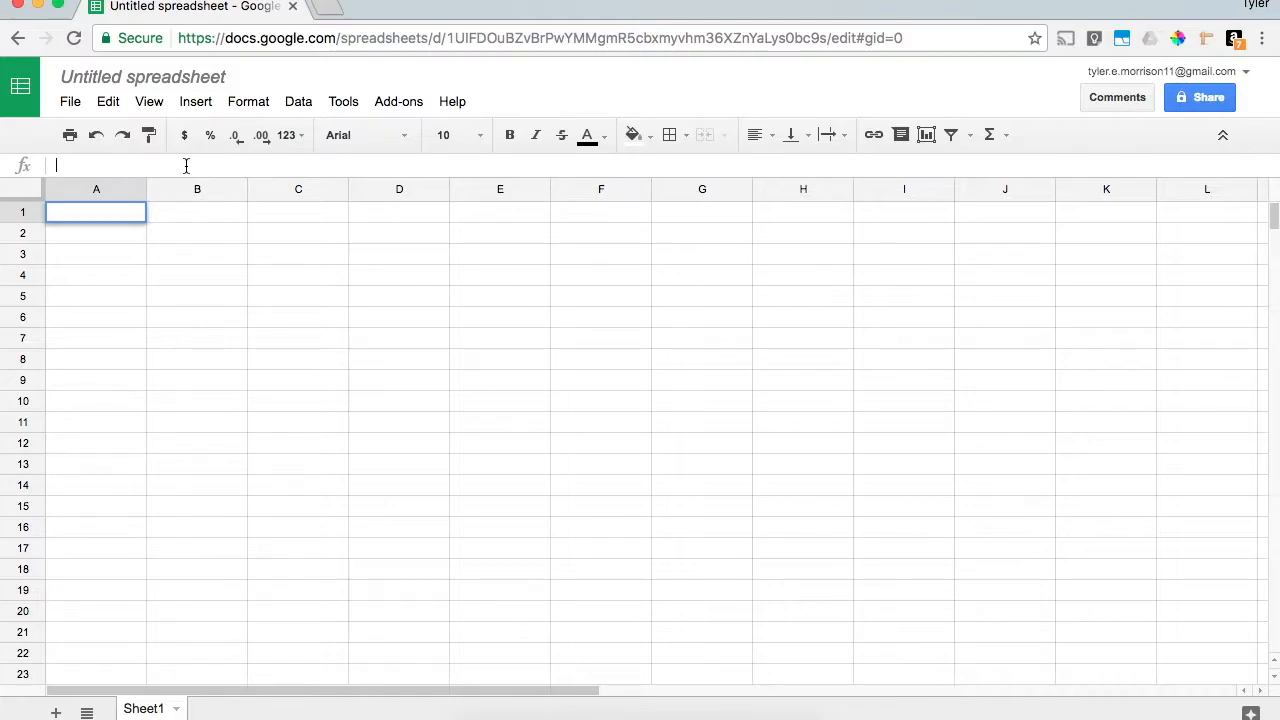
{"action": "type", "text": "em"}
{"action": "key", "text": "Tab"}
{"action": "type", "text": "Price"}
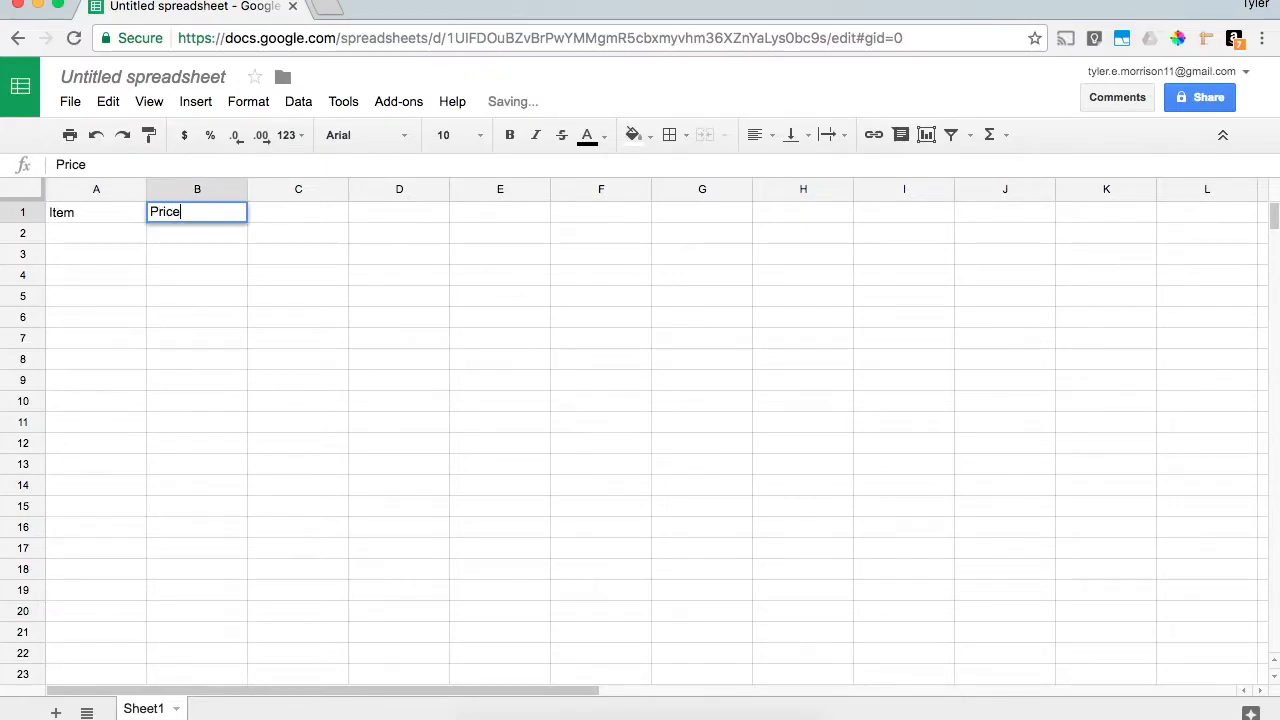
{"action": "key", "text": "Tab"}
{"action": "type", "text": "Paid"}
{"action": "key", "text": "Tab"}
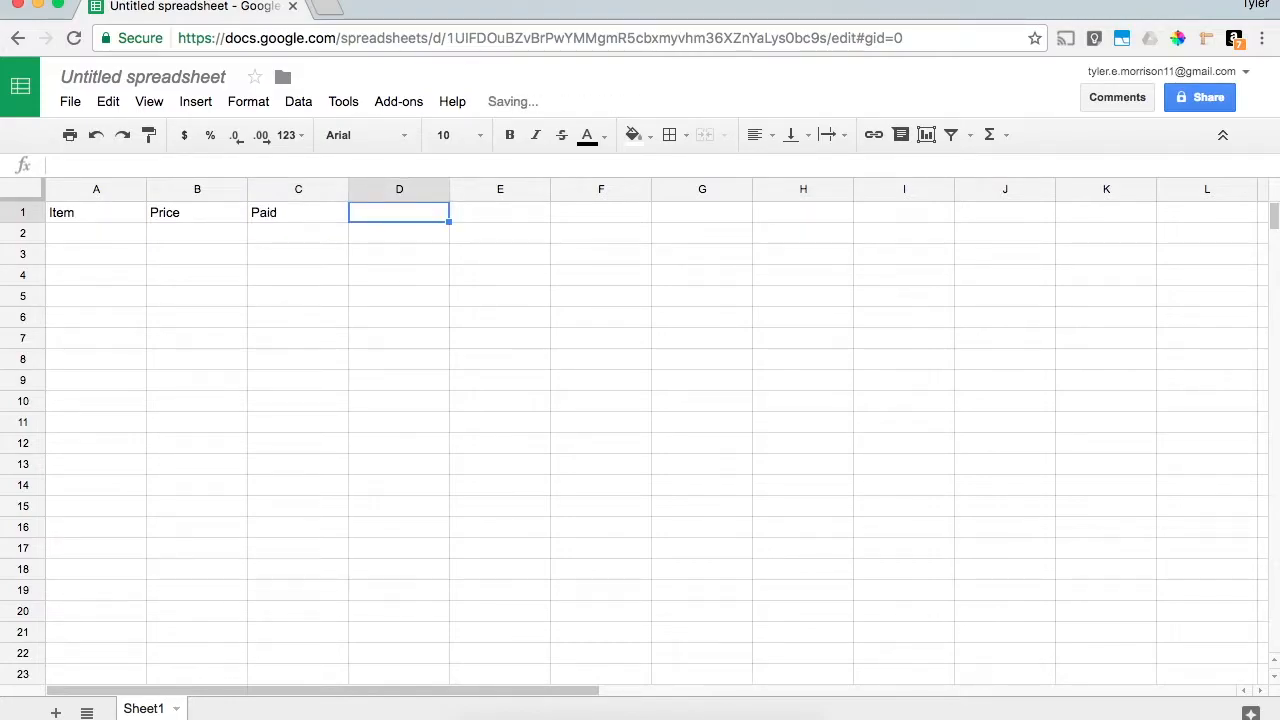
{"action": "type", "text": "Tax"}
{"action": "key", "text": "Return"}
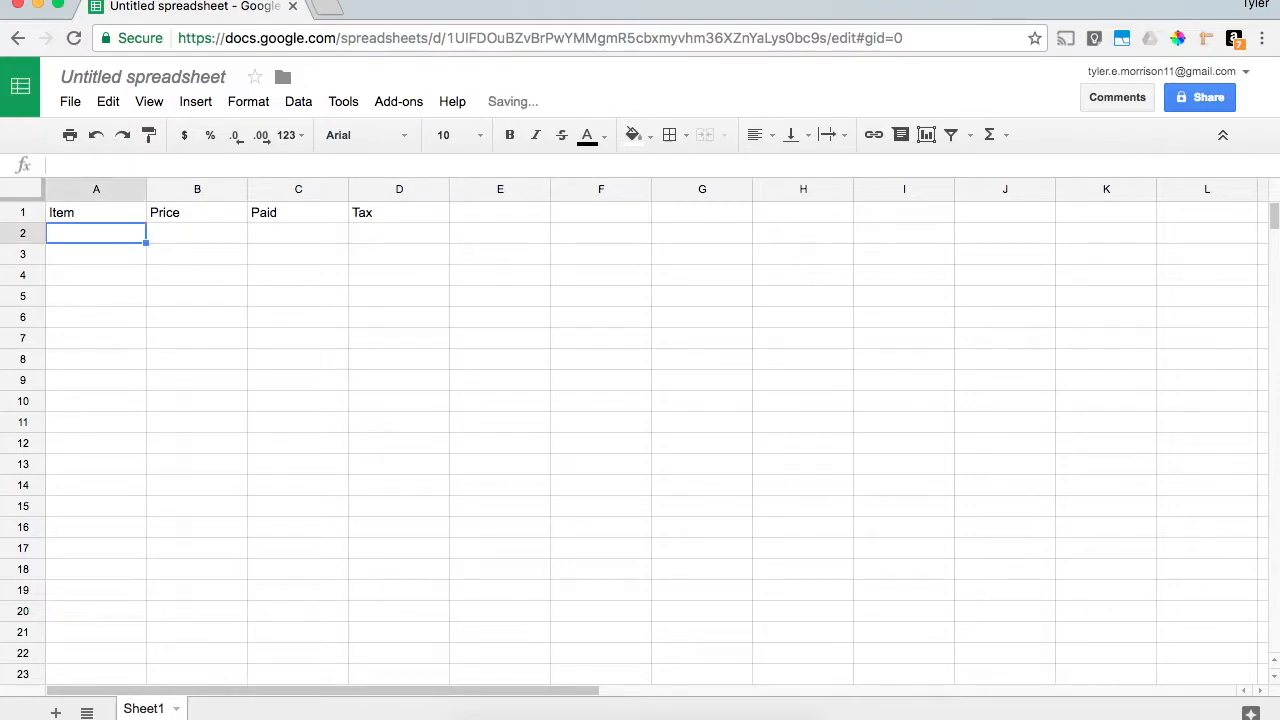
- Fill the header cells A1 to D1 with a light gray background
{"action": "left_click_drag", "start_coordinate": [384, 213], "coordinate": [99, 218]}
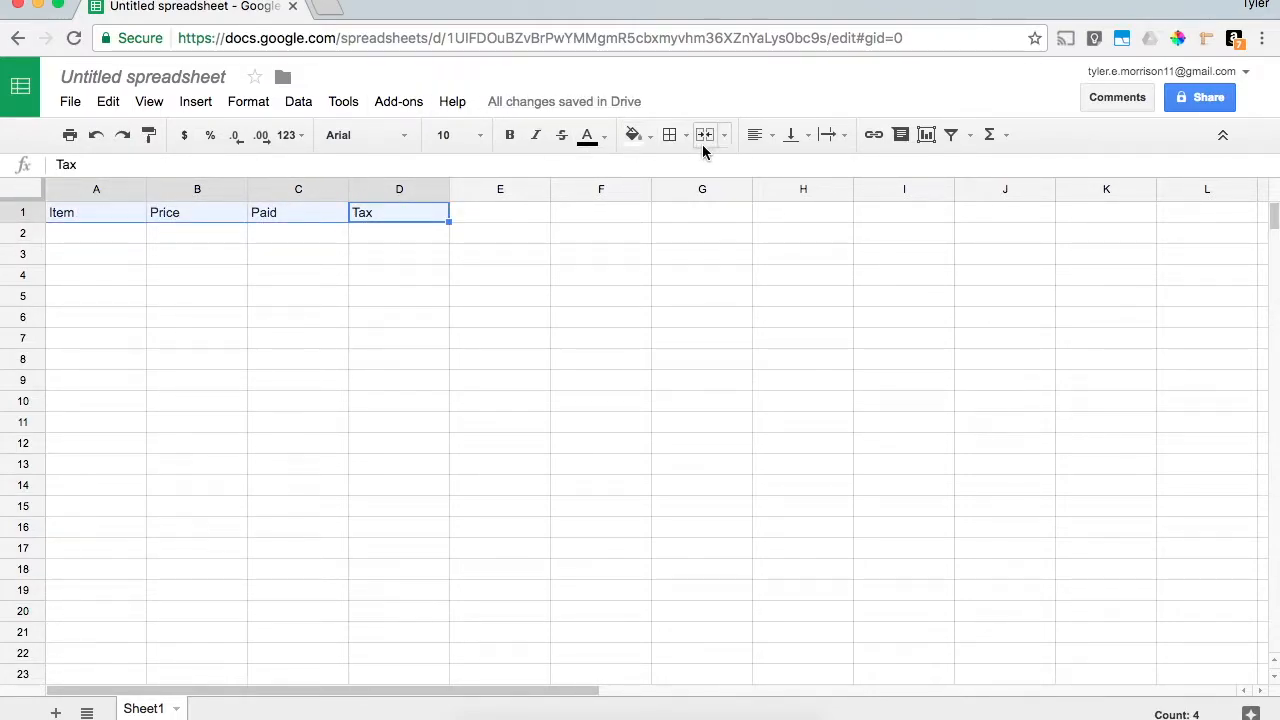
{"action": "left_click", "coordinate": [636, 136]}
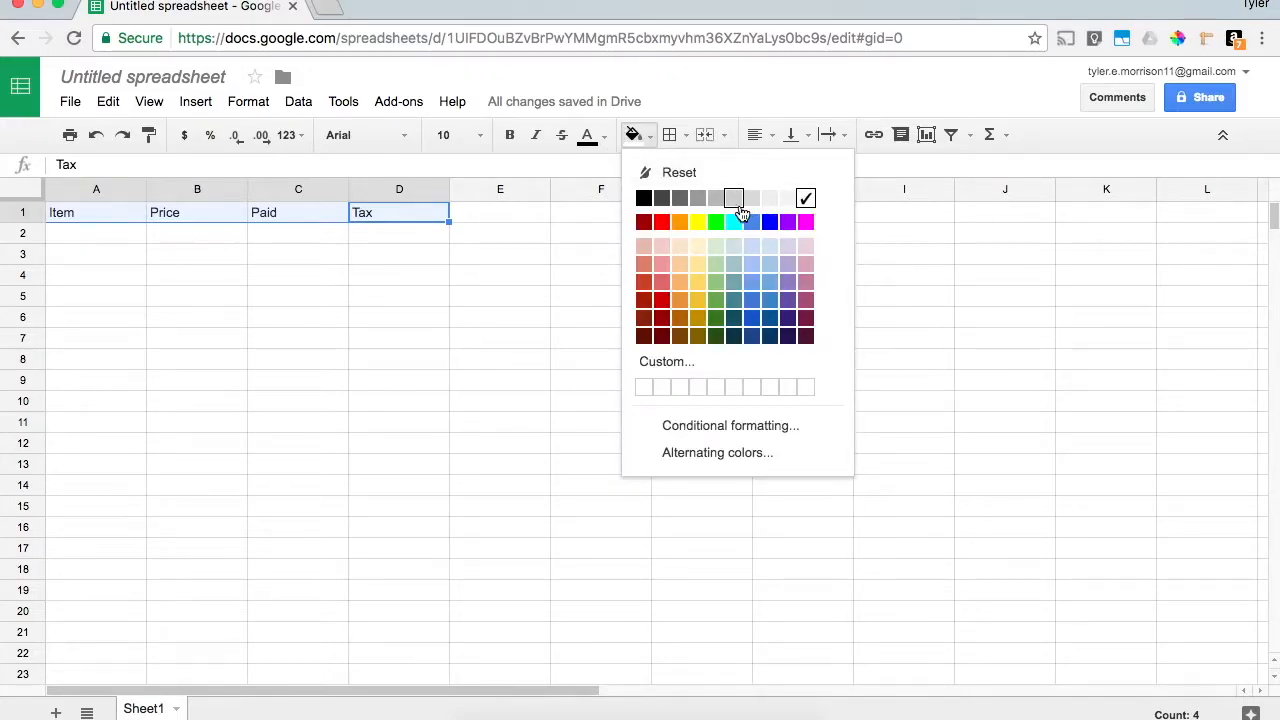
{"action": "left_click", "coordinate": [736, 200]}
{"action": "left_click", "coordinate": [520, 288]}
- Apply borders around and between all cells in the range A1 to D14
{"action": "left_click_drag", "start_coordinate": [83, 218], "coordinate": [402, 490]}
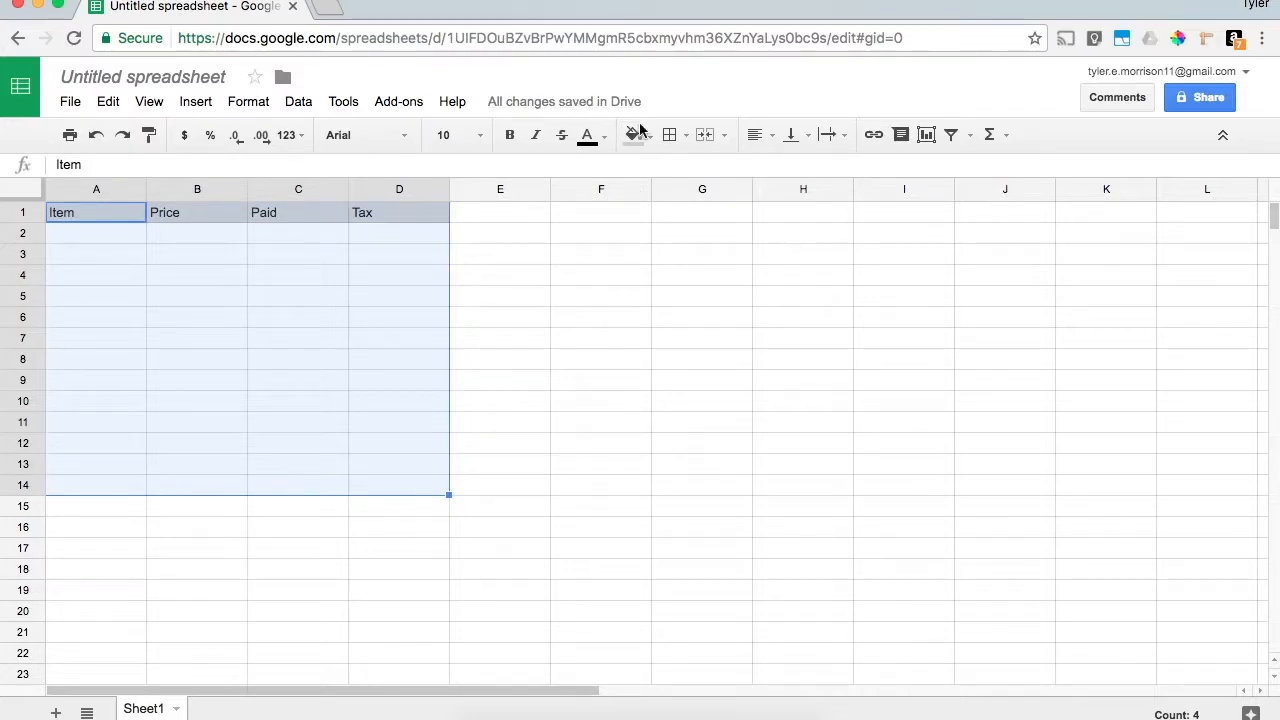
{"action": "left_click", "coordinate": [671, 136]}
{"action": "left_click", "coordinate": [680, 184]}
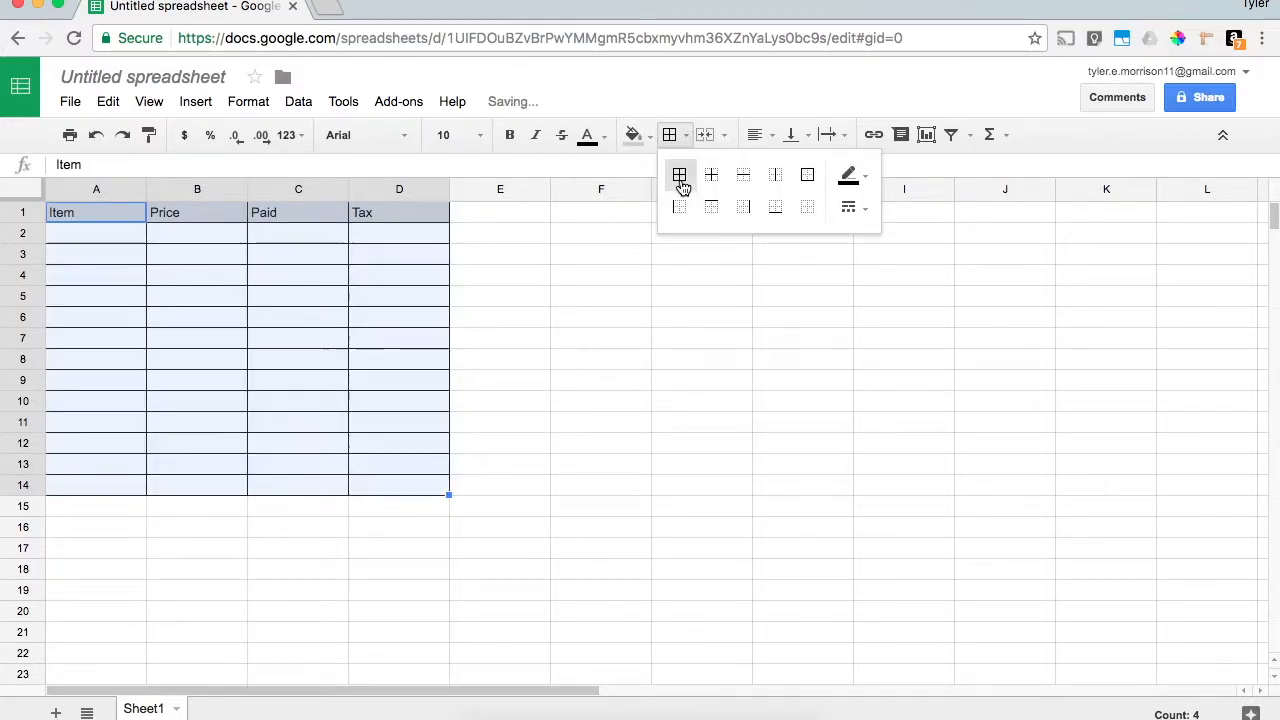
{"action": "left_click", "coordinate": [603, 338]}
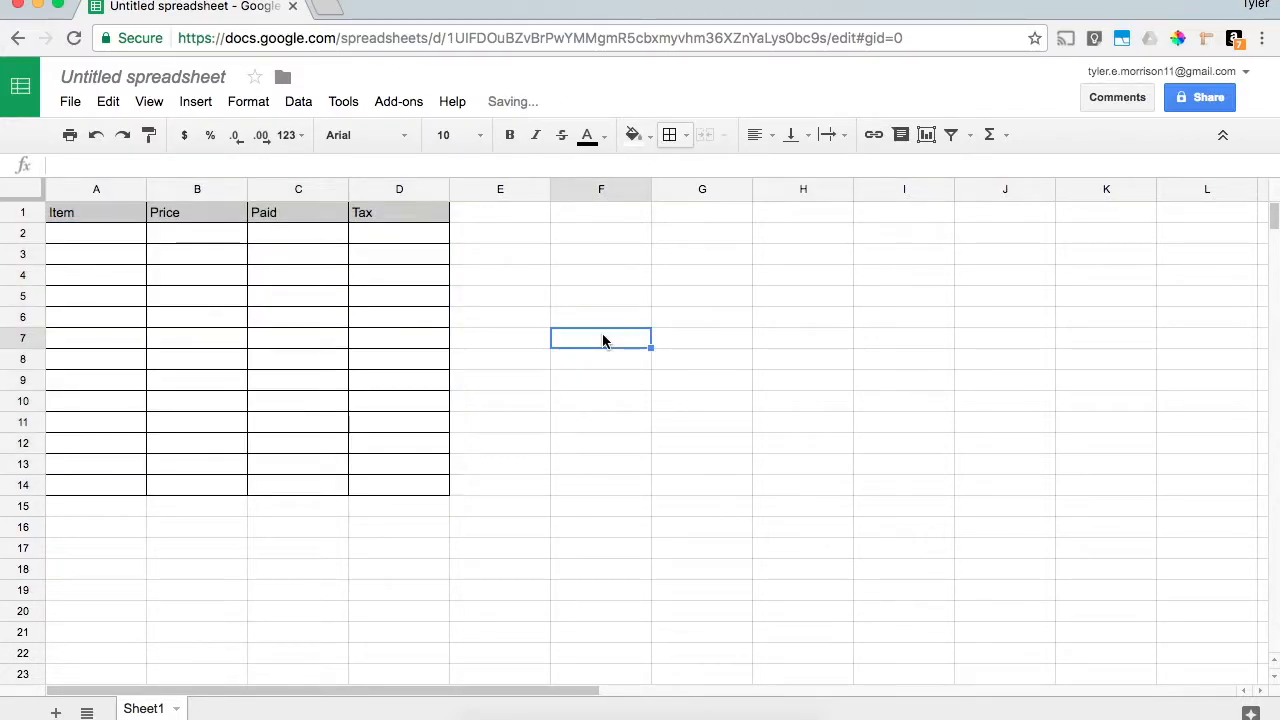
- Fill in row 2 with item Apple, price 1.00, paid No and tax 0.07
{"action": "left_click", "coordinate": [91, 231]}
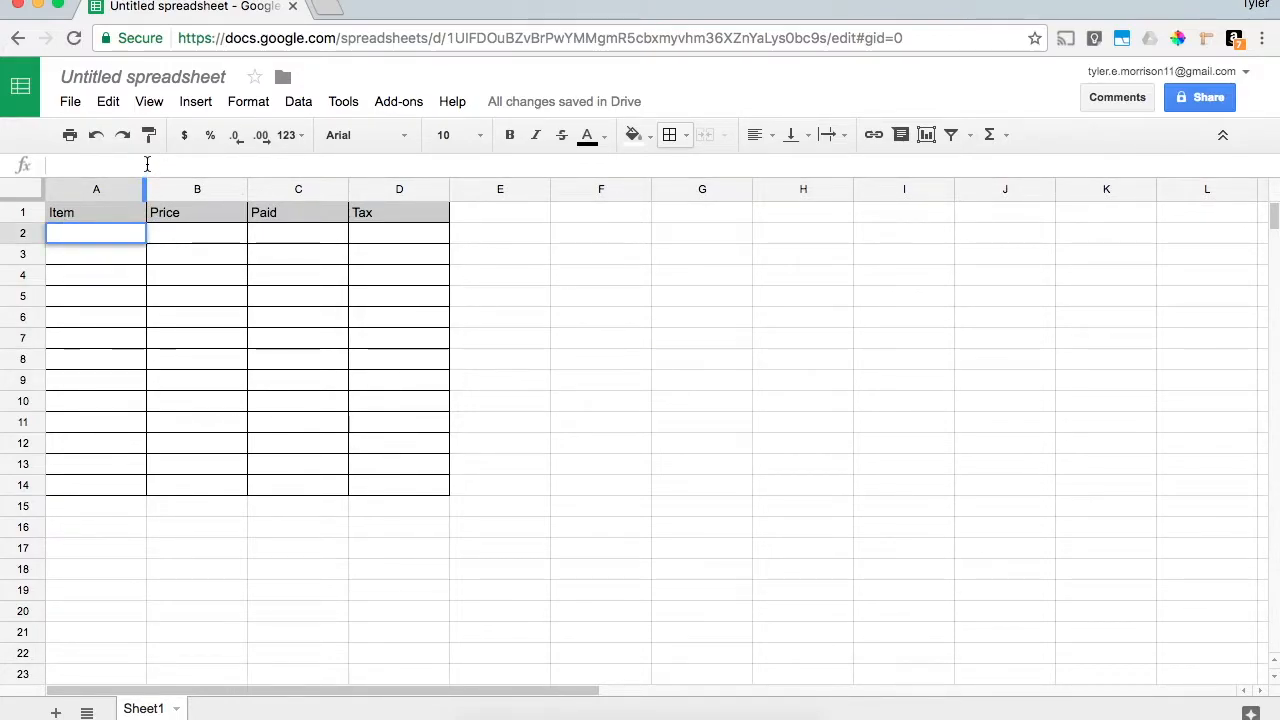
{"action": "type", "text": "Apple"}
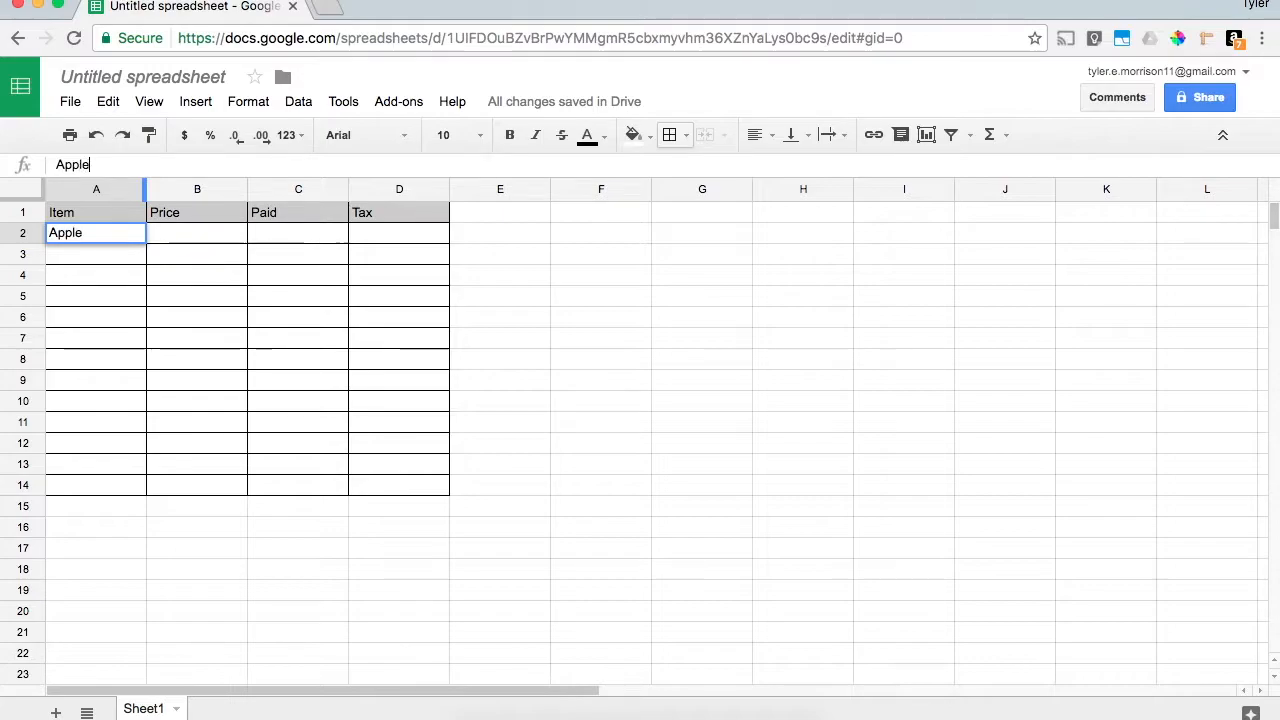
{"action": "key", "text": "Tab"}
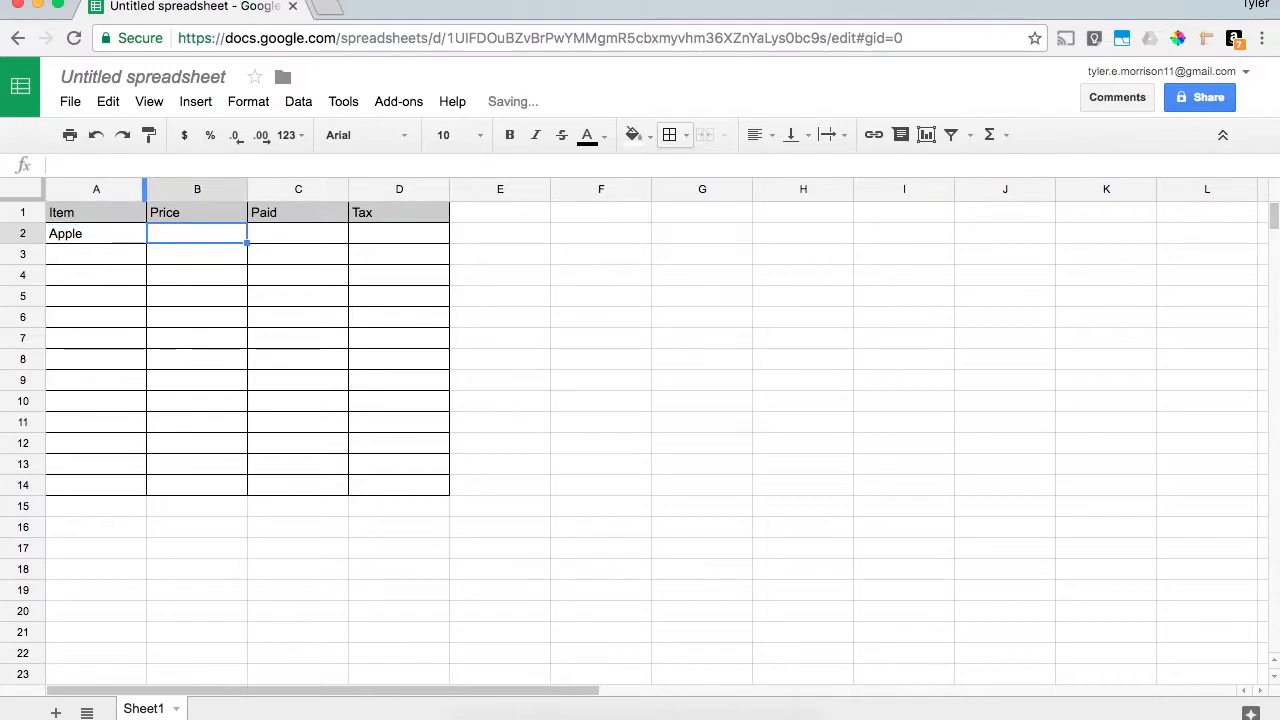
{"action": "type", "text": "1.00"}
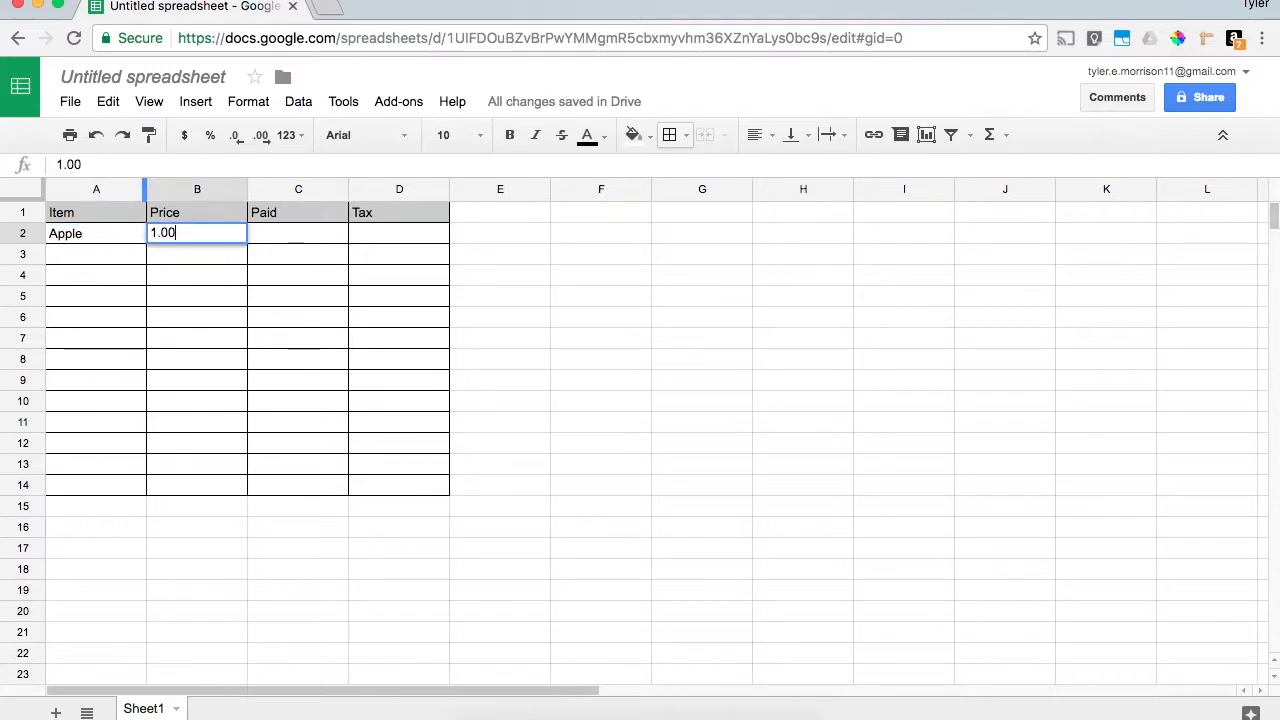
{"action": "key", "text": "Tab"}
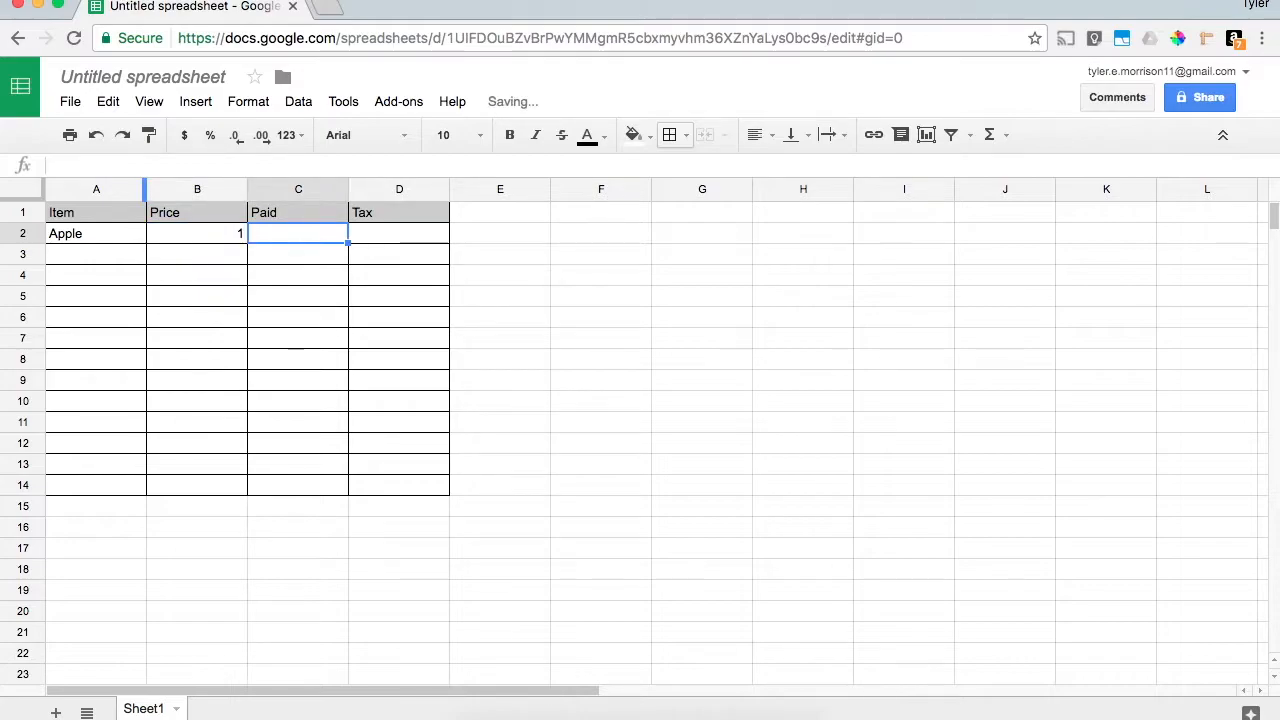
{"action": "type", "text": "No"}
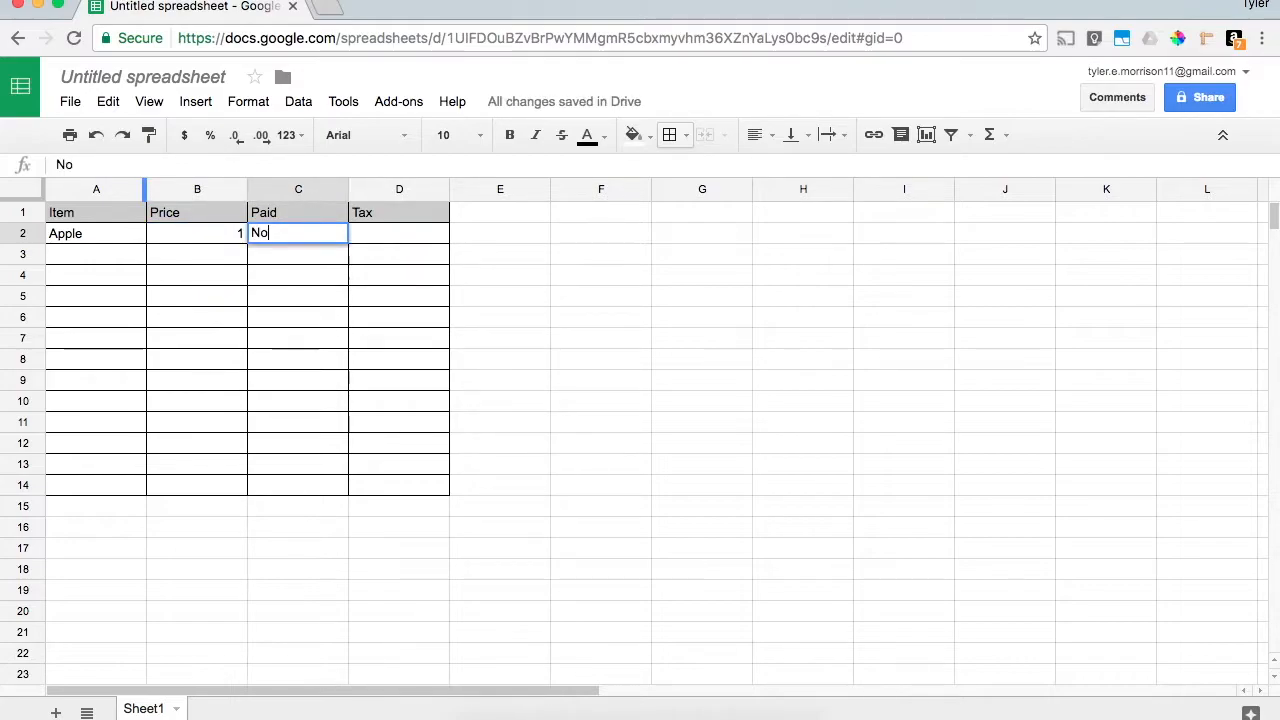
{"action": "key", "text": "Tab"}
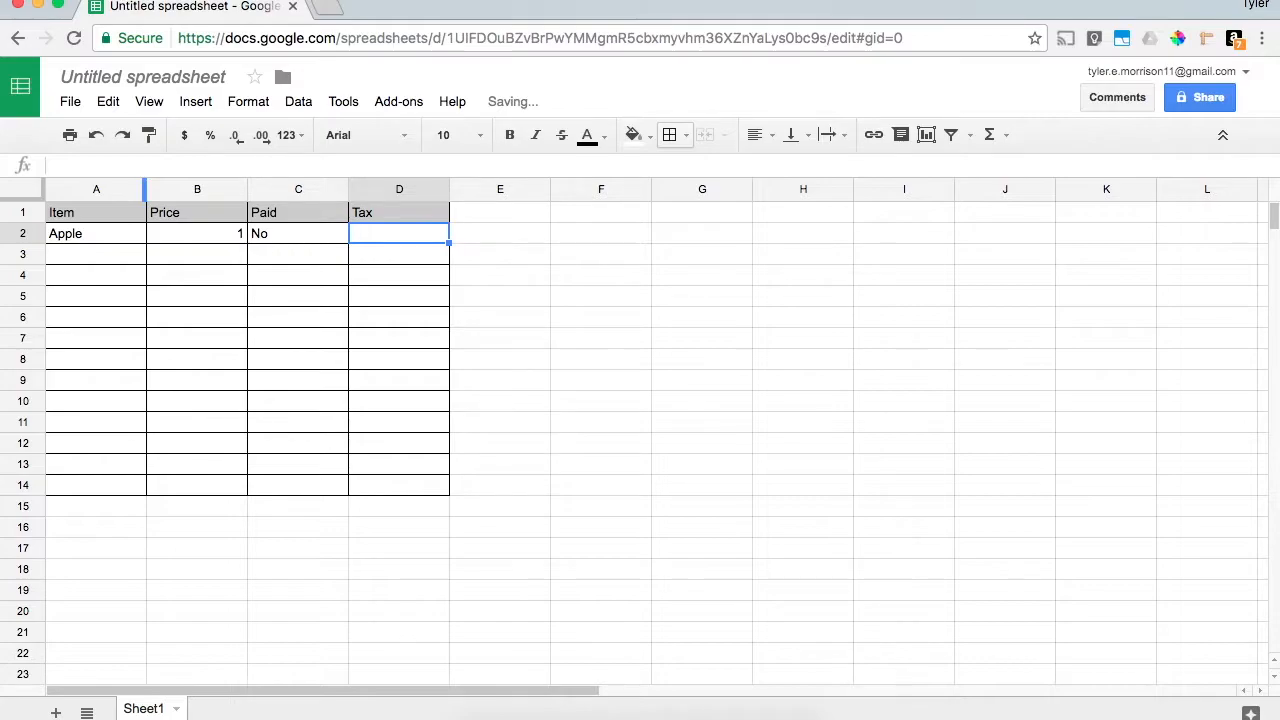
{"action": "type", "text": "0.0"}
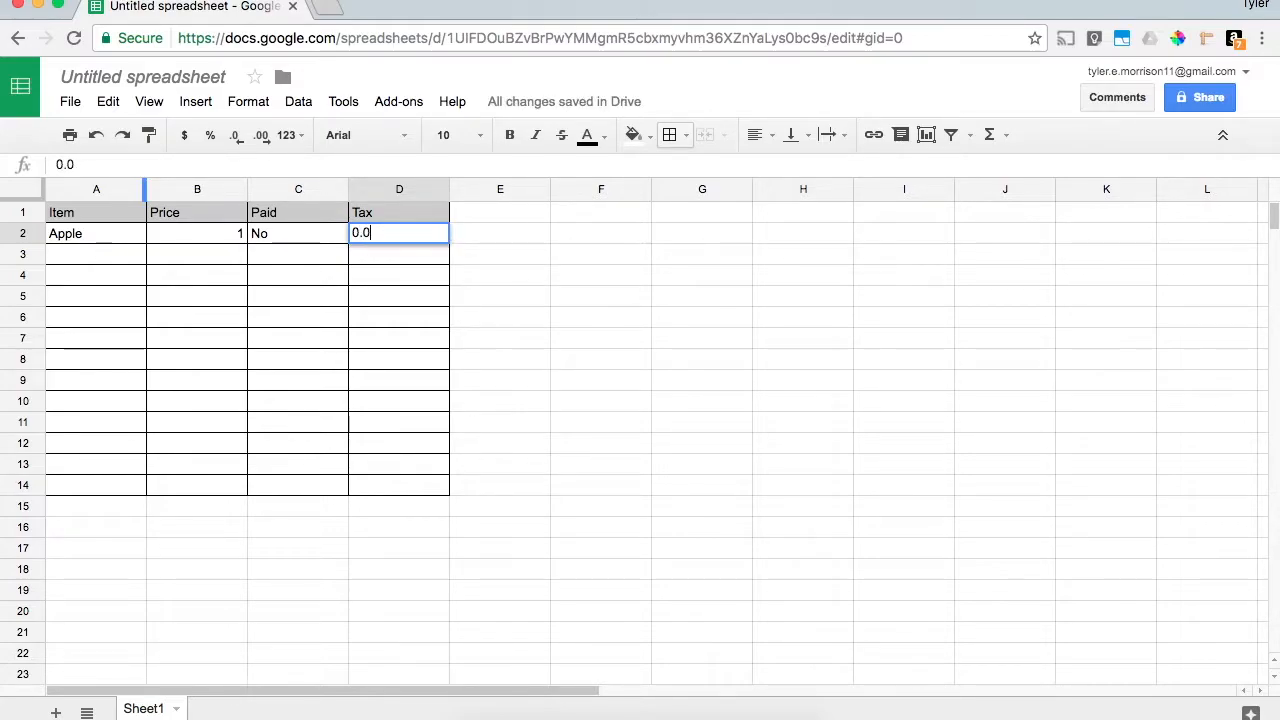
{"action": "type", "text": "7"}
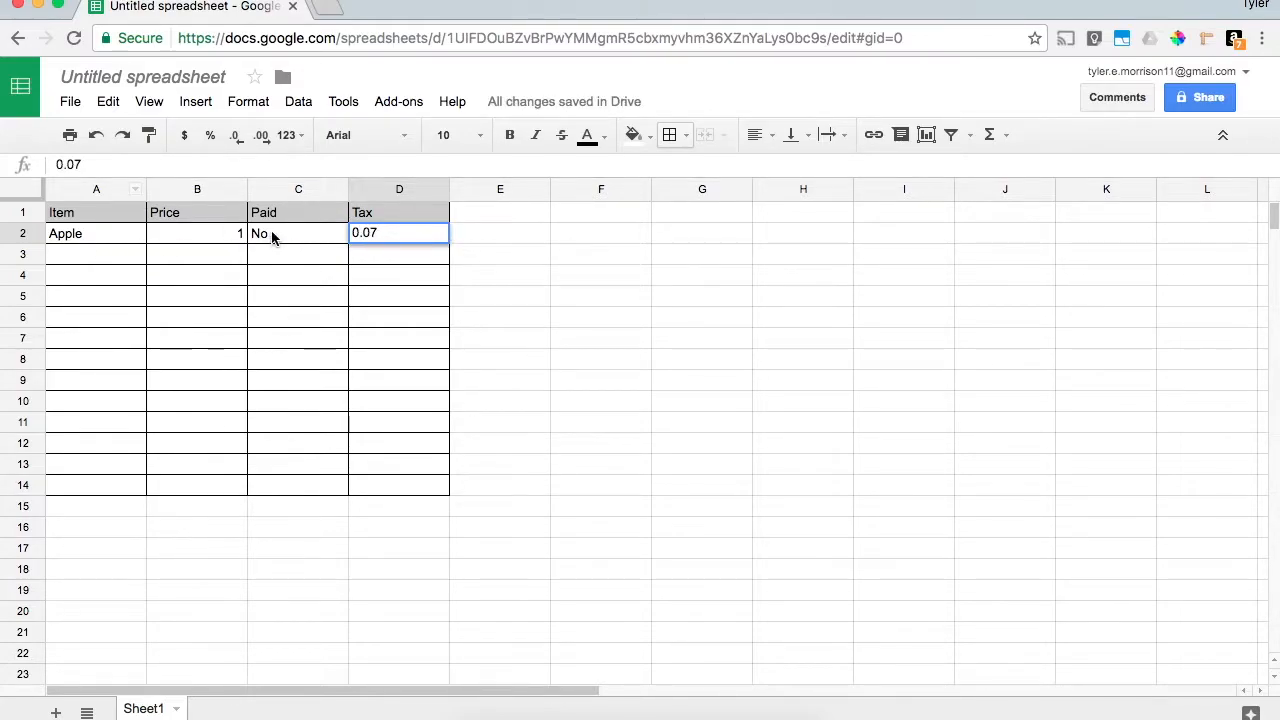
{"action": "left_click", "coordinate": [398, 328]}
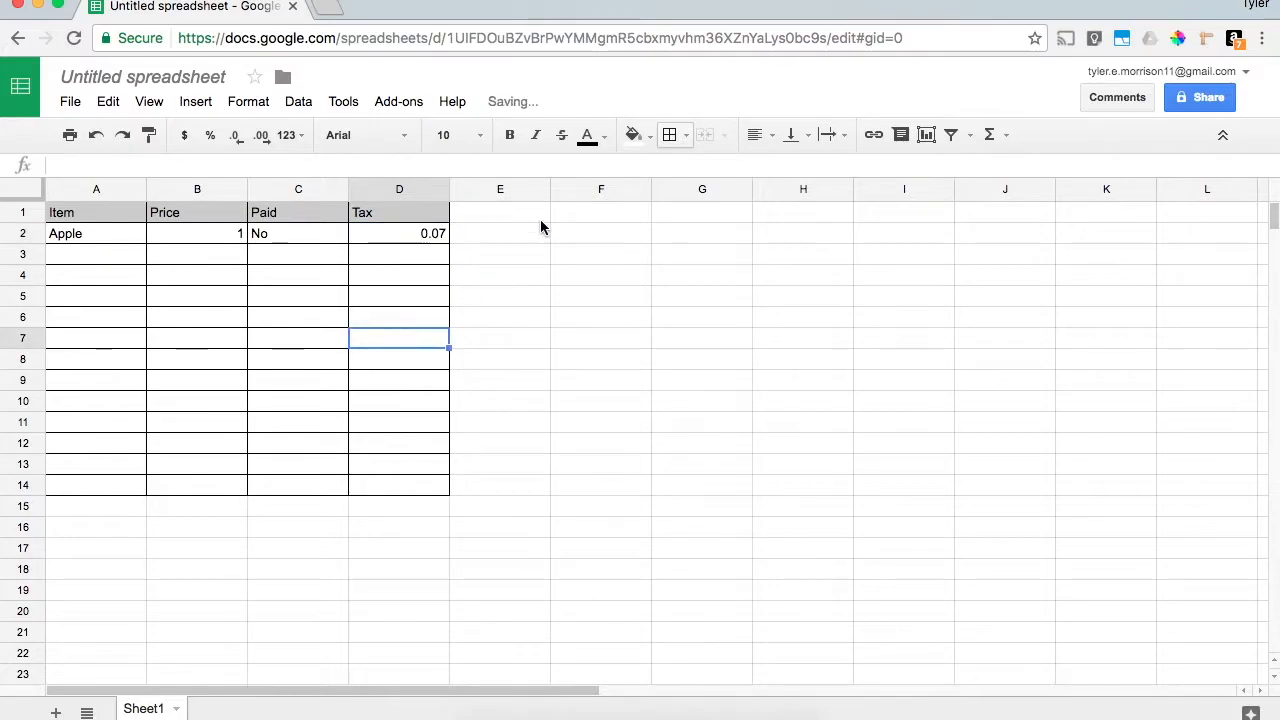
- Adjust the number of decimals for the Apple price in B2 so that it shows two decimal places
{"action": "left_click", "coordinate": [225, 236]}
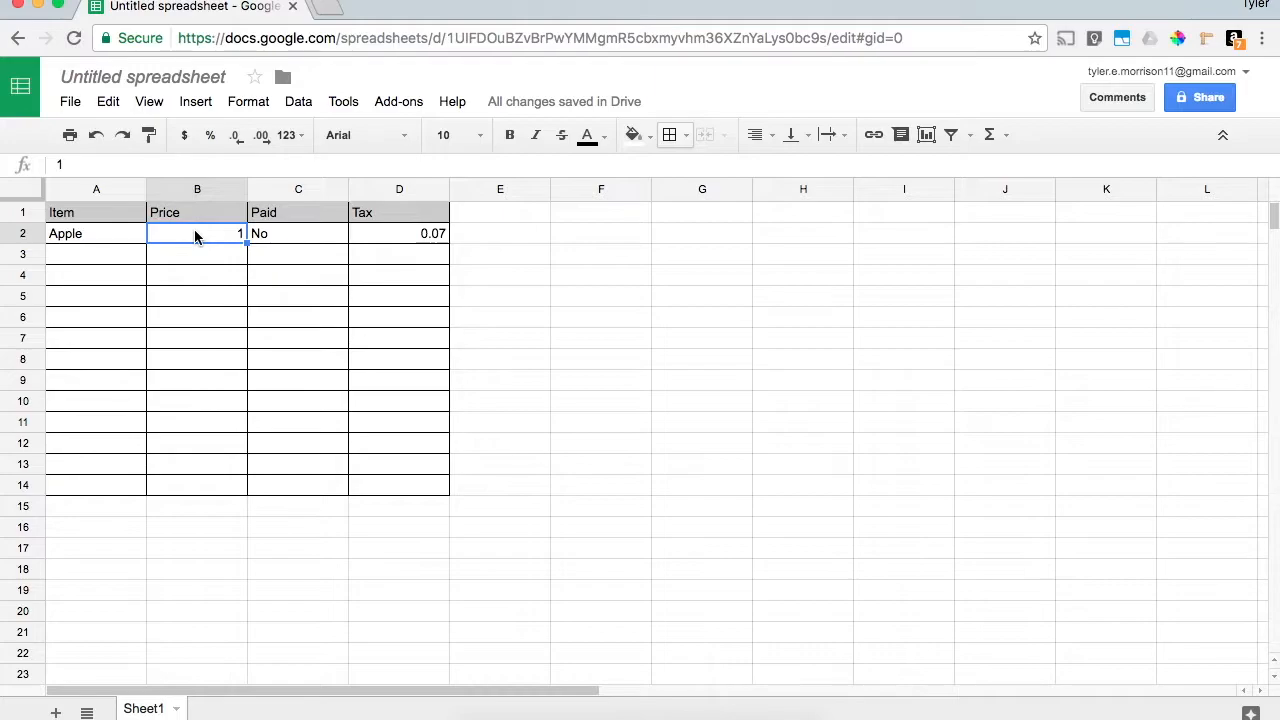
{"action": "left_click", "coordinate": [263, 136]}
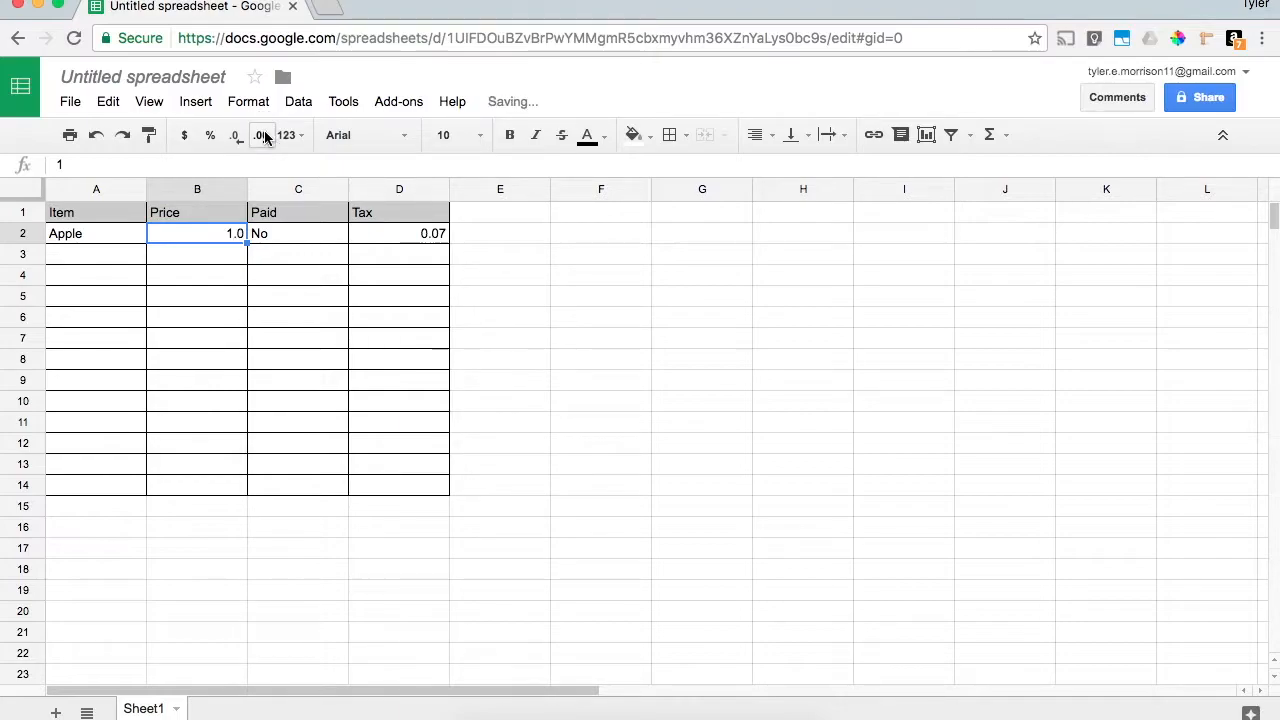
{"action": "left_click", "coordinate": [264, 136]}
{"action": "left_click", "coordinate": [264, 136]}
{"action": "left_click", "coordinate": [264, 136]}
{"action": "left_click", "coordinate": [264, 136]}
{"action": "left_click", "coordinate": [236, 147]}
{"action": "left_click", "coordinate": [236, 147]}
{"action": "left_click", "coordinate": [236, 147]}
{"action": "left_click", "coordinate": [236, 147]}
{"action": "left_click", "coordinate": [237, 147]}
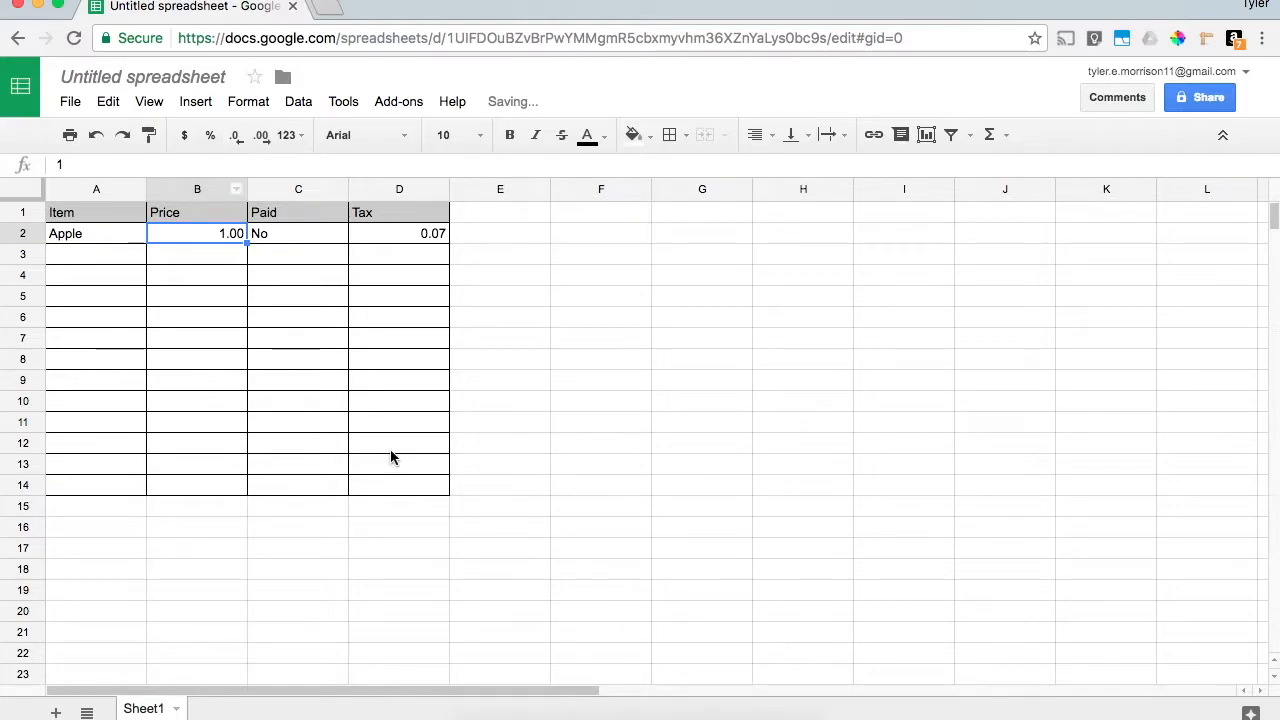
- Format the Apple tax in D2 as a number with two decimal places
{"action": "left_click", "coordinate": [423, 234]}
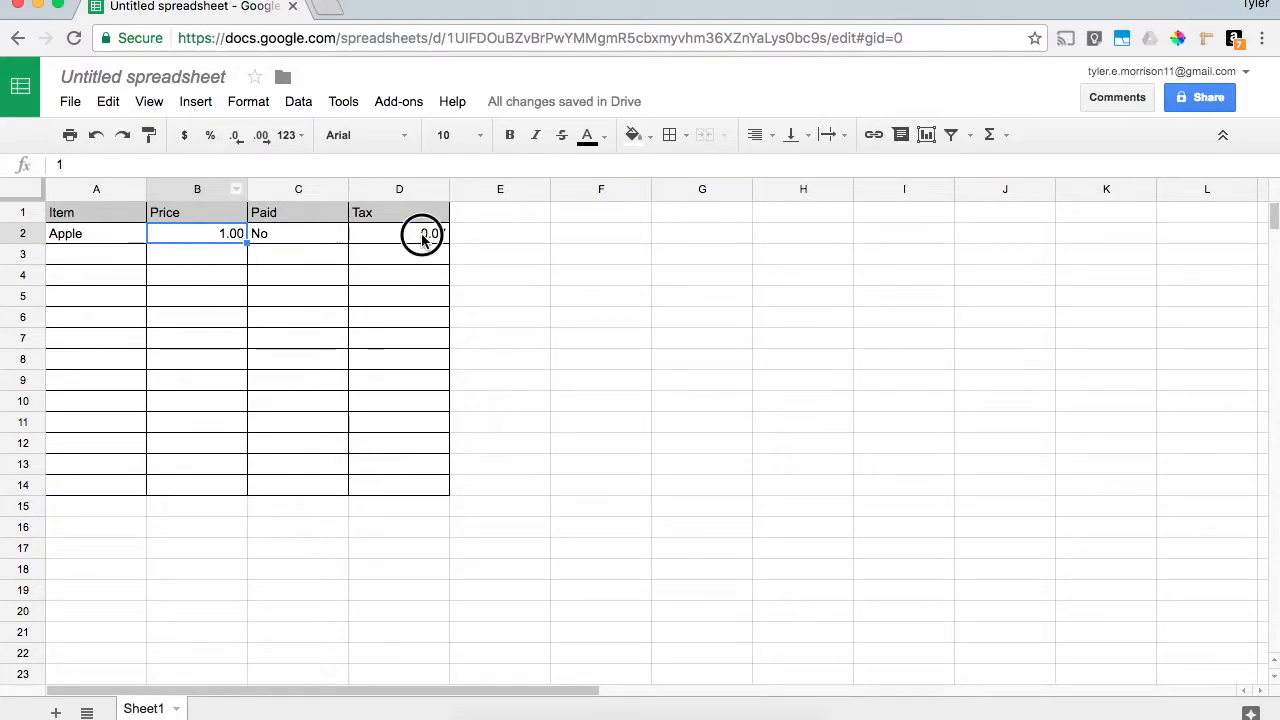
{"action": "left_click", "coordinate": [264, 136]}
{"action": "left_click", "coordinate": [264, 136]}
{"action": "left_click", "coordinate": [244, 136]}
{"action": "left_click", "coordinate": [244, 136]}
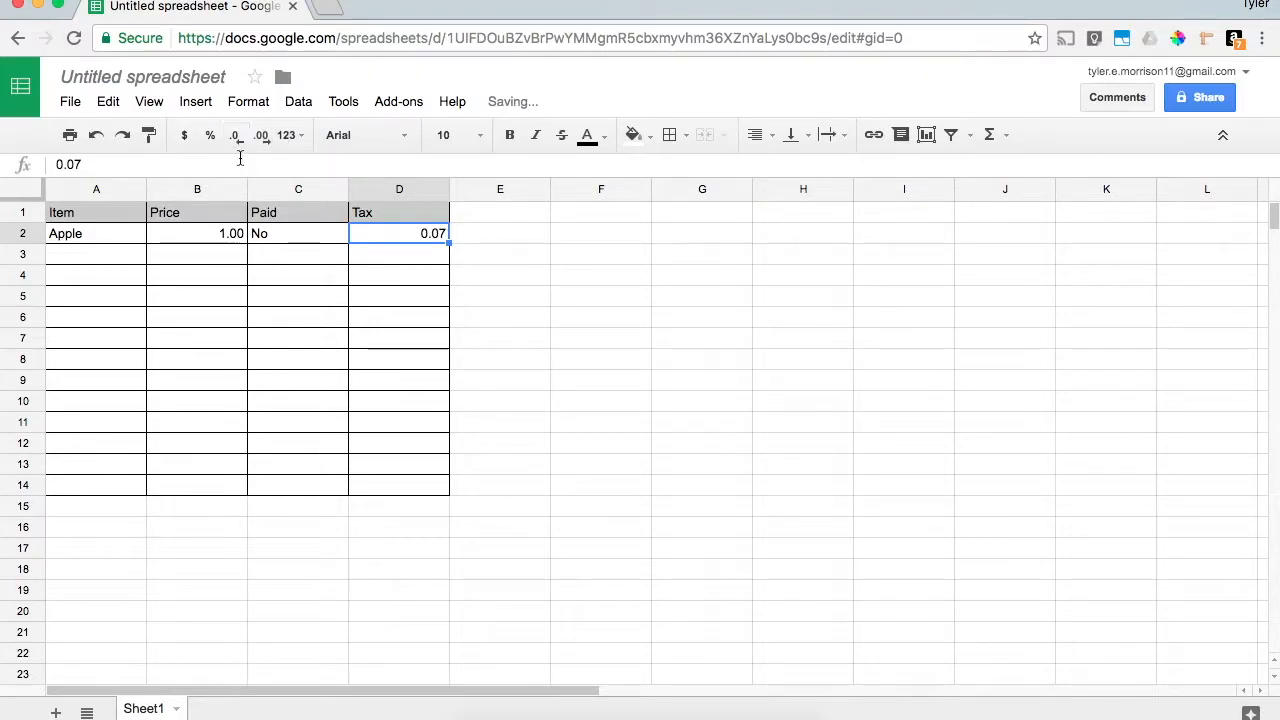
- Change the Apple tax in D2 to 1
{"action": "left_click", "coordinate": [314, 164]}
{"action": "key", "text": "BackSpace"}
{"action": "key", "text": "BackSpace"}
{"action": "key", "text": "BackSpace"}
{"action": "key", "text": "BackSpace"}
{"action": "type", "text": "1"}
{"action": "key", "text": "Return"}
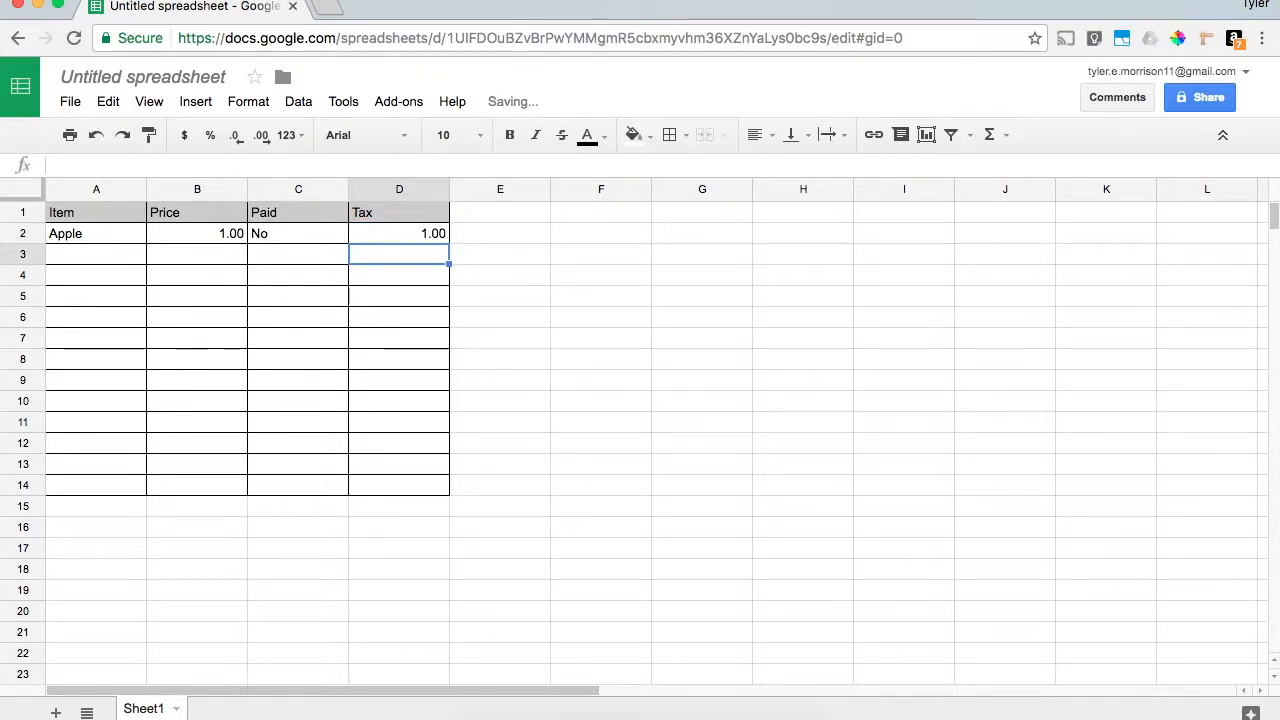
- Set the Apple tax in D2 back to 0.07
{"action": "left_click", "coordinate": [400, 231]}
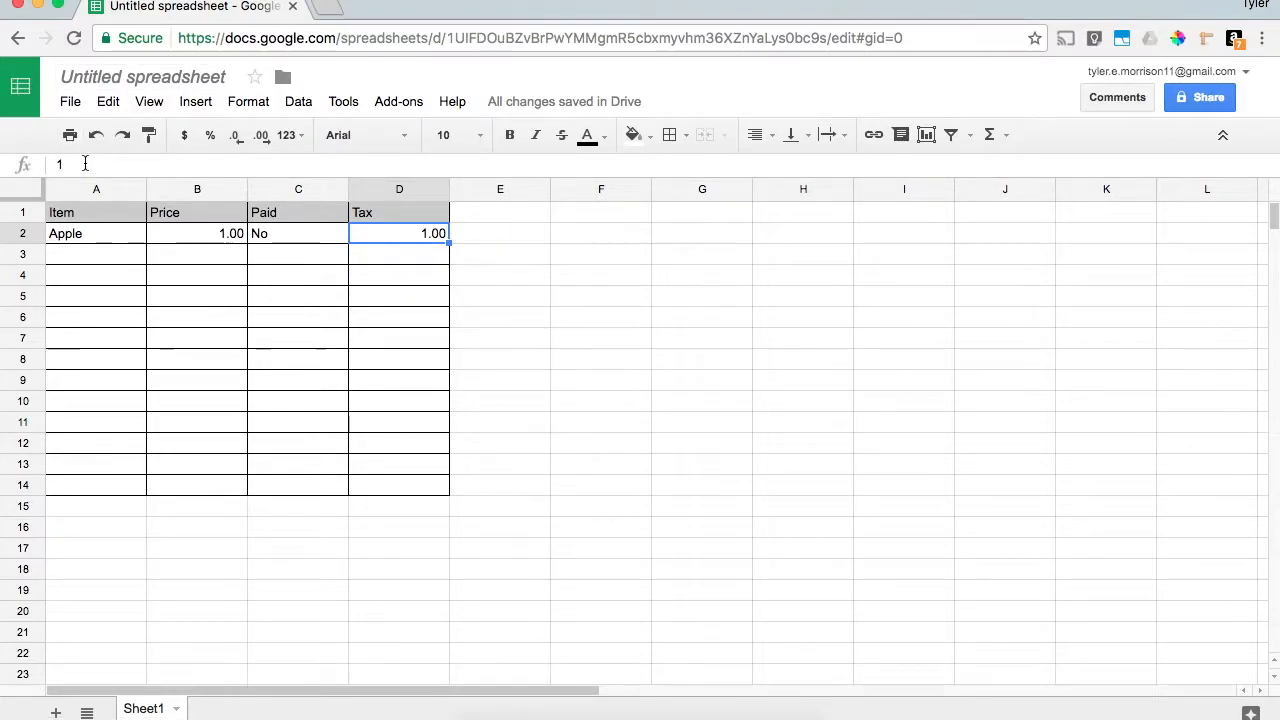
{"action": "left_click", "coordinate": [60, 164]}
{"action": "key", "text": "BackSpace"}
{"action": "type", "text": "0."}
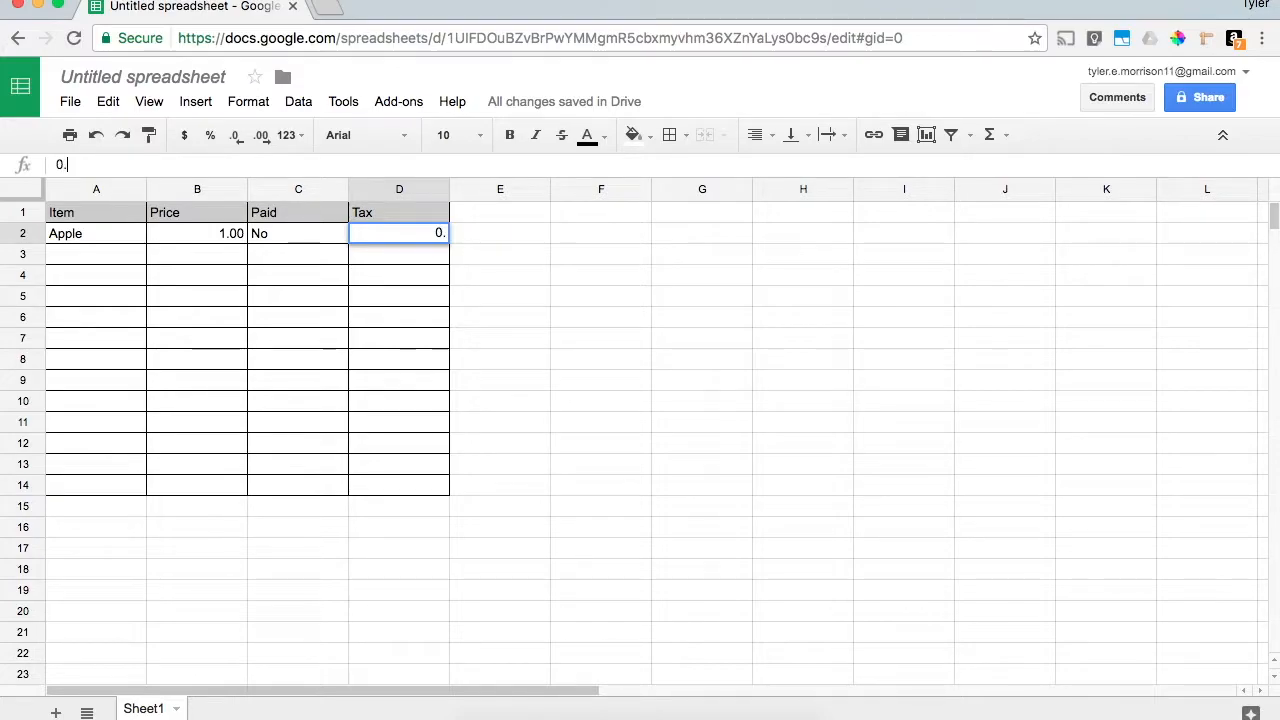
{"action": "type", "text": "07"}
{"action": "key", "text": "Return"}
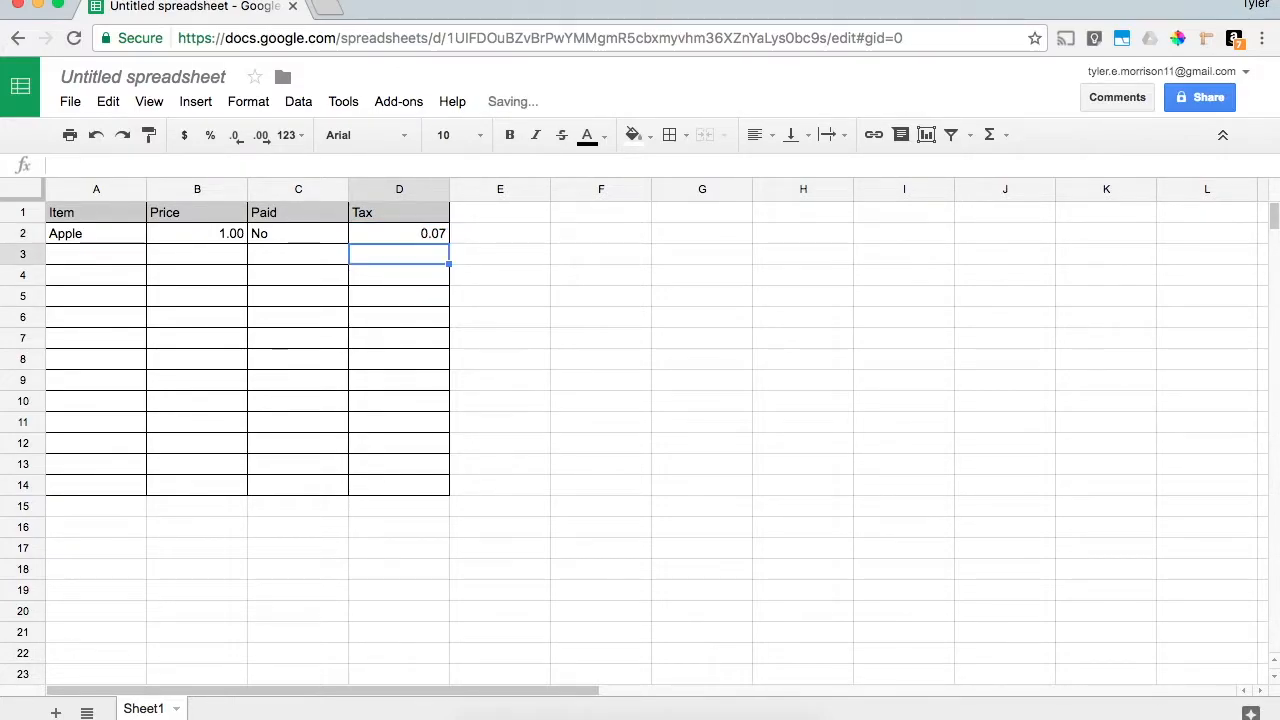
- Fill row 3 with the item Orange, a price of 1.50, paid status Yes and tax 0.11
{"action": "left_click", "coordinate": [121, 251]}
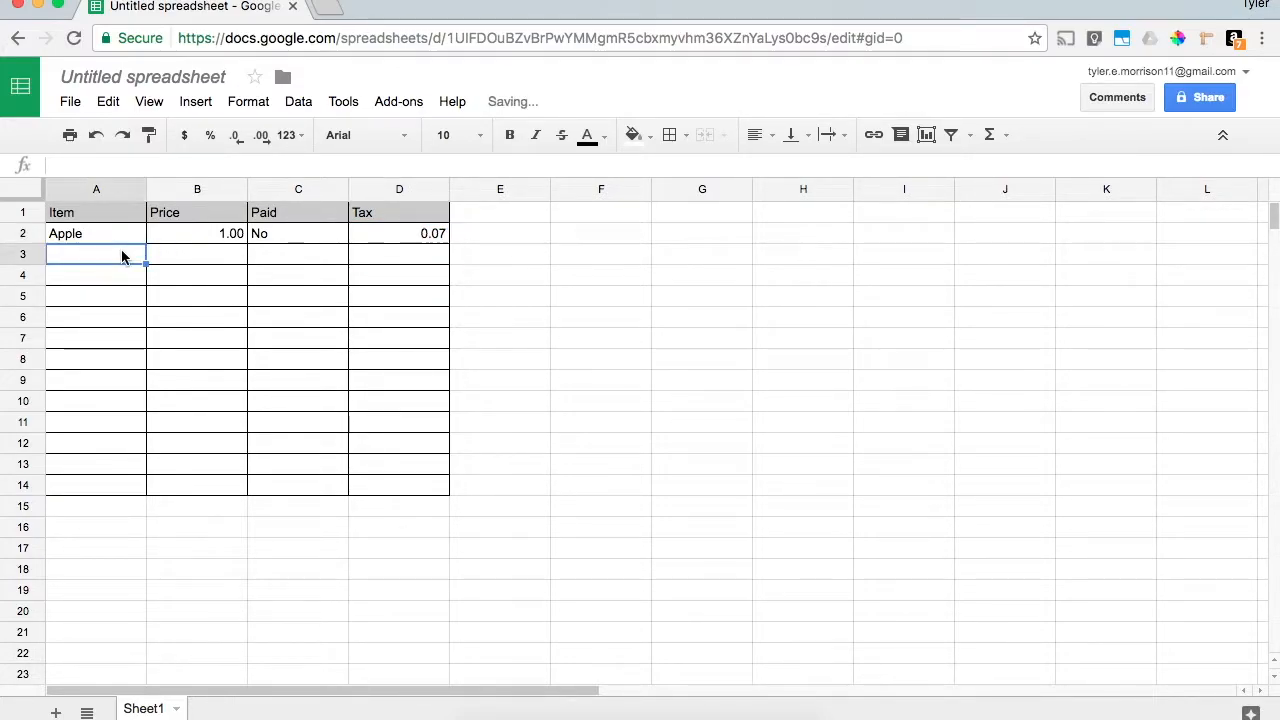
{"action": "type", "text": "Orange"}
{"action": "key", "text": "Tab"}
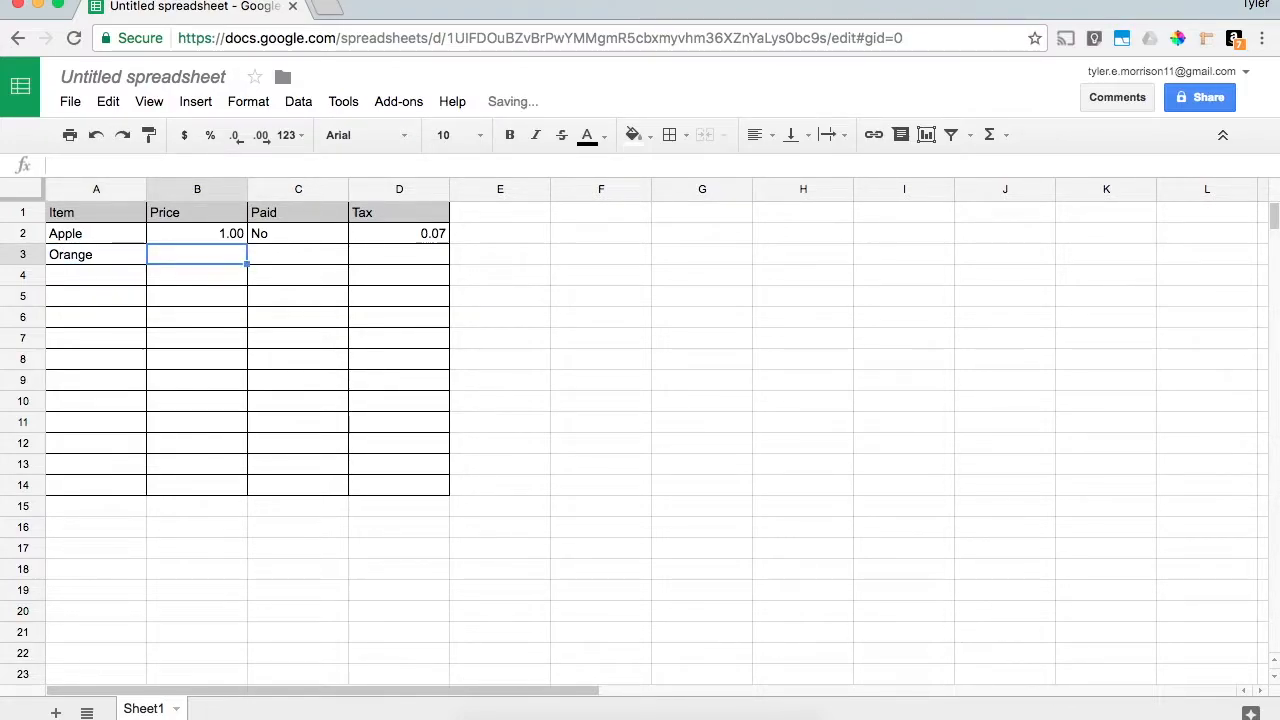
{"action": "type", "text": "1.50"}
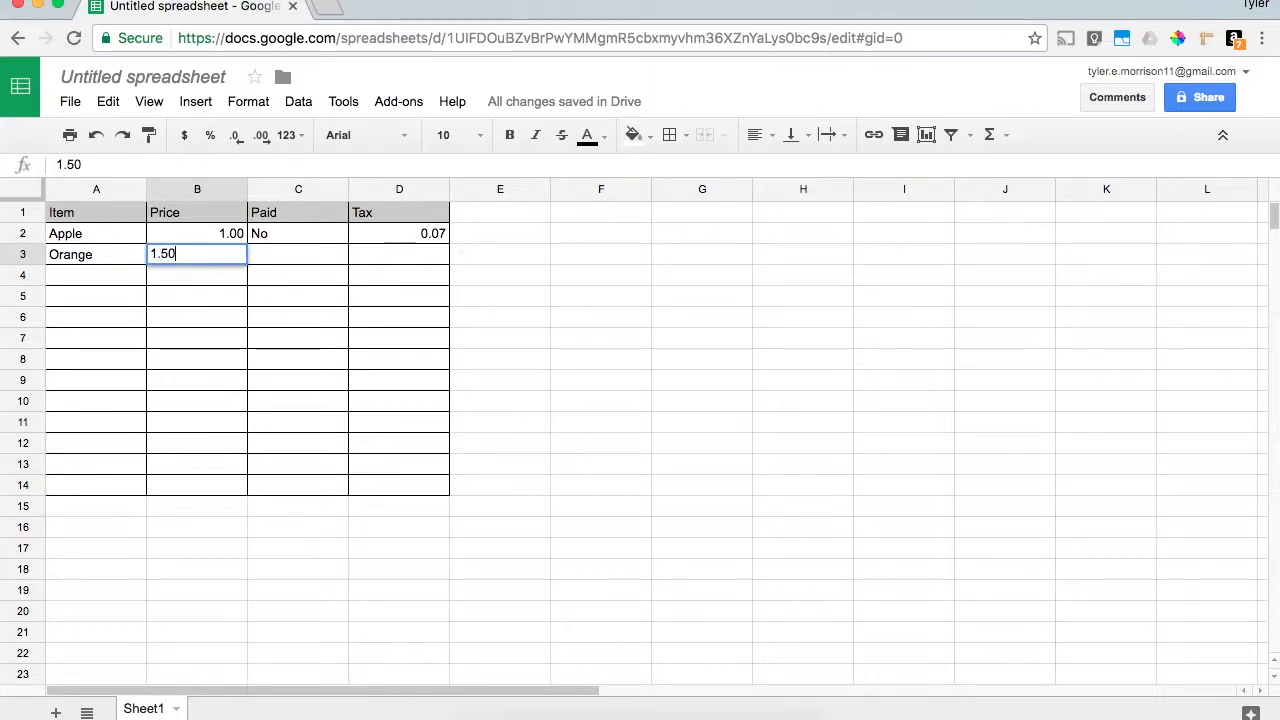
{"action": "key", "text": "Tab"}
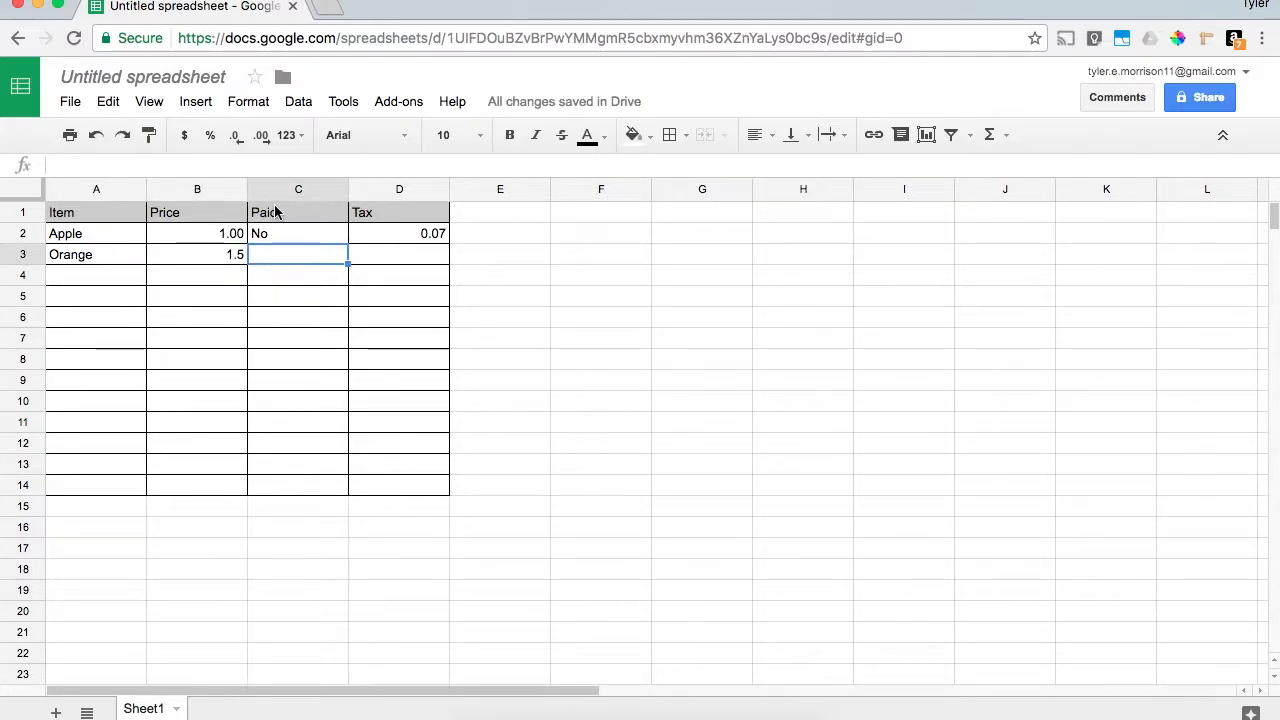
{"action": "type", "text": "Yes"}
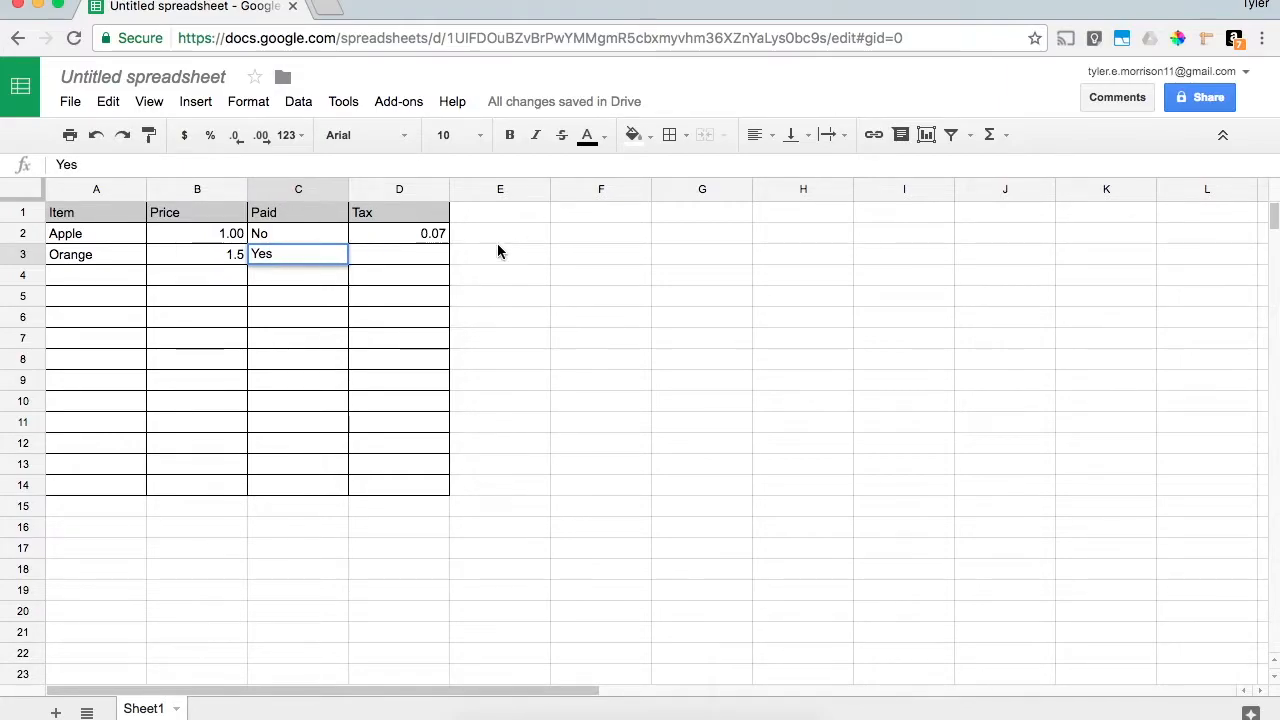
{"action": "key", "text": "Tab"}
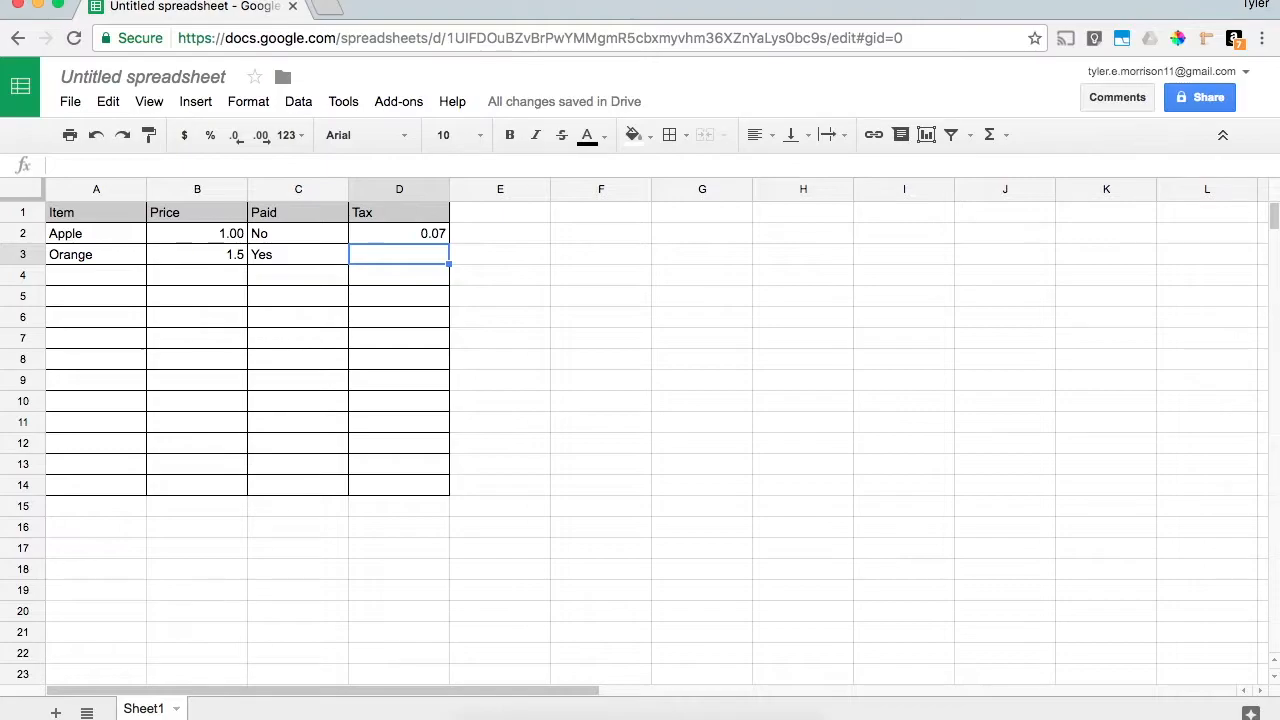
{"action": "type", "text": "0.11"}
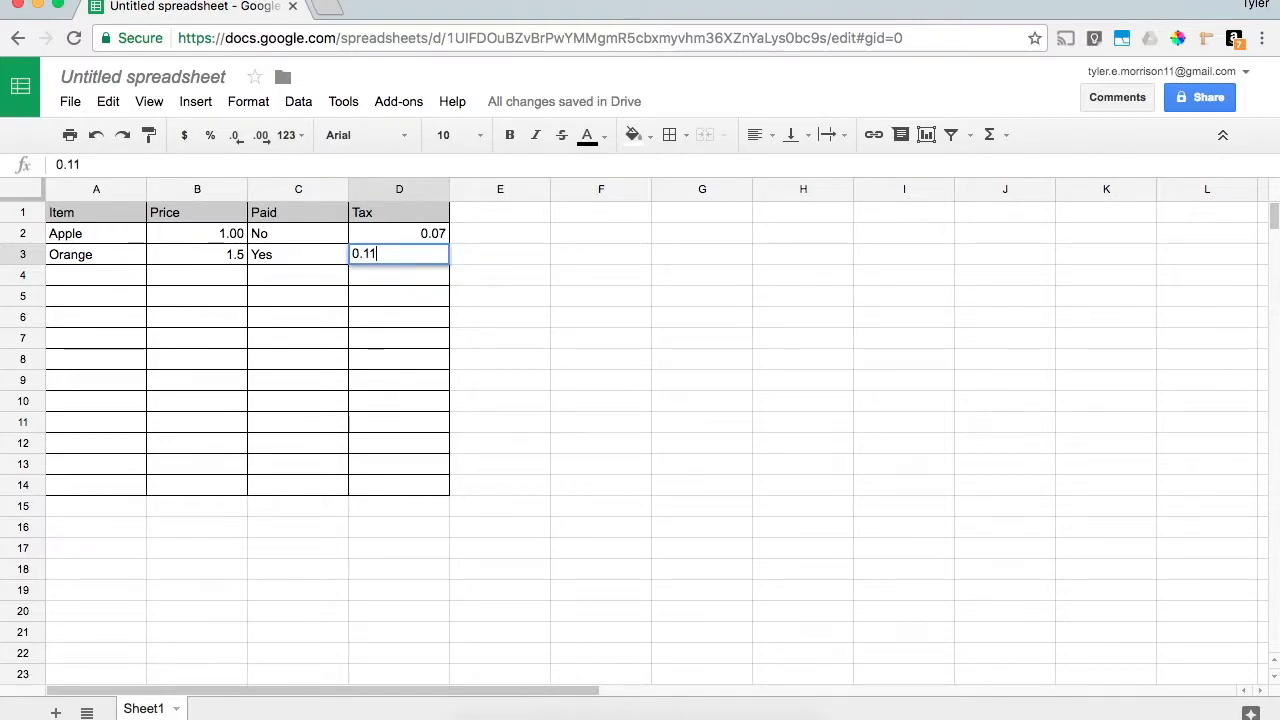
{"action": "key", "text": "Tab"}
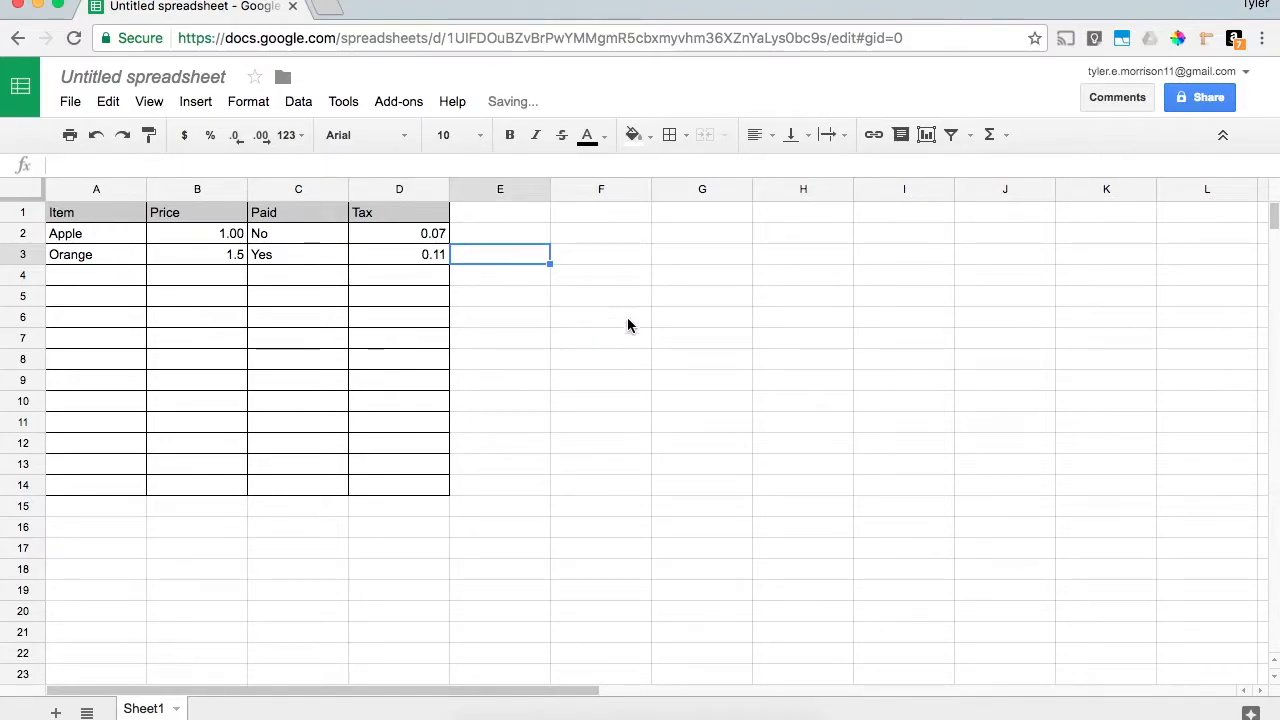
- Show two decimal places for the Orange price in B3 and apply two decimals to the price range B2:B14
{"action": "left_click", "coordinate": [234, 262]}
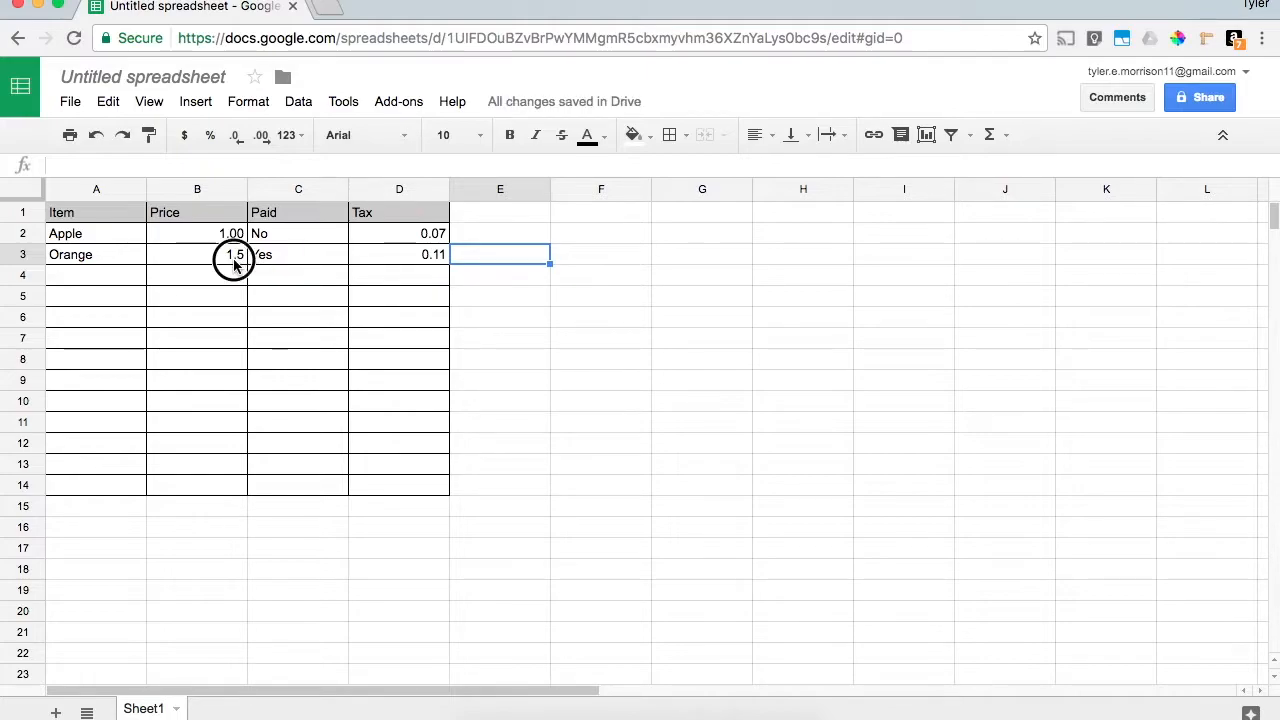
{"action": "left_click", "coordinate": [261, 135]}
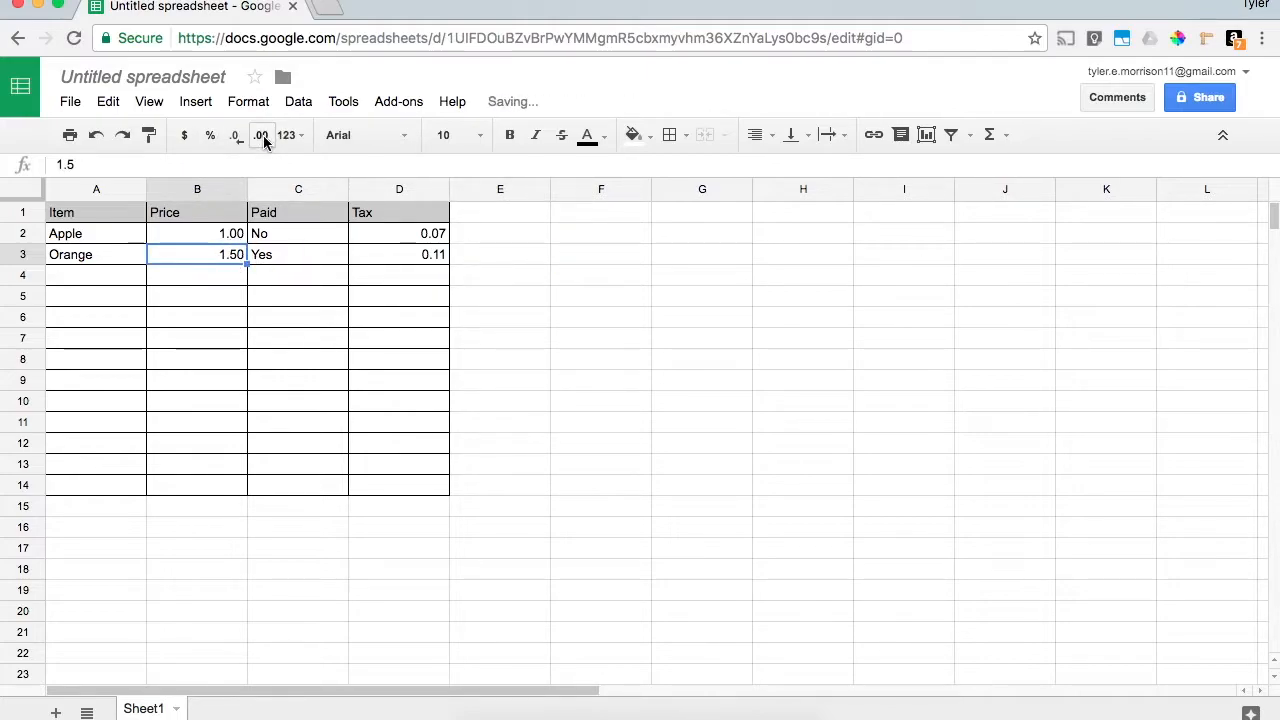
{"action": "left_click", "coordinate": [216, 192]}
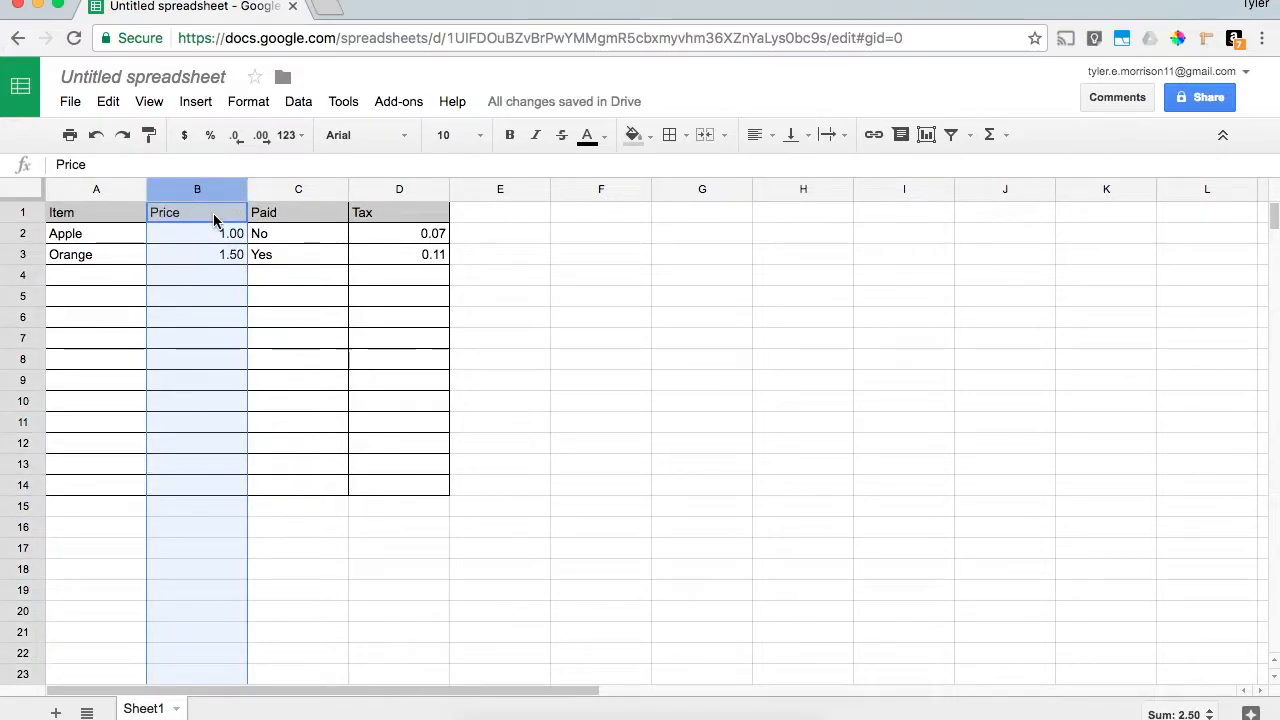
{"action": "left_click", "coordinate": [286, 300]}
{"action": "left_click_drag", "start_coordinate": [206, 238], "coordinate": [201, 479]}
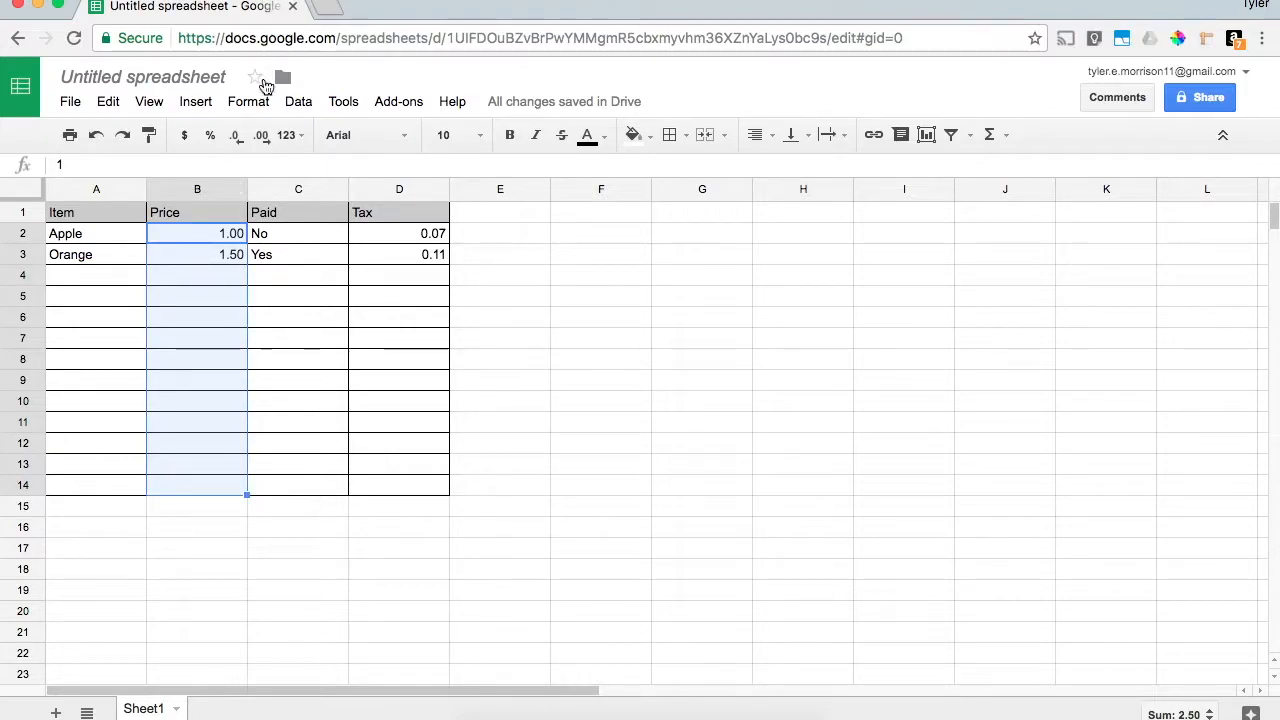
{"action": "left_click", "coordinate": [260, 136]}
{"action": "left_click", "coordinate": [260, 136]}
{"action": "left_click", "coordinate": [234, 138]}
{"action": "left_click", "coordinate": [234, 138]}
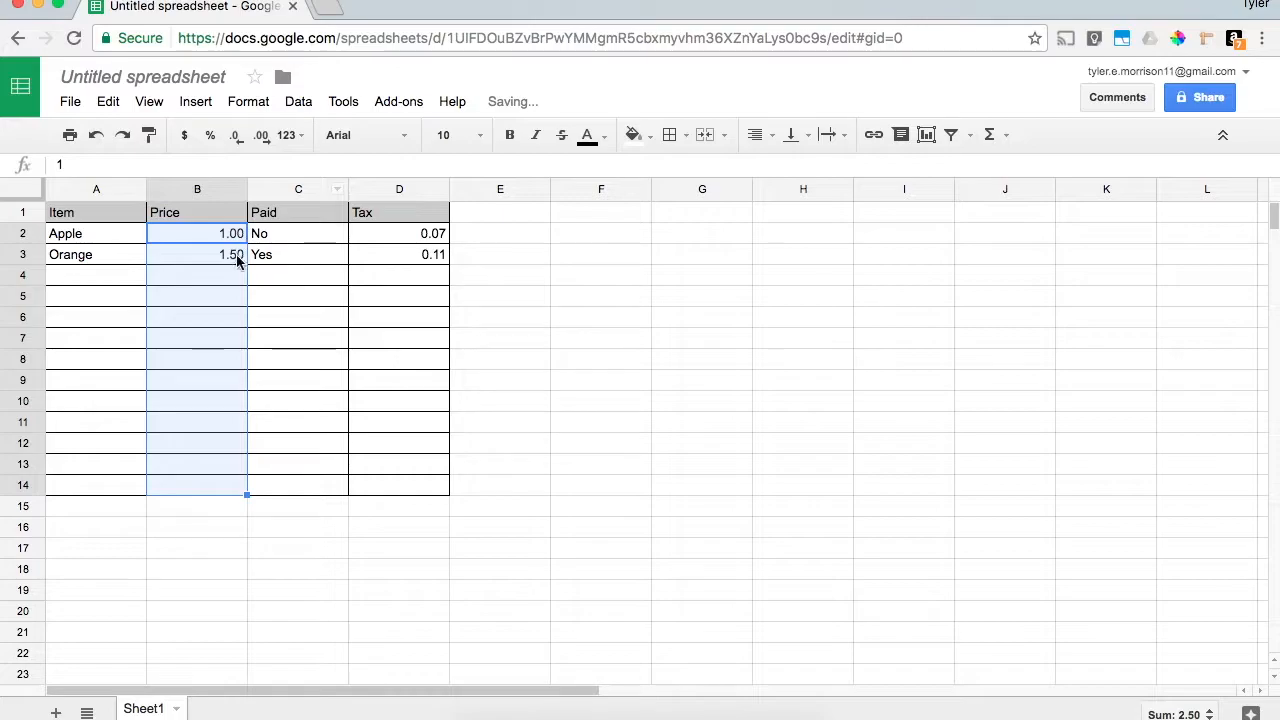
- Enter the test prices 2 in B8 and 4 in B9 to try out the column's decimal format
{"action": "left_click", "coordinate": [191, 355]}
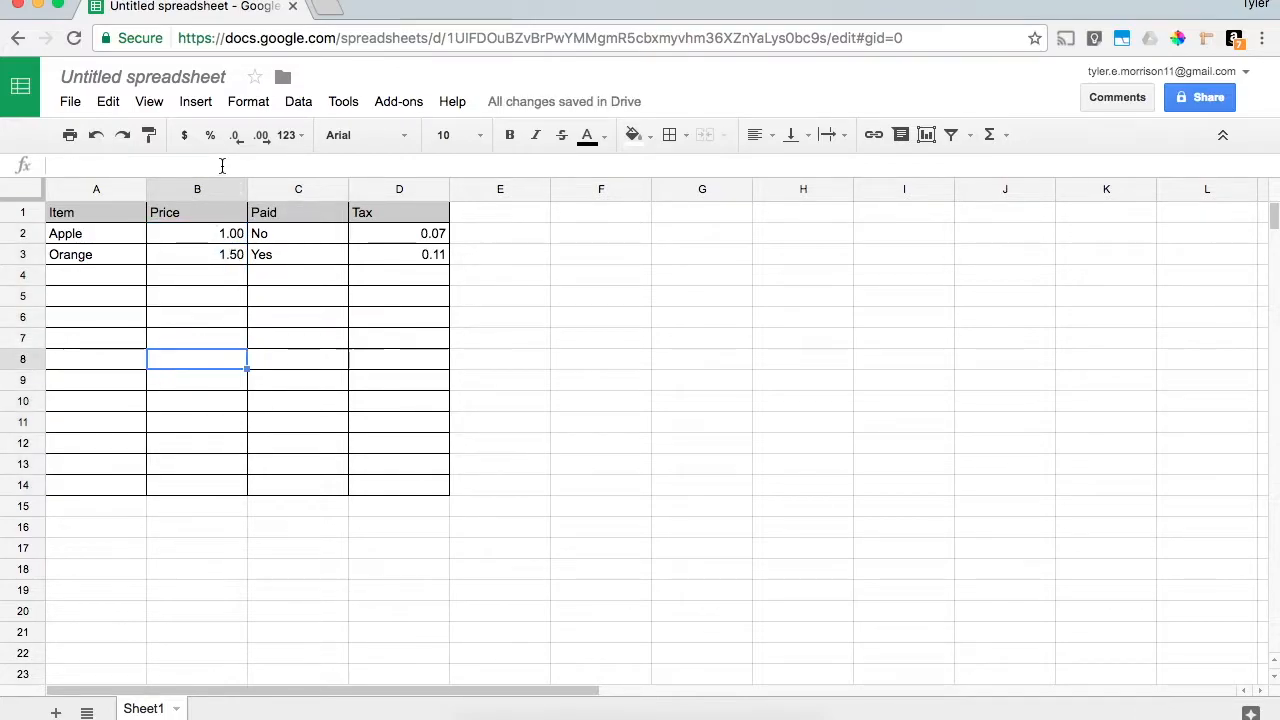
{"action": "type", "text": "2"}
{"action": "key", "text": "Return"}
{"action": "type", "text": "4"}
{"action": "key", "text": "Return"}
- Delete the test prices from B8 and B9
{"action": "left_click", "coordinate": [242, 368]}
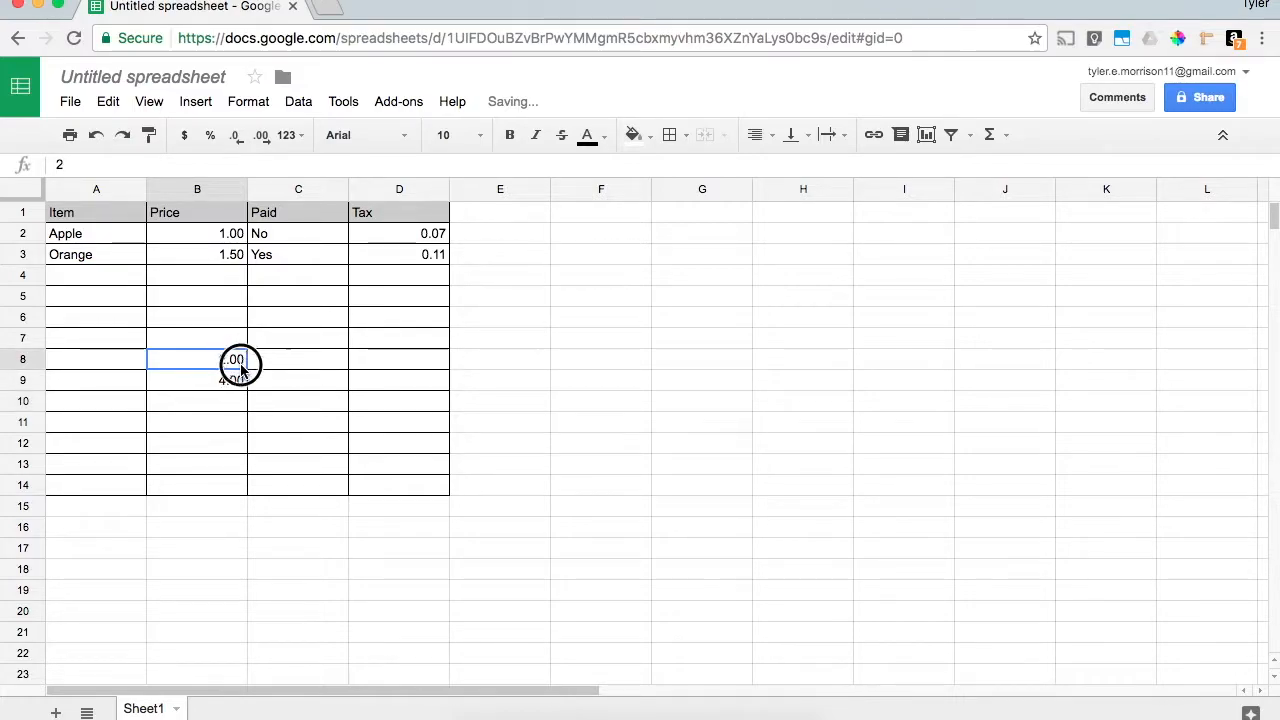
{"action": "left_click_drag", "start_coordinate": [241, 368], "coordinate": [246, 380]}
{"action": "key", "text": "Delete"}
{"action": "left_click", "coordinate": [153, 318]}
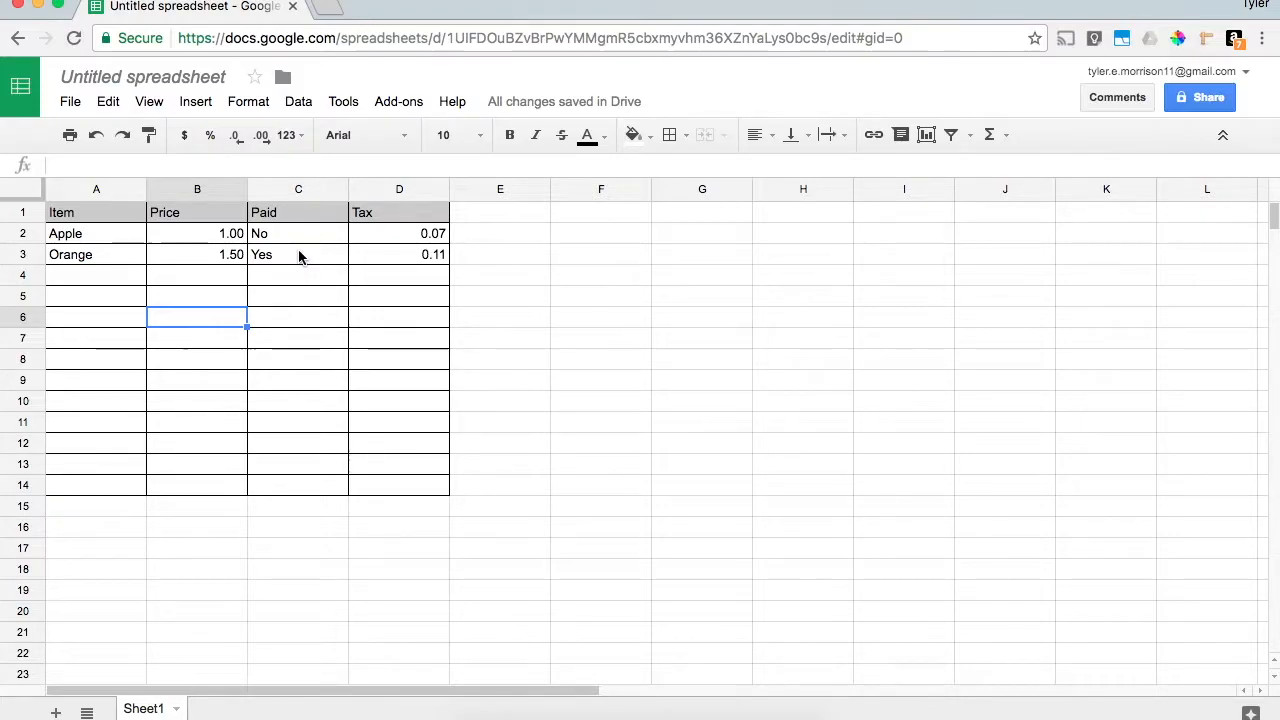
- Start a conditional format rule for C3 with the condition that the text is exactly "Yes"
{"action": "left_click", "coordinate": [300, 257]}
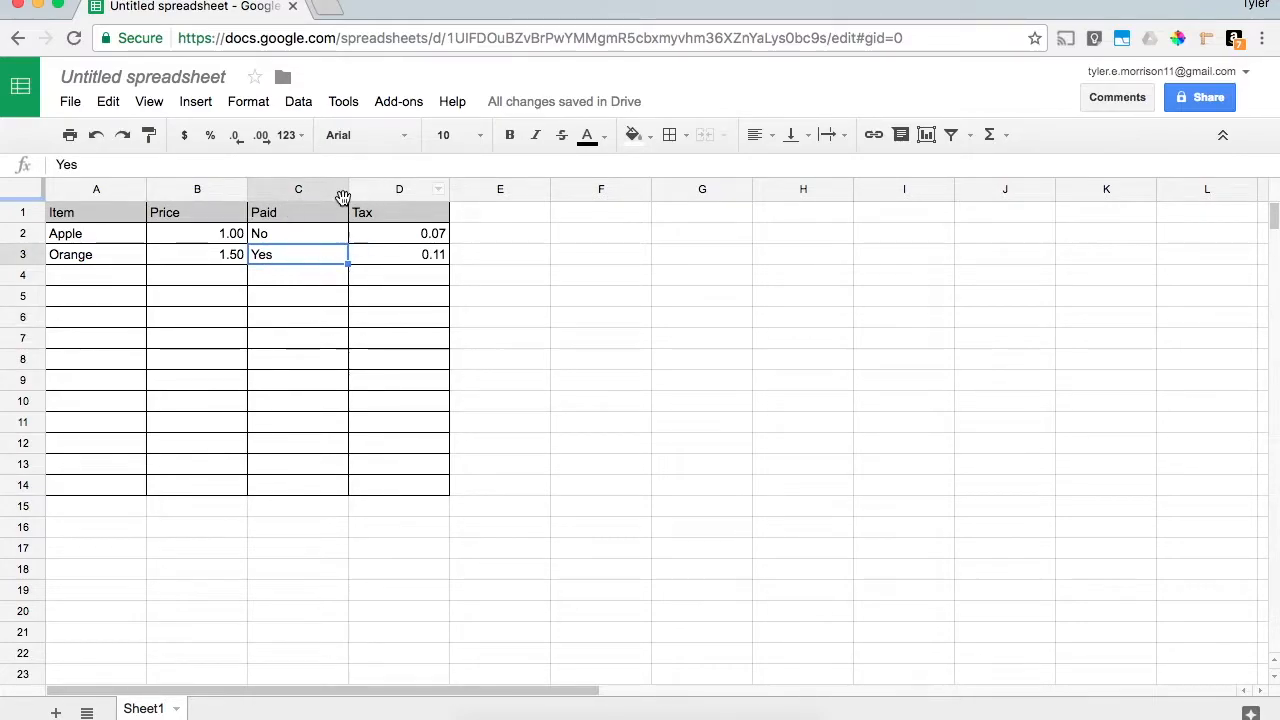
{"action": "left_click", "coordinate": [252, 105]}
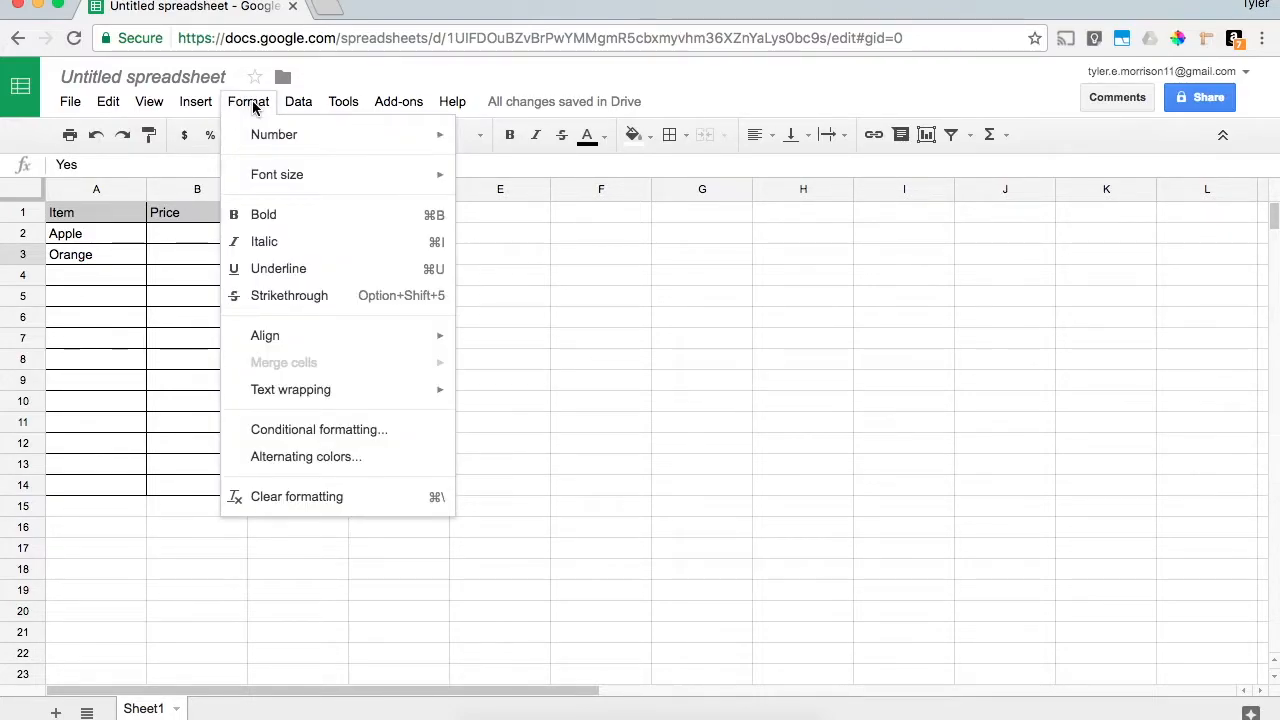
{"action": "left_click", "coordinate": [338, 431]}
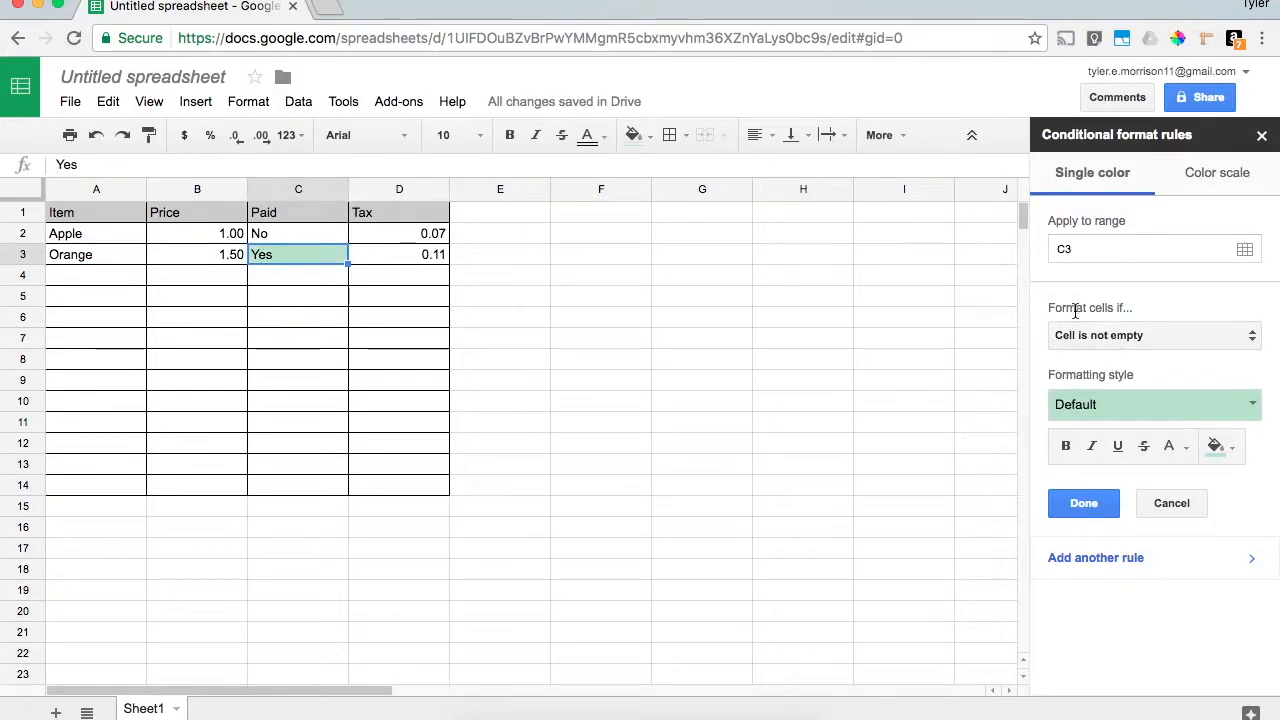
{"action": "left_click", "coordinate": [1208, 341]}
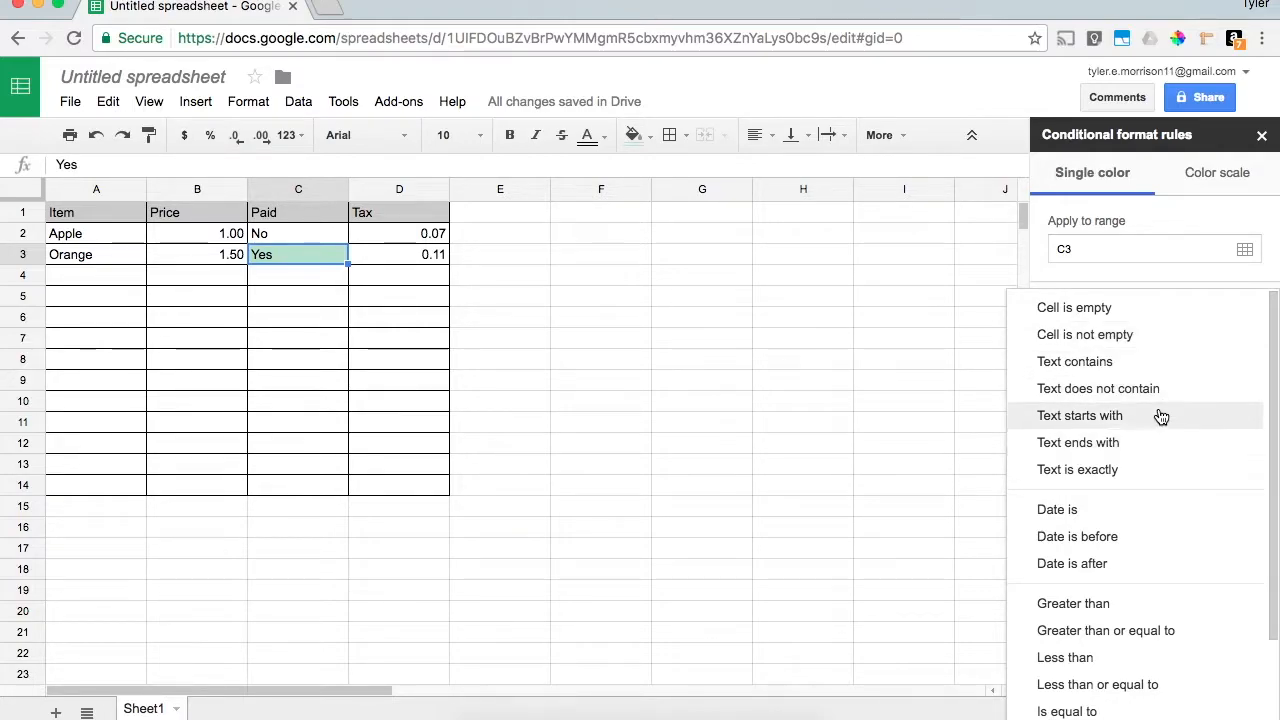
{"action": "left_click", "coordinate": [1118, 478]}
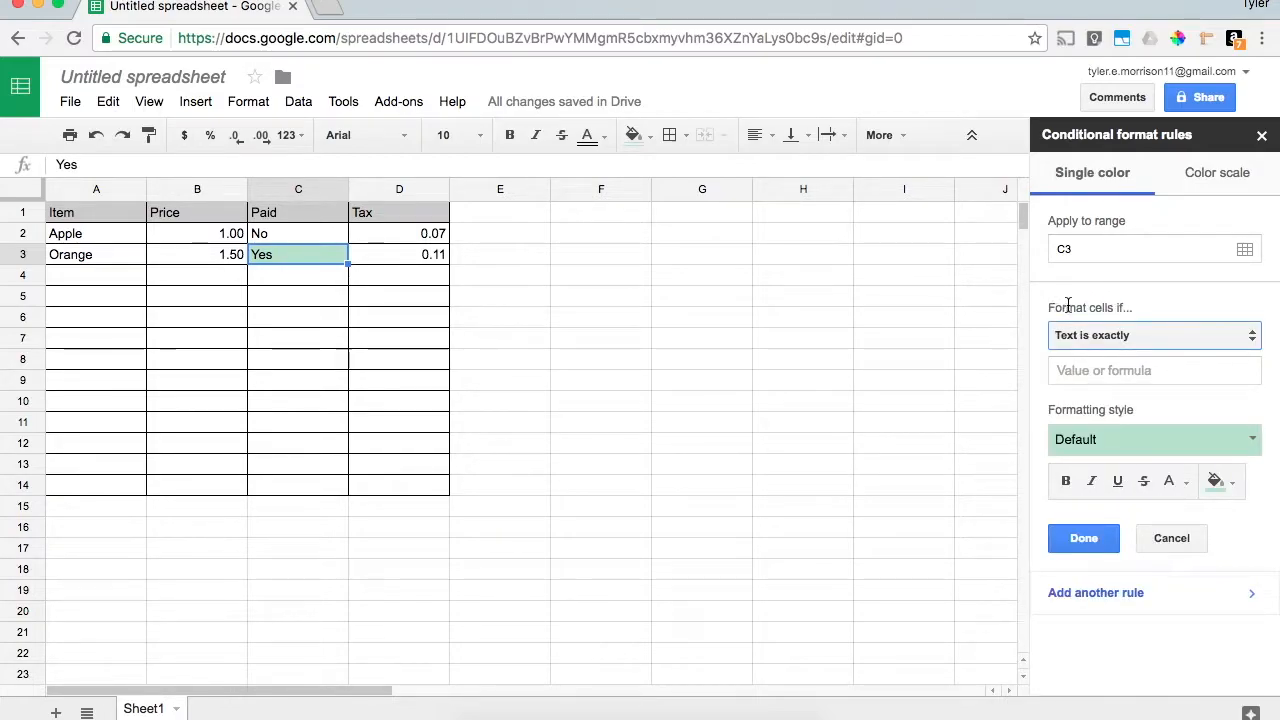
{"action": "left_click", "coordinate": [1118, 365]}
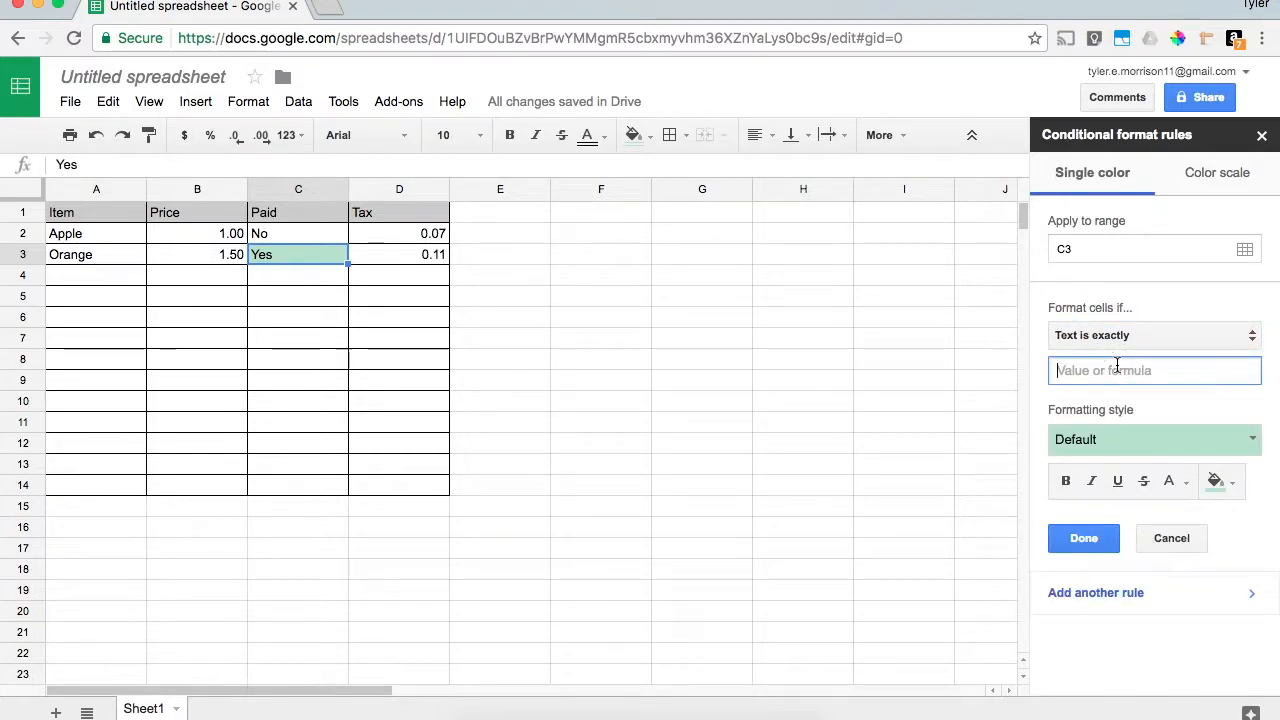
{"action": "type", "text": "Yes"}
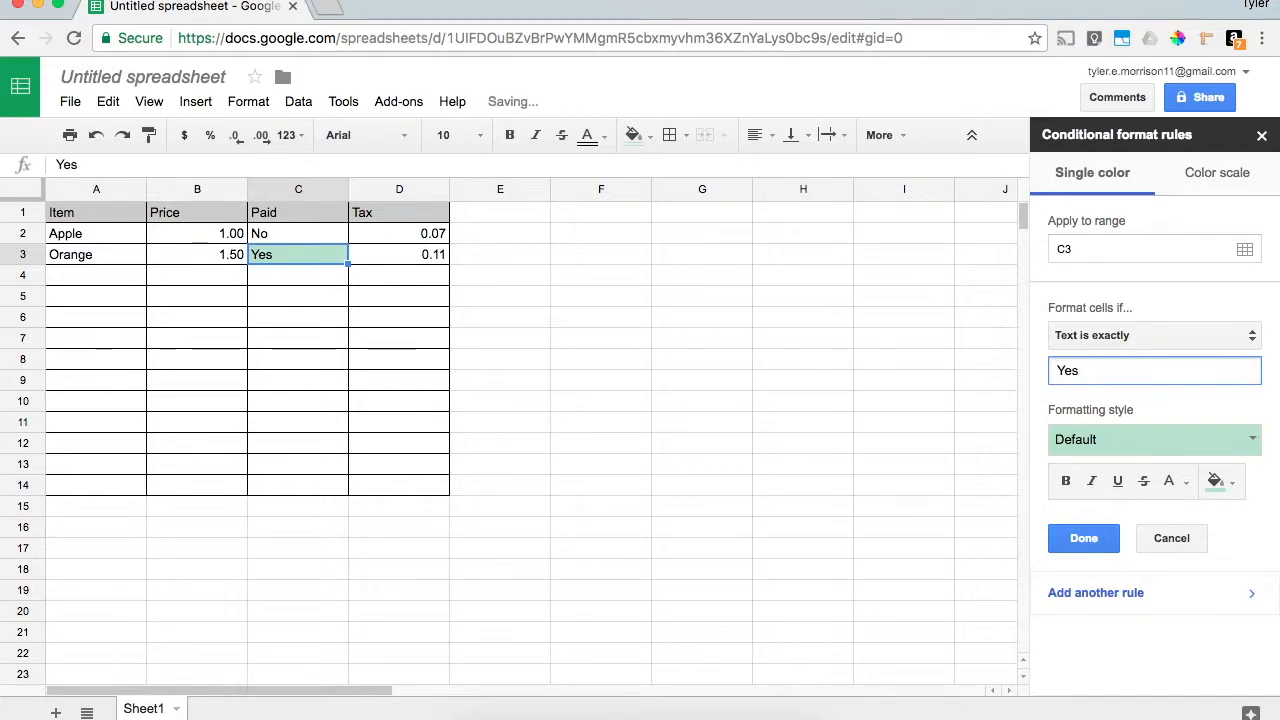
- Give the "Yes" rule a custom style with light green fill and bold text, and save the rule
{"action": "left_click", "coordinate": [1176, 441]}
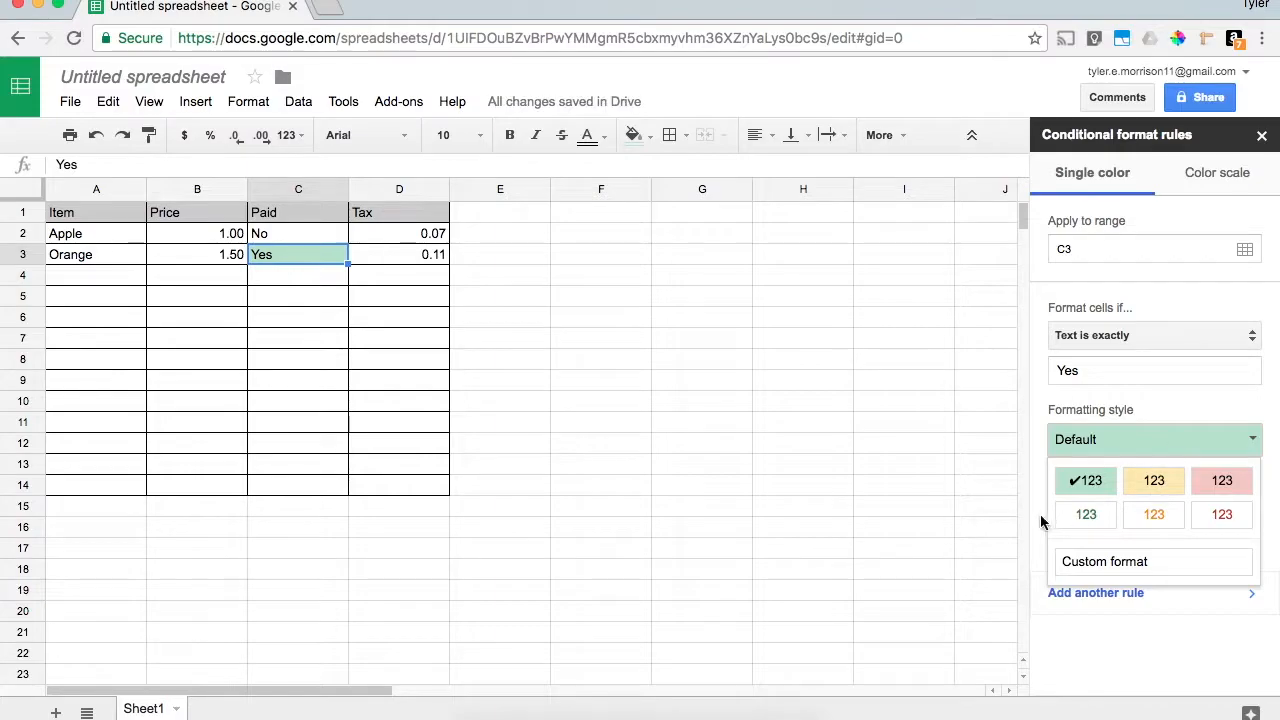
{"action": "left_click", "coordinate": [1197, 563]}
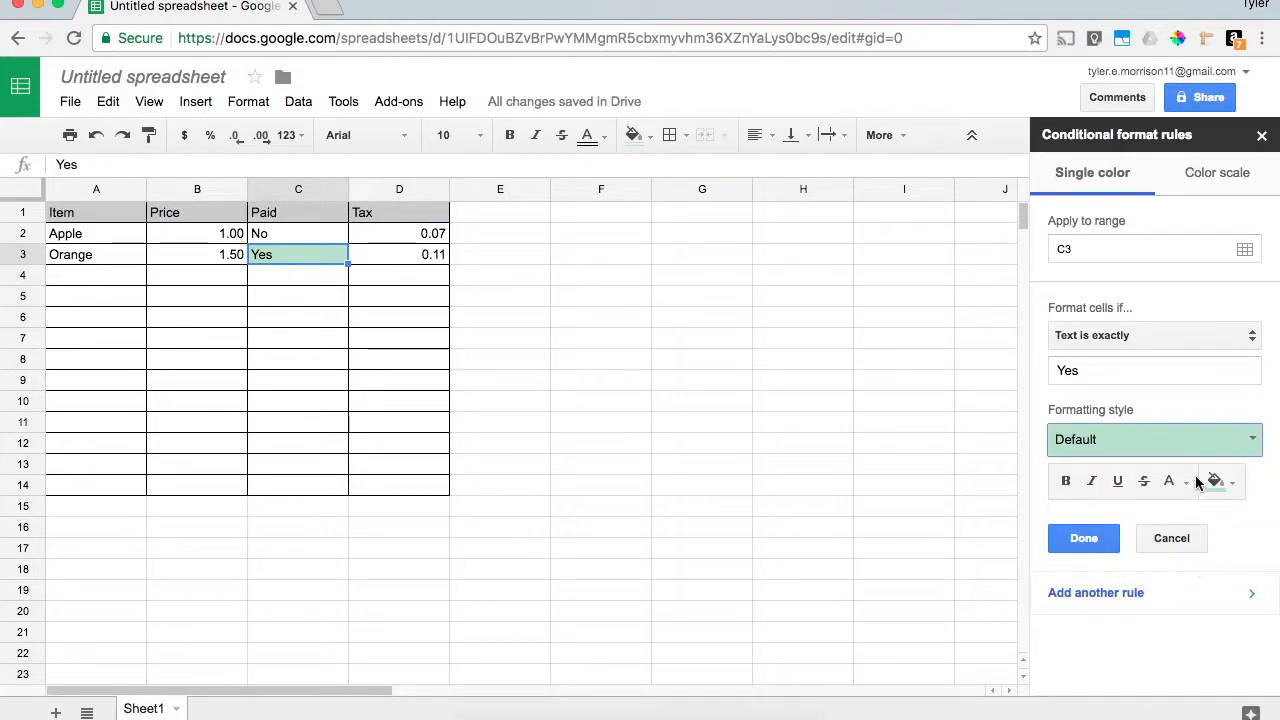
{"action": "left_click", "coordinate": [1218, 481]}
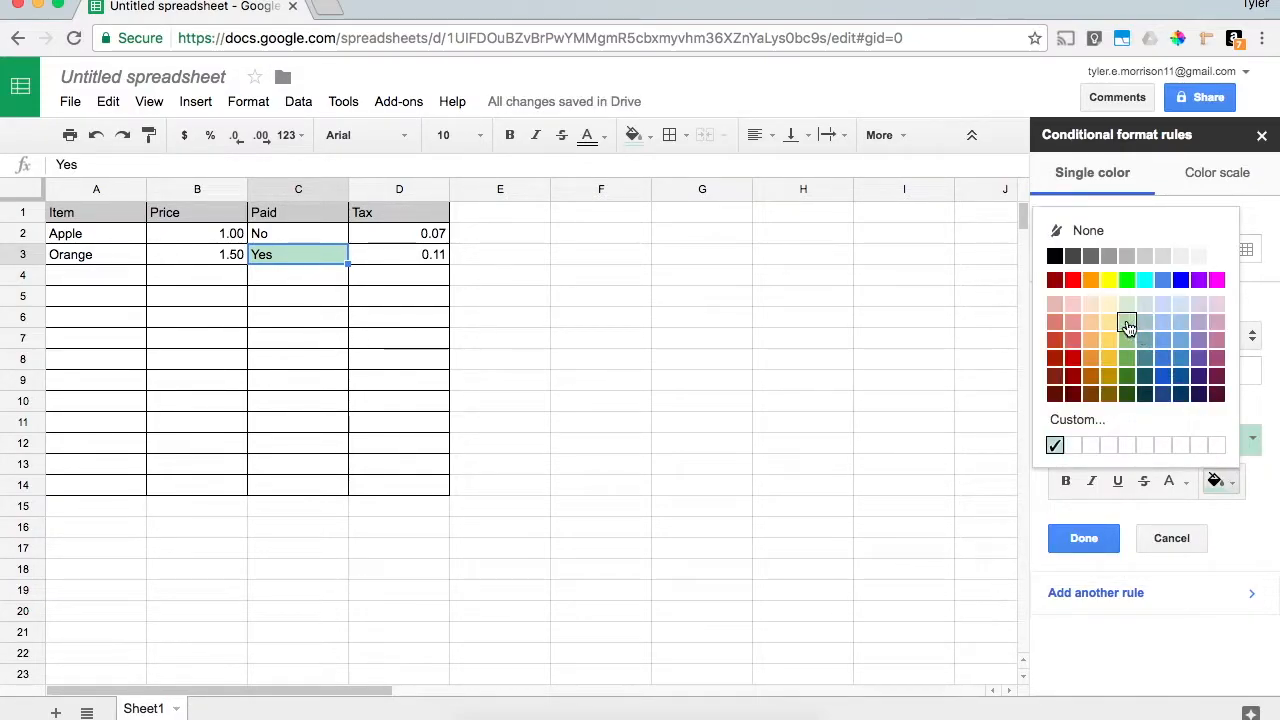
{"action": "left_click", "coordinate": [1127, 325]}
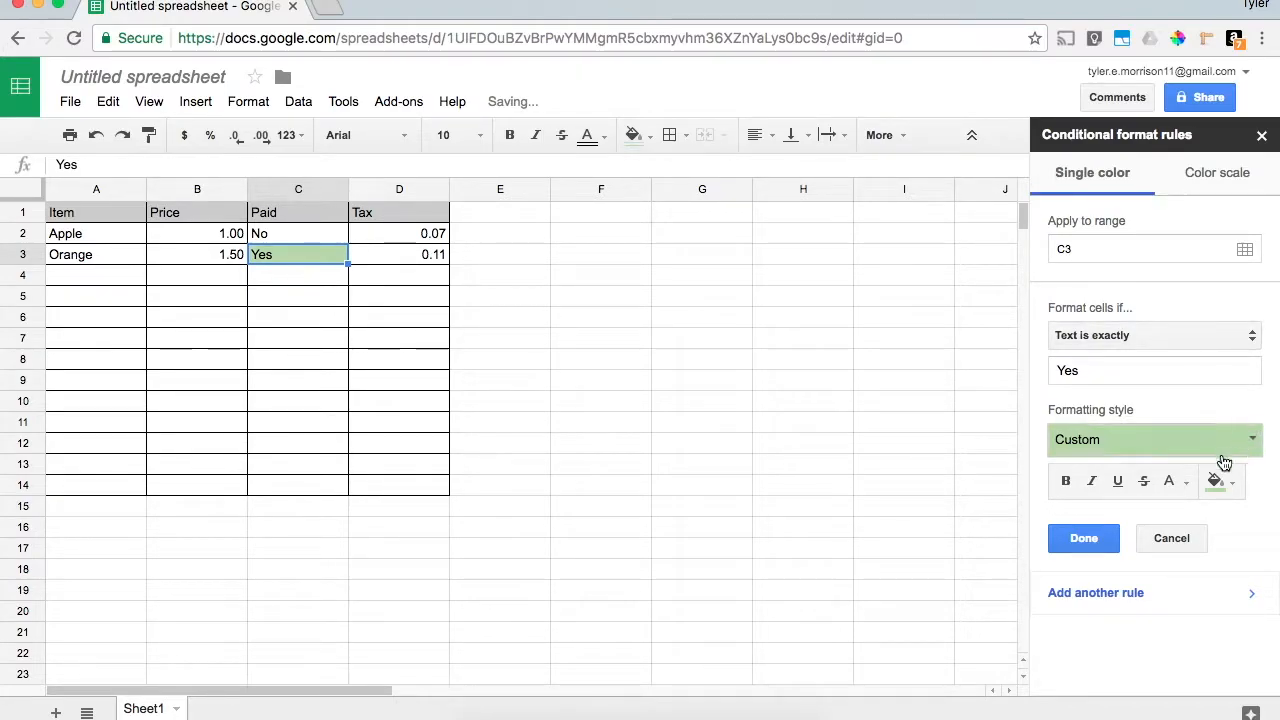
{"action": "left_click", "coordinate": [1067, 482]}
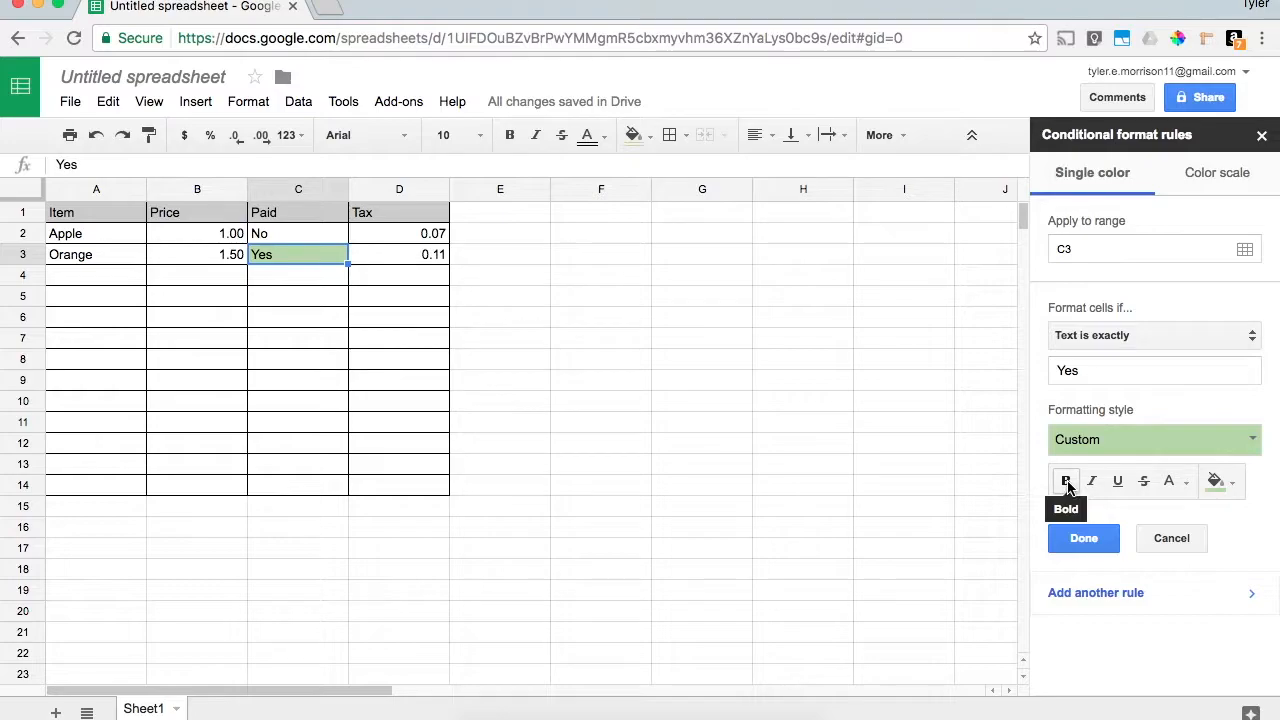
{"action": "left_click", "coordinate": [1067, 482]}
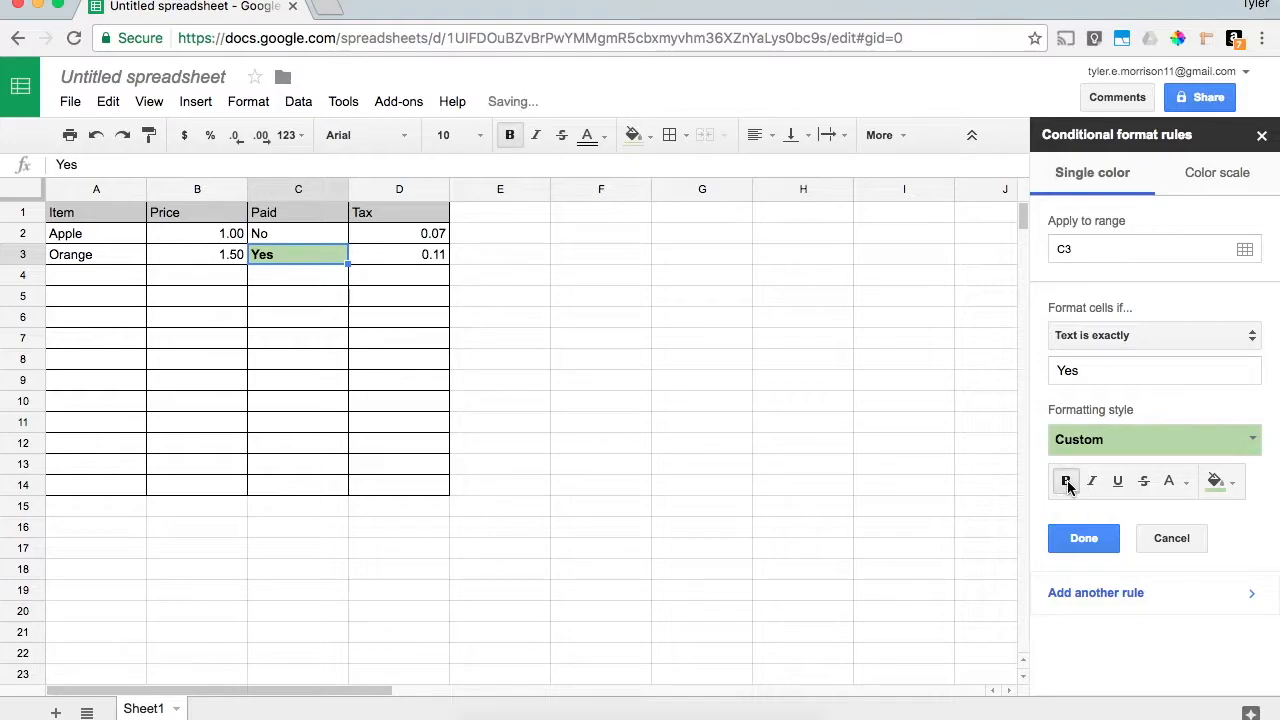
{"action": "left_click", "coordinate": [1093, 538]}
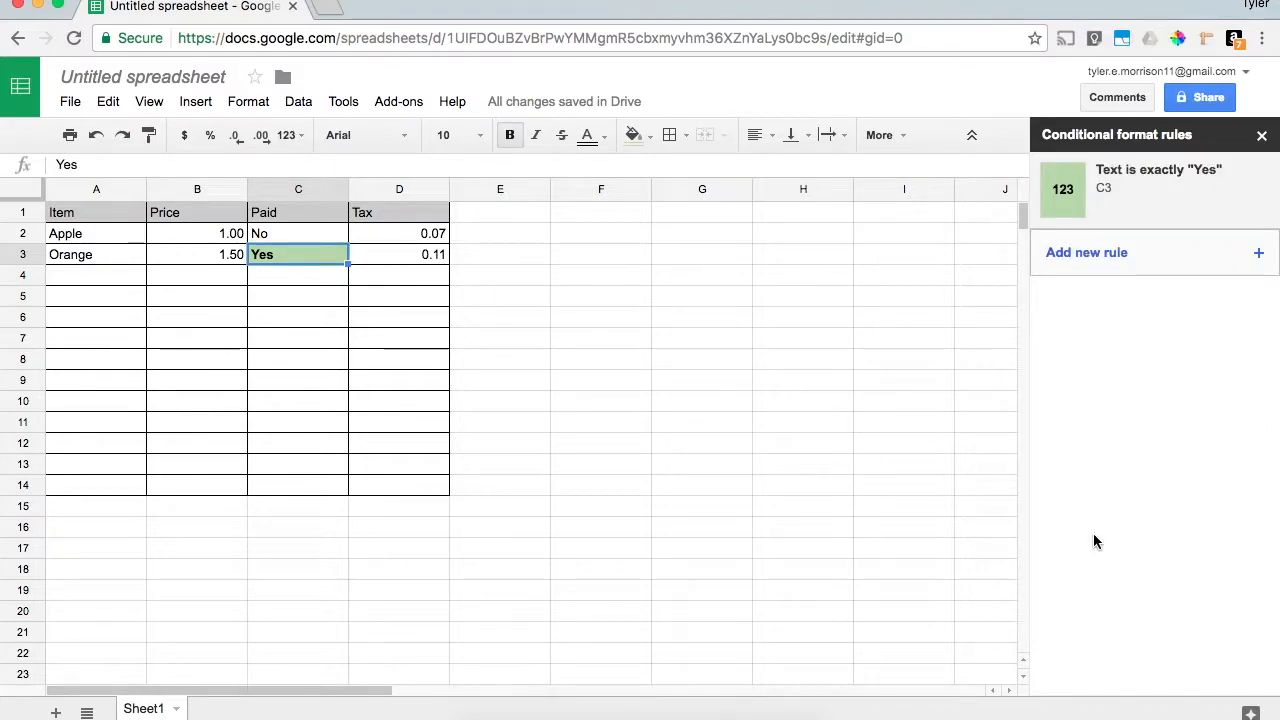
- Add another conditional format rule for C3 with the condition that the text is exactly "No"
{"action": "left_click", "coordinate": [1175, 246]}
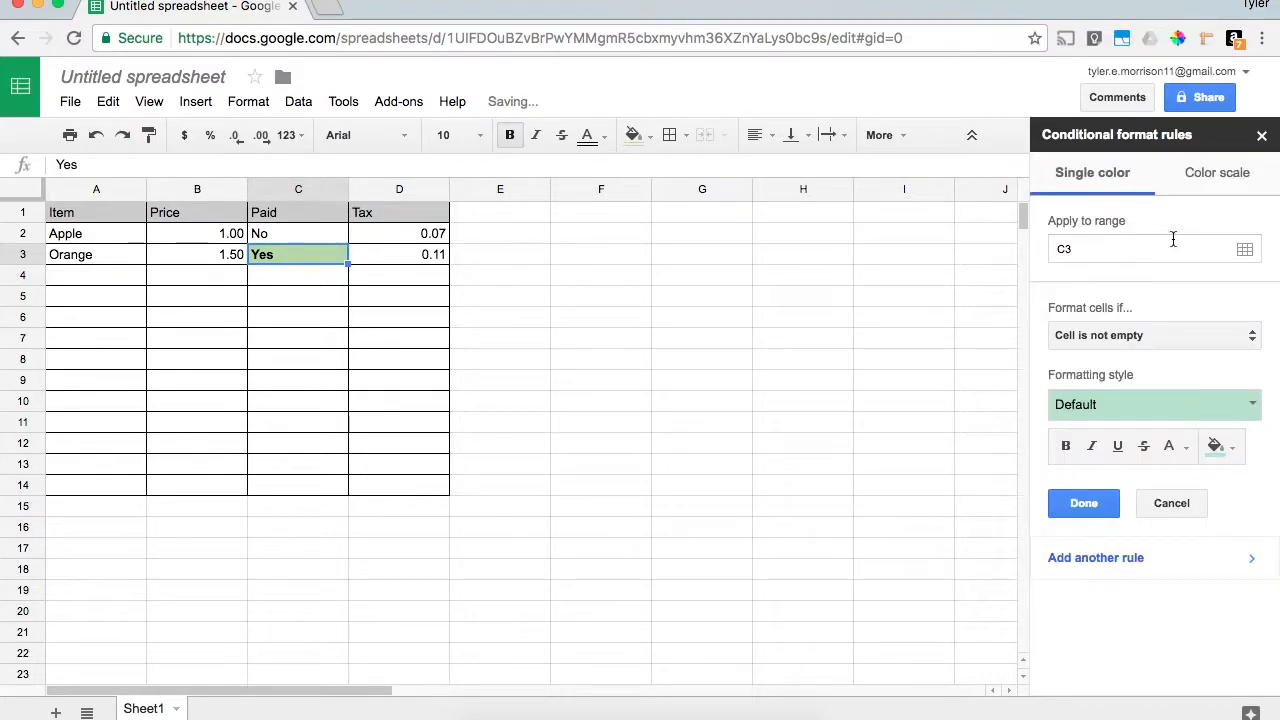
{"action": "left_click", "coordinate": [1172, 335]}
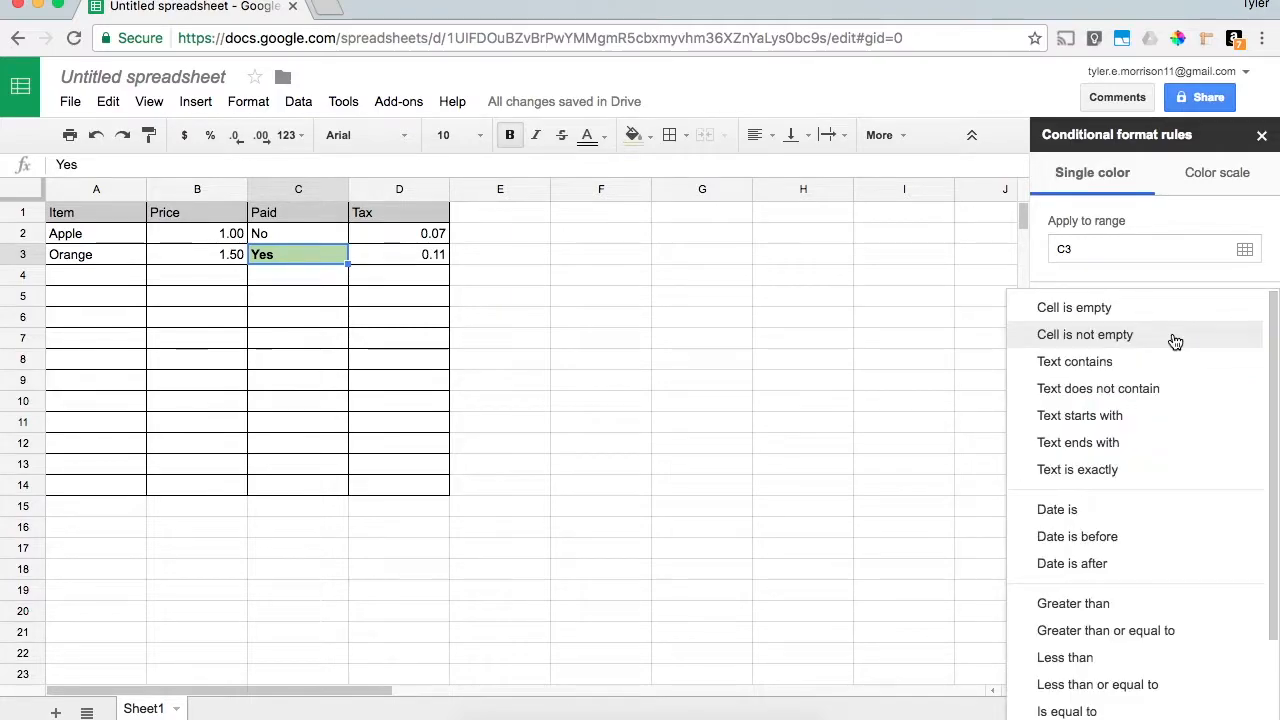
{"action": "left_click", "coordinate": [1137, 470]}
{"action": "left_click", "coordinate": [1126, 377]}
{"action": "type", "text": "No"}
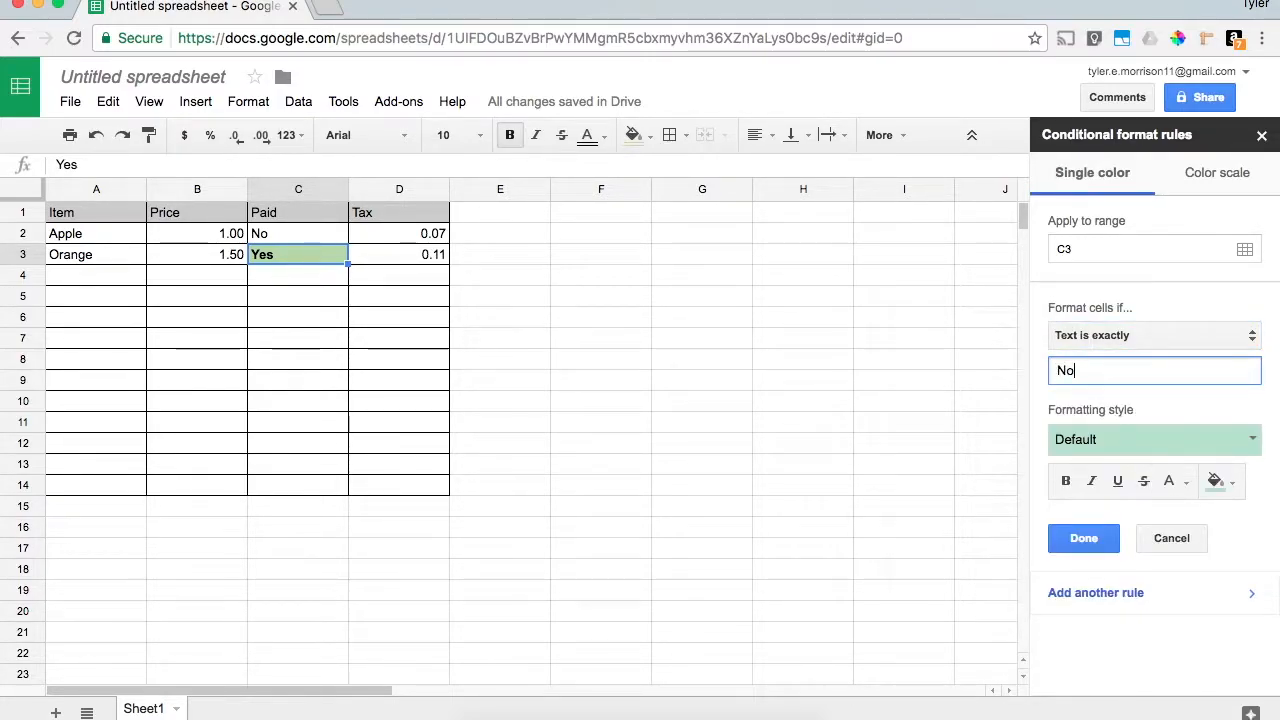
- Give the "No" rule for C3 a custom style with light red fill and italic text, and save the rule
{"action": "left_click", "coordinate": [1180, 437]}
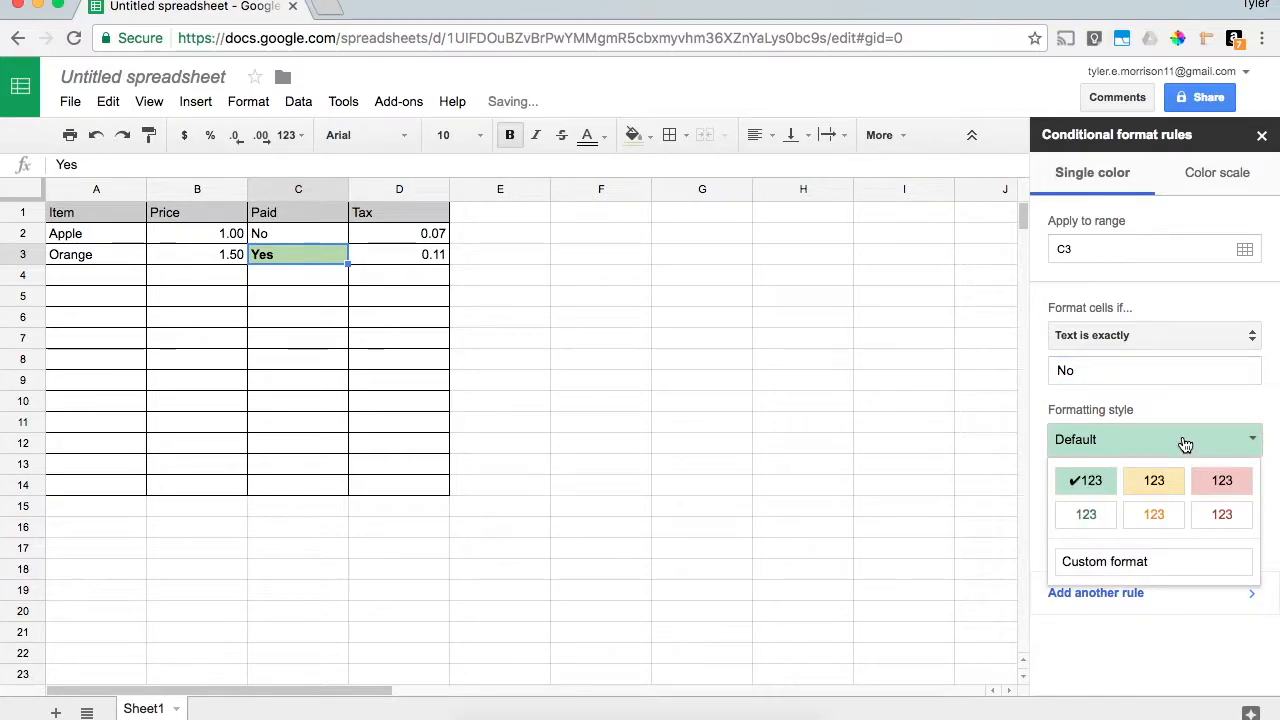
{"action": "left_click", "coordinate": [1155, 568]}
{"action": "left_click", "coordinate": [1218, 480]}
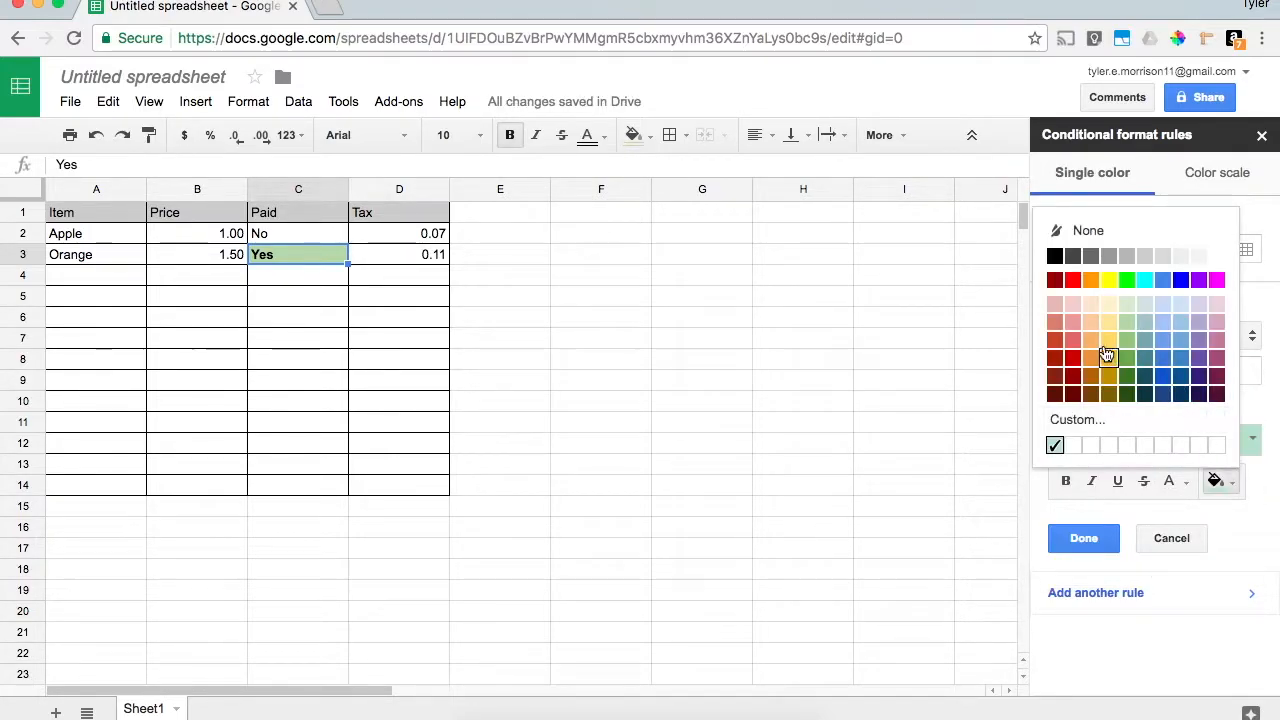
{"action": "left_click", "coordinate": [1073, 330]}
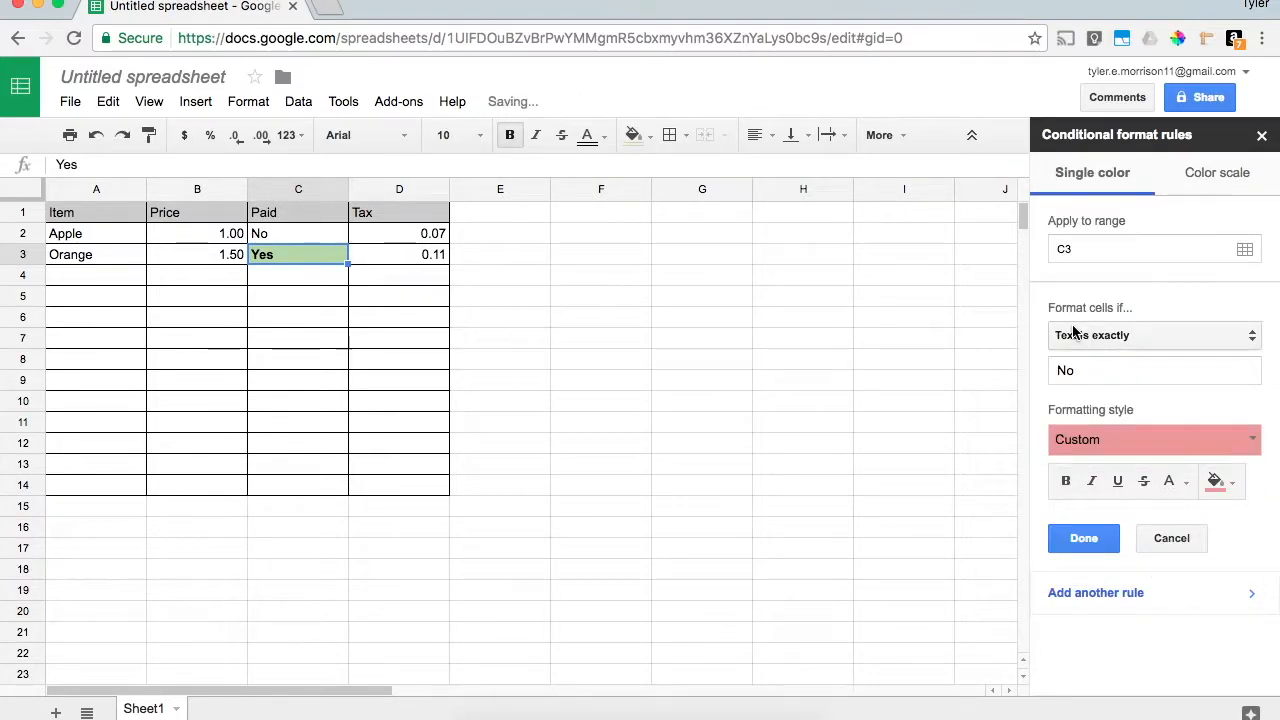
{"action": "left_click", "coordinate": [1093, 482]}
{"action": "left_click", "coordinate": [1096, 538]}
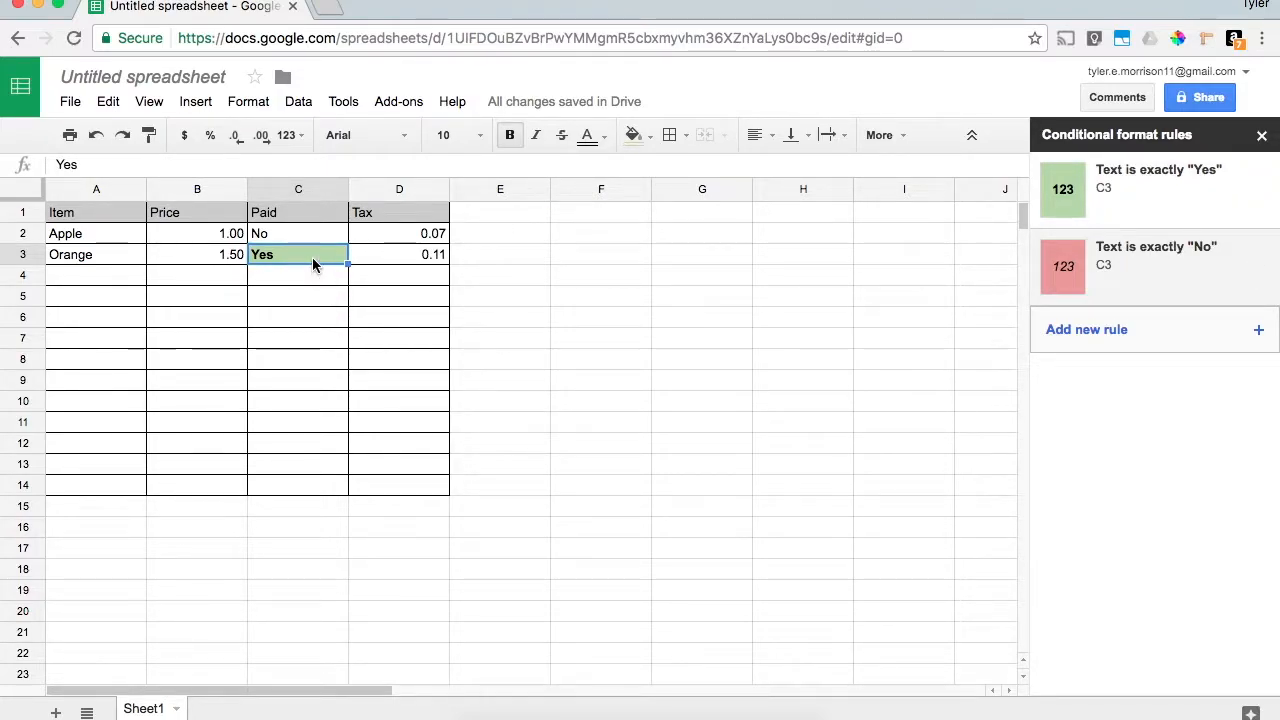
- Select the Paid cells C2:C14 and delete the "Yes" conditional format rule that covers only C3
{"action": "left_click_drag", "start_coordinate": [329, 236], "coordinate": [303, 486]}
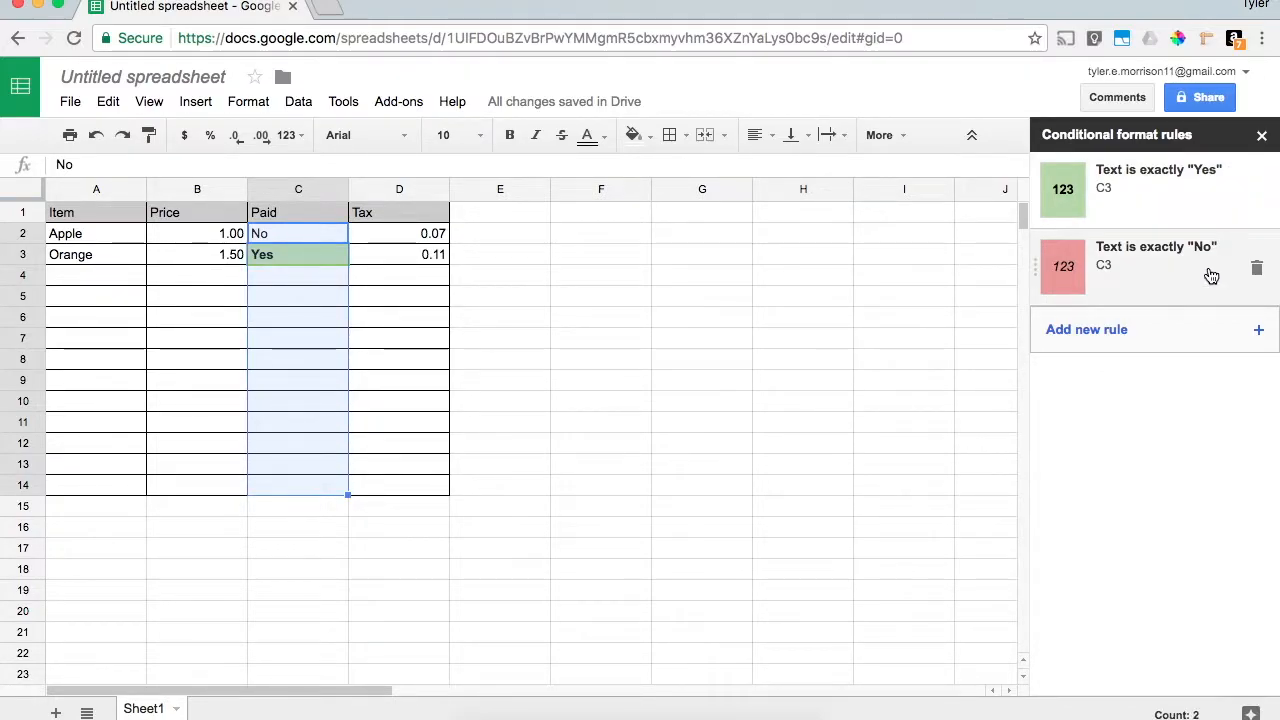
{"action": "left_click", "coordinate": [1257, 192]}
{"action": "left_click", "coordinate": [1259, 201]}
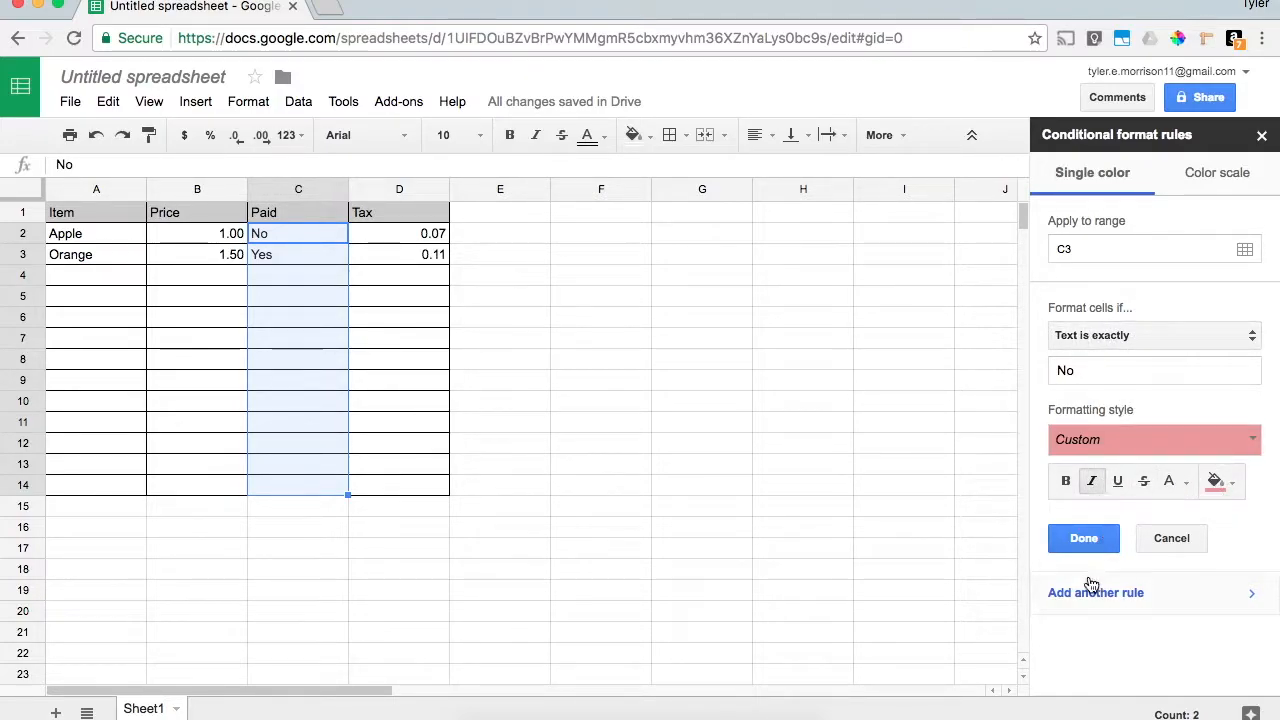
{"action": "left_click", "coordinate": [1086, 540]}
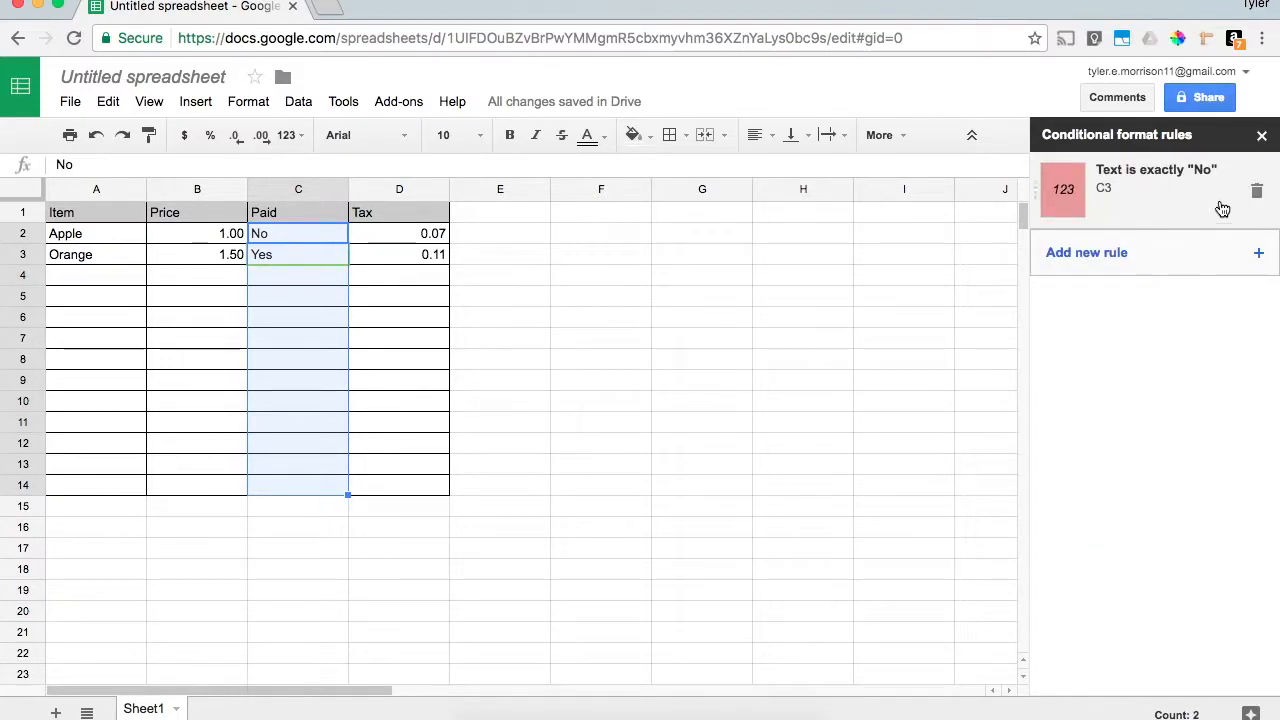
- Add a conditional format rule for C2:C14 with the condition that the text is exactly "Yes"
{"action": "left_click", "coordinate": [1208, 258]}
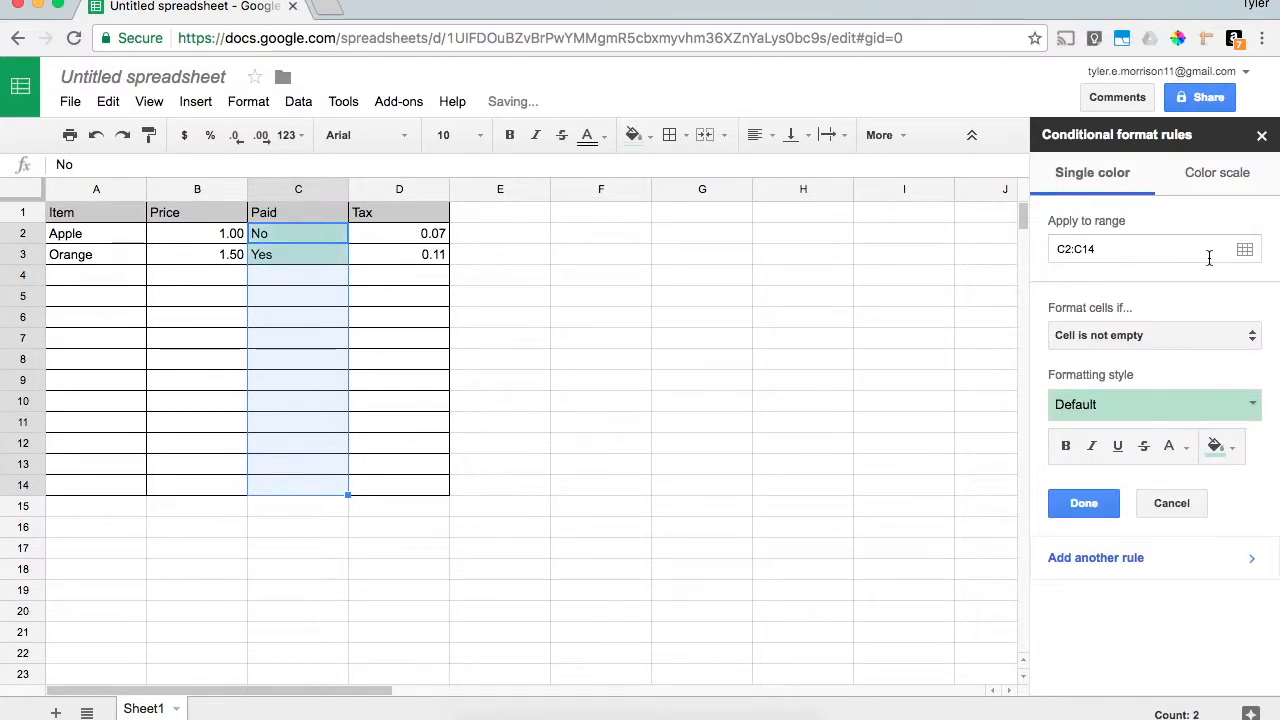
{"action": "left_click", "coordinate": [1160, 346]}
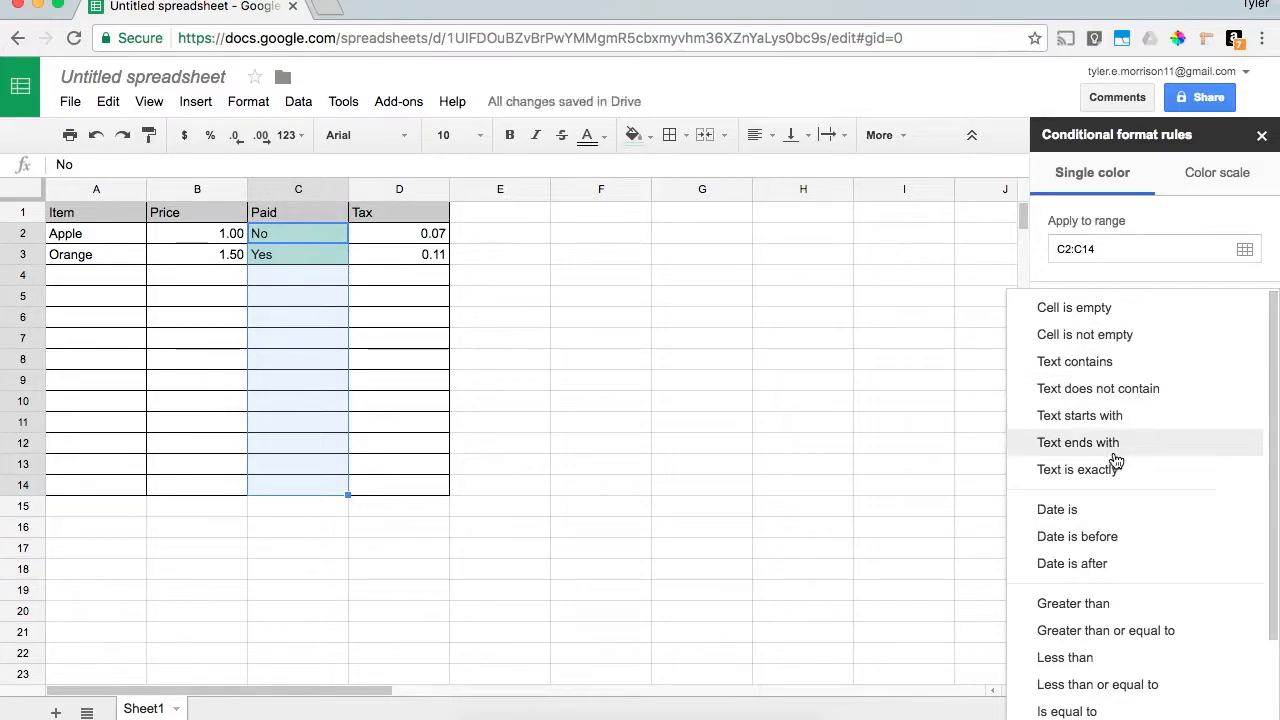
{"action": "left_click", "coordinate": [1129, 468]}
{"action": "left_click", "coordinate": [1150, 370]}
{"action": "type", "text": "Yes"}
- Give the C2:C14 "Yes" rule a custom style with light green fill and bold black text, and save the rule
{"action": "left_click", "coordinate": [1170, 448]}
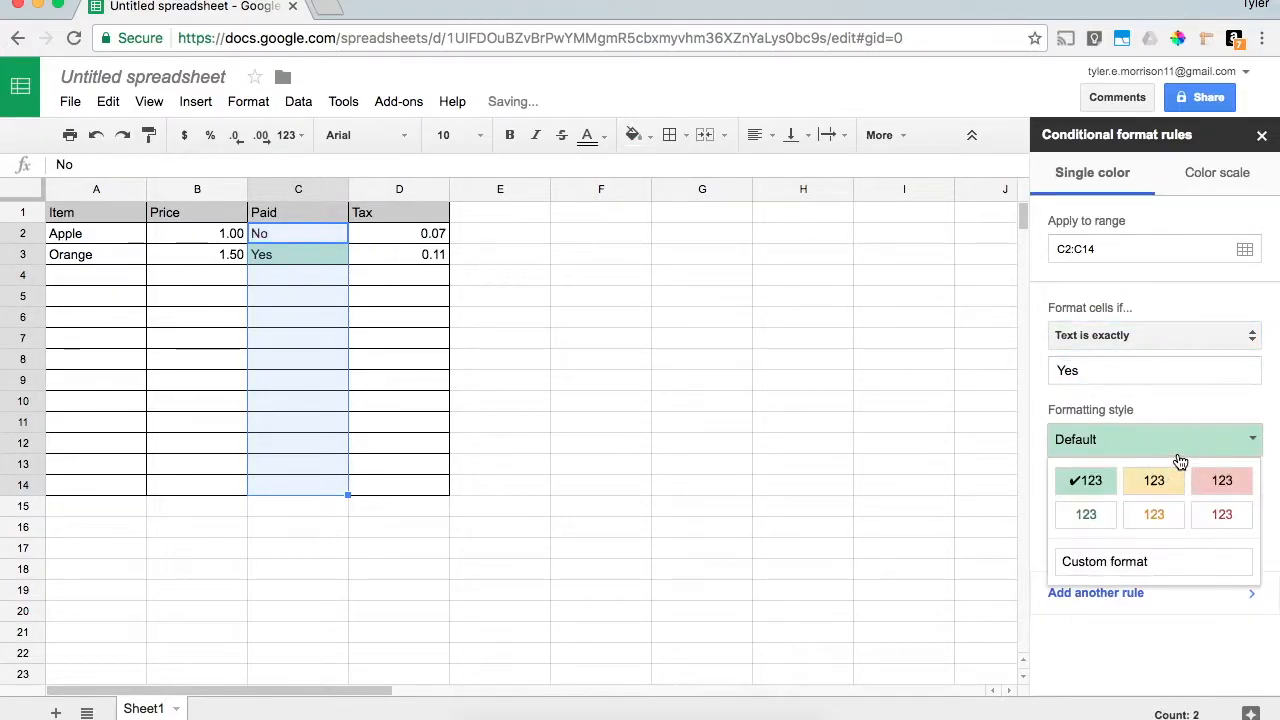
{"action": "left_click", "coordinate": [1196, 561]}
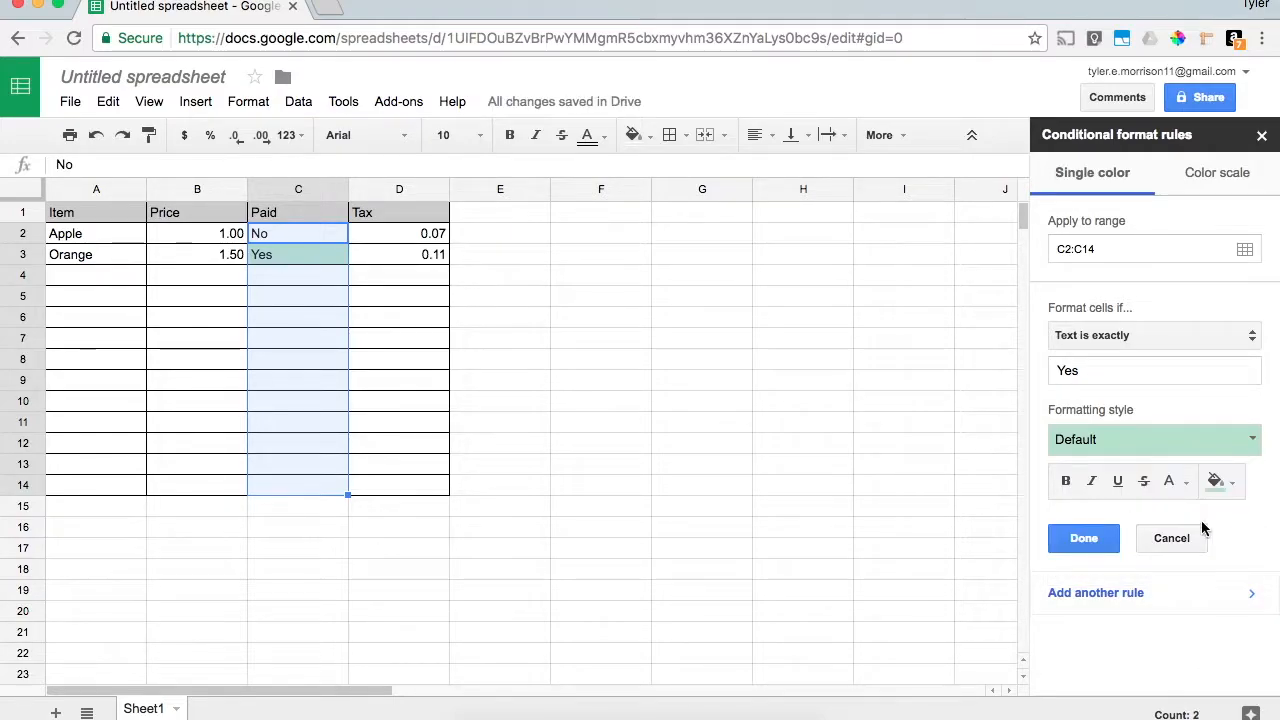
{"action": "left_click", "coordinate": [1218, 481]}
{"action": "left_click", "coordinate": [1080, 322]}
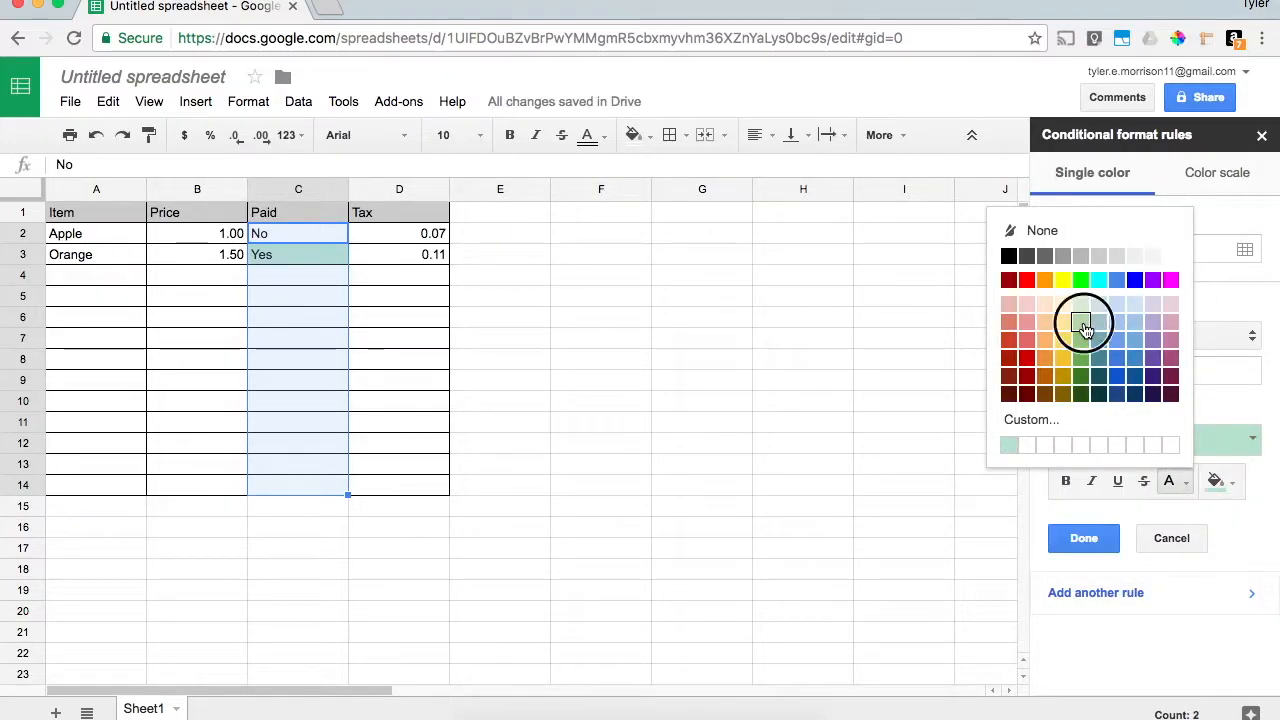
{"action": "left_click", "coordinate": [1169, 481]}
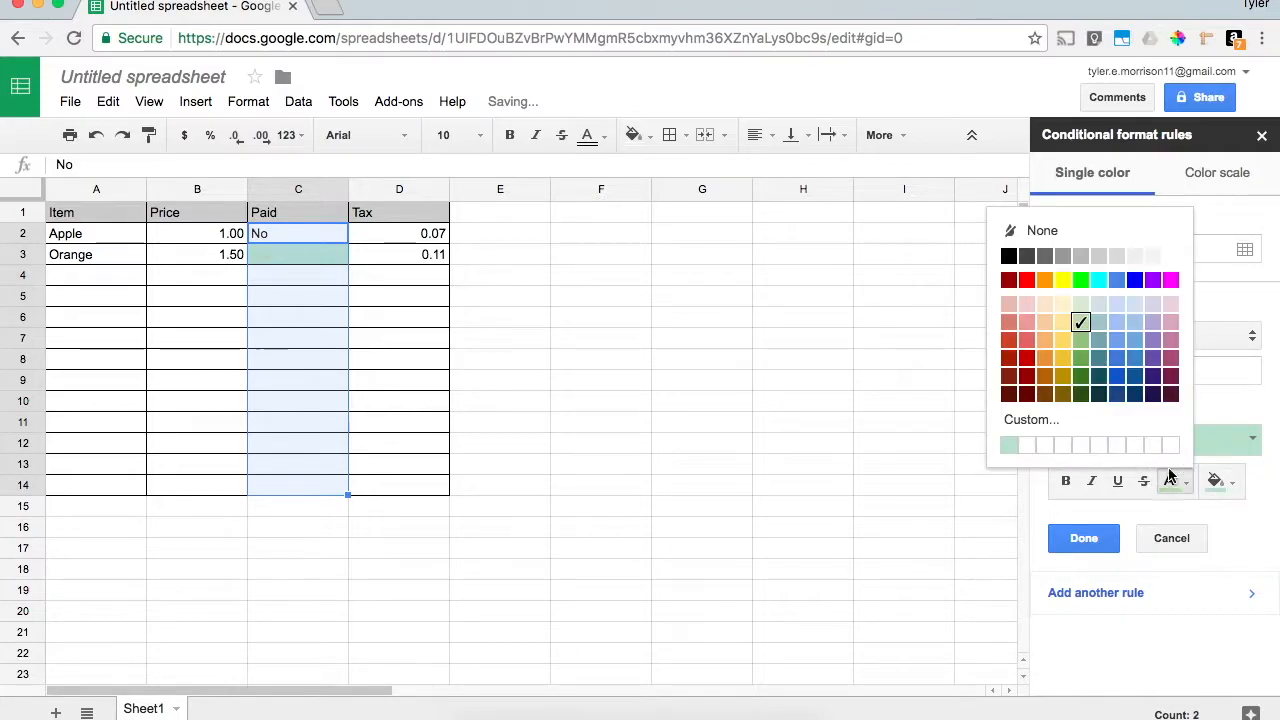
{"action": "left_click", "coordinate": [1008, 256]}
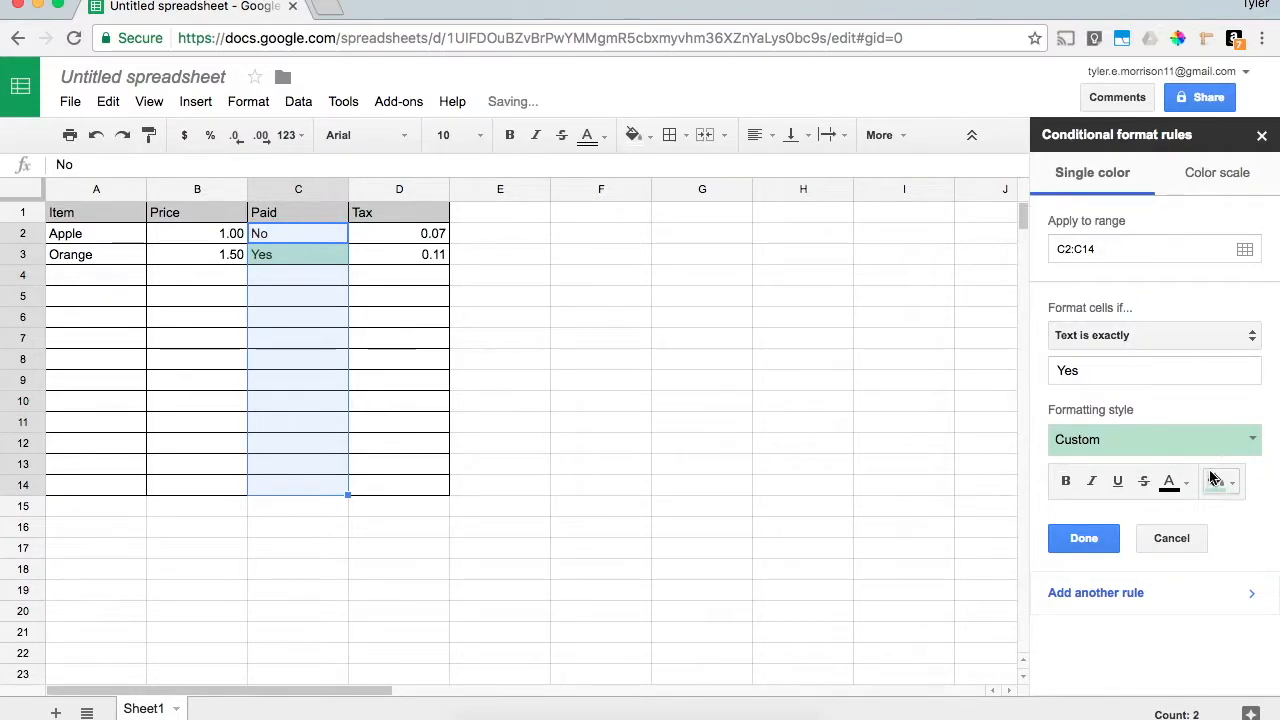
{"action": "left_click", "coordinate": [1215, 481]}
{"action": "left_click", "coordinate": [1125, 321]}
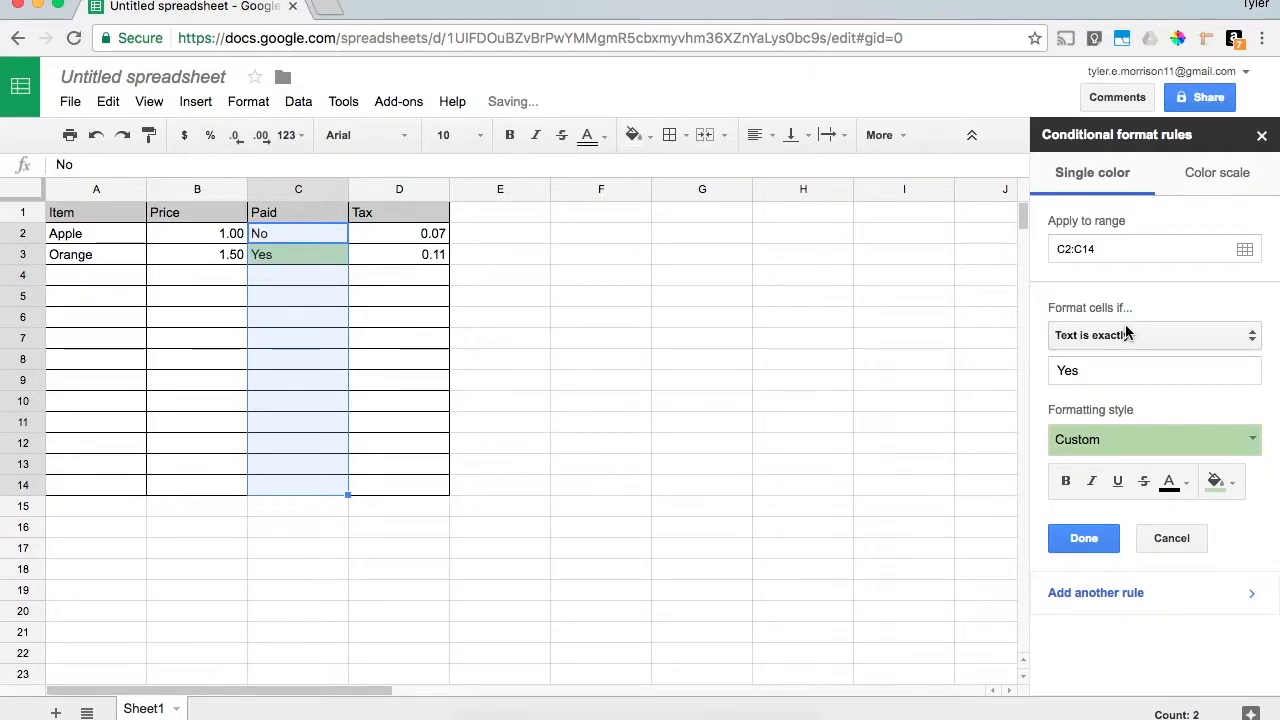
{"action": "left_click", "coordinate": [1066, 481]}
{"action": "left_click", "coordinate": [1085, 538]}
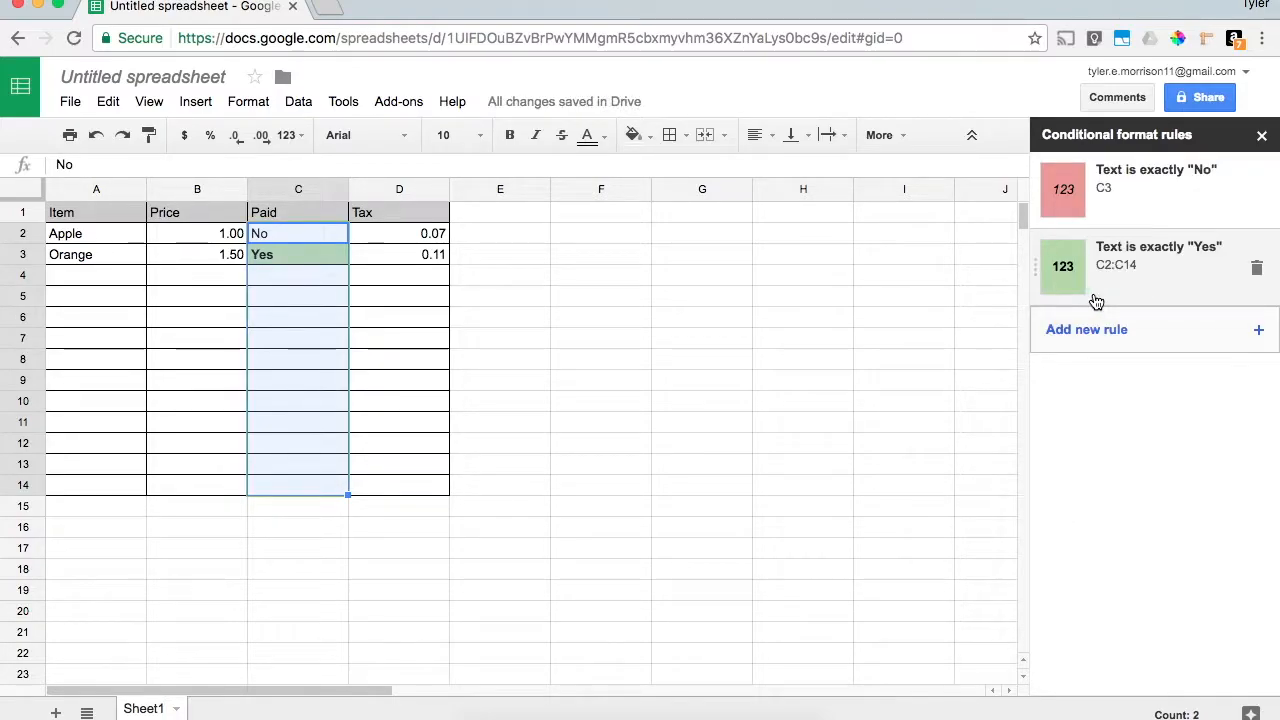
- Check which conditional format rules apply to individual cells and ranges within the Paid column, C2 to C14
{"action": "left_click", "coordinate": [941, 445]}
{"action": "left_click", "coordinate": [304, 235]}
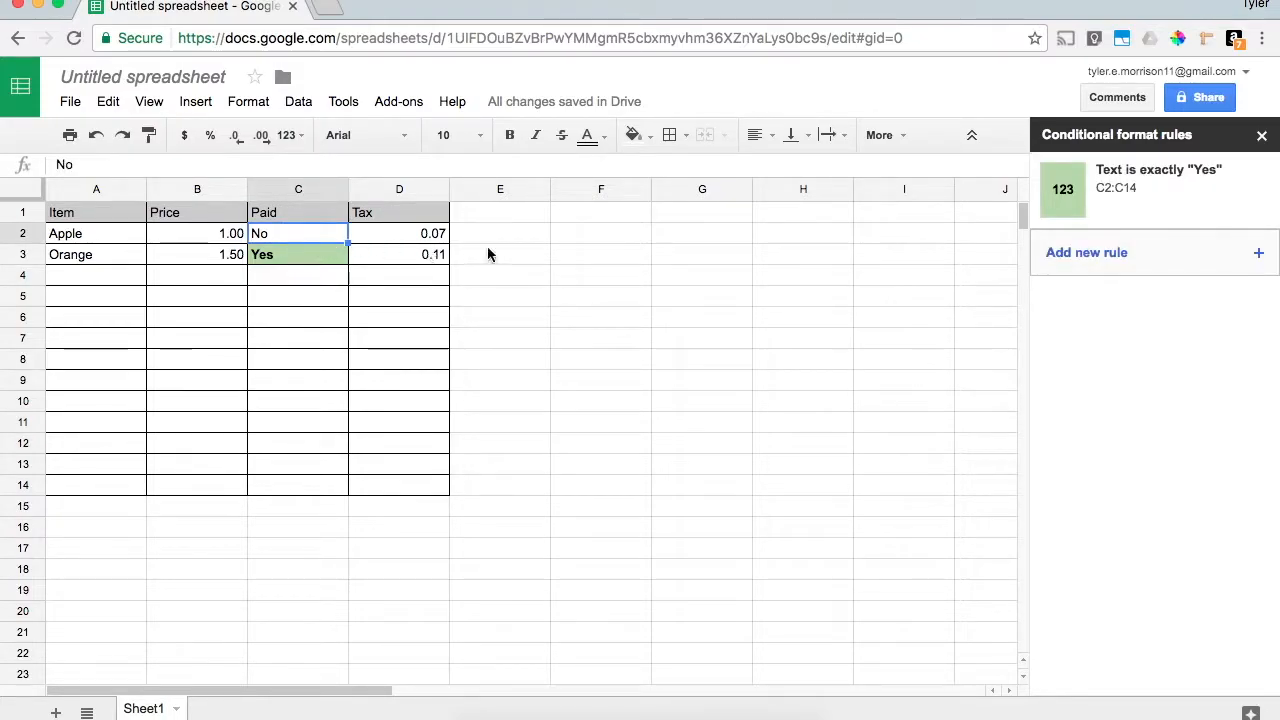
{"action": "left_click", "coordinate": [285, 290]}
{"action": "left_click", "coordinate": [296, 332]}
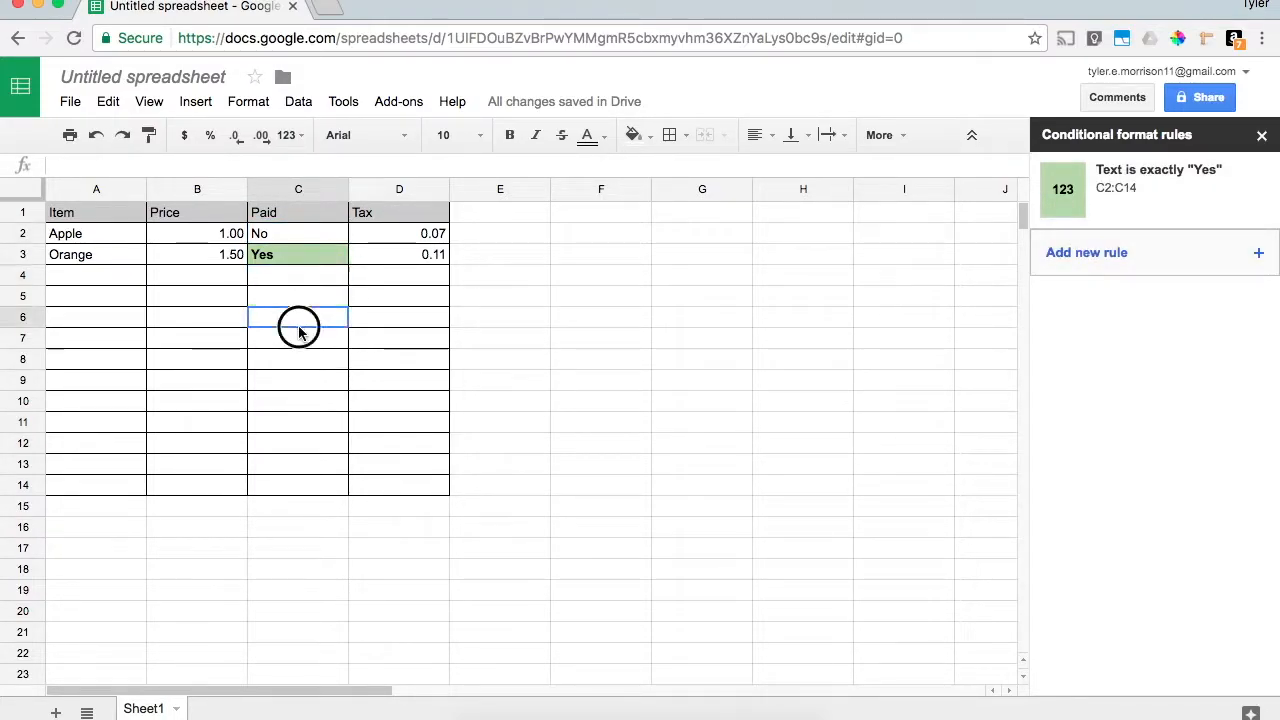
{"action": "left_click", "coordinate": [295, 427]}
{"action": "left_click", "coordinate": [296, 486]}
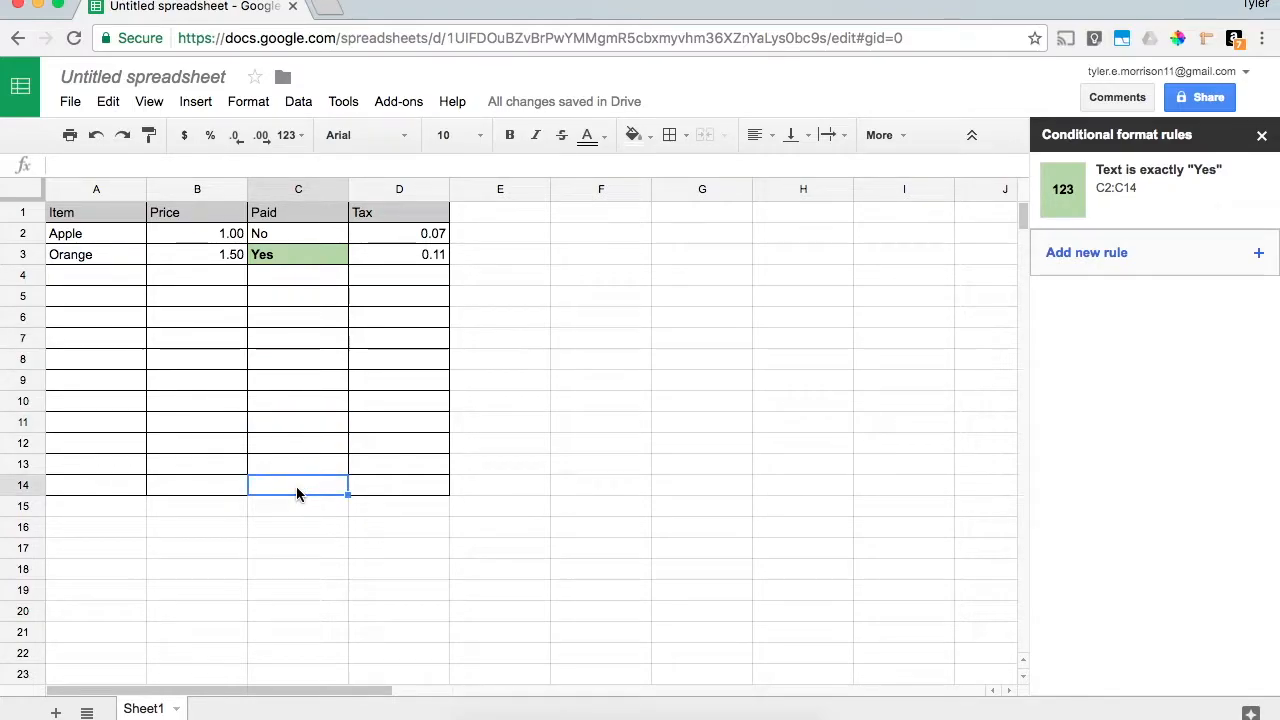
{"action": "left_click_drag", "start_coordinate": [313, 234], "coordinate": [314, 294]}
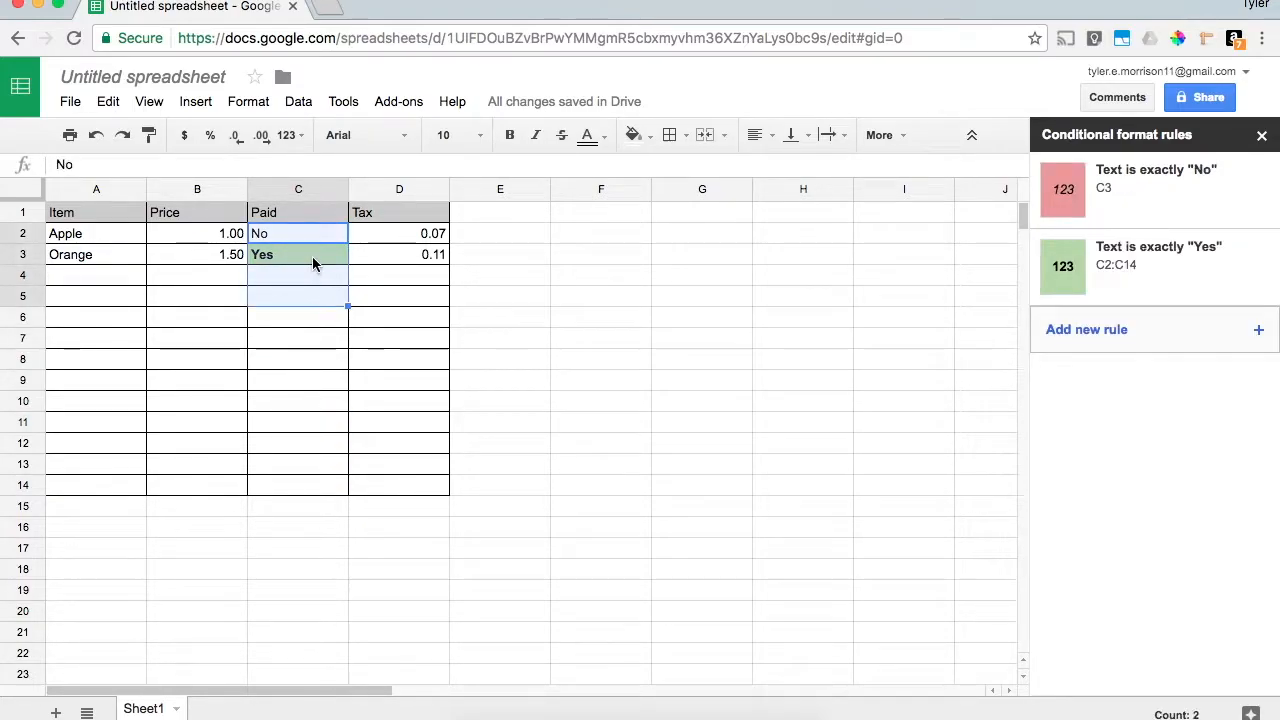
{"action": "left_click", "coordinate": [318, 370]}
{"action": "left_click_drag", "start_coordinate": [314, 234], "coordinate": [316, 395]}
{"action": "left_click", "coordinate": [336, 443]}
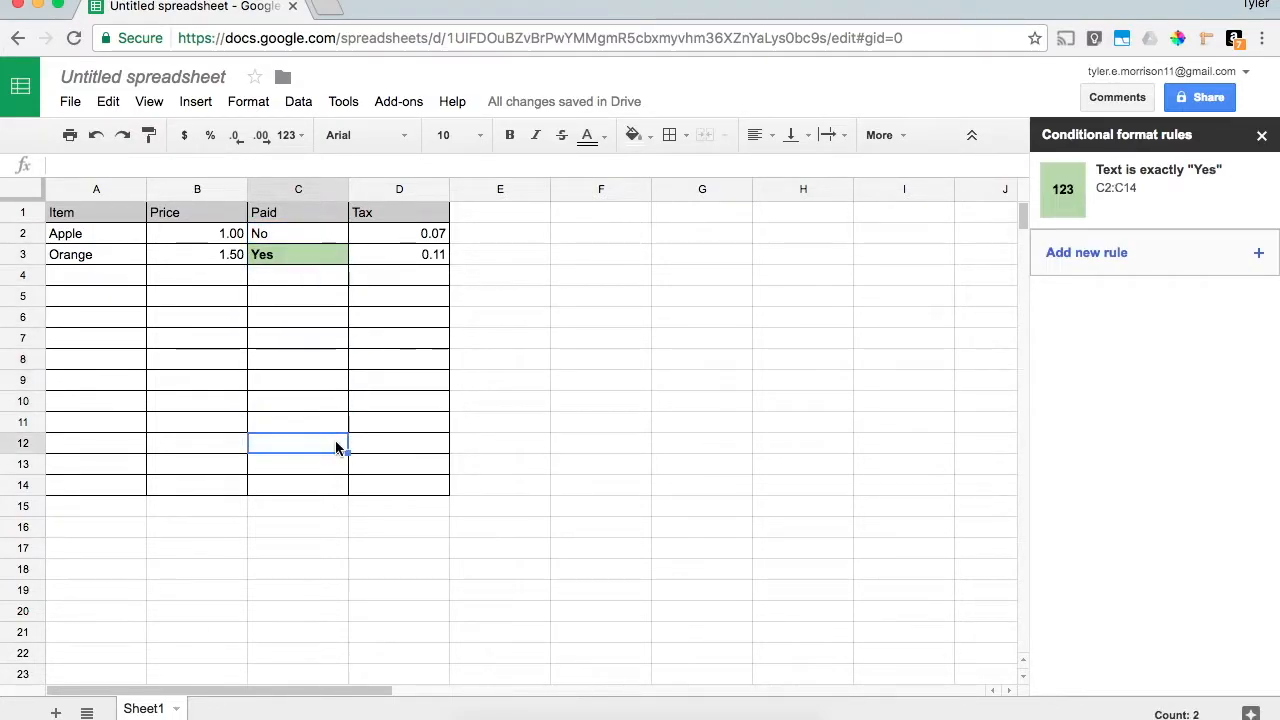
{"action": "left_click", "coordinate": [310, 256]}
{"action": "left_click", "coordinate": [309, 237]}
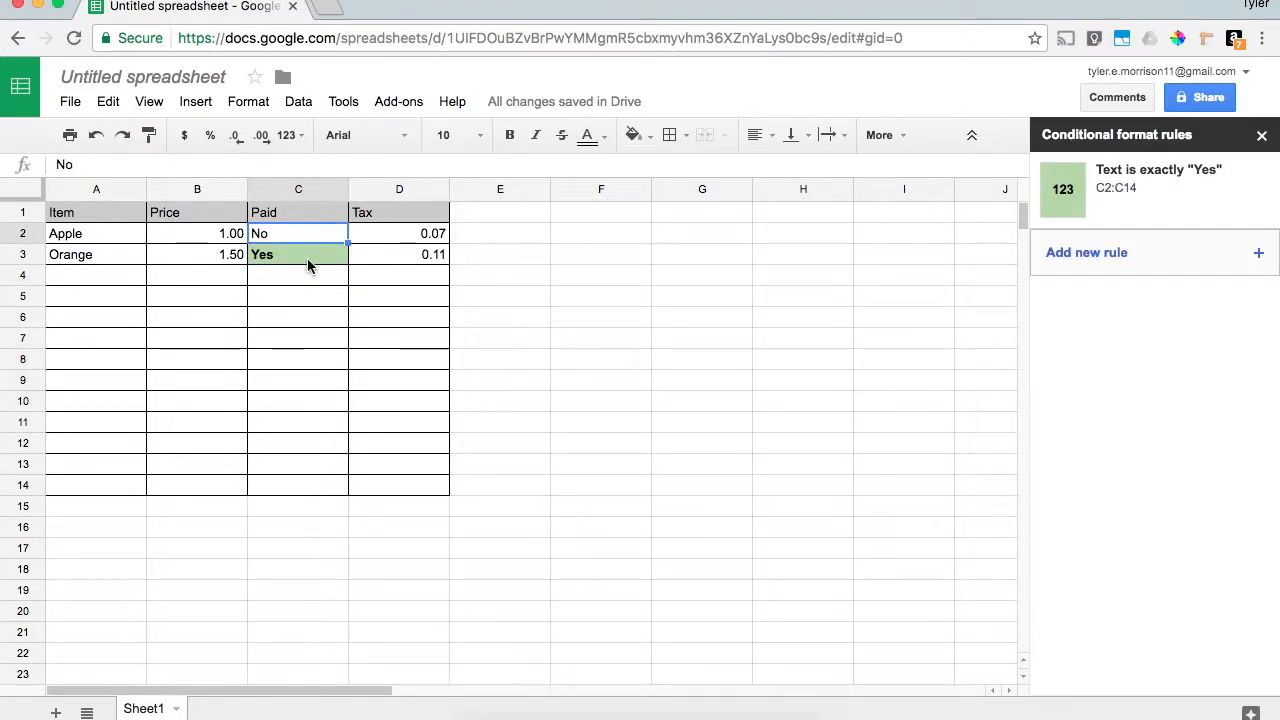
- Delete the "No" conditional format rule that applies only to C3
{"action": "left_click", "coordinate": [307, 268]}
{"action": "left_click", "coordinate": [308, 256]}
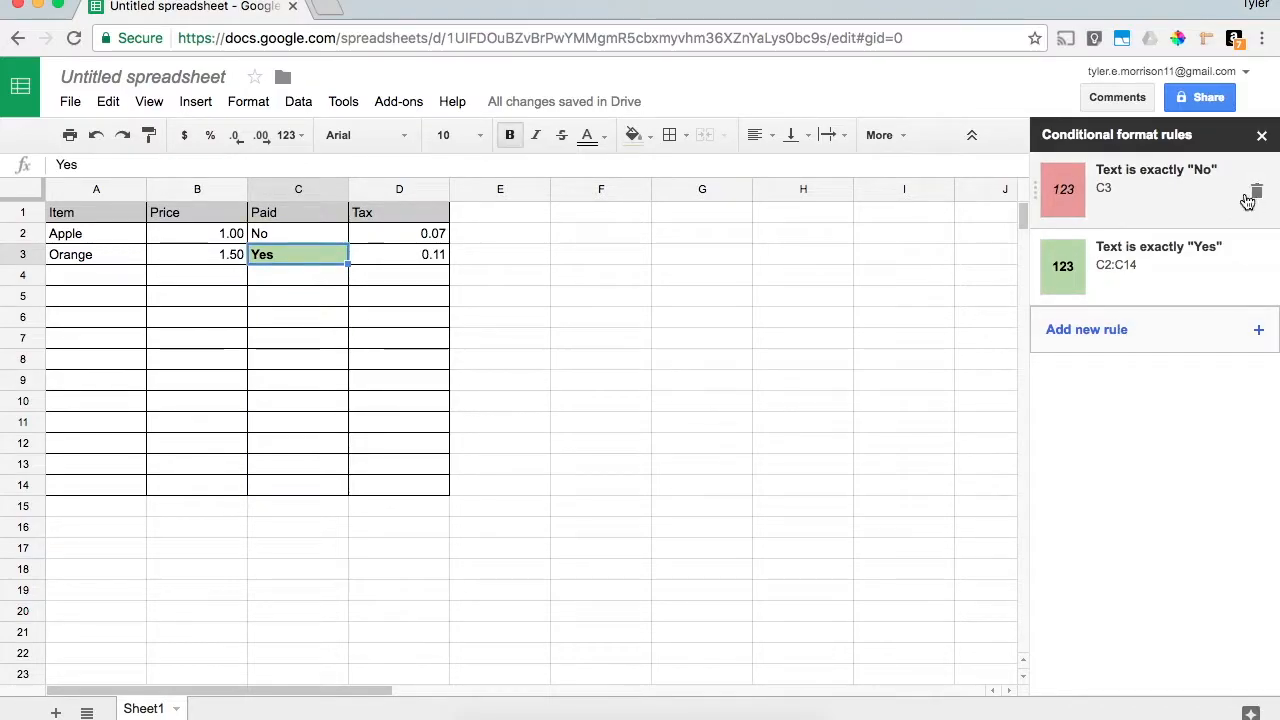
{"action": "left_click", "coordinate": [1249, 190]}
- Add a conditional format rule for C2:C14 with the condition that the text is exactly "No"
{"action": "left_click_drag", "start_coordinate": [314, 238], "coordinate": [303, 480]}
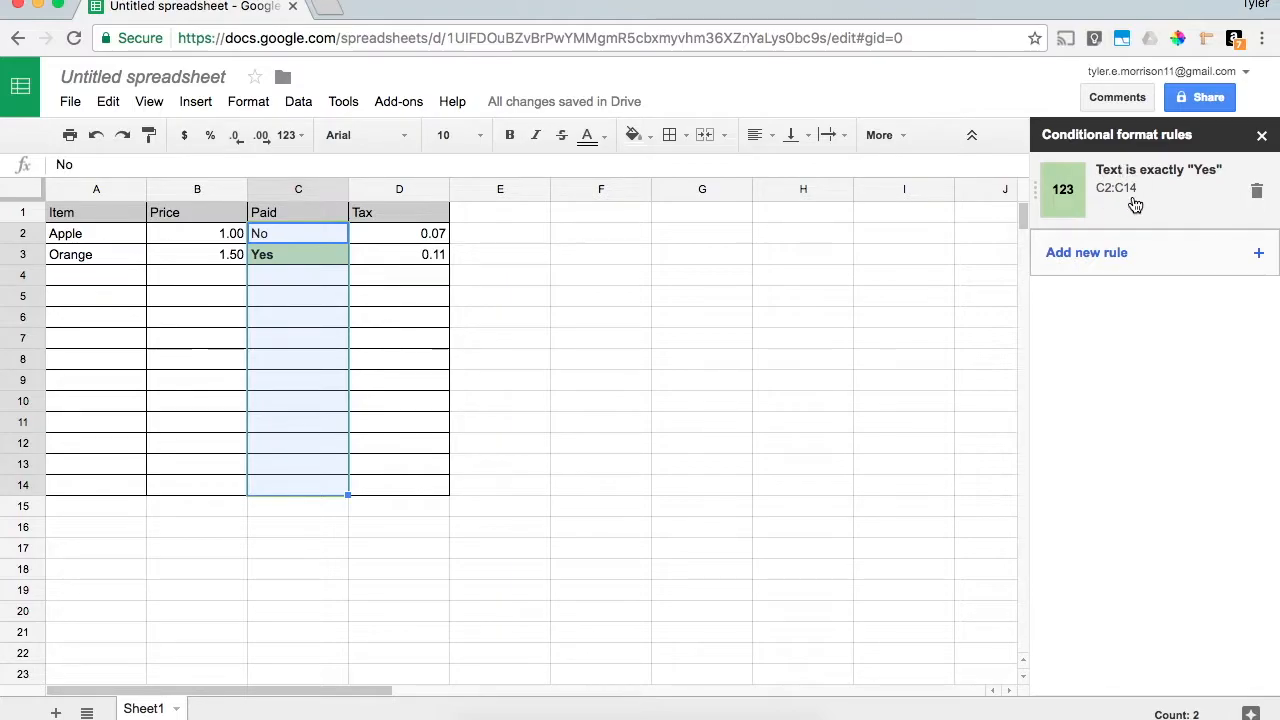
{"action": "left_click", "coordinate": [1140, 251]}
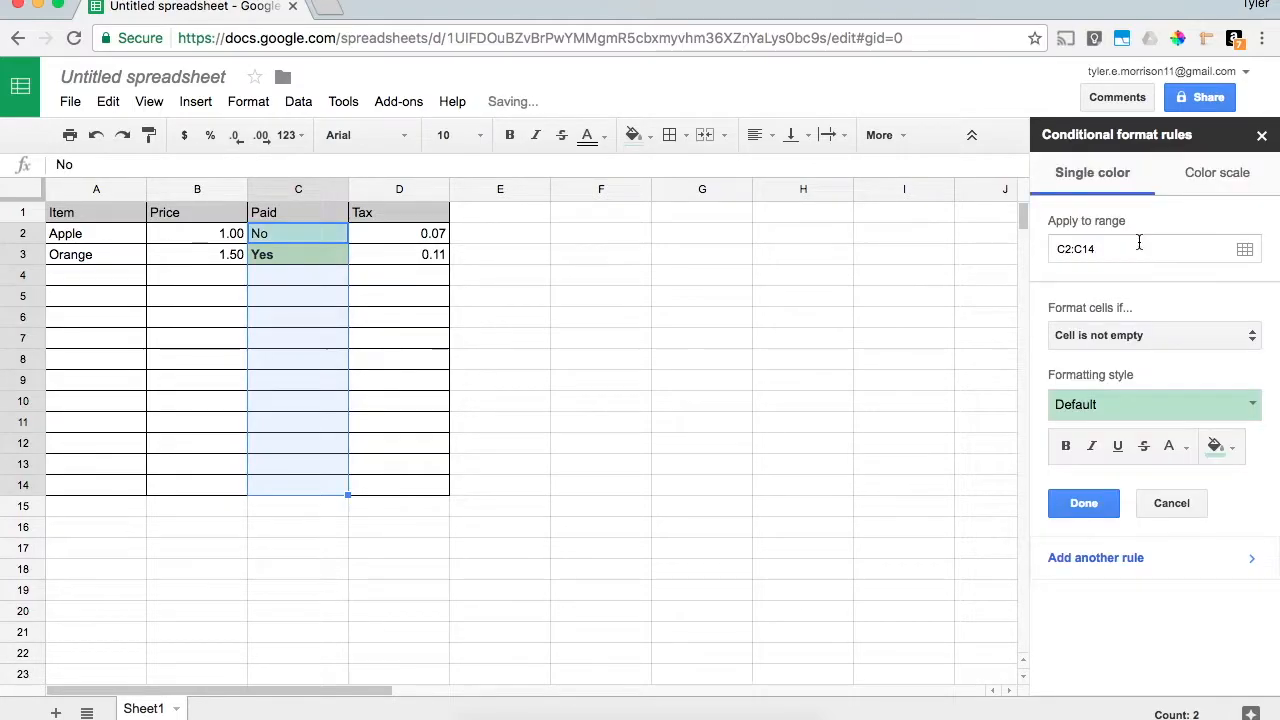
{"action": "left_click", "coordinate": [1205, 340]}
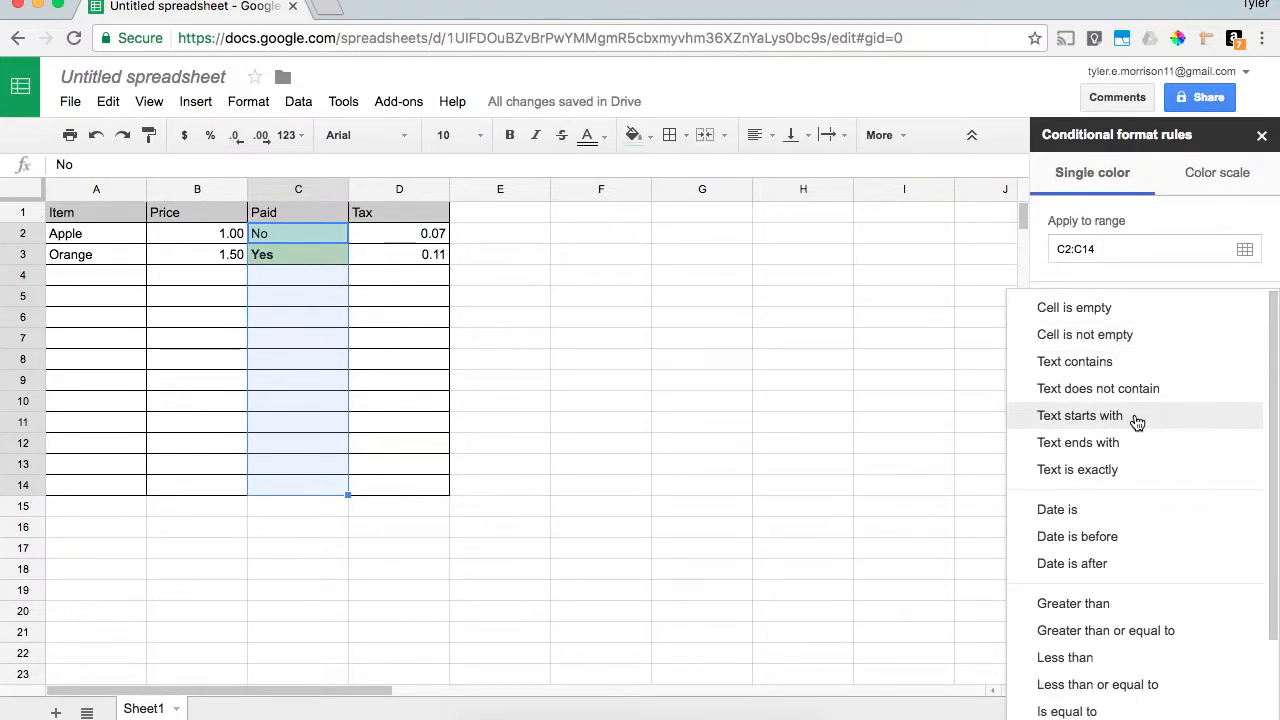
{"action": "left_click", "coordinate": [1138, 470]}
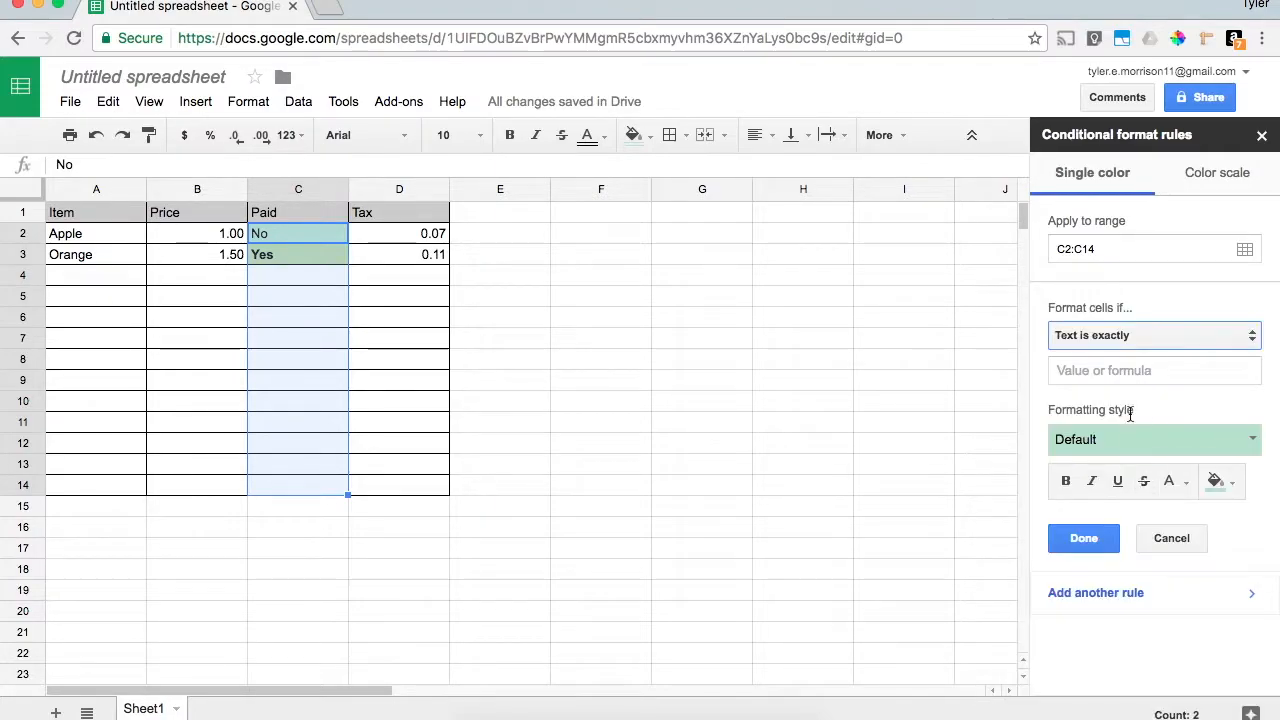
{"action": "left_click", "coordinate": [1129, 368]}
{"action": "type", "text": "No"}
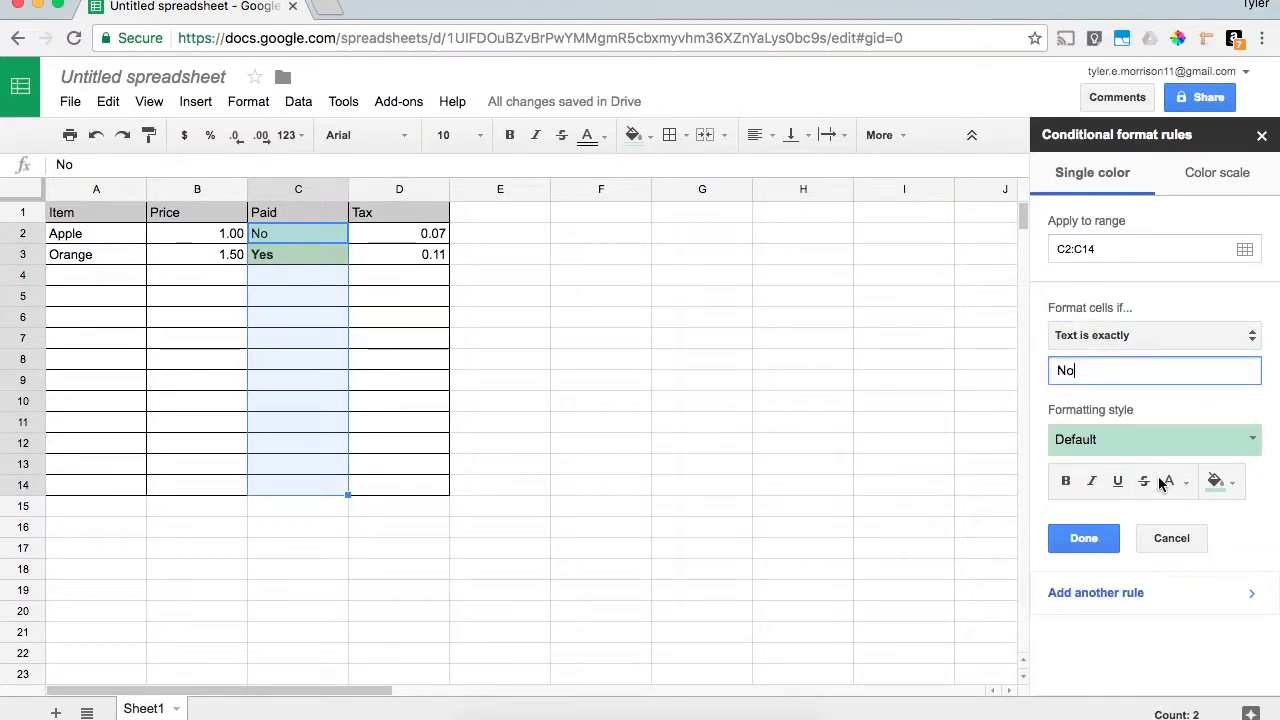
- Give the C2:C14 "No" rule a light red fill and italic text, and save the rule
{"action": "left_click", "coordinate": [1222, 481]}
{"action": "left_click", "coordinate": [1068, 324]}
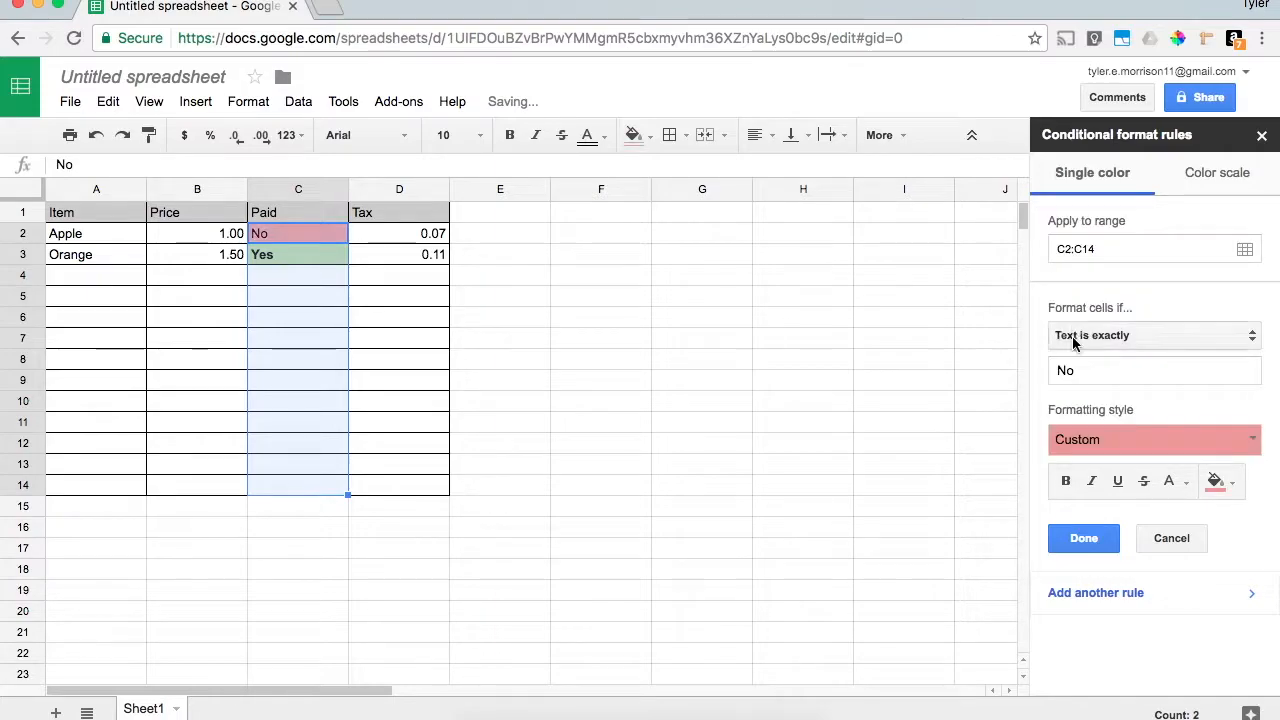
{"action": "left_click", "coordinate": [1090, 482]}
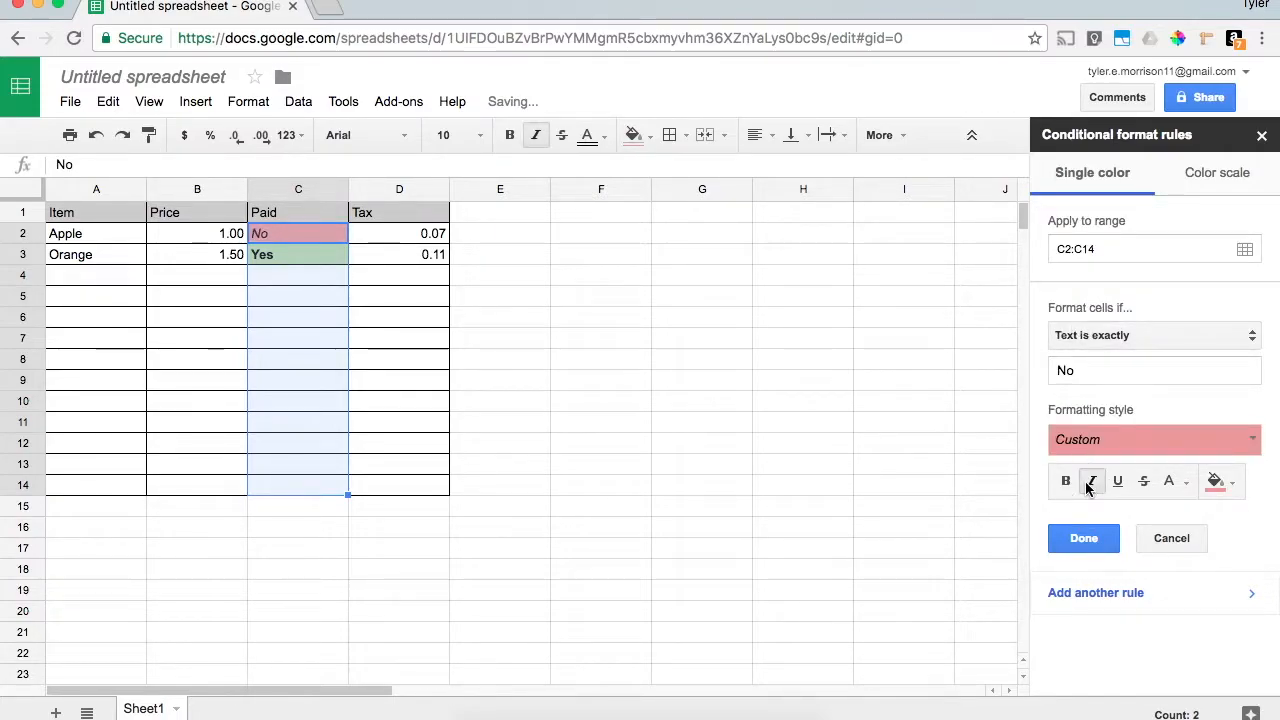
{"action": "left_click", "coordinate": [1084, 539]}
{"action": "left_click", "coordinate": [421, 485]}
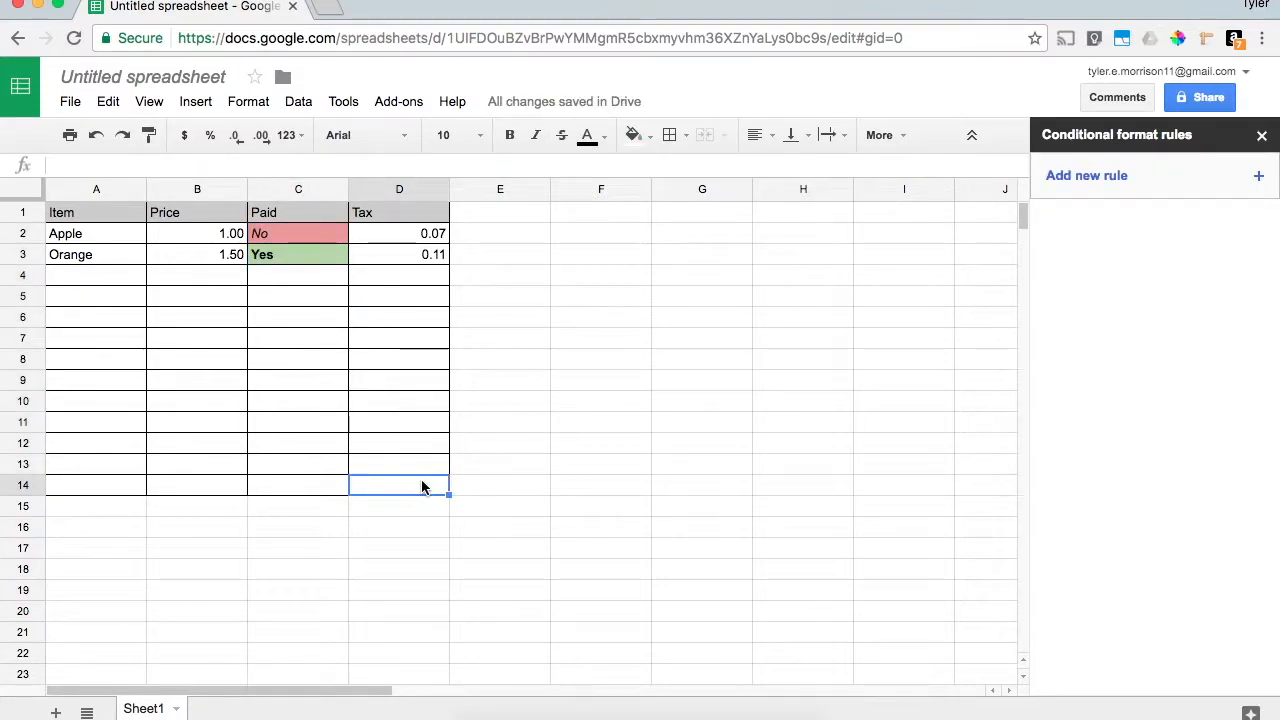
- Add the item Bear in row 4 with price 214, paid status Yes and tax 28.00
{"action": "left_click", "coordinate": [129, 282]}
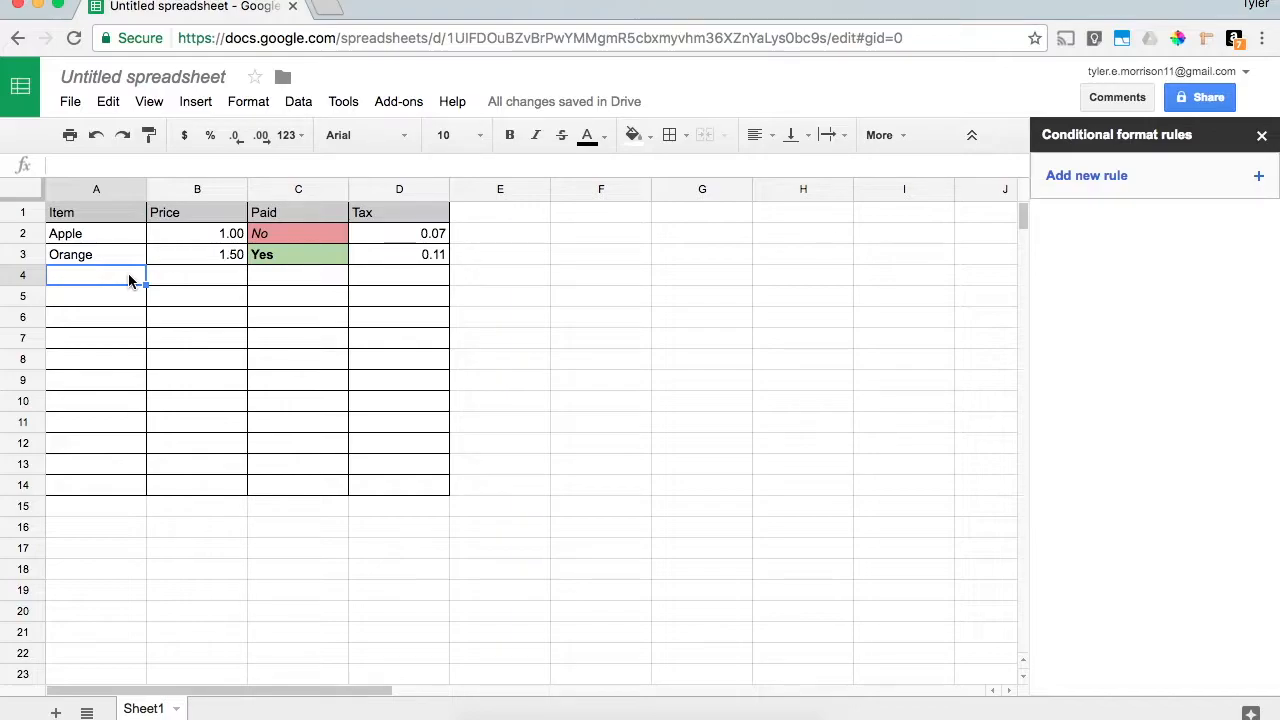
{"action": "type", "text": "Be"}
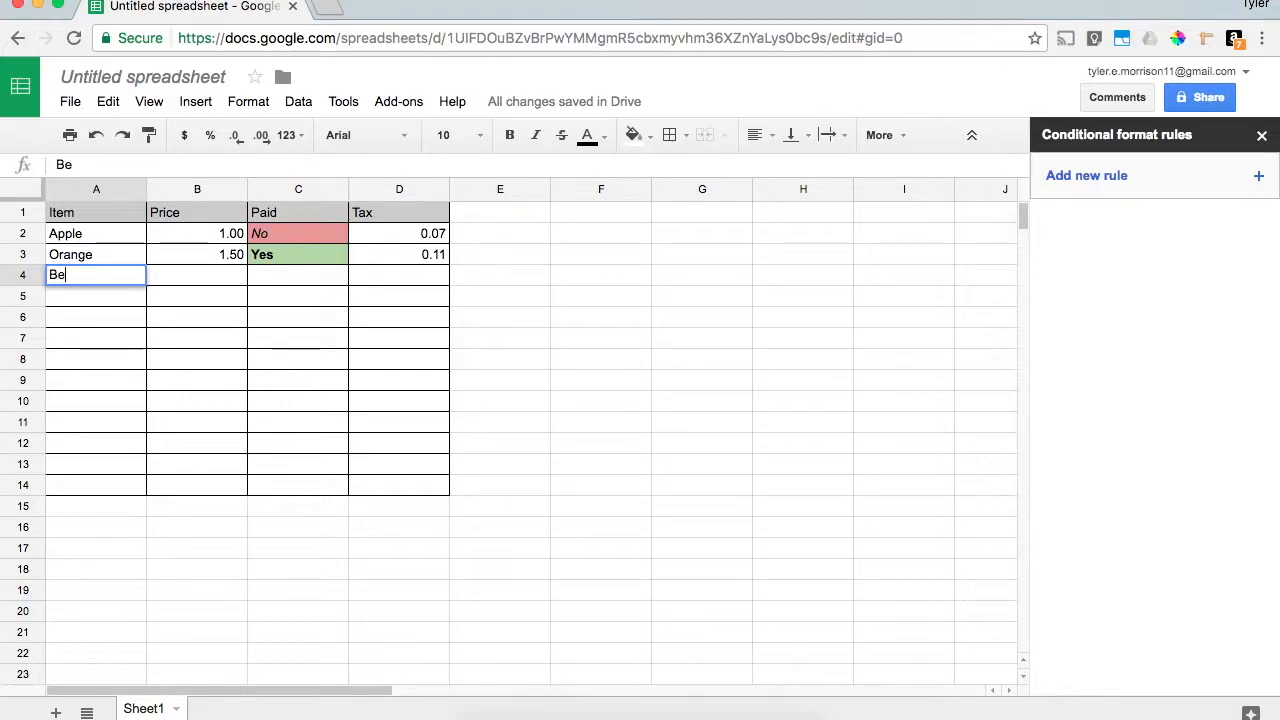
{"action": "type", "text": "ar"}
{"action": "key", "text": "Tab"}
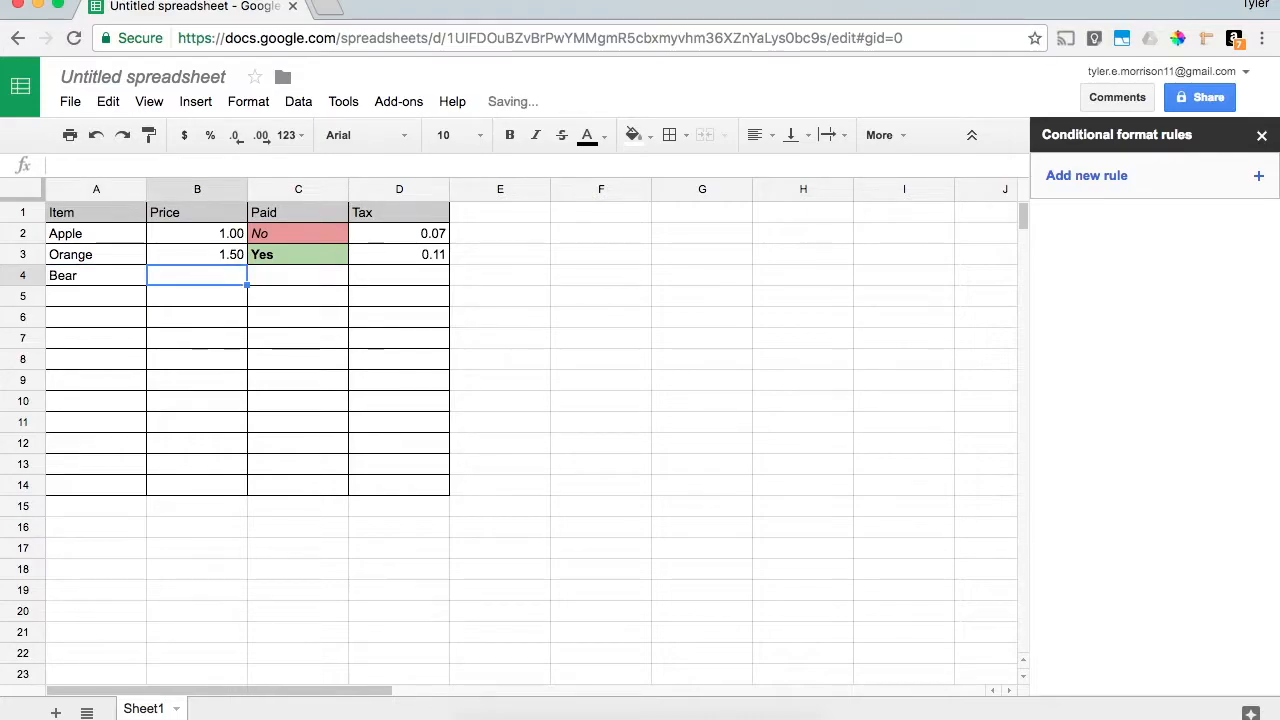
{"action": "type", "text": "2"}
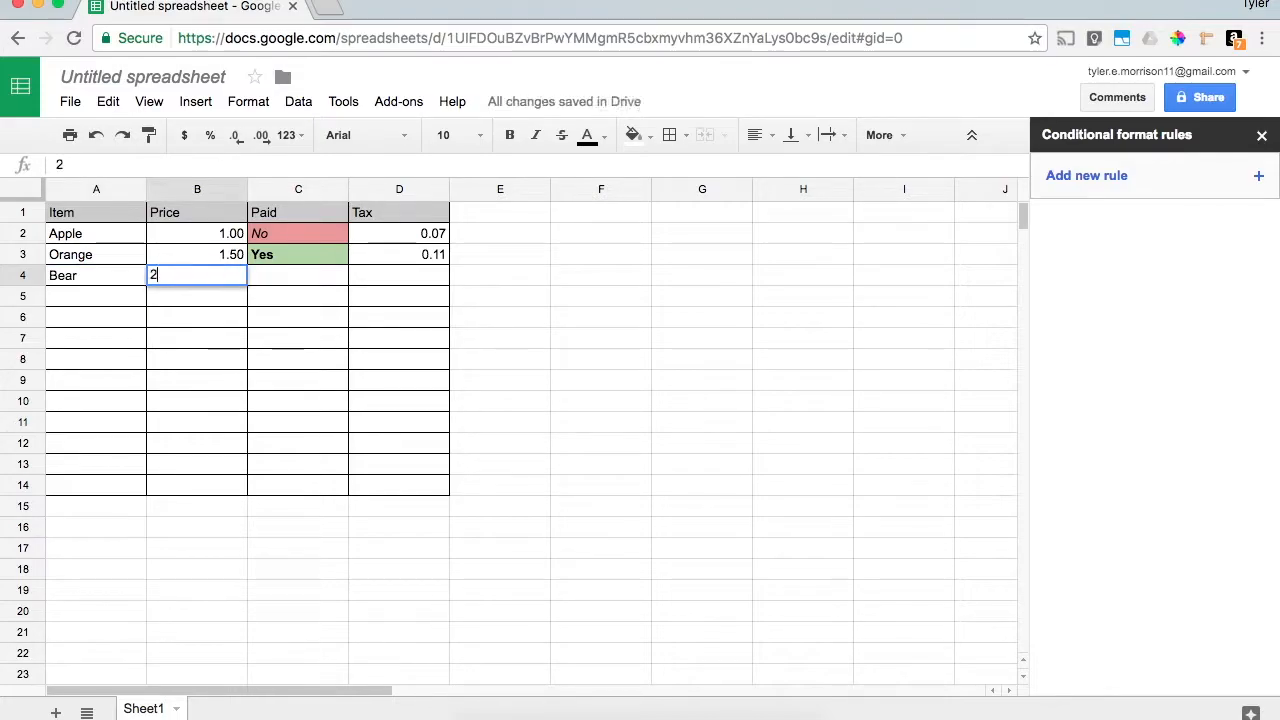
{"action": "type", "text": "14"}
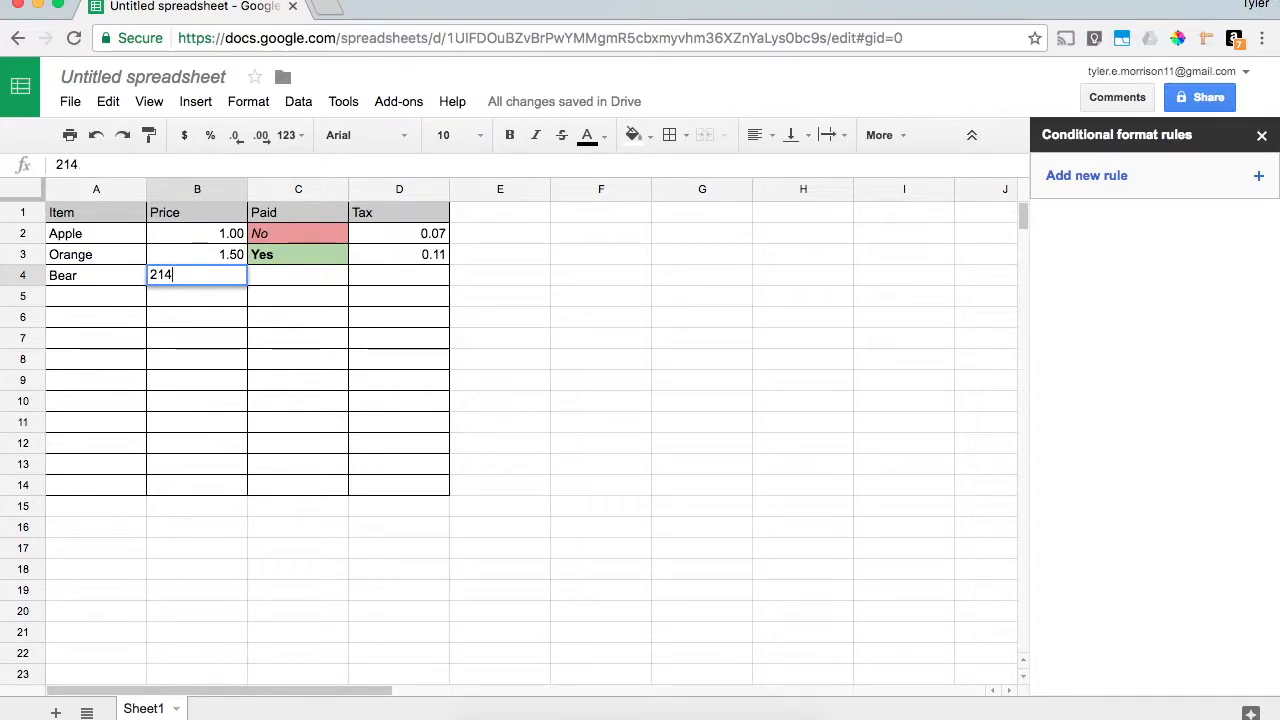
{"action": "key", "text": "Tab"}
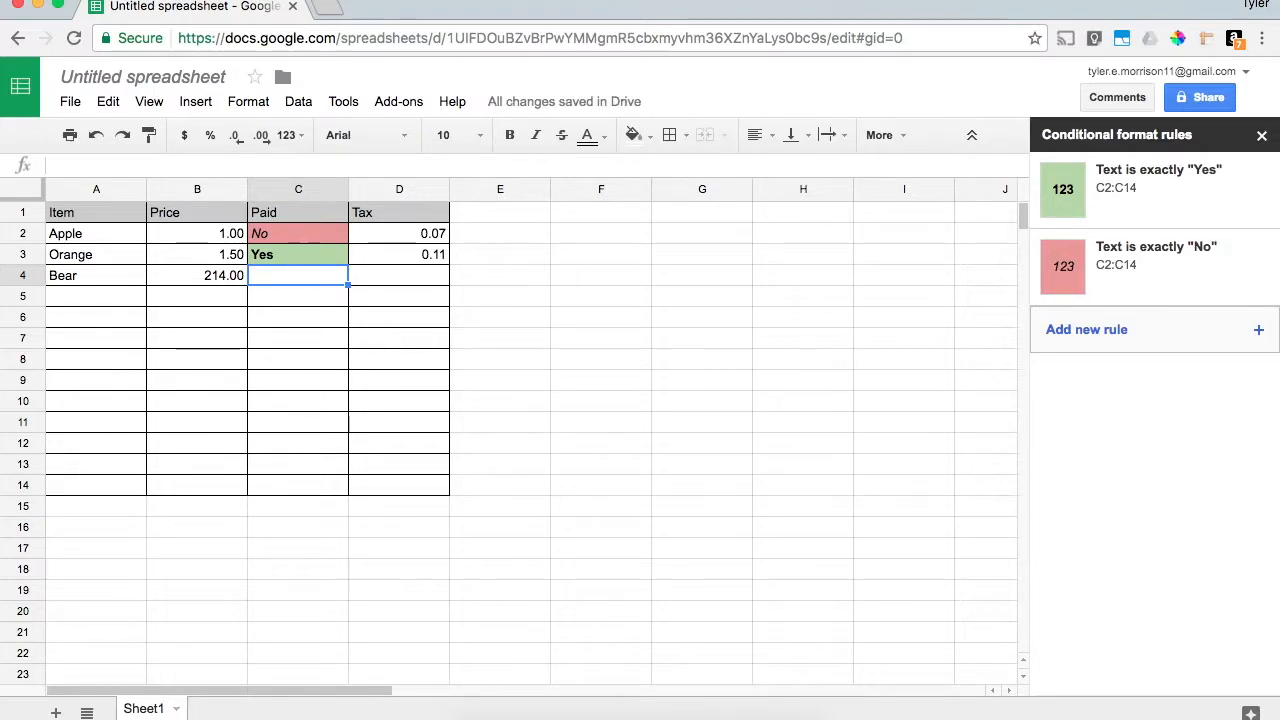
{"action": "type", "text": "Yes"}
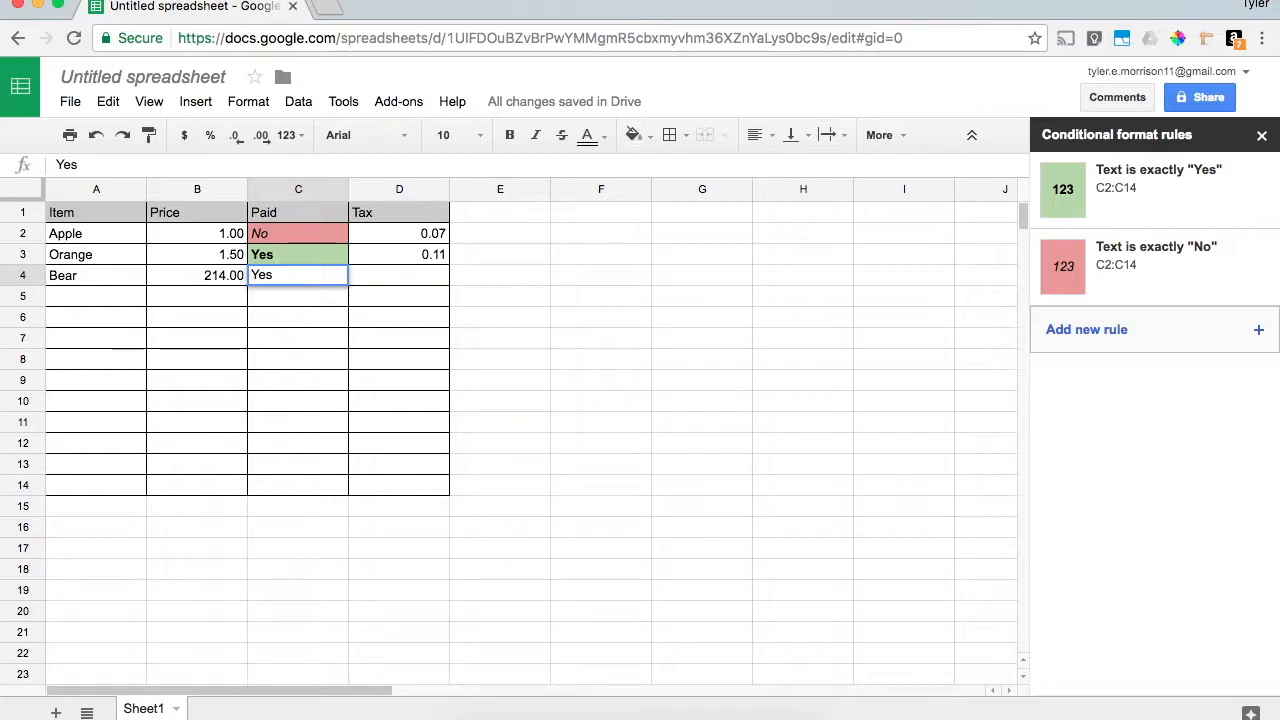
{"action": "key", "text": "Tab"}
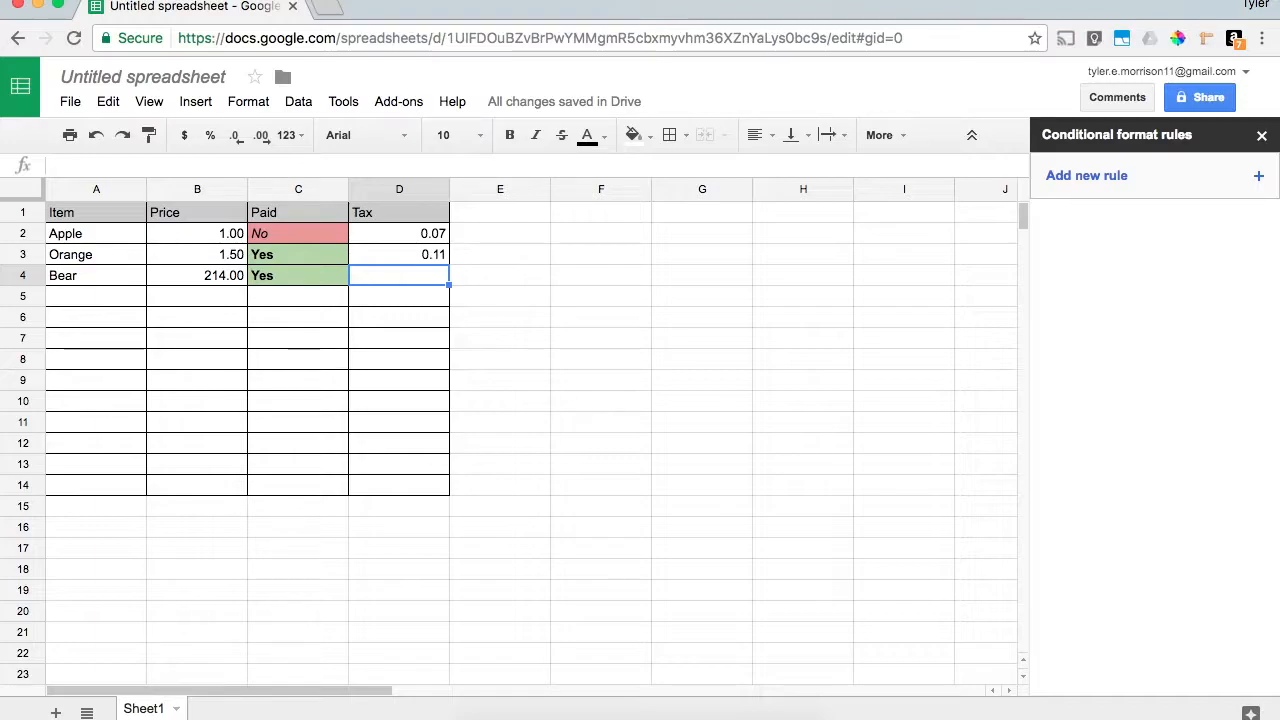
{"action": "type", "text": "28.00"}
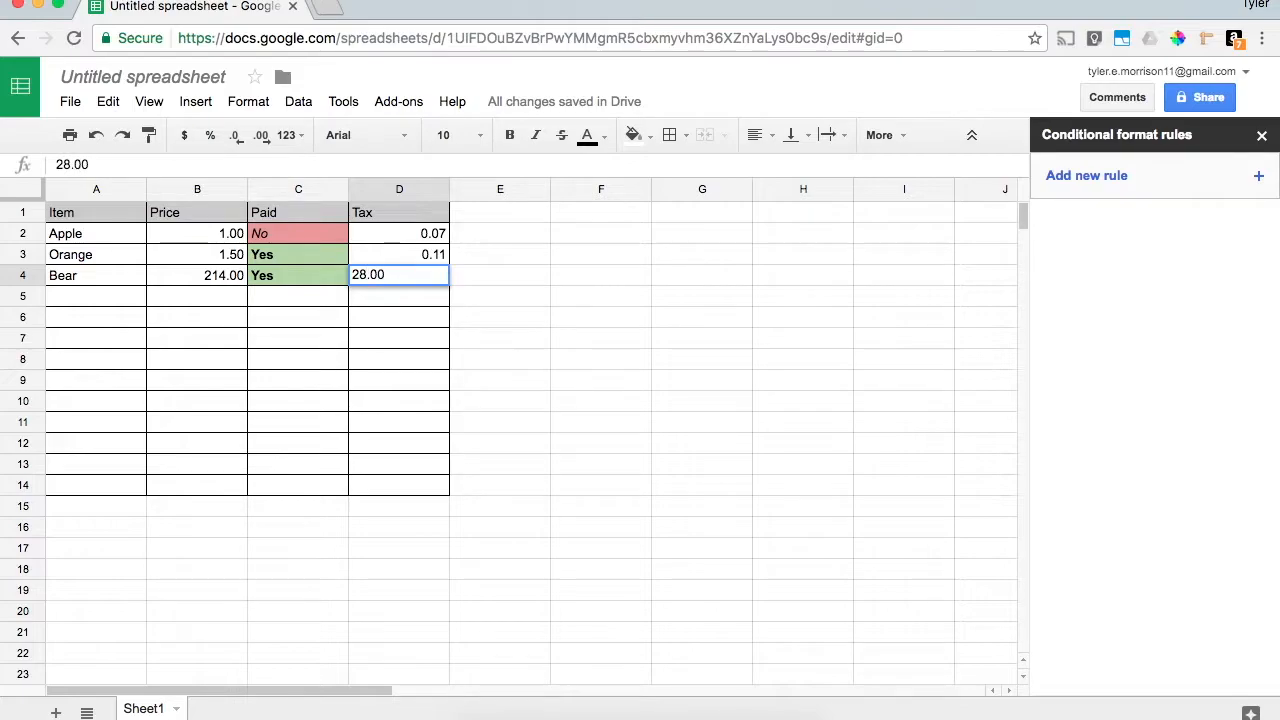
{"action": "key", "text": "Tab"}
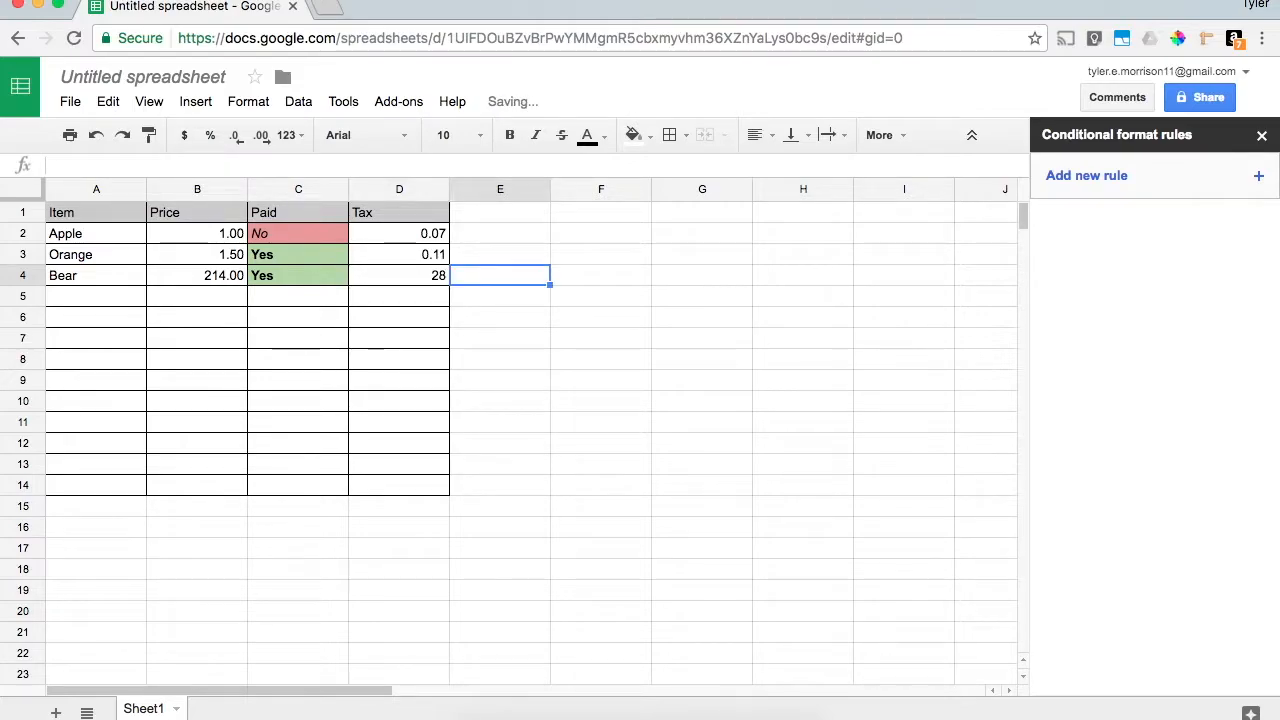
- Format the Tax cells D2 to D14 to show two decimal places
{"action": "left_click_drag", "start_coordinate": [429, 232], "coordinate": [421, 480]}
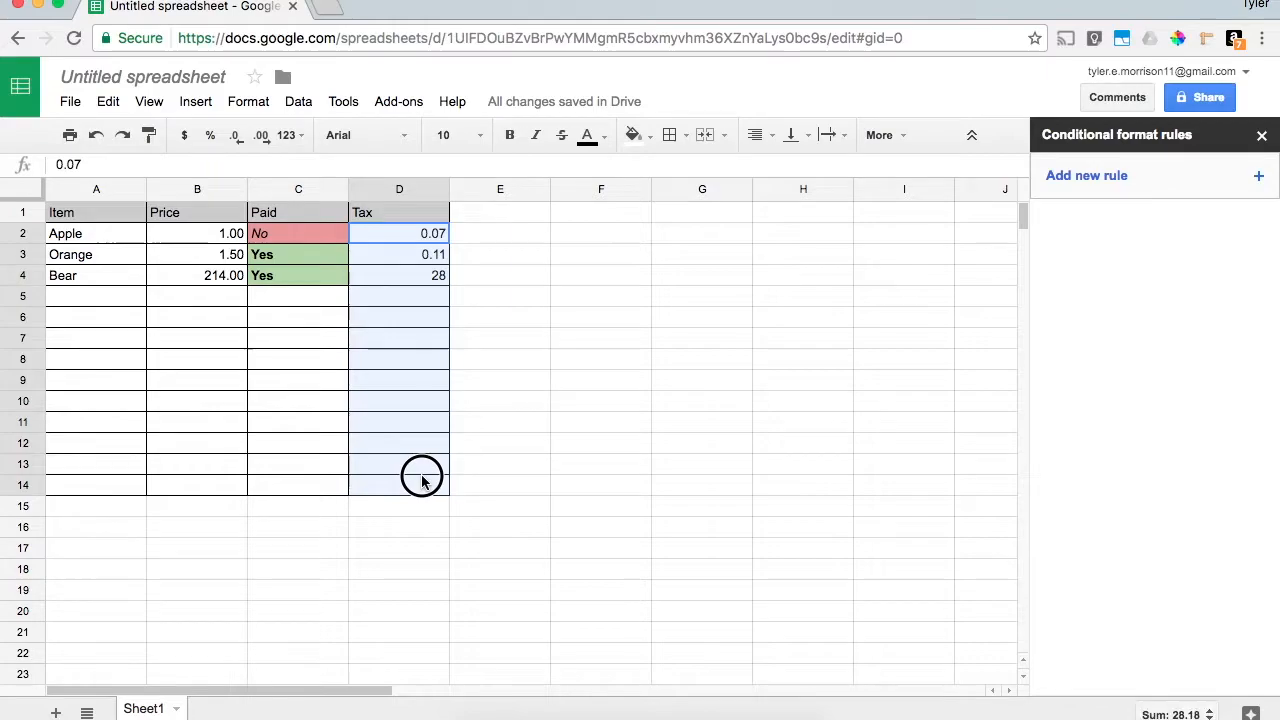
{"action": "left_click", "coordinate": [261, 135]}
{"action": "left_click", "coordinate": [235, 136]}
{"action": "left_click", "coordinate": [233, 136]}
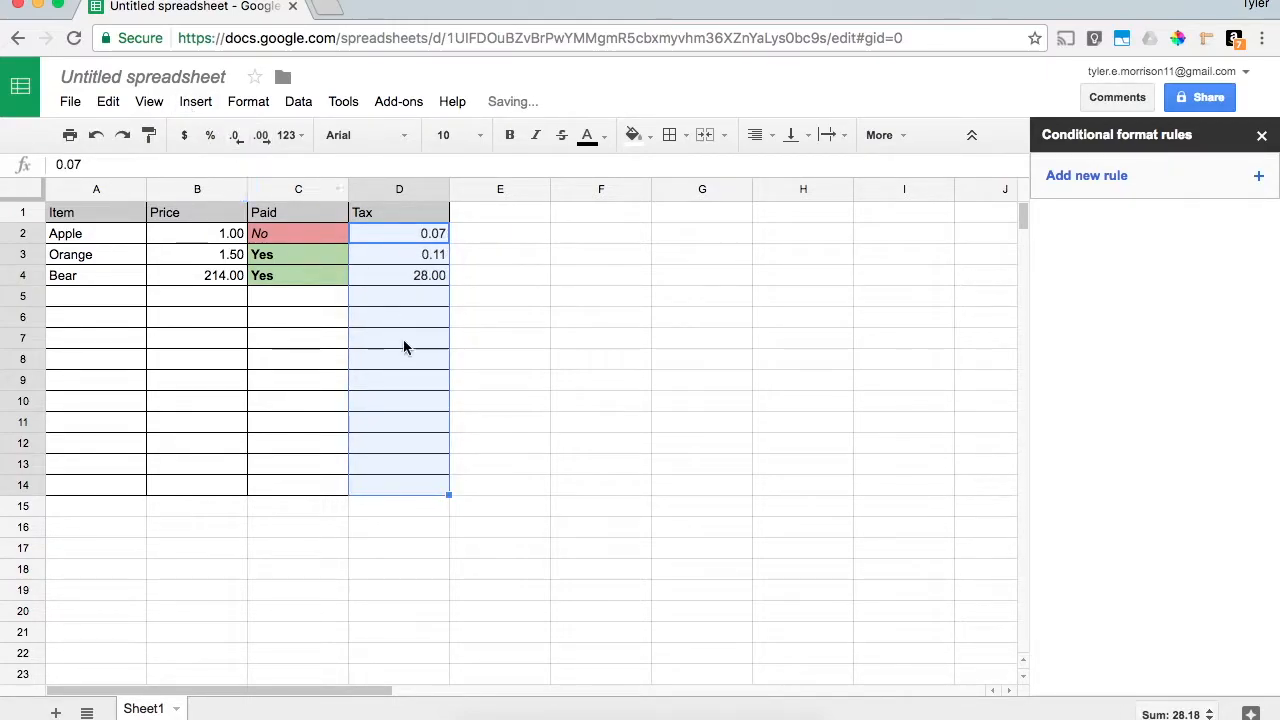
- Enter the item Deer in row 5 with a price of 150
{"action": "left_click", "coordinate": [109, 280]}
{"action": "left_click", "coordinate": [111, 298]}
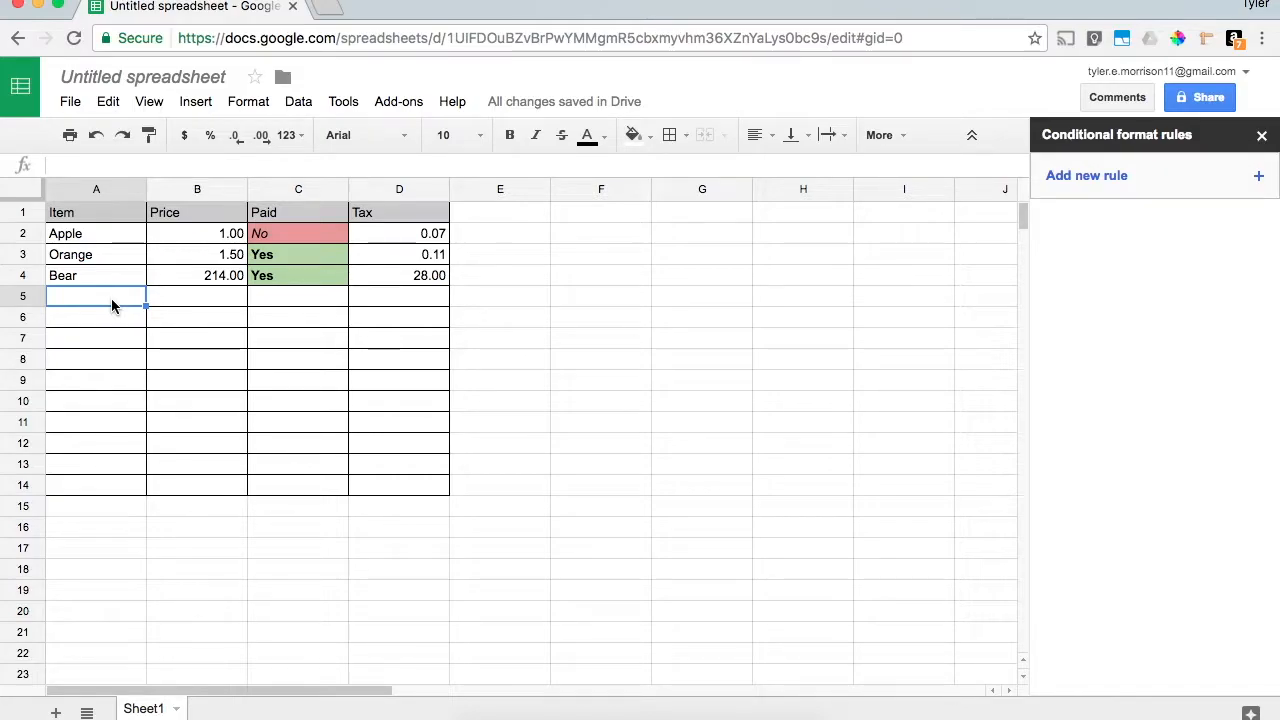
{"action": "type", "text": "de"}
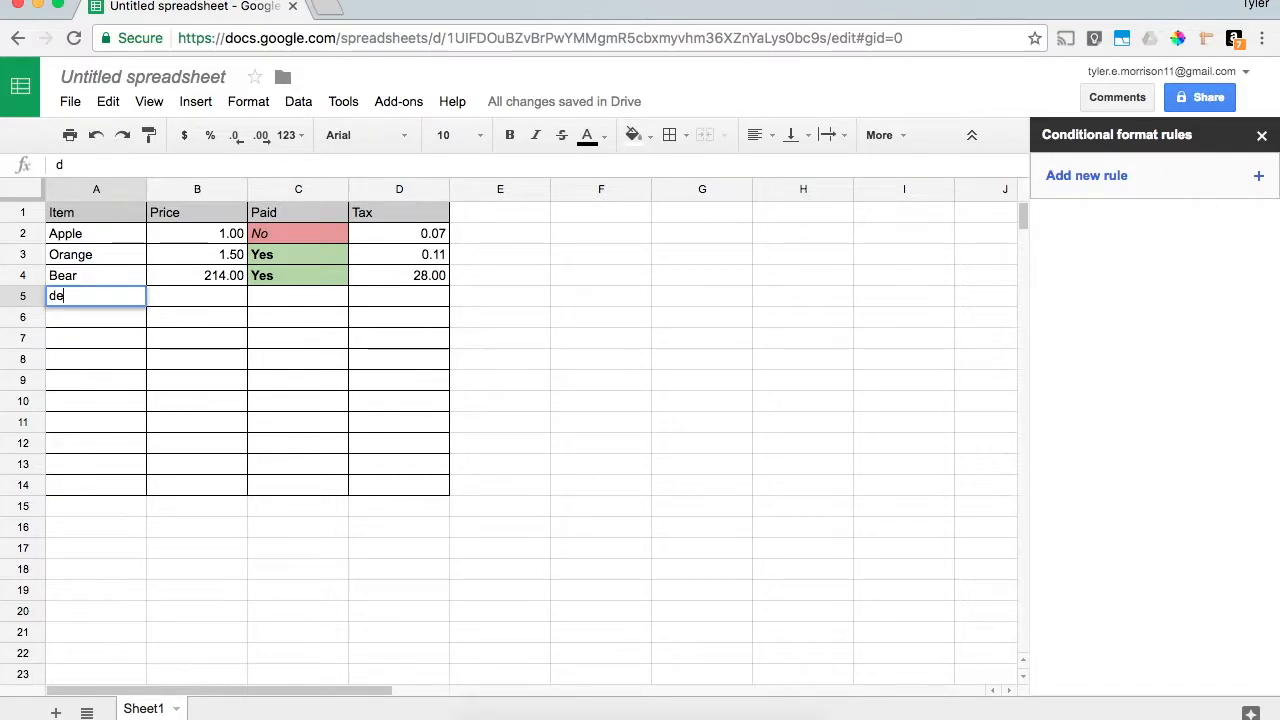
{"action": "type", "text": "e"}
{"action": "key", "text": "BackSpace"}
{"action": "key", "text": "BackSpace"}
{"action": "key", "text": "BackSpace"}
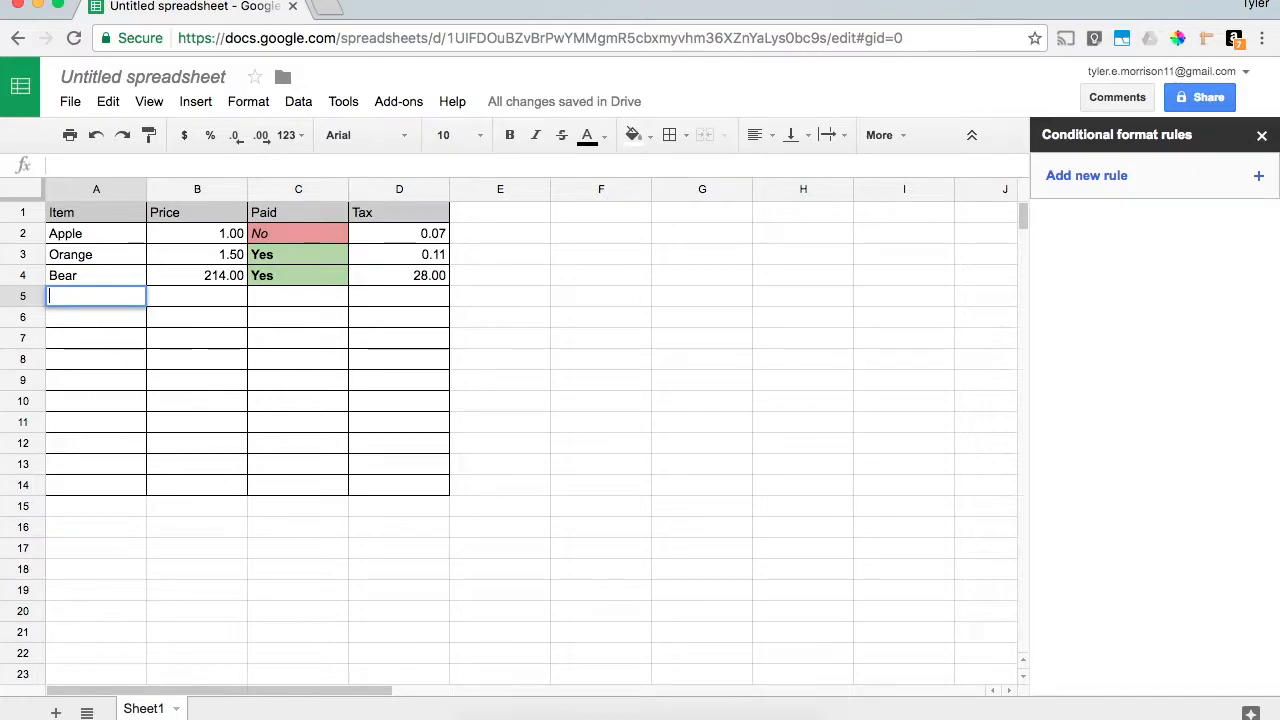
{"action": "key", "text": "Tab"}
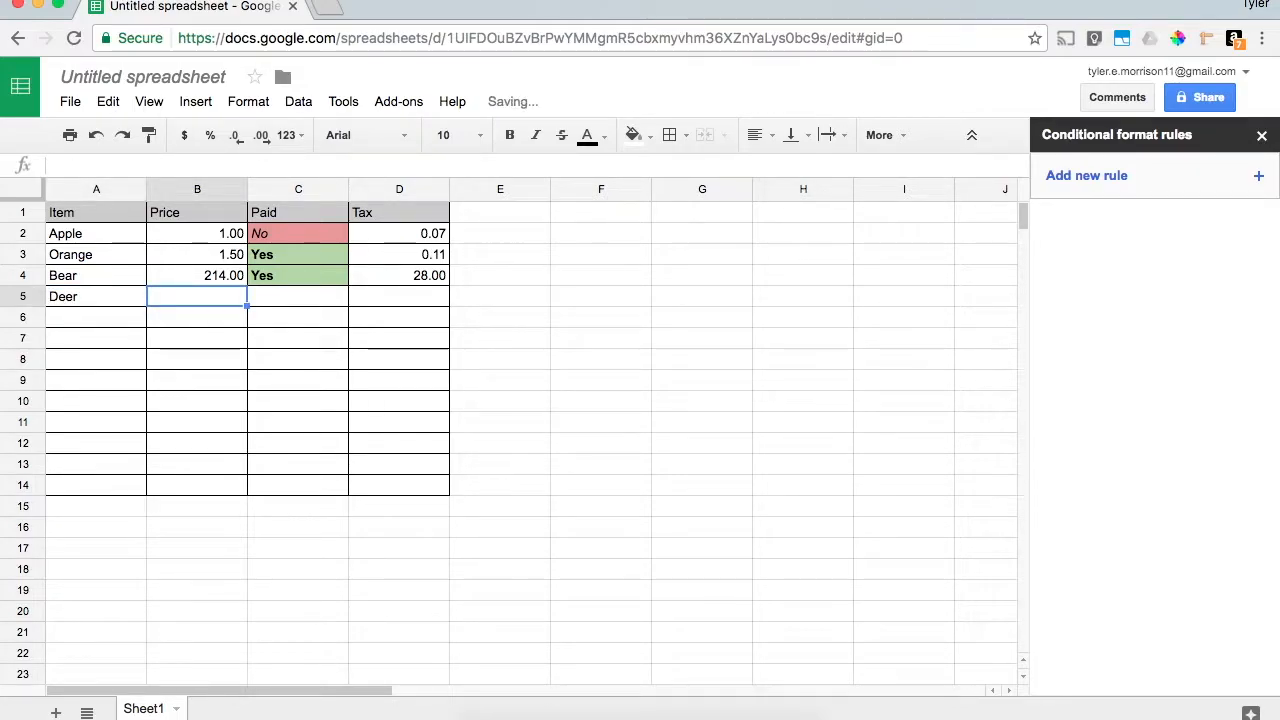
{"action": "type", "text": "50"}
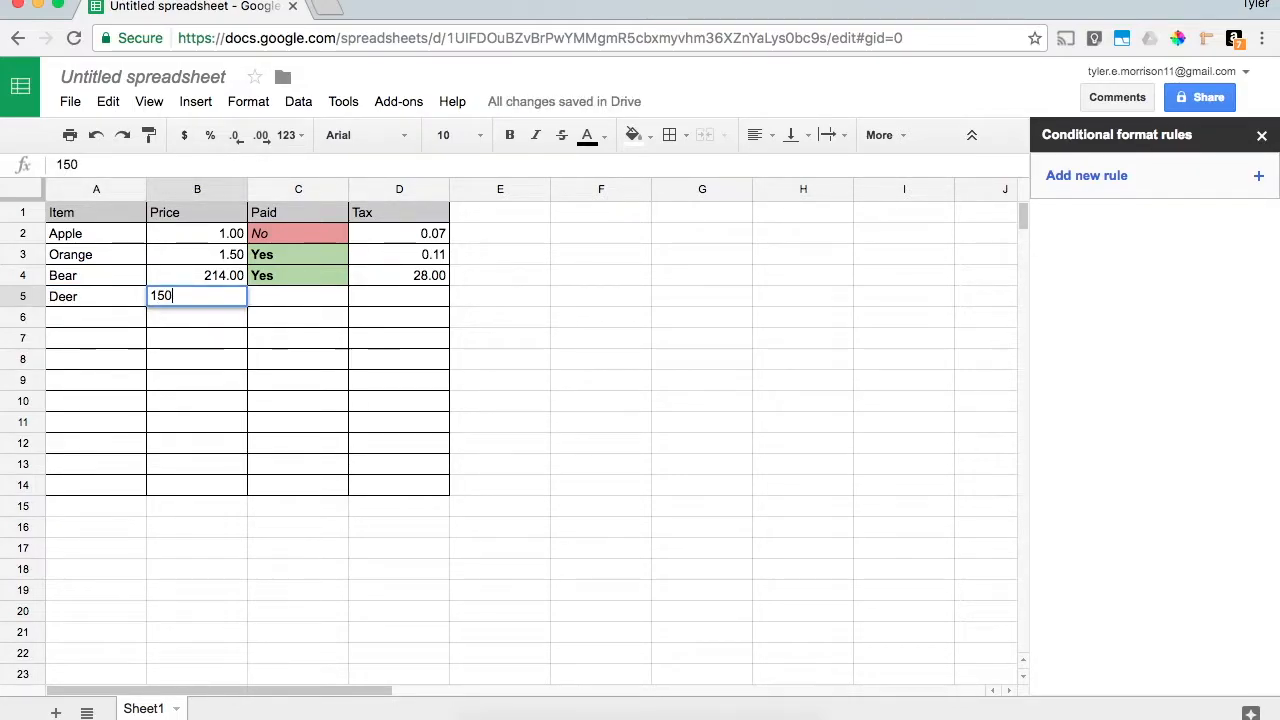
{"action": "key", "text": "Tab"}
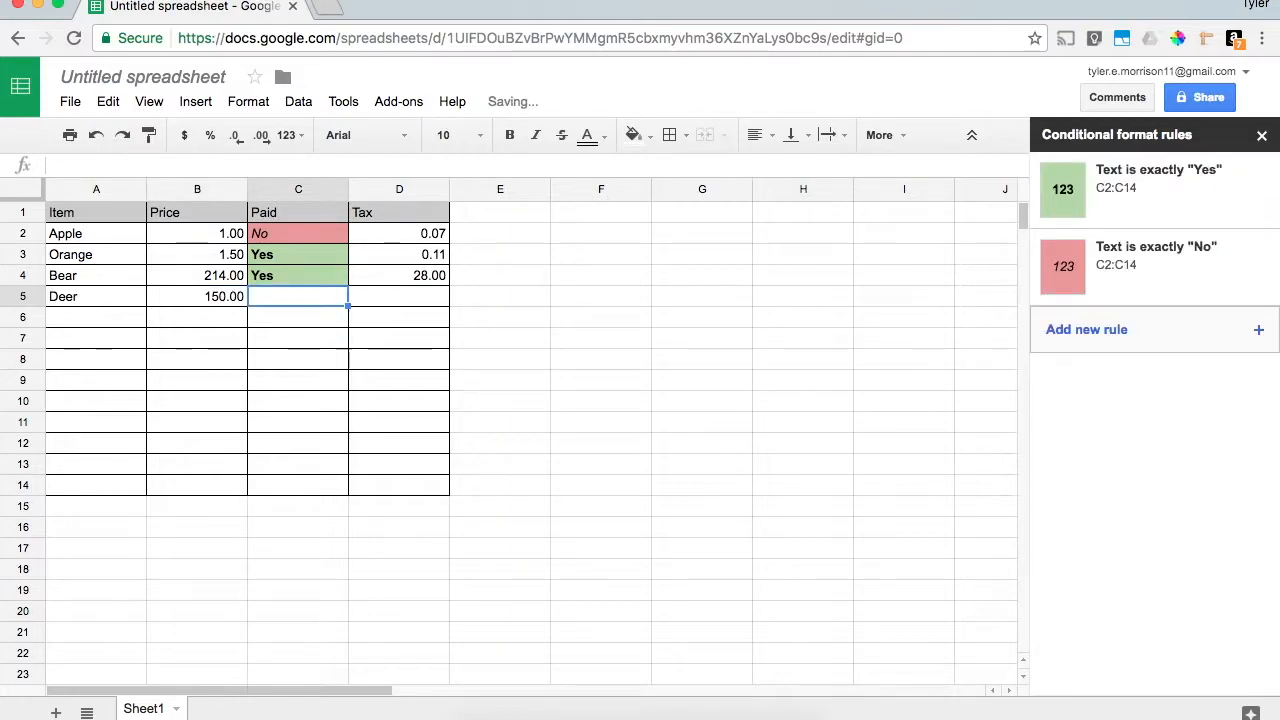
- Complete the Deer row with paid status No and tax 14.00
{"action": "type", "text": "No"}
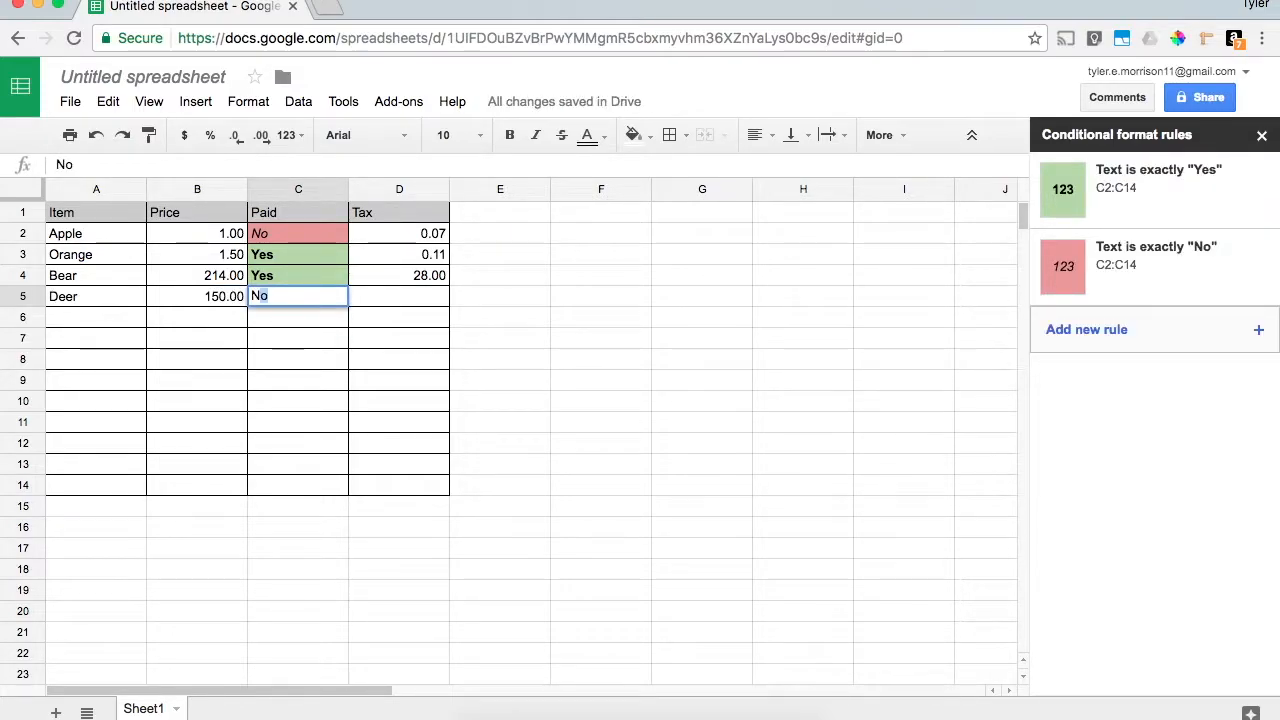
{"action": "key", "text": "Tab"}
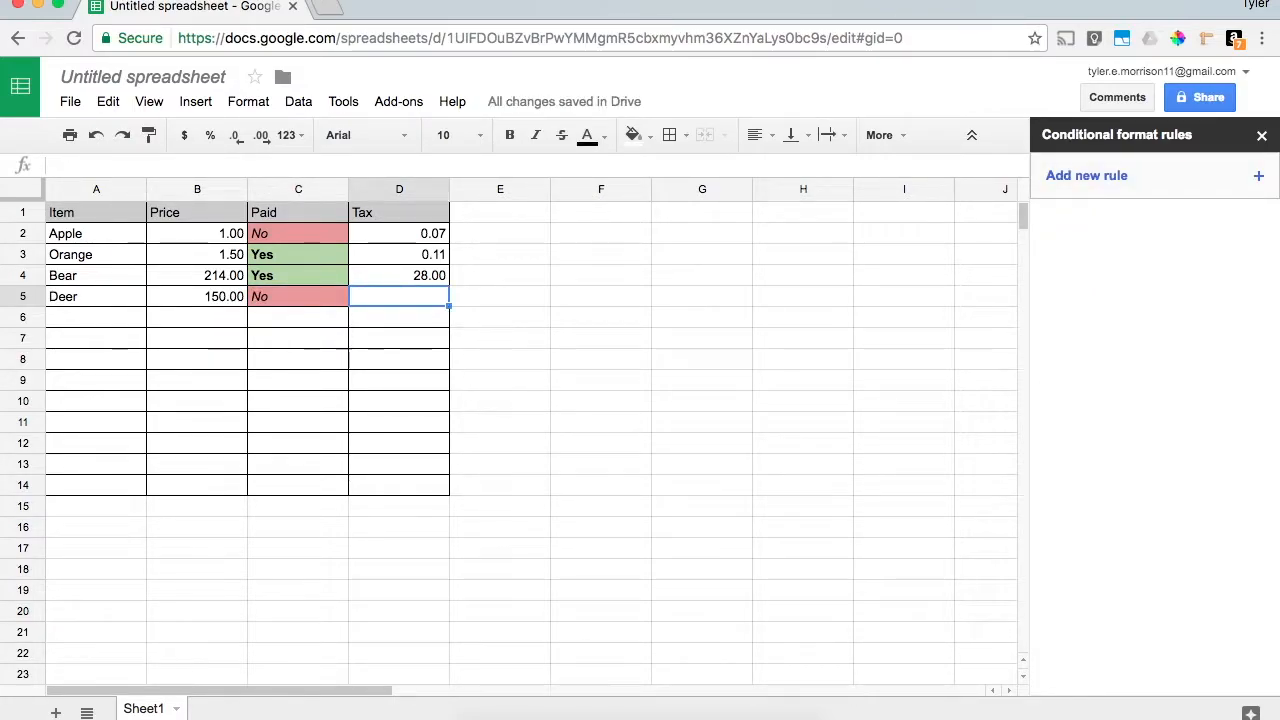
{"action": "type", "text": "3"}
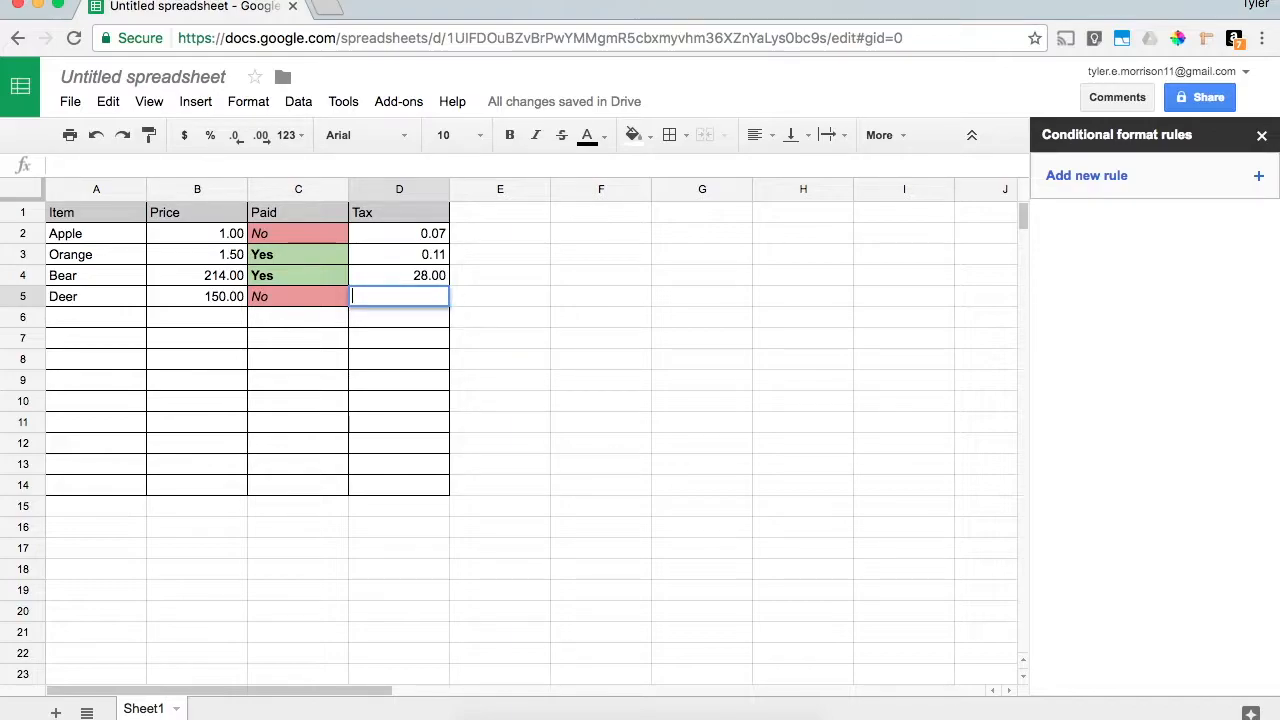
{"action": "type", "text": "4.00"}
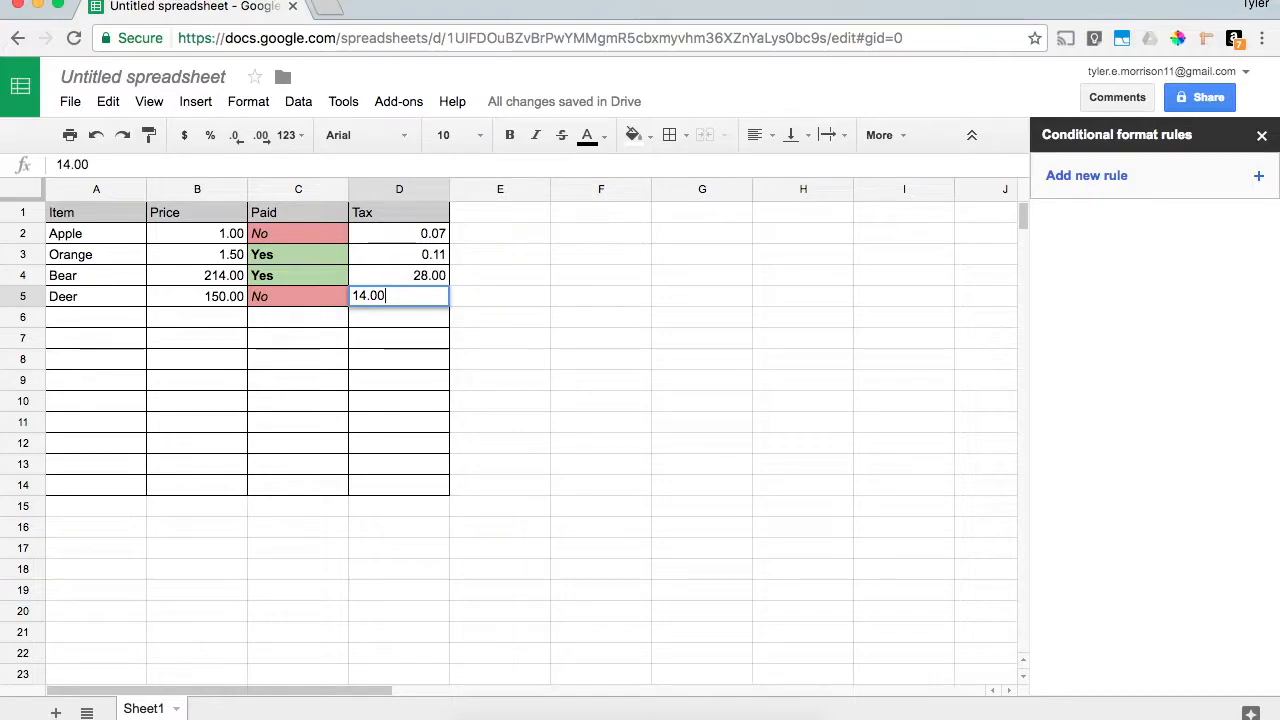
{"action": "key", "text": "Tab"}
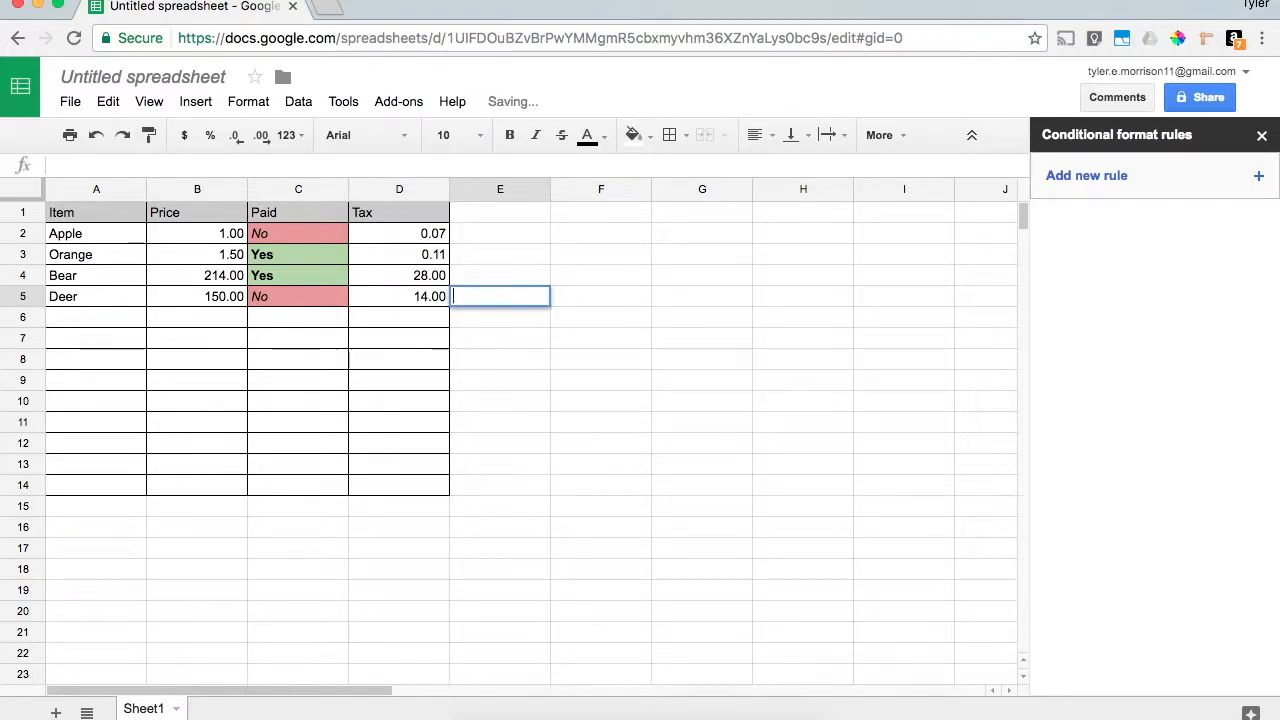
{"action": "key", "text": "Return"}
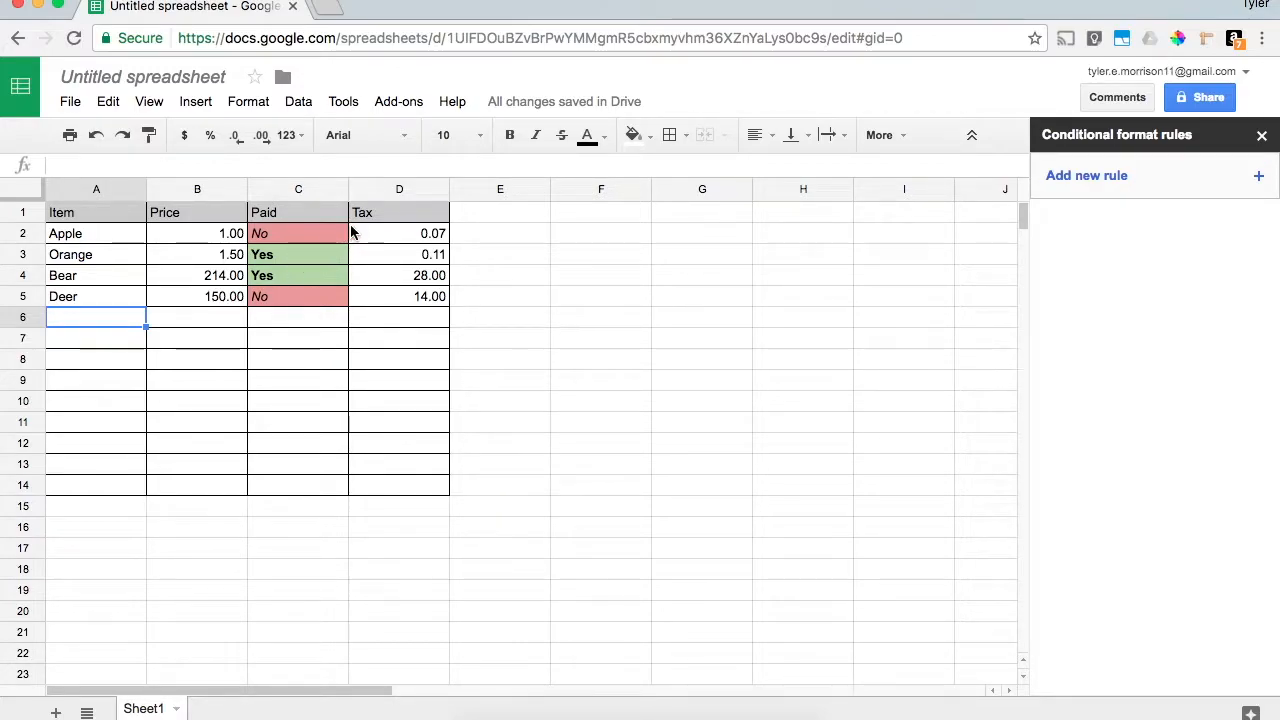
- Switch the condition of the "Yes" conditional format rule for C2:C14 to a custom formula
{"action": "left_click", "coordinate": [275, 237]}
{"action": "left_click_drag", "start_coordinate": [312, 235], "coordinate": [297, 486]}
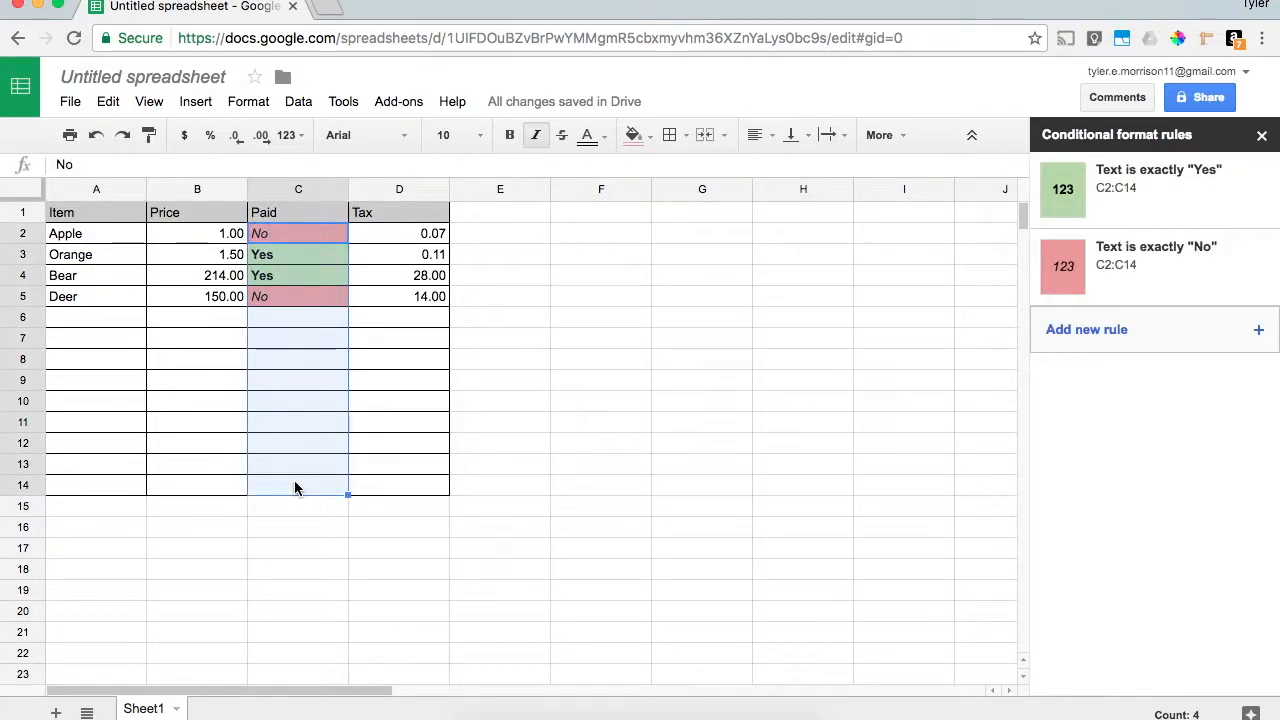
{"action": "left_click", "coordinate": [1146, 206]}
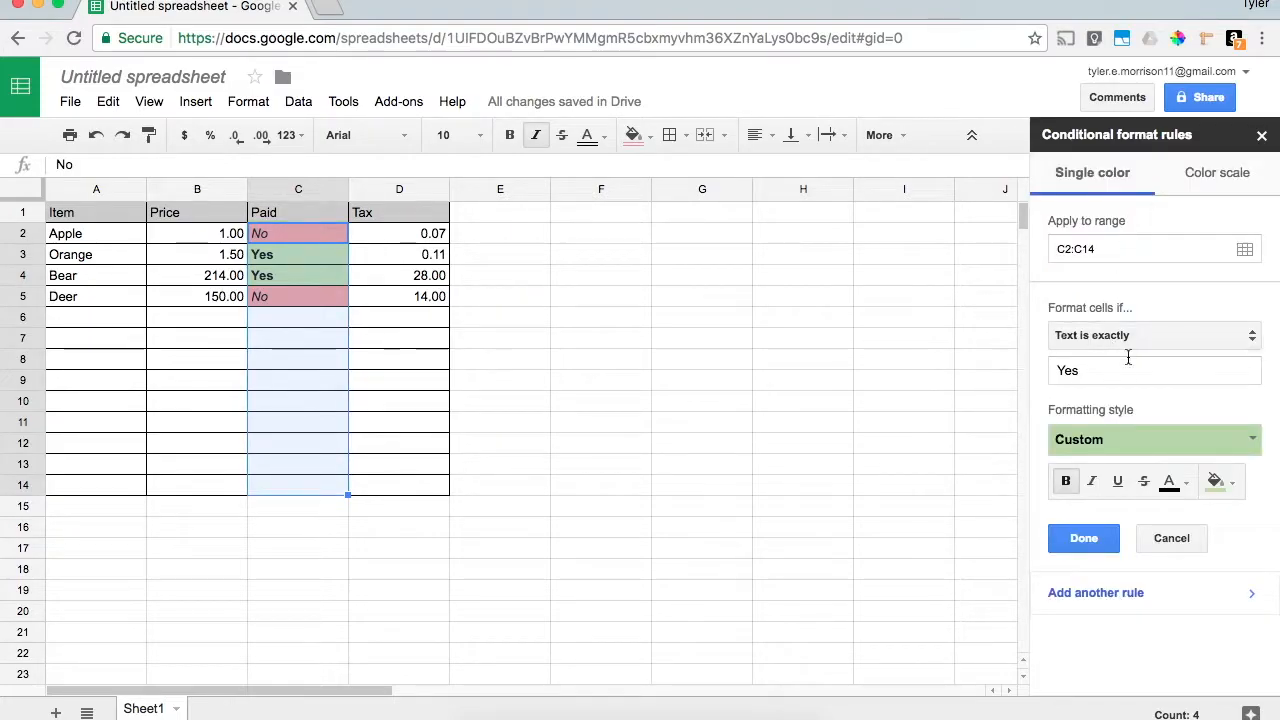
{"action": "left_click", "coordinate": [1250, 335]}
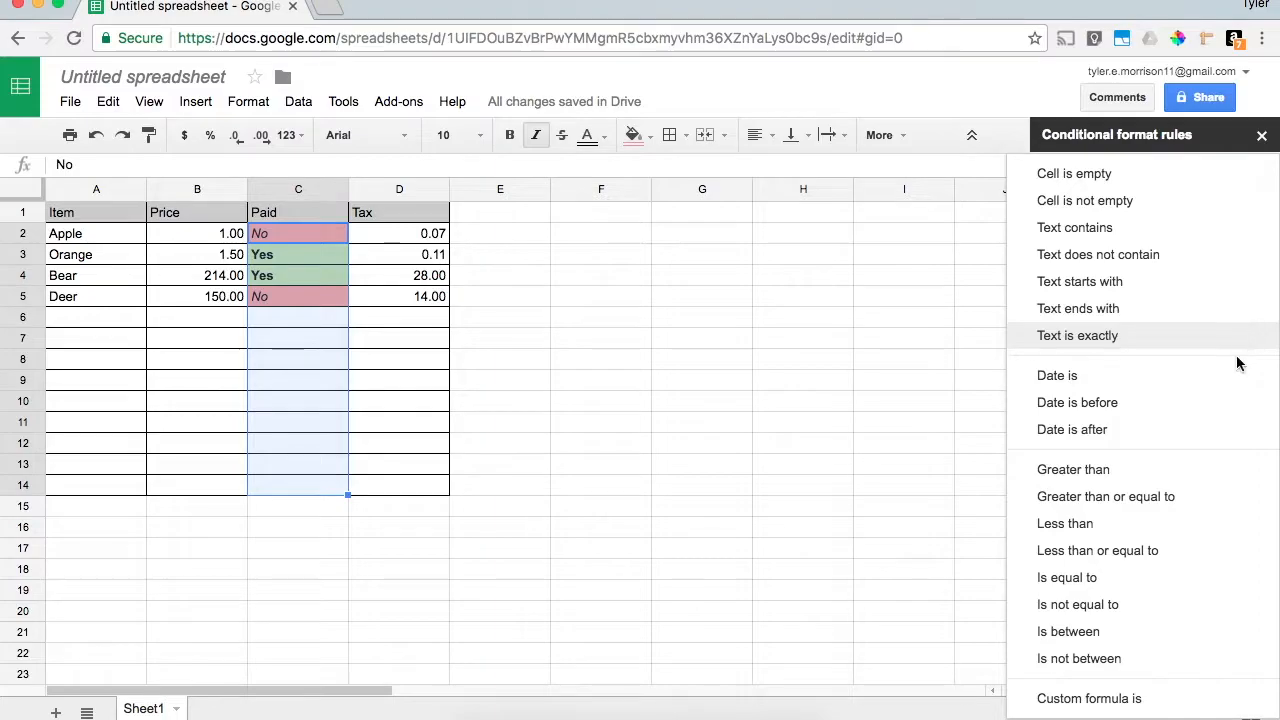
{"action": "left_click", "coordinate": [1130, 697]}
- Set the rule's custom formula to =$C2="Yes" and save the rule
{"action": "double_click", "coordinate": [1138, 370]}
{"action": "type", "text": "="}
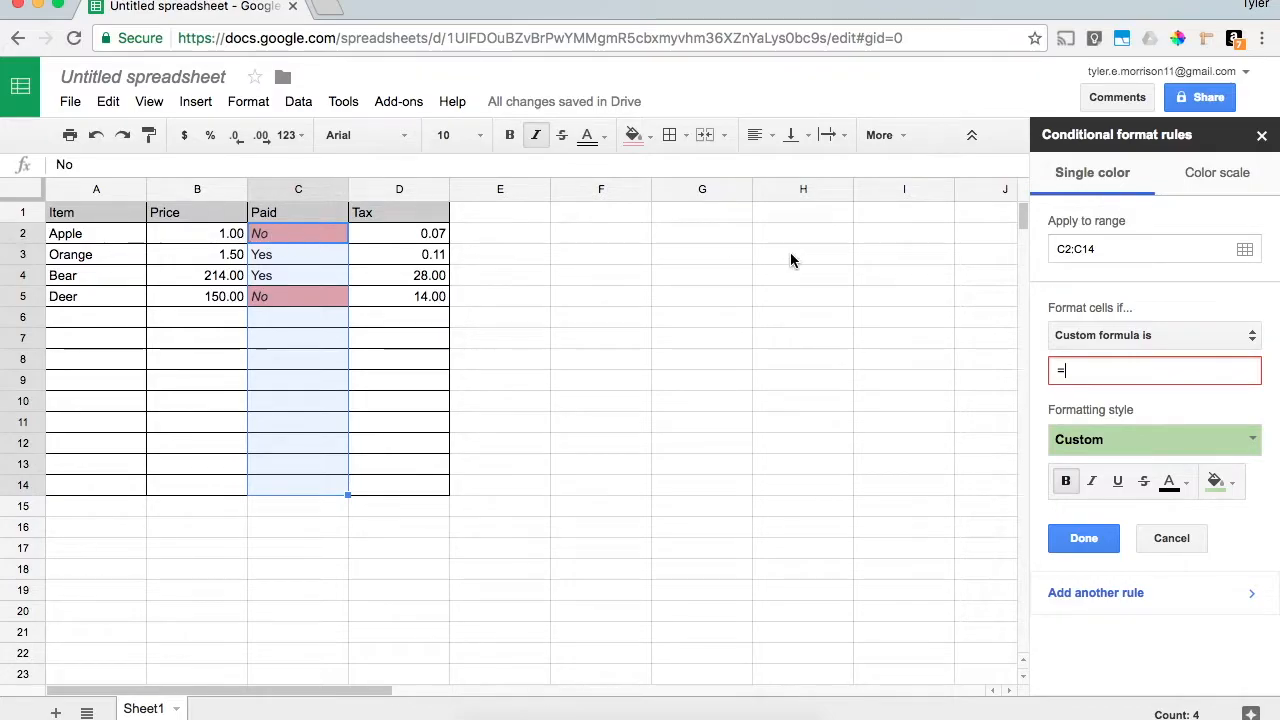
{"action": "left_click", "coordinate": [1104, 368]}
{"action": "type", "text": "$C2="}
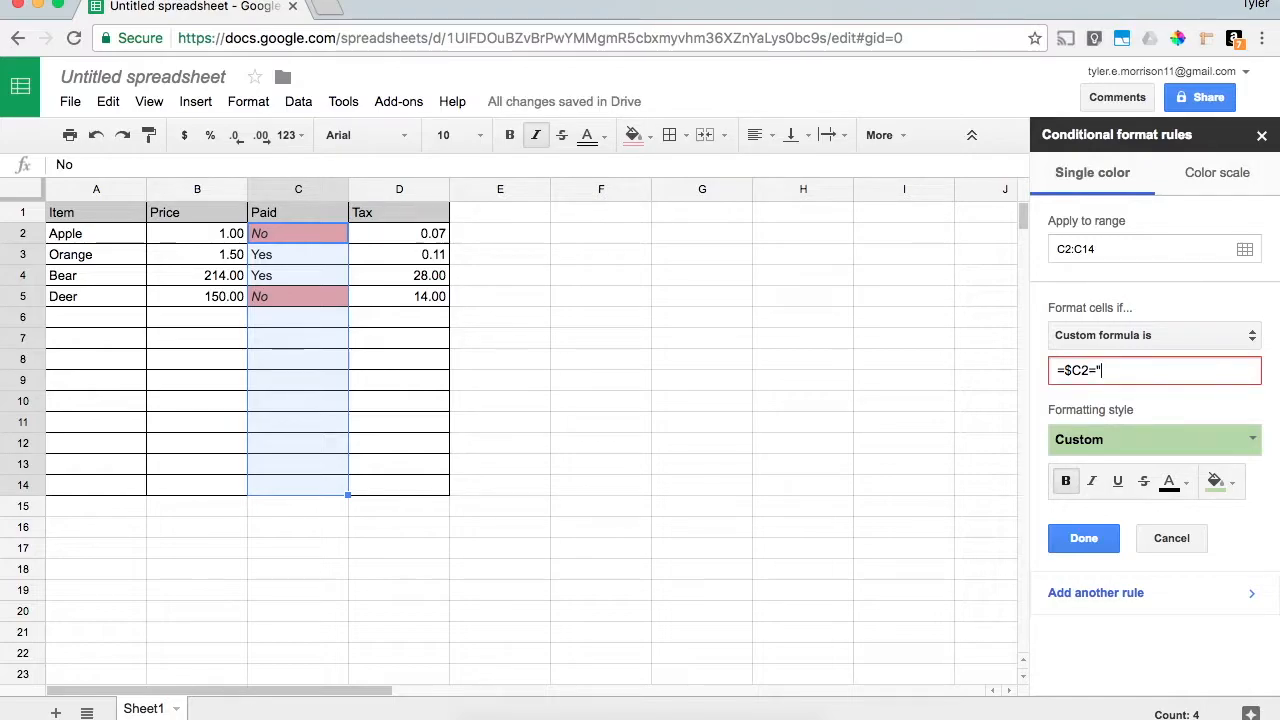
{"action": "type", "text": "Yes"}
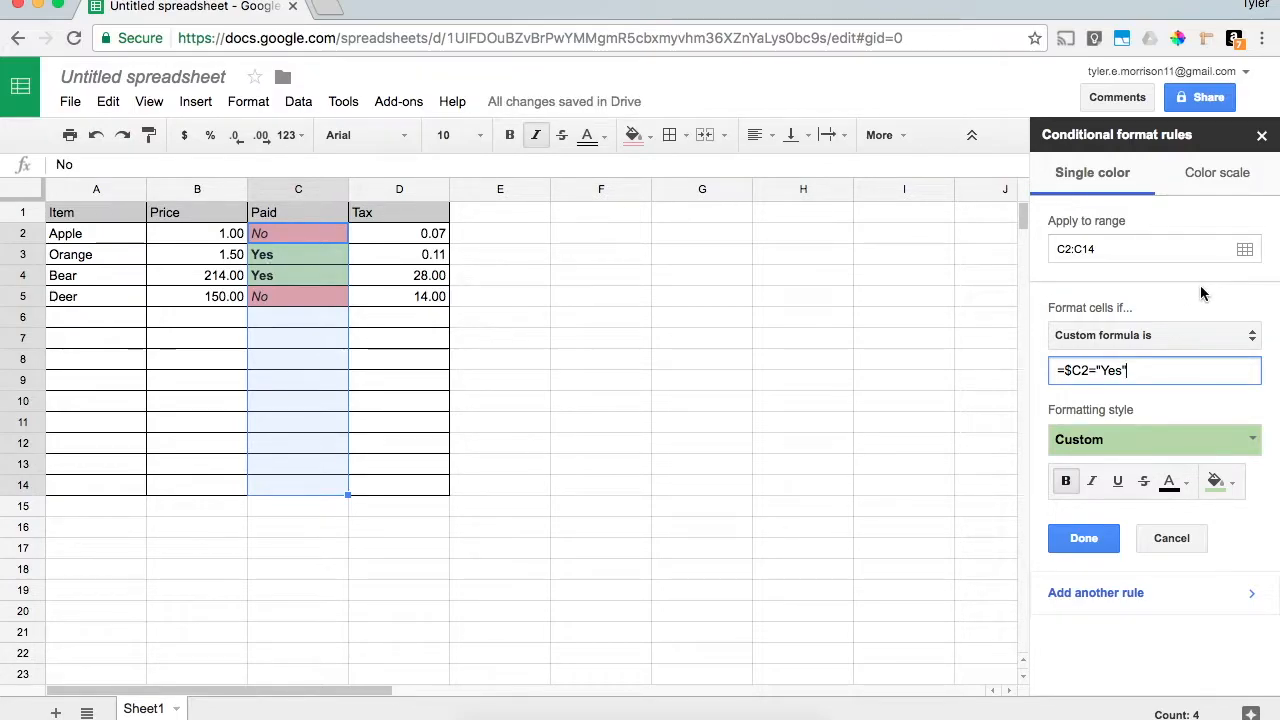
{"action": "left_click", "coordinate": [1086, 540]}
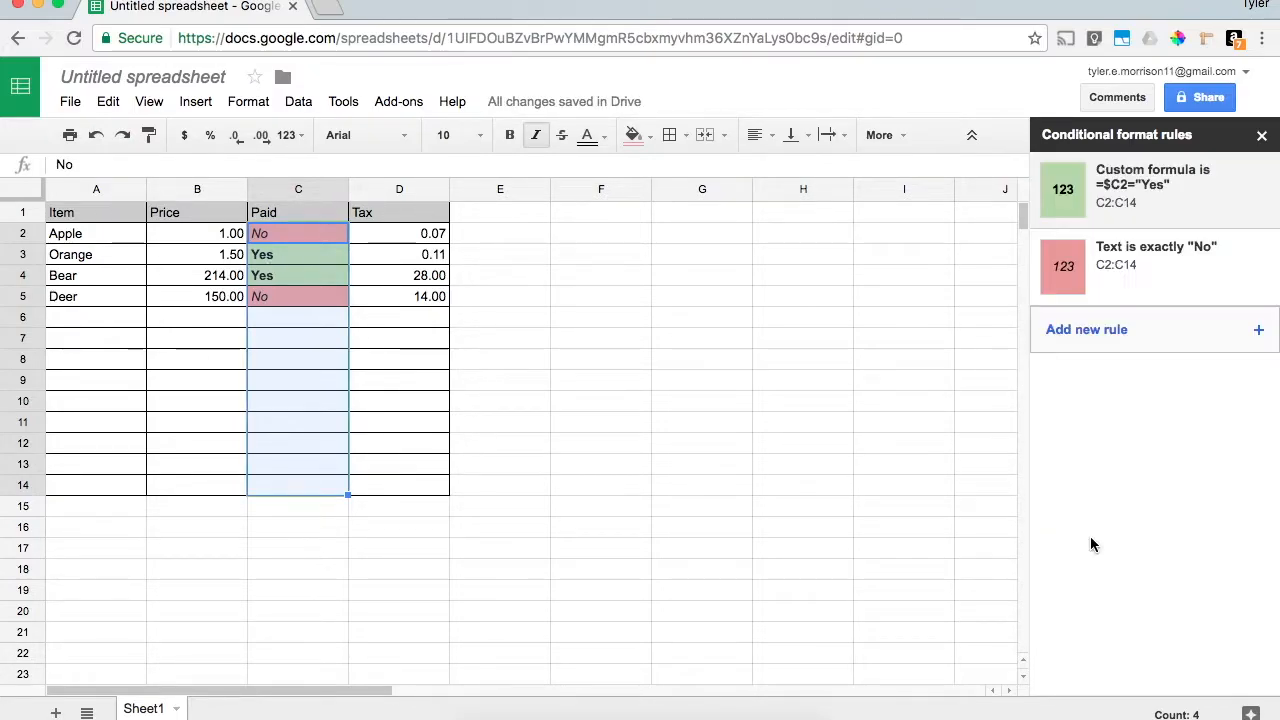
{"action": "left_click", "coordinate": [486, 400]}
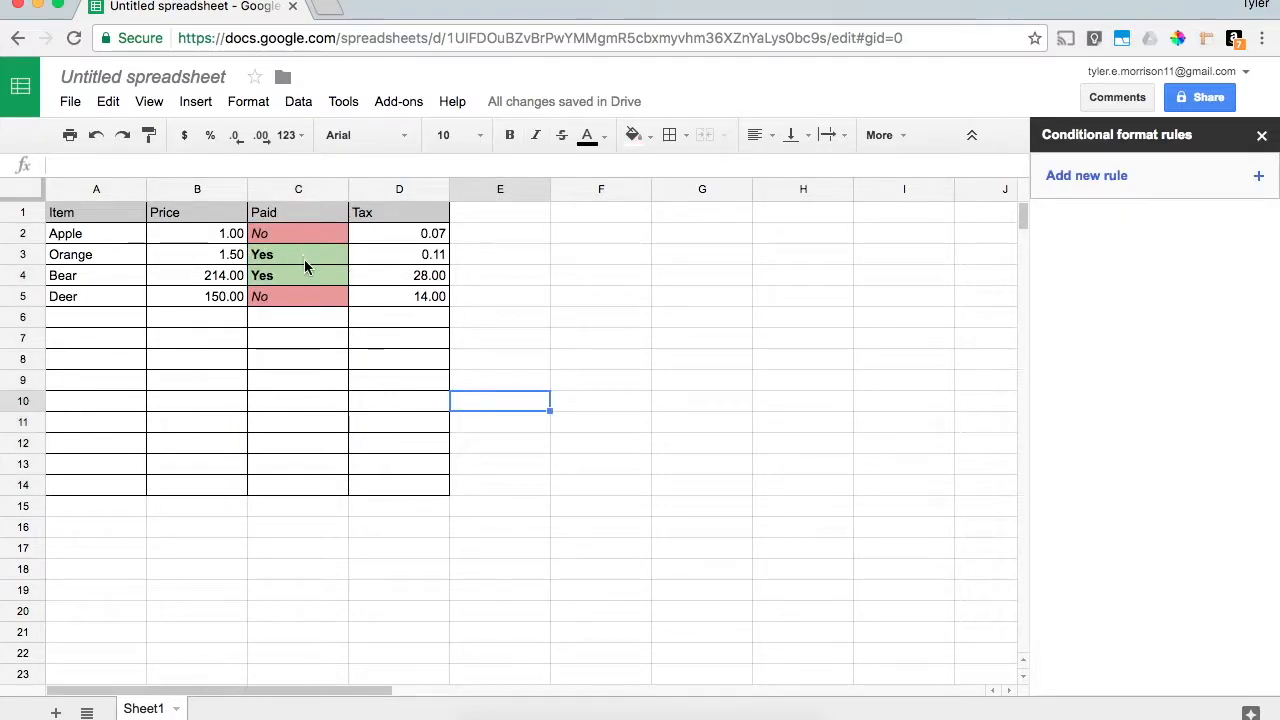
- Extend the =$C2="Yes" conditional format rule from the Paid column to the range A2:D14 and close the rules
{"action": "left_click", "coordinate": [296, 234]}
{"action": "left_click_drag", "start_coordinate": [296, 234], "coordinate": [293, 489]}
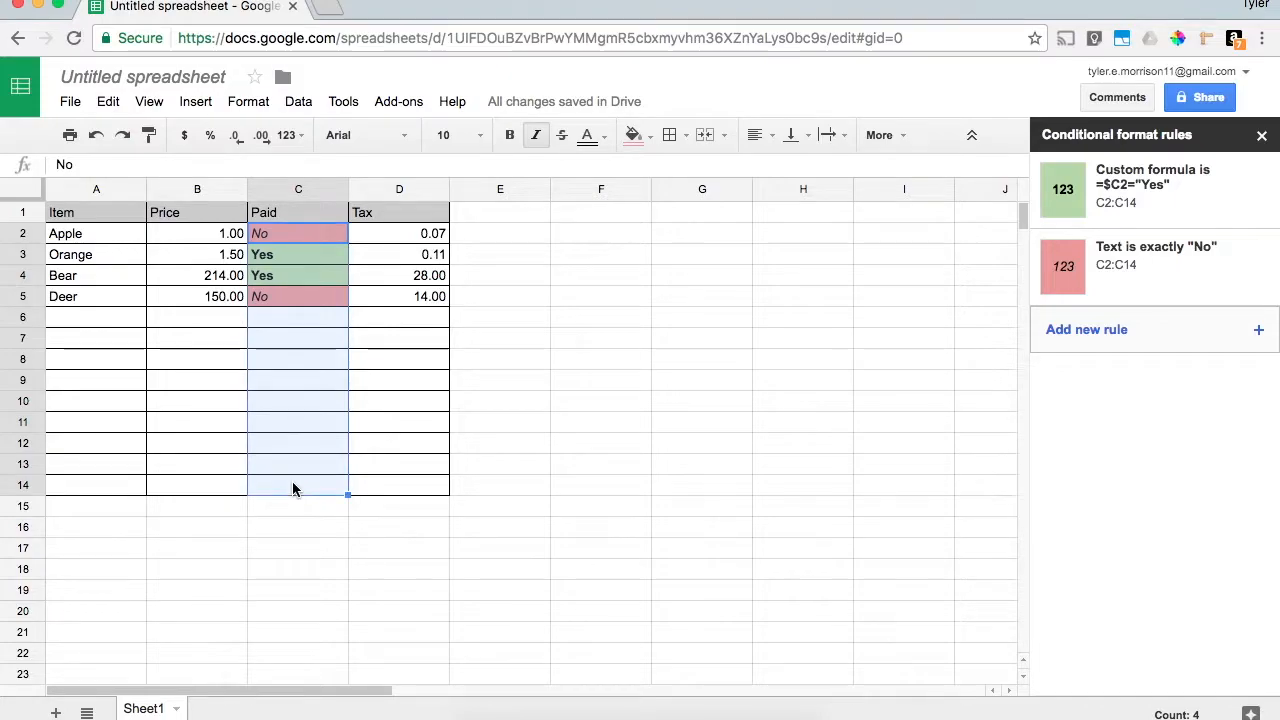
{"action": "left_click", "coordinate": [1158, 200]}
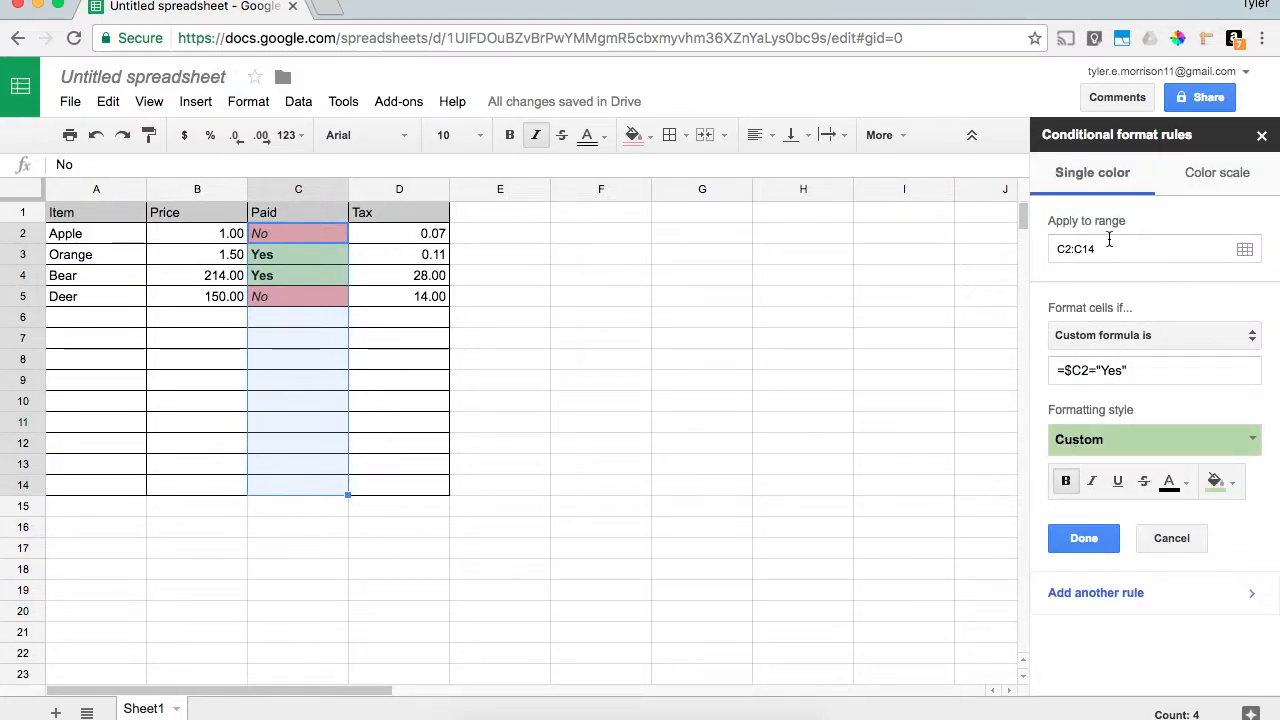
{"action": "left_click", "coordinate": [1245, 249]}
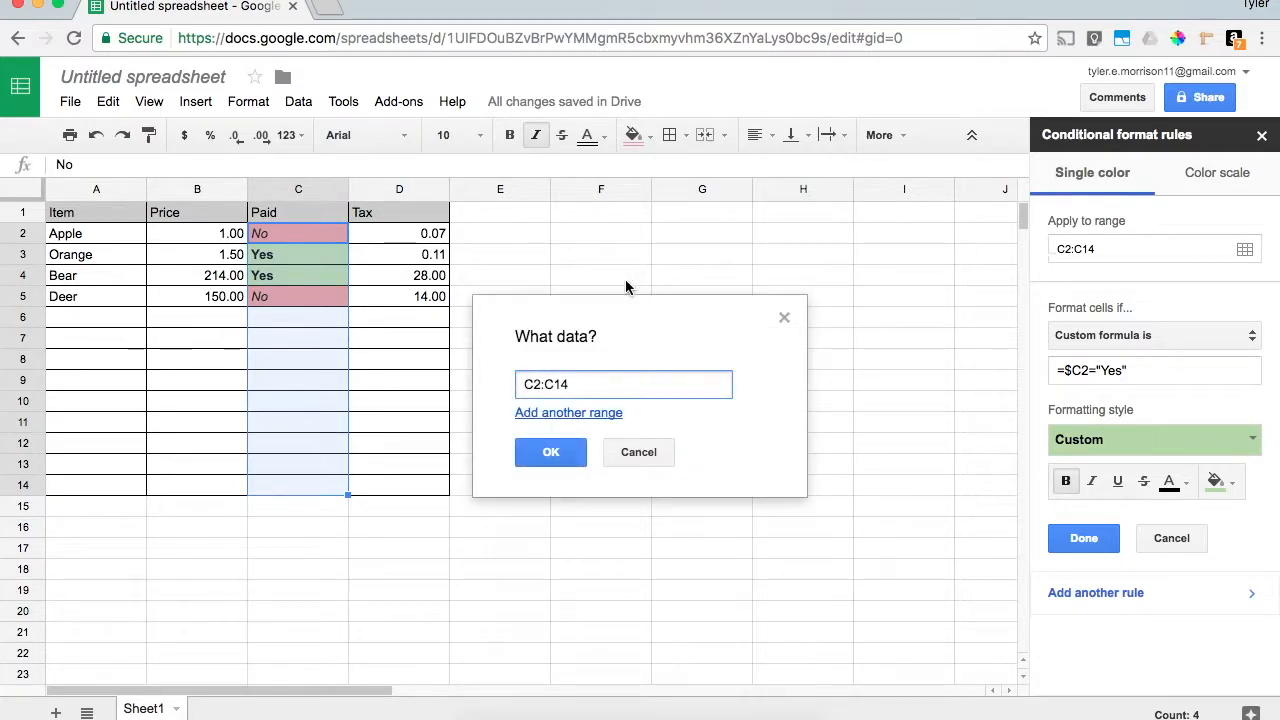
{"action": "left_click", "coordinate": [529, 384]}
{"action": "key", "text": "BackSpace"}
{"action": "type", "text": "A"}
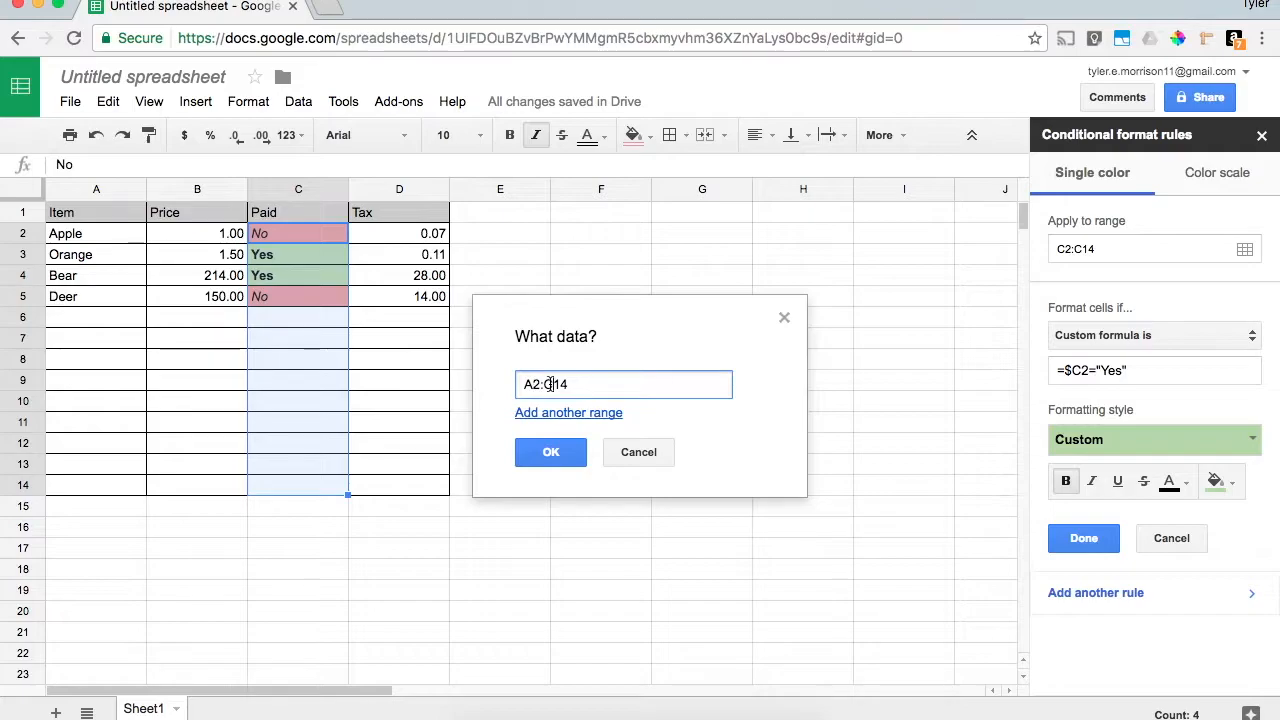
{"action": "left_click", "coordinate": [551, 451]}
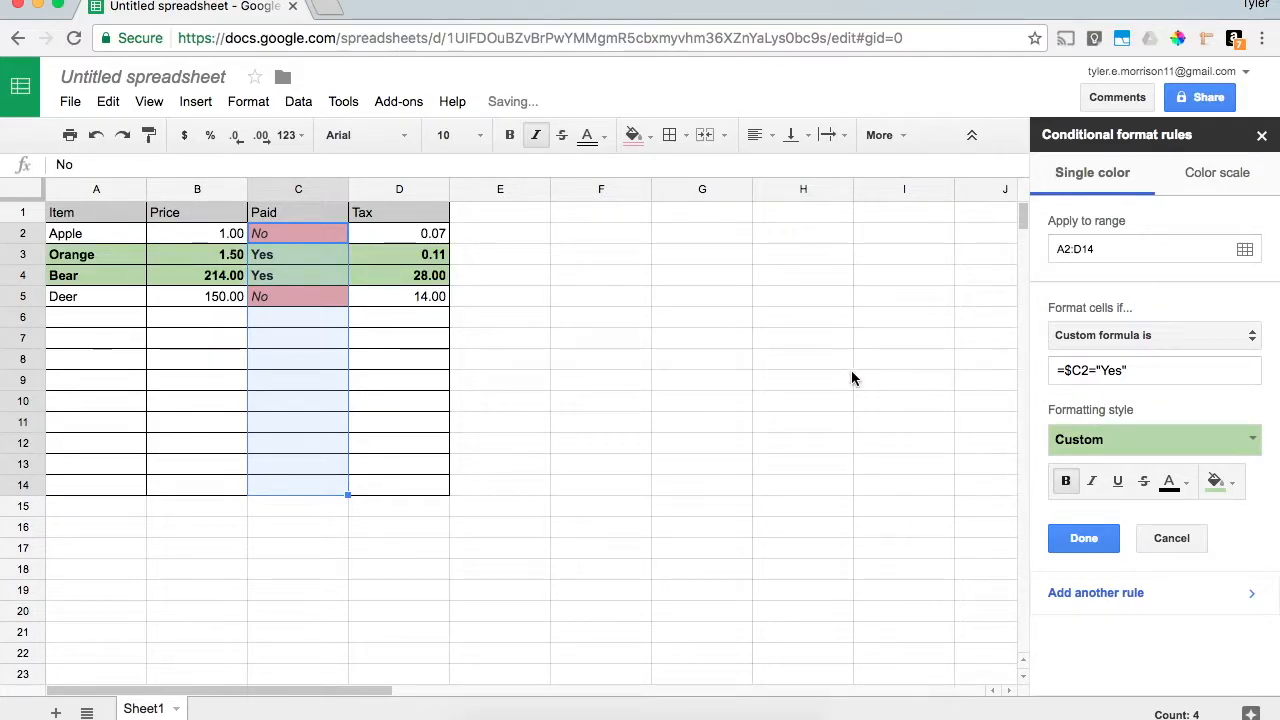
{"action": "left_click", "coordinate": [645, 359]}
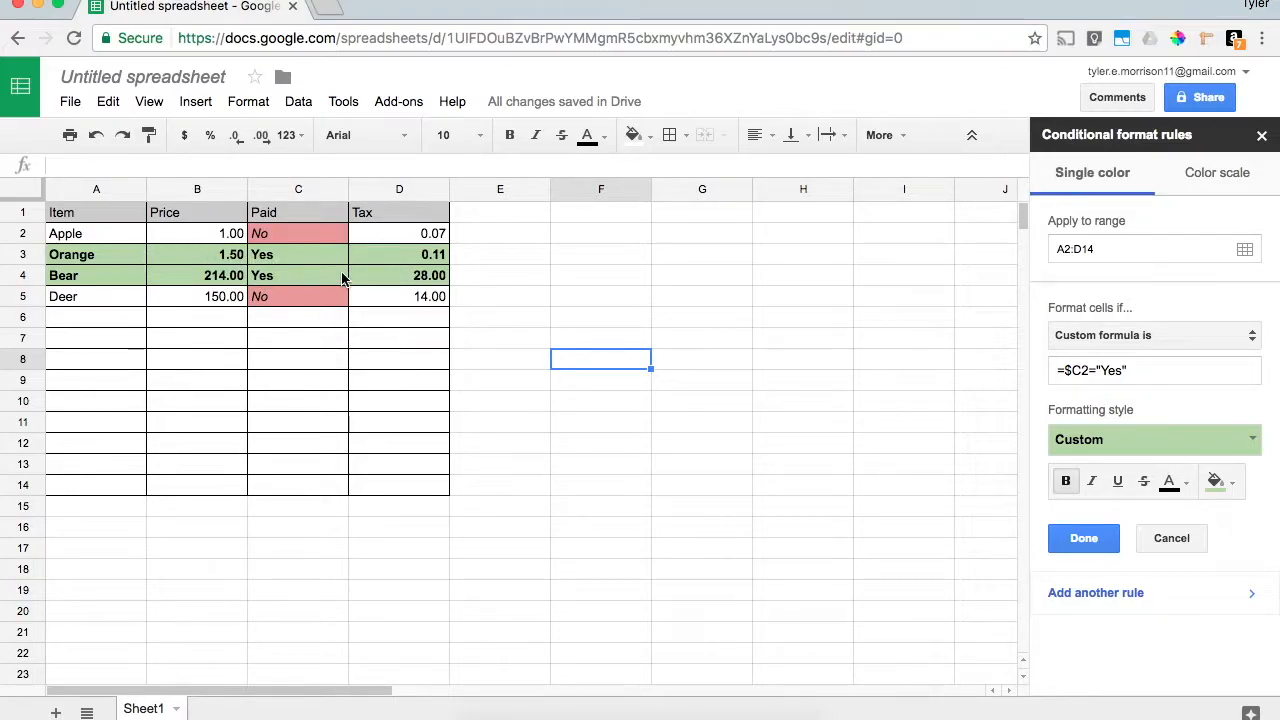
{"action": "left_click", "coordinate": [1261, 135]}
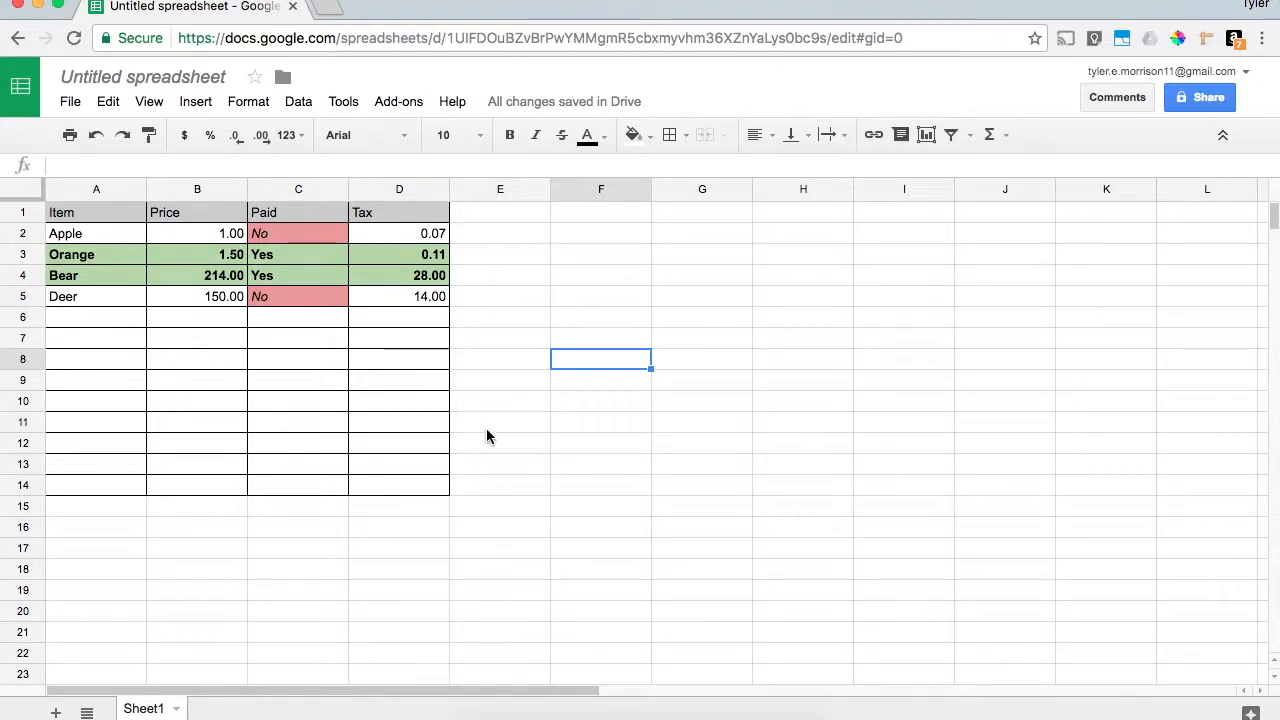
- Open the conditional format rules for A2:D14 and delete the Text is exactly "No" rule
{"action": "left_click_drag", "start_coordinate": [80, 240], "coordinate": [400, 487]}
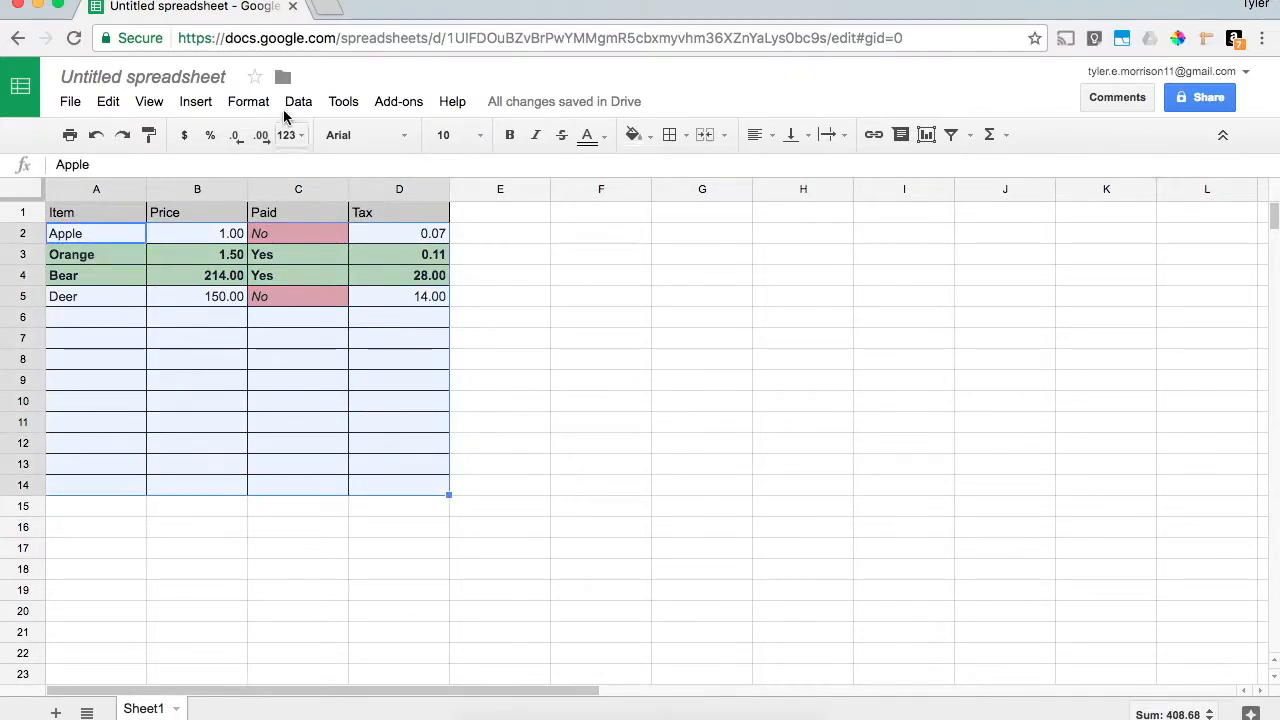
{"action": "left_click", "coordinate": [244, 103]}
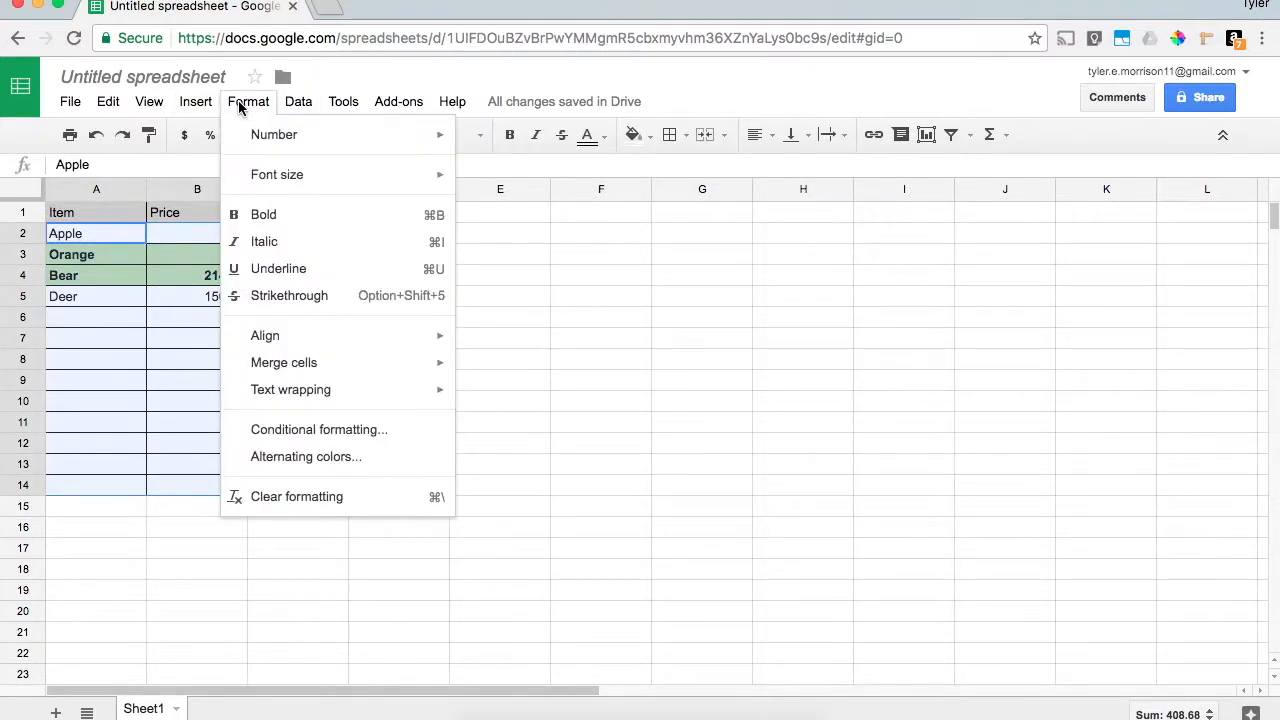
{"action": "left_click", "coordinate": [319, 437]}
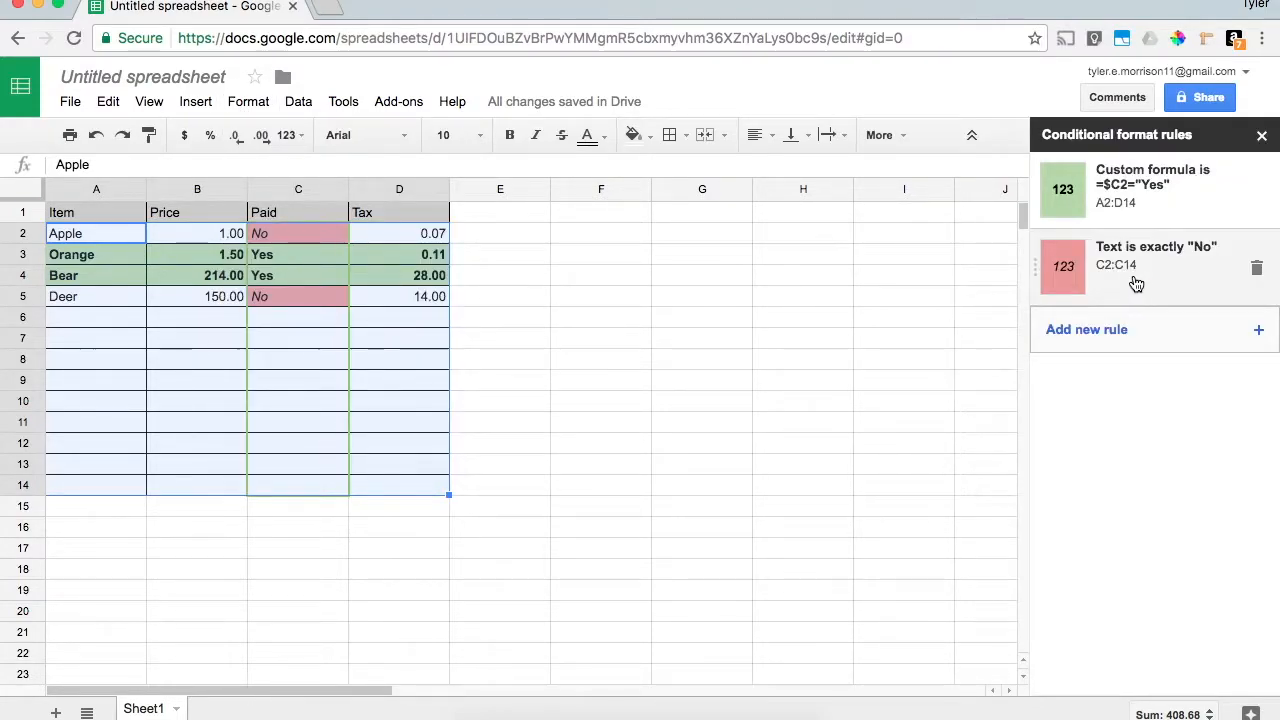
{"action": "left_click", "coordinate": [1144, 284]}
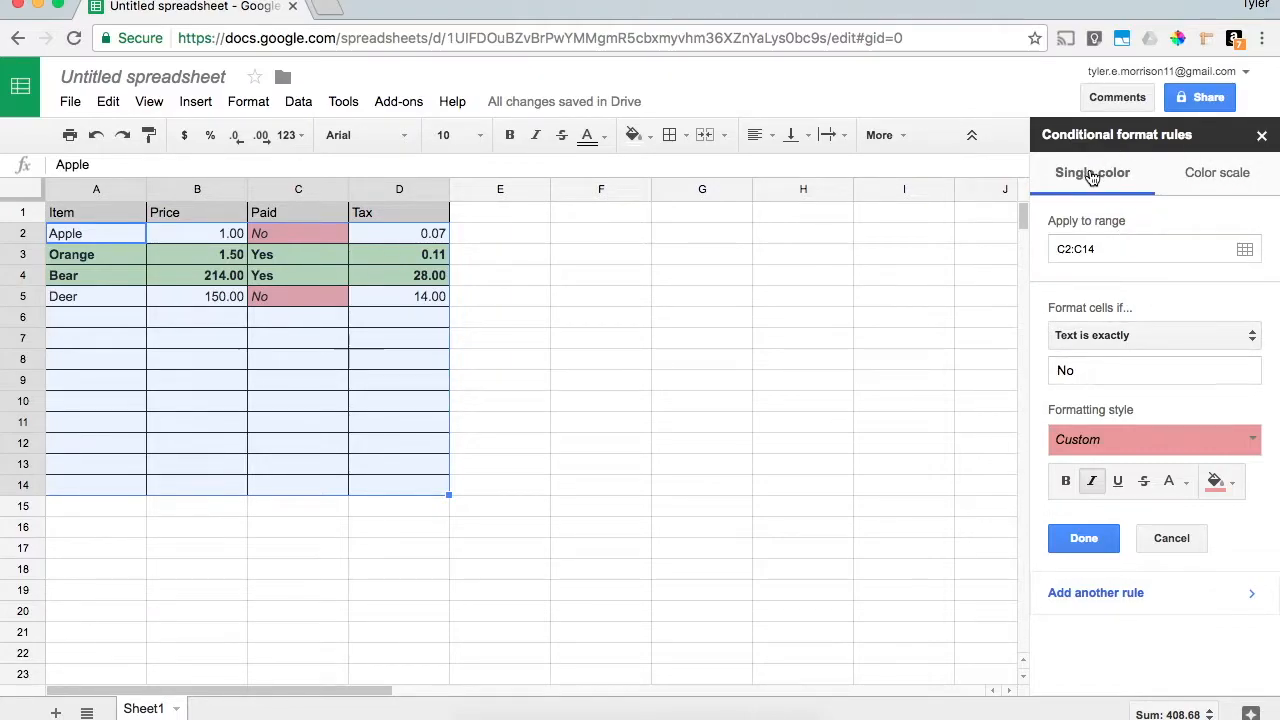
{"action": "left_click", "coordinate": [1100, 530]}
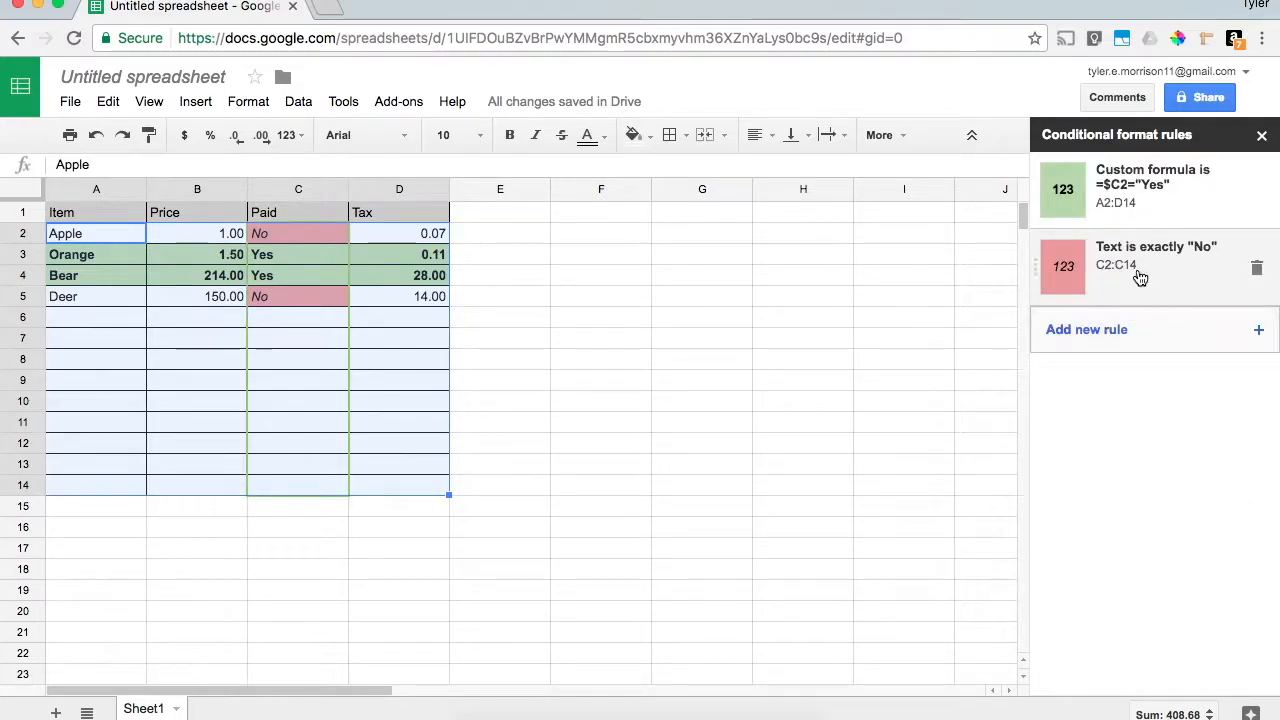
{"action": "left_click", "coordinate": [1258, 272]}
- Add a new conditional format rule for A2:D14 with the condition Custom formula is
{"action": "left_click", "coordinate": [1155, 260]}
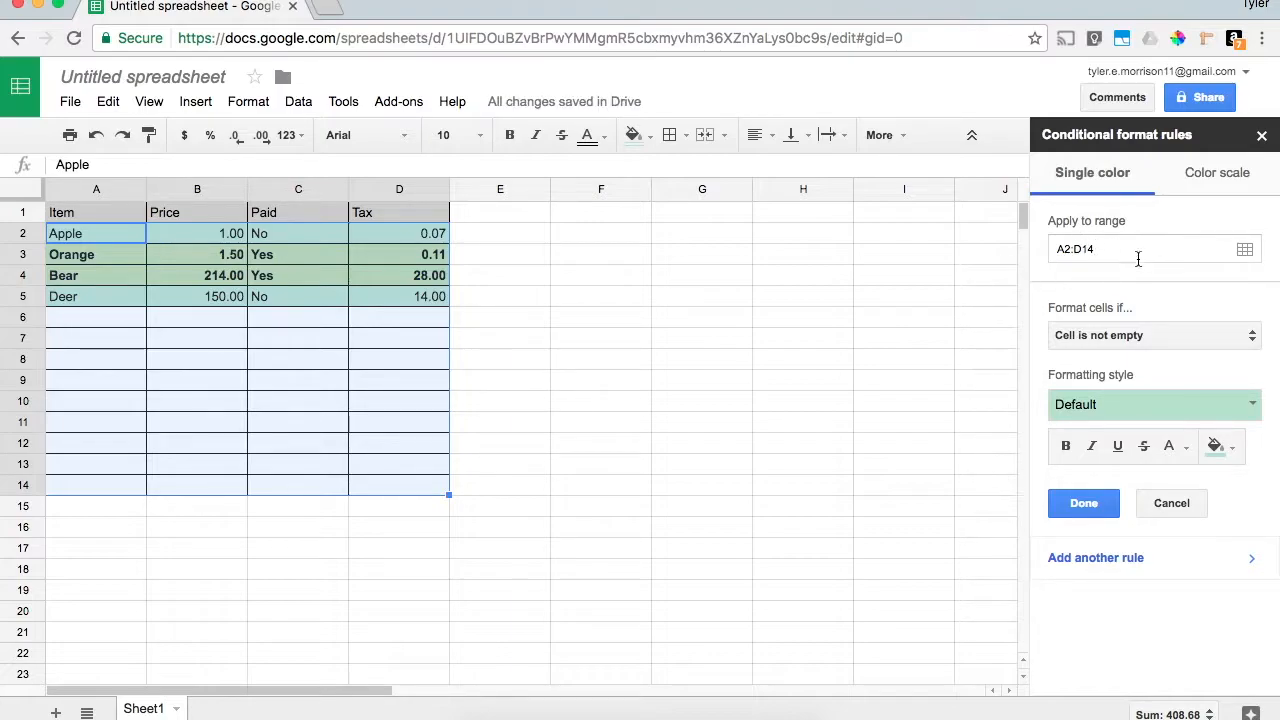
{"action": "left_click", "coordinate": [1200, 336]}
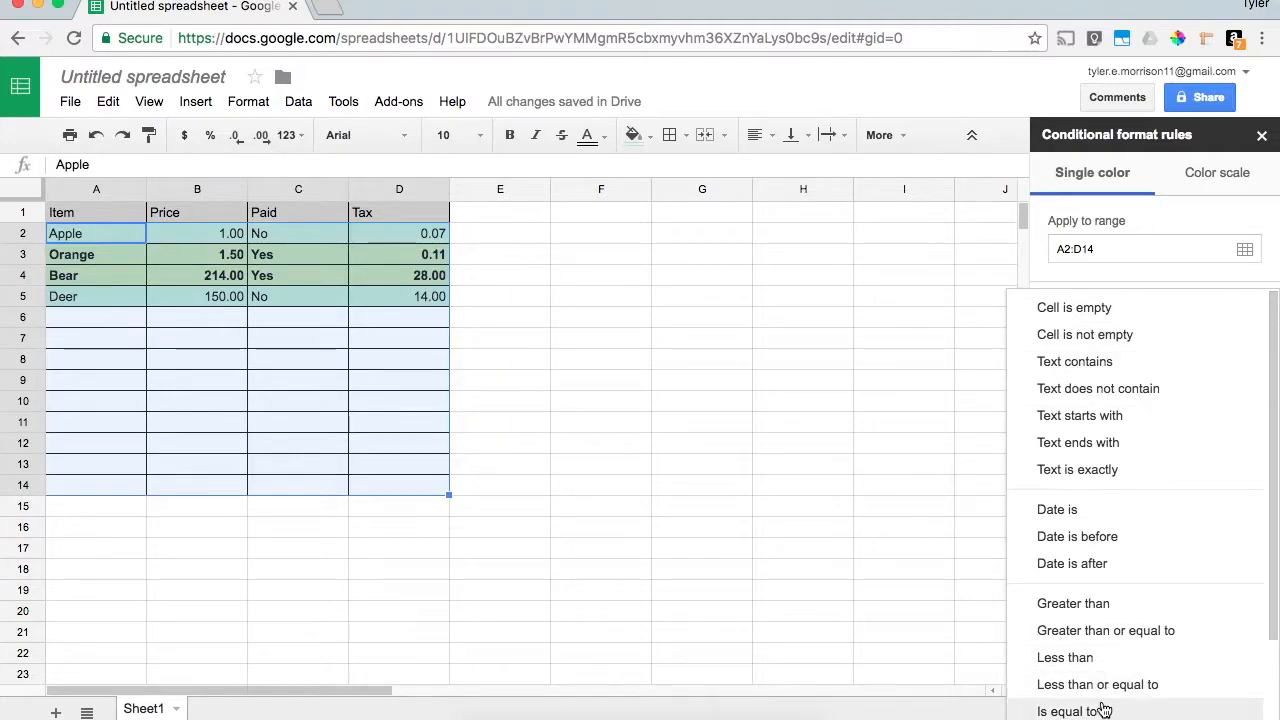
{"action": "scroll", "coordinate": [1104, 708], "scroll_direction": "down", "scroll_amount": 2}
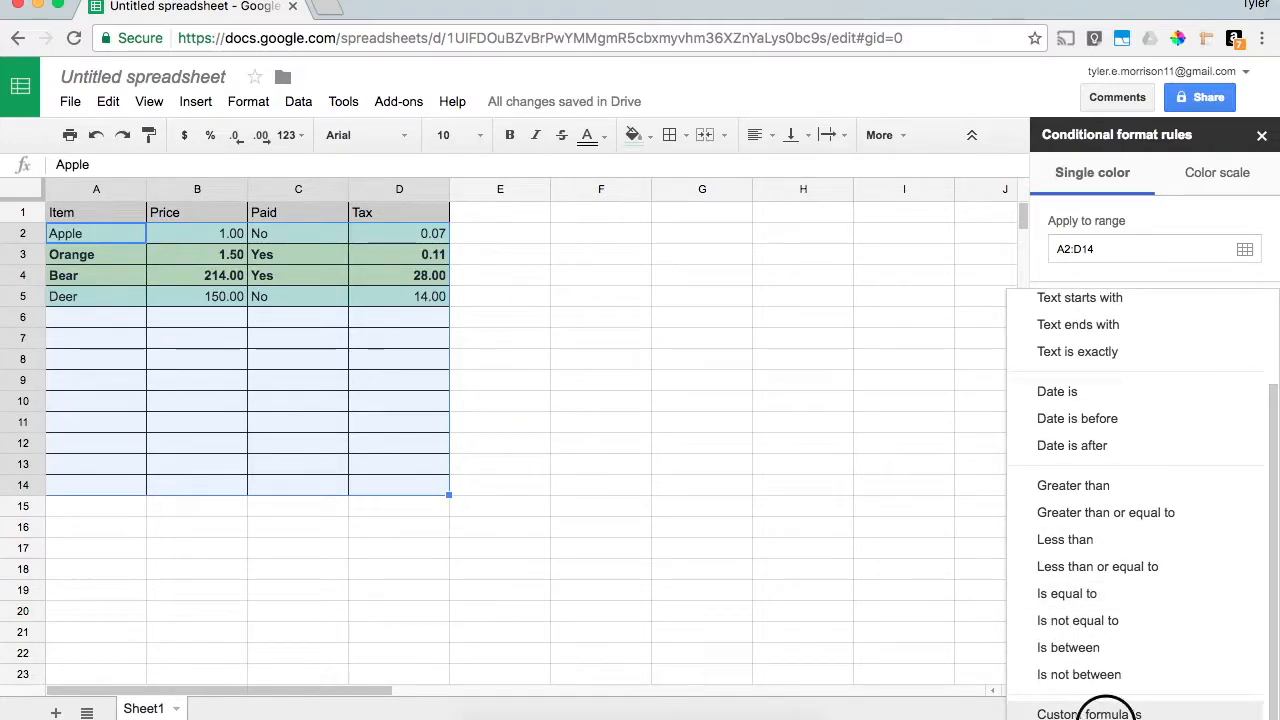
{"action": "left_click", "coordinate": [1104, 712]}
- Set the new rule's custom formula to =$C2="No"
{"action": "left_click", "coordinate": [1148, 372]}
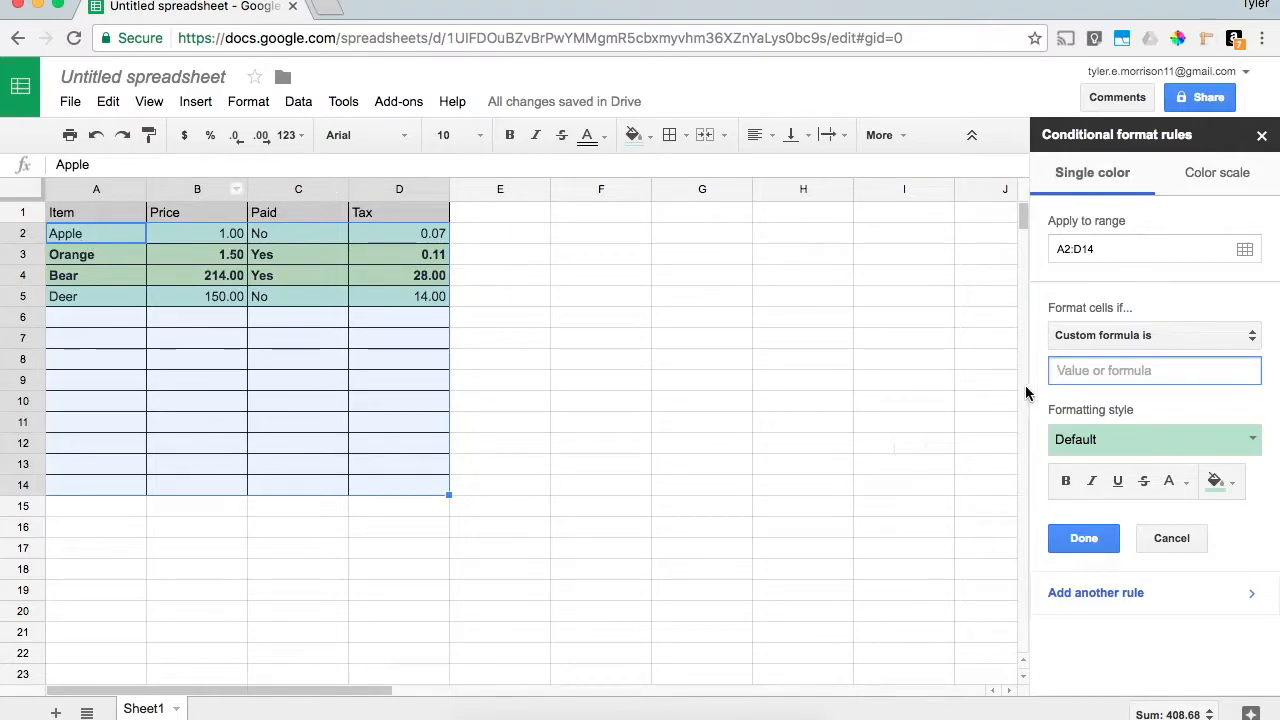
{"action": "type", "text": "=$C"}
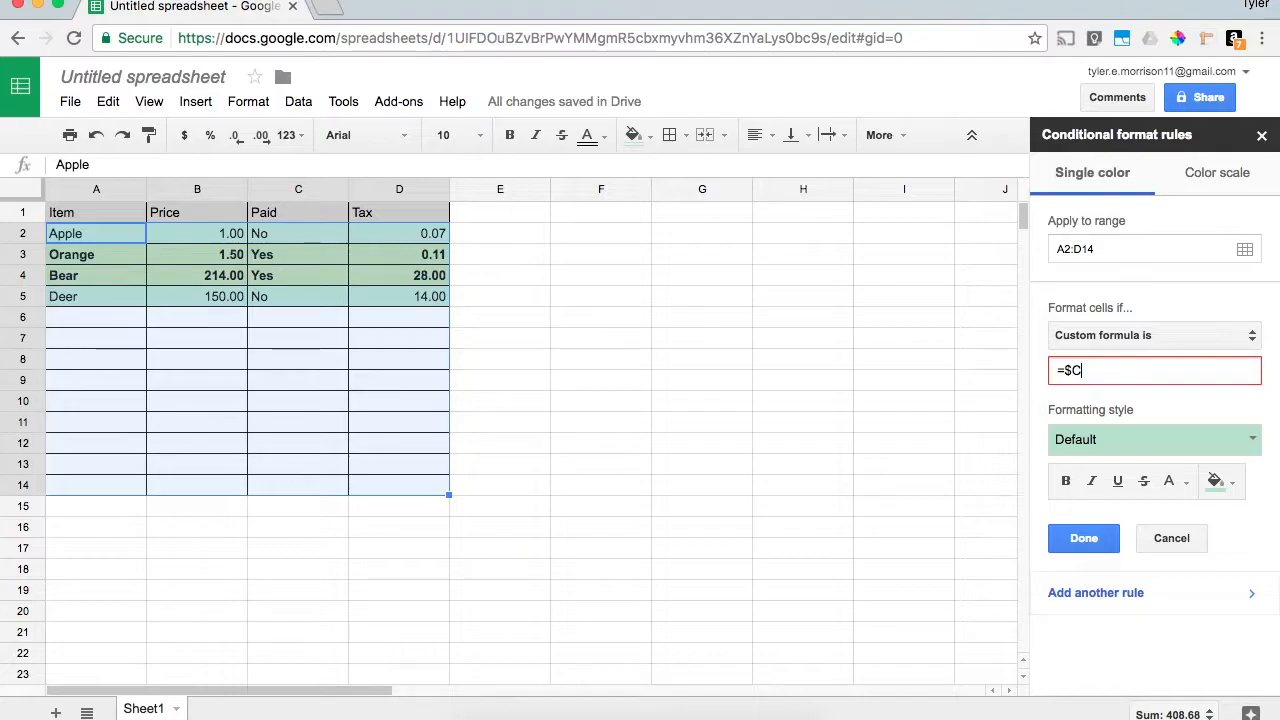
{"action": "type", "text": "@"}
{"action": "key", "text": "BackSpace"}
{"action": "type", "text": "2"}
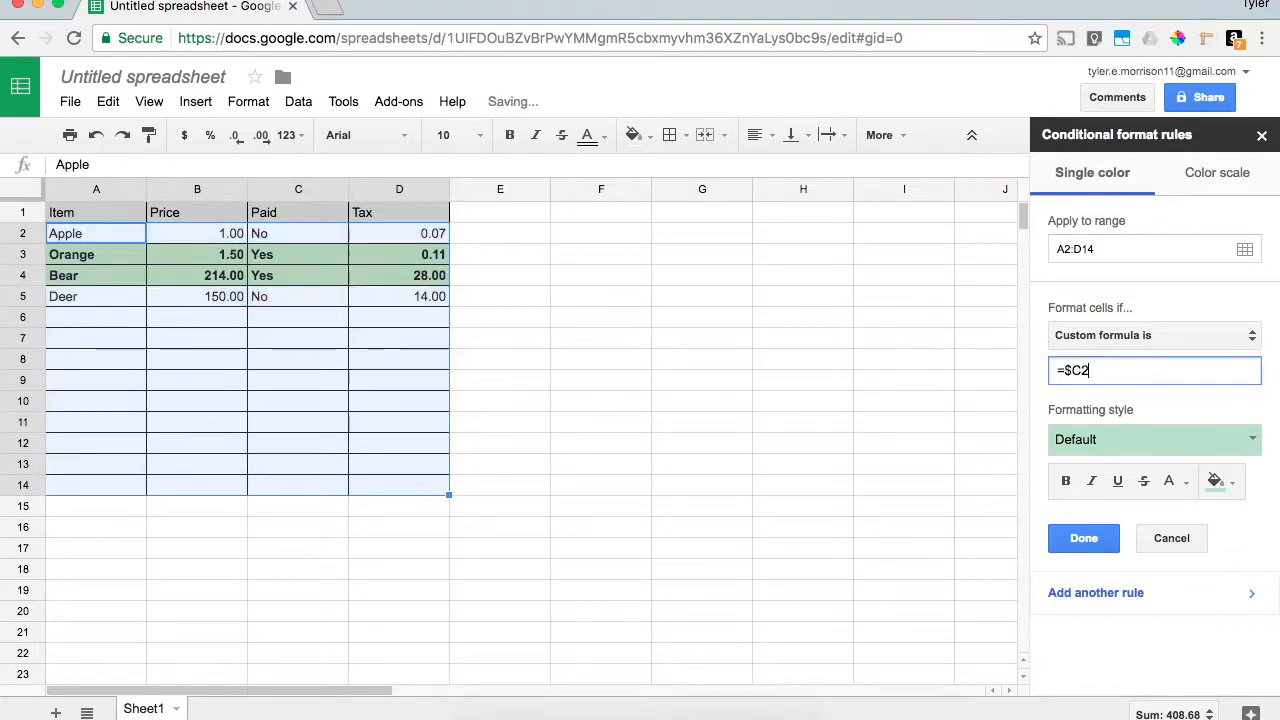
{"action": "type", "text": "="}
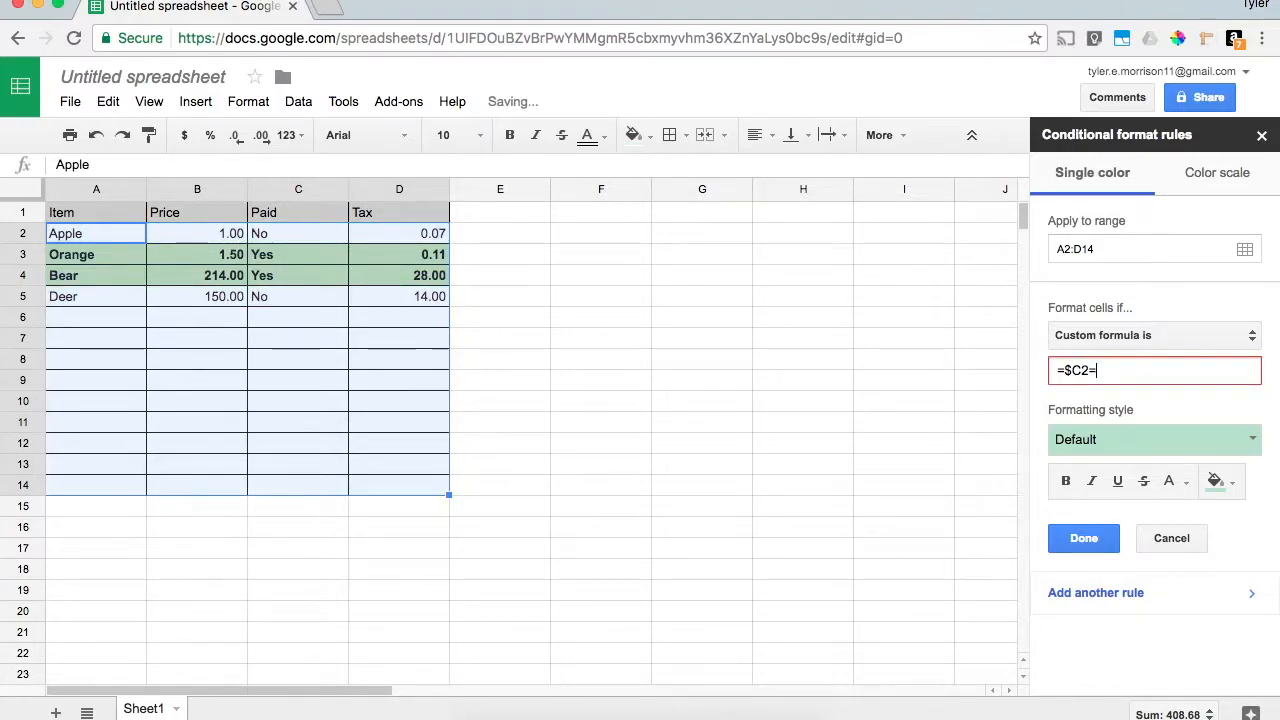
{"action": "type", "text": "\"No"}
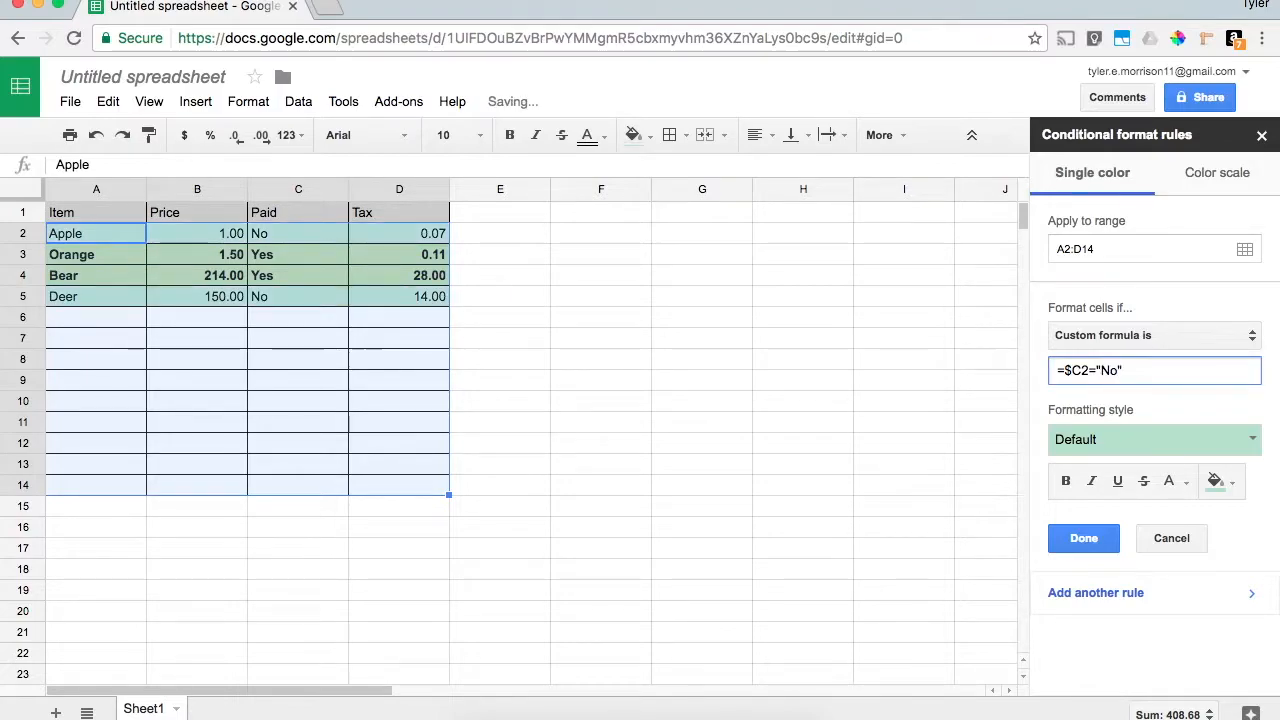
{"action": "left_click", "coordinate": [1233, 484]}
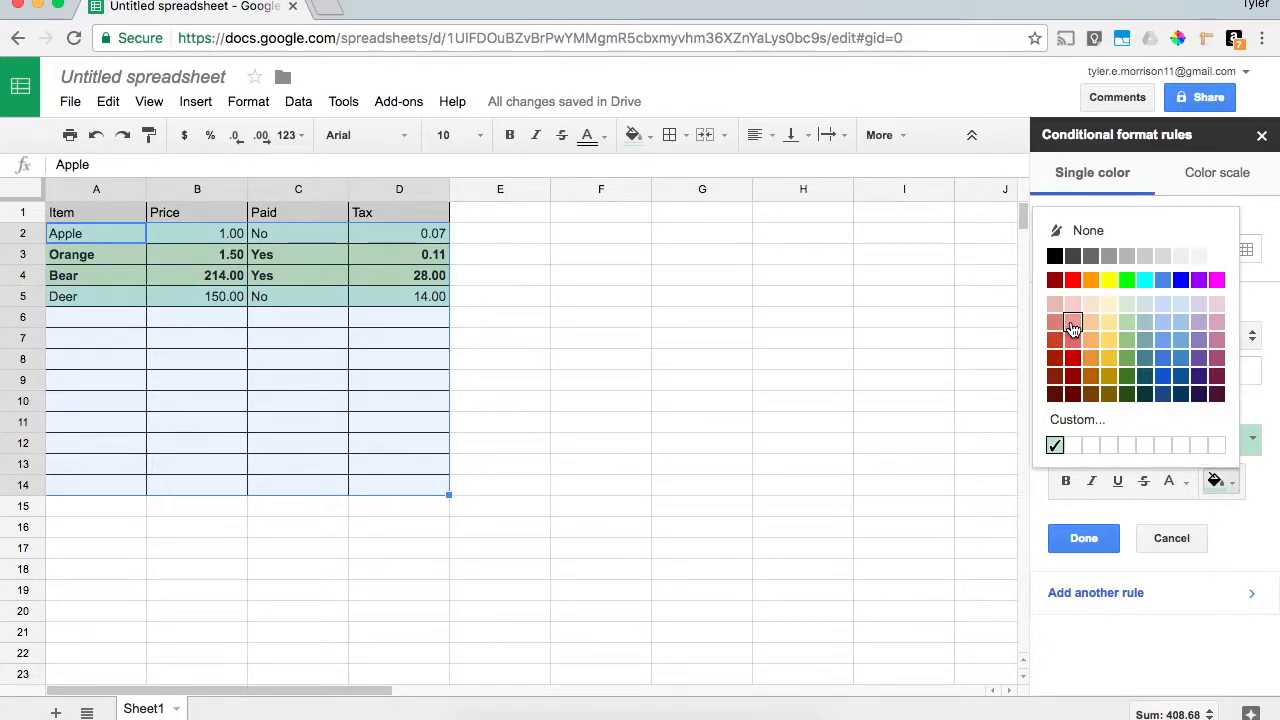
{"action": "left_click", "coordinate": [1054, 322]}
{"action": "left_click", "coordinate": [1233, 455]}
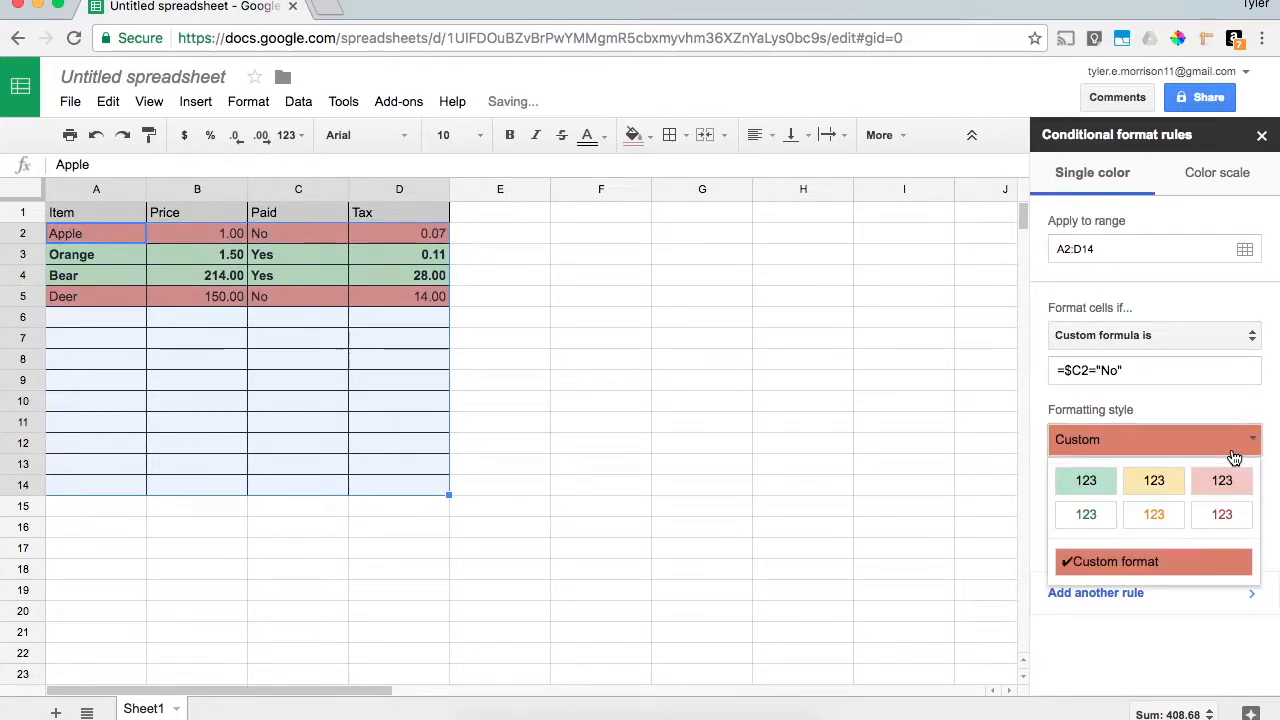
{"action": "left_click", "coordinate": [1220, 600]}
- Give the "No" rule a light red fill with italic, underlined text and save the rule
{"action": "left_click", "coordinate": [1215, 483]}
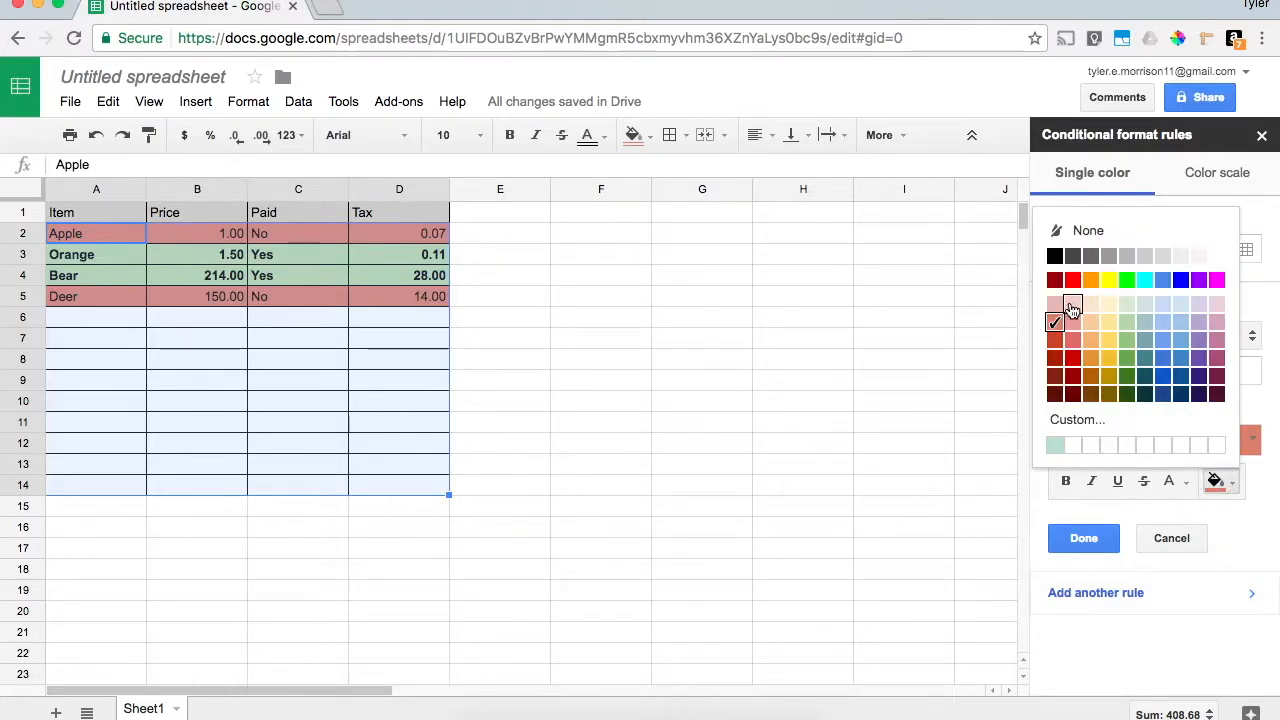
{"action": "left_click", "coordinate": [1054, 304]}
{"action": "left_click", "coordinate": [1091, 482]}
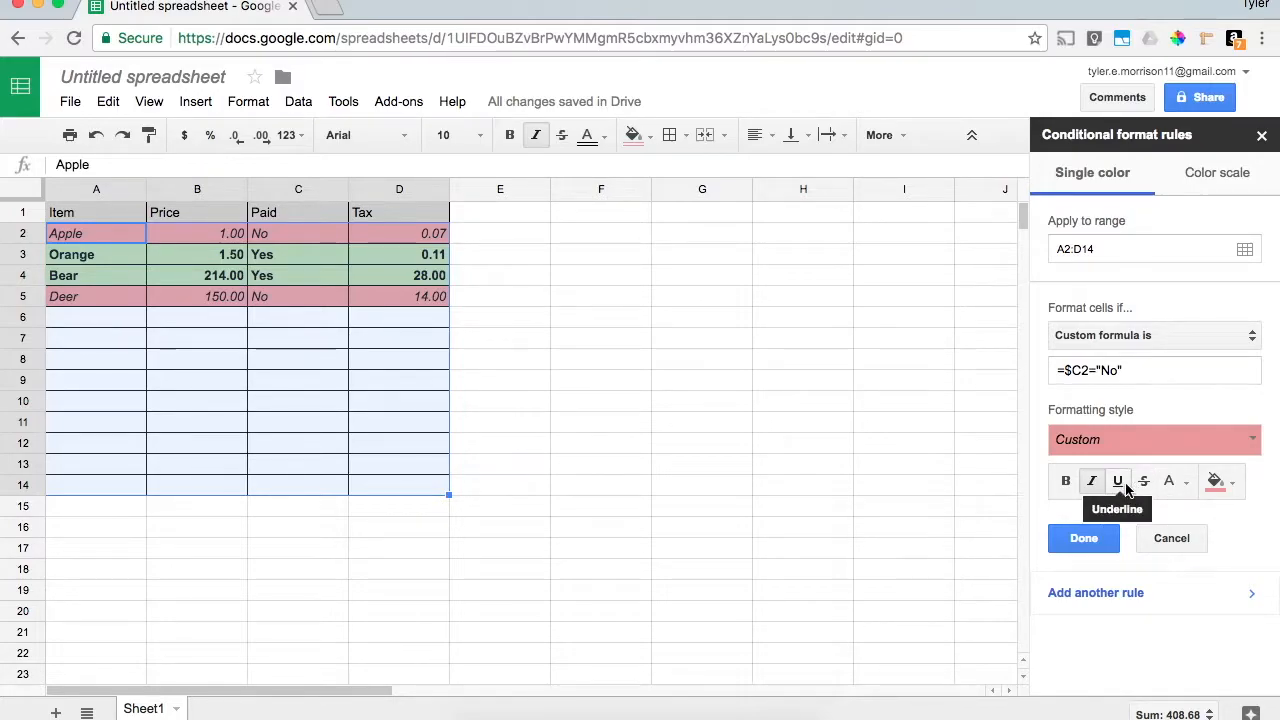
{"action": "left_click", "coordinate": [1118, 482]}
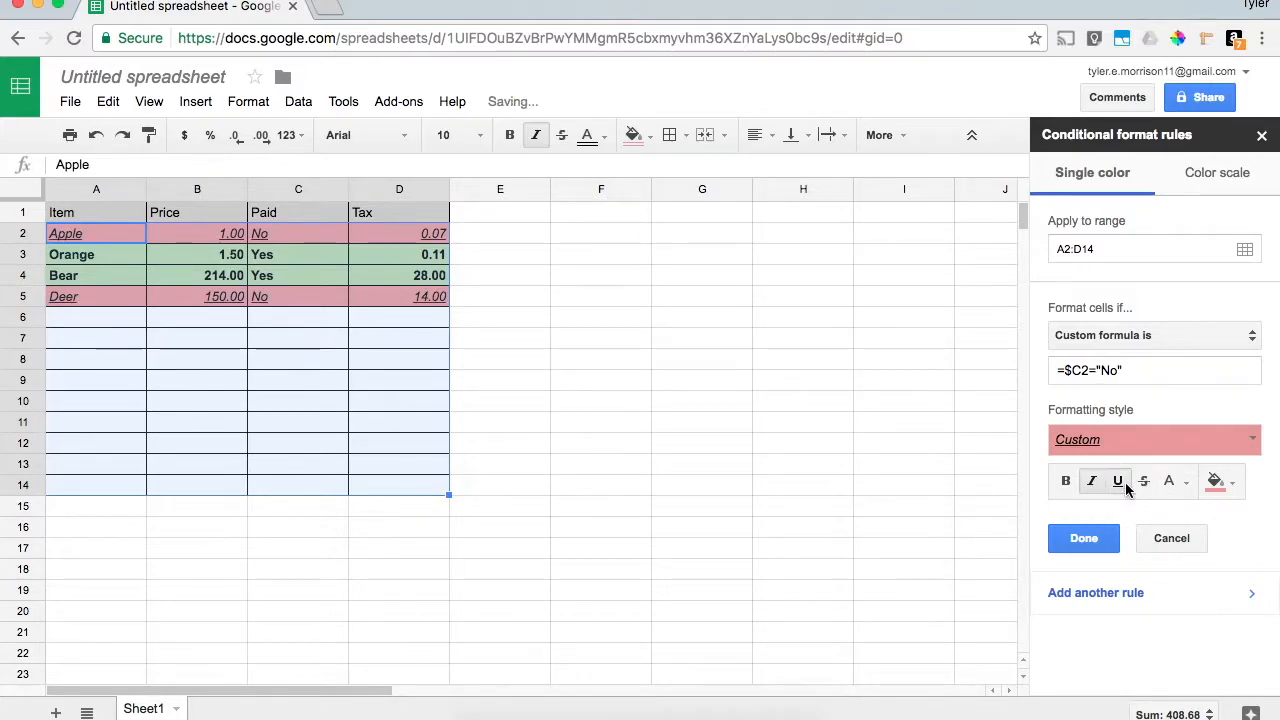
{"action": "left_click", "coordinate": [1084, 538]}
- Add strikethrough to the formatting style of the =$C2="Yes" rule and save the rule
{"action": "left_click", "coordinate": [1135, 192]}
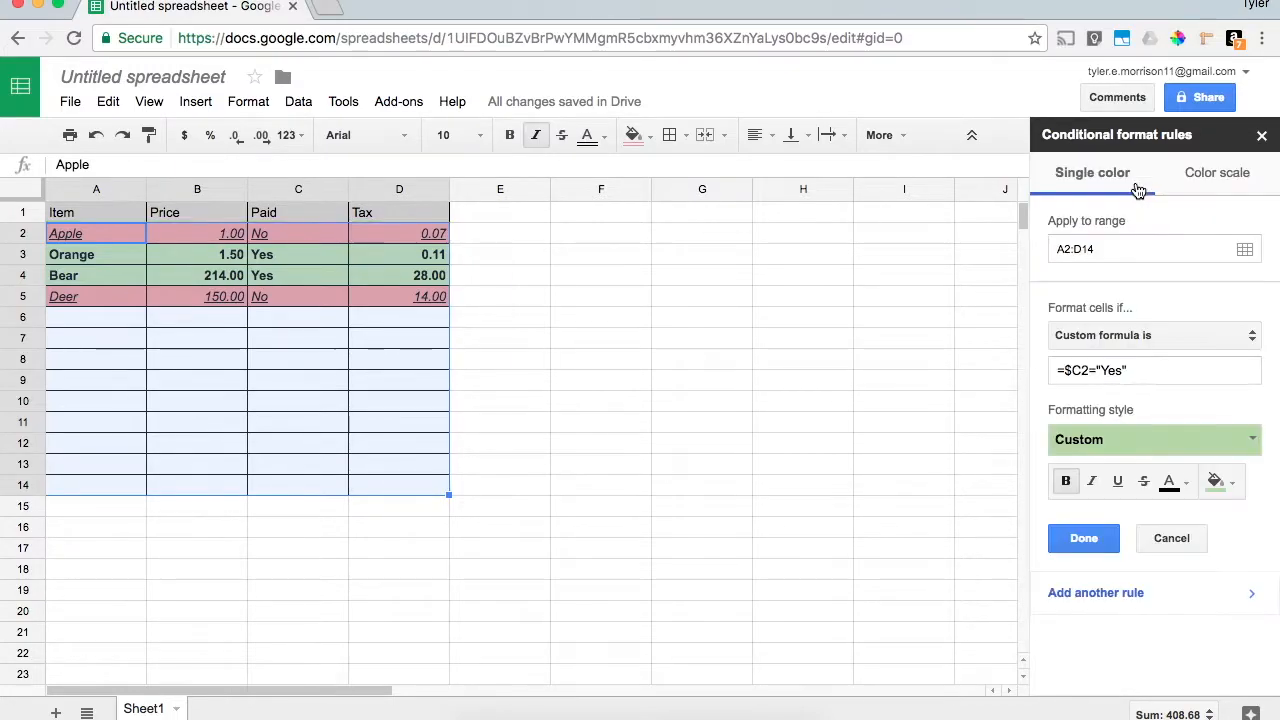
{"action": "left_click", "coordinate": [1144, 482]}
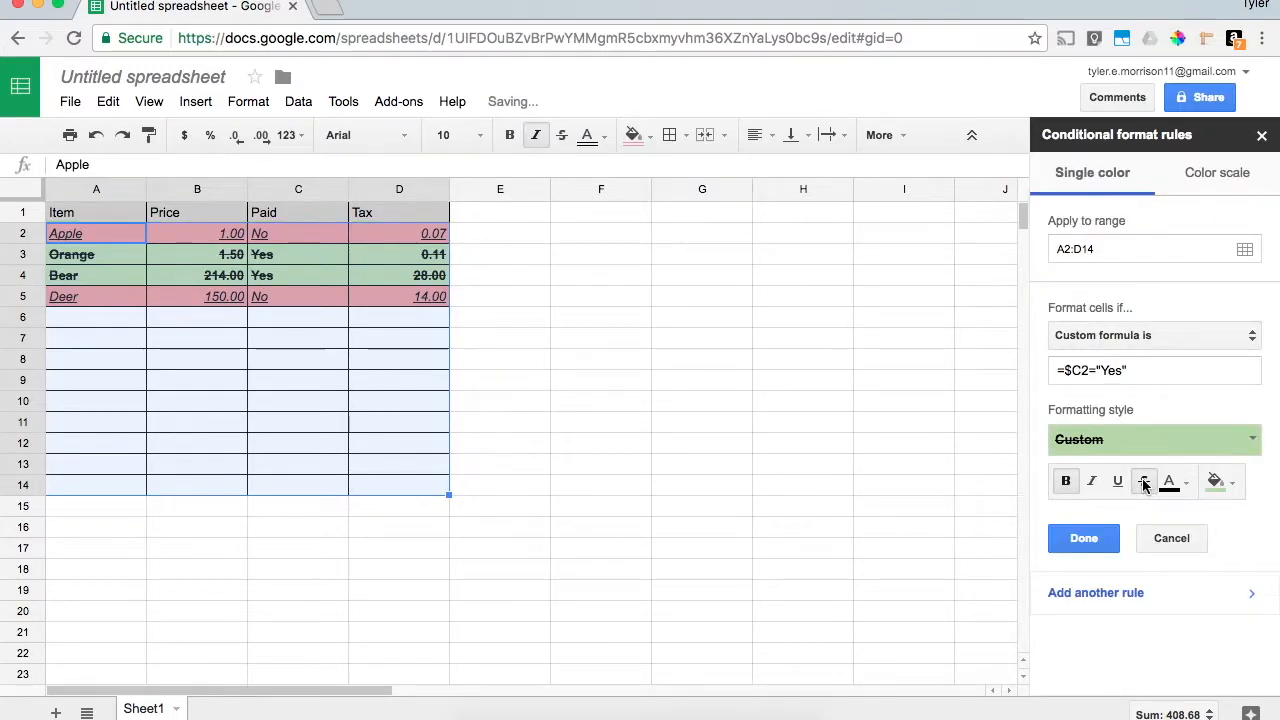
{"action": "left_click", "coordinate": [1079, 538]}
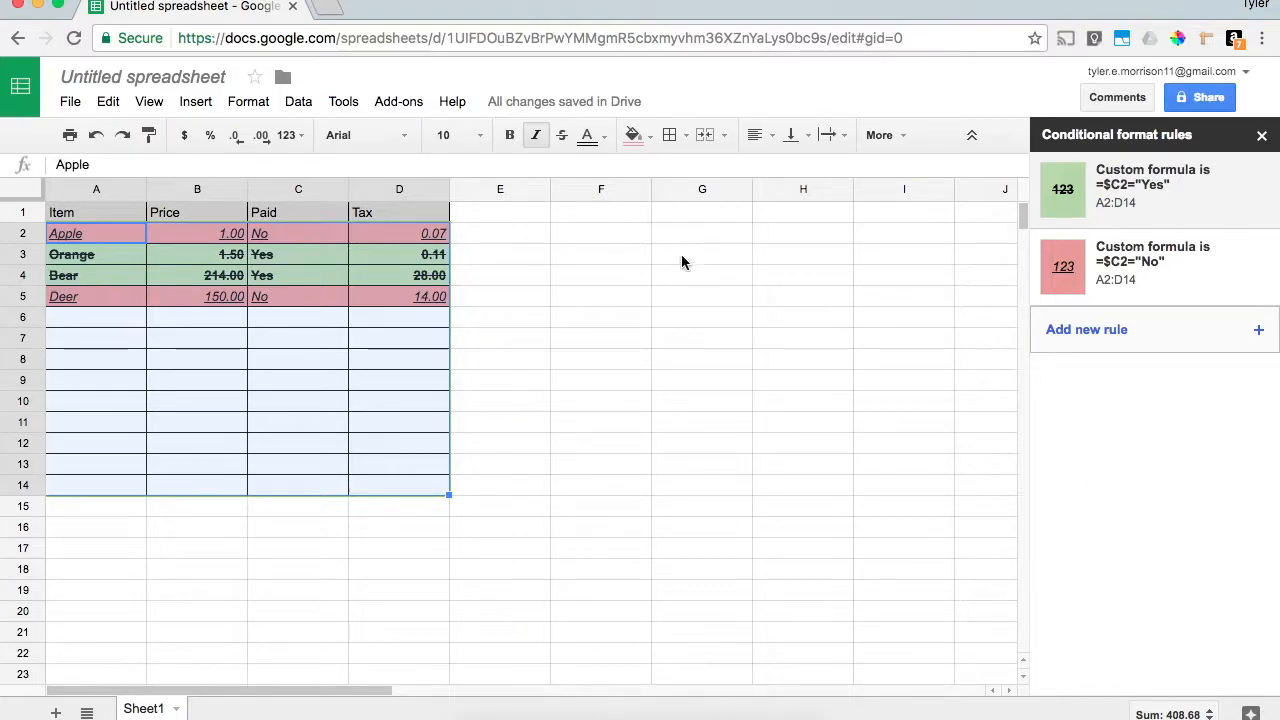
{"action": "left_click", "coordinate": [837, 334]}
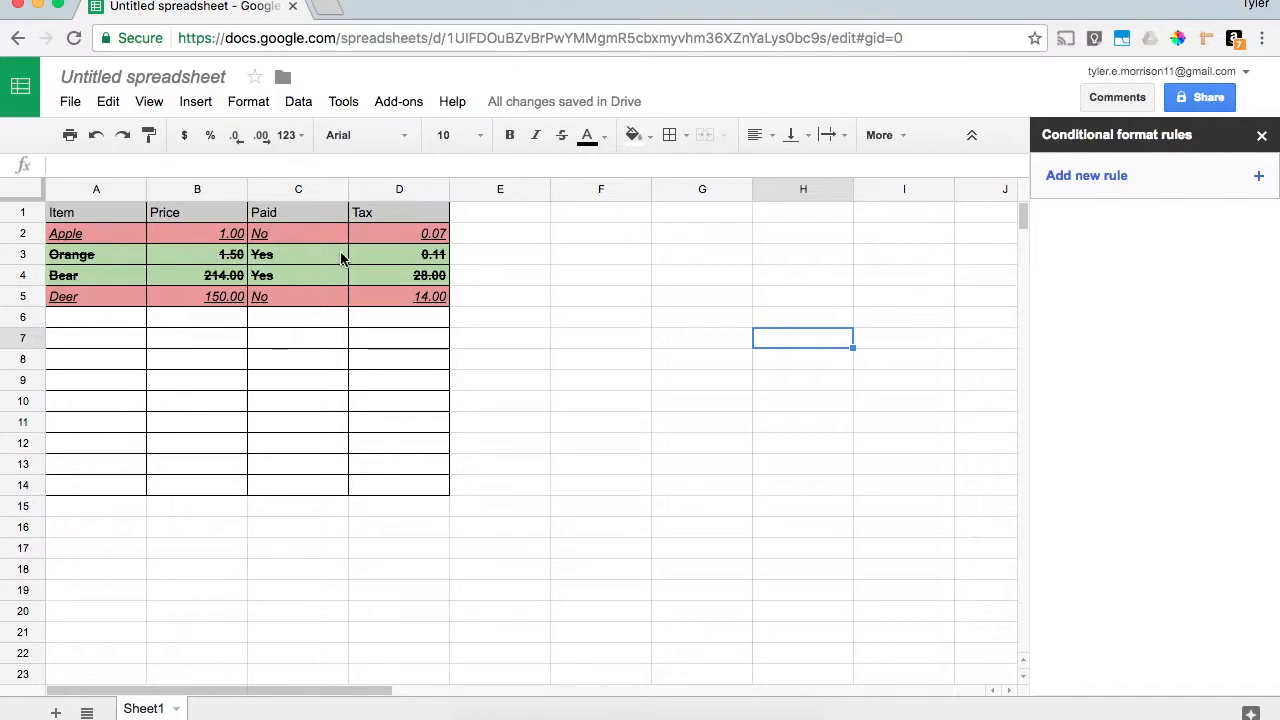
- Fill row 6 with the item Car, price 2000, paid status Yes and tax 70
{"action": "left_click", "coordinate": [123, 319]}
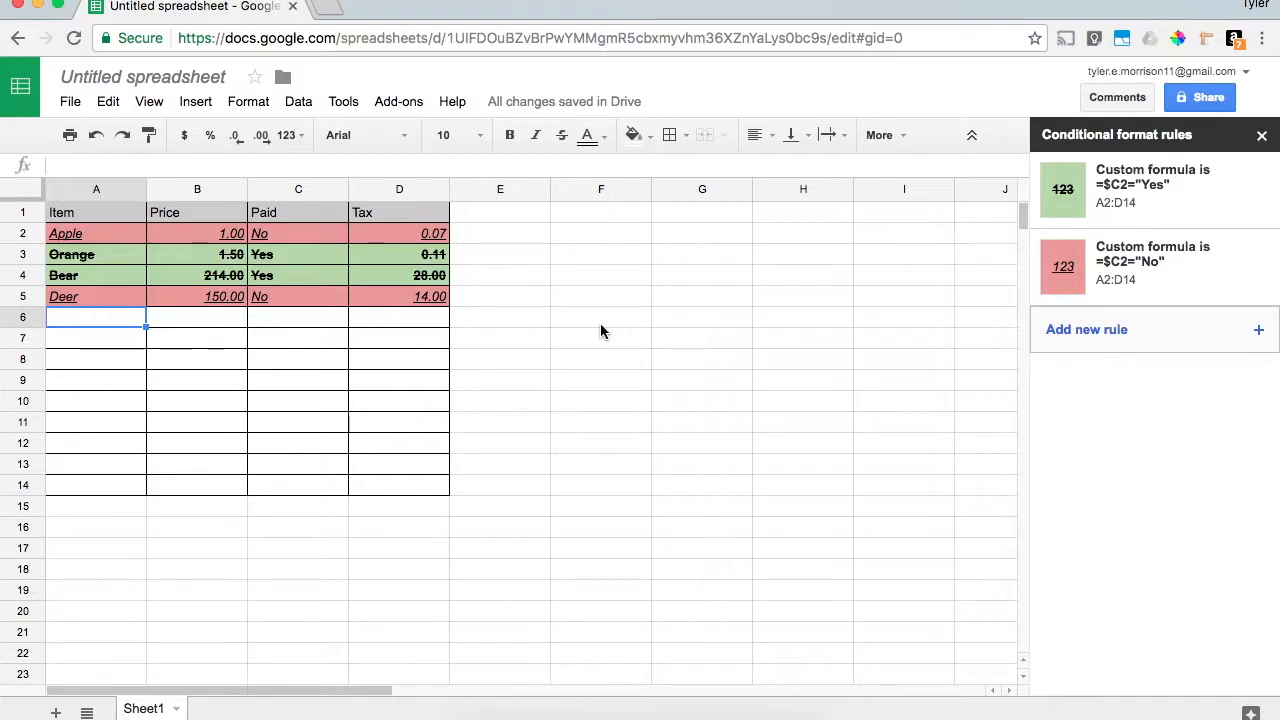
{"action": "type", "text": "Car"}
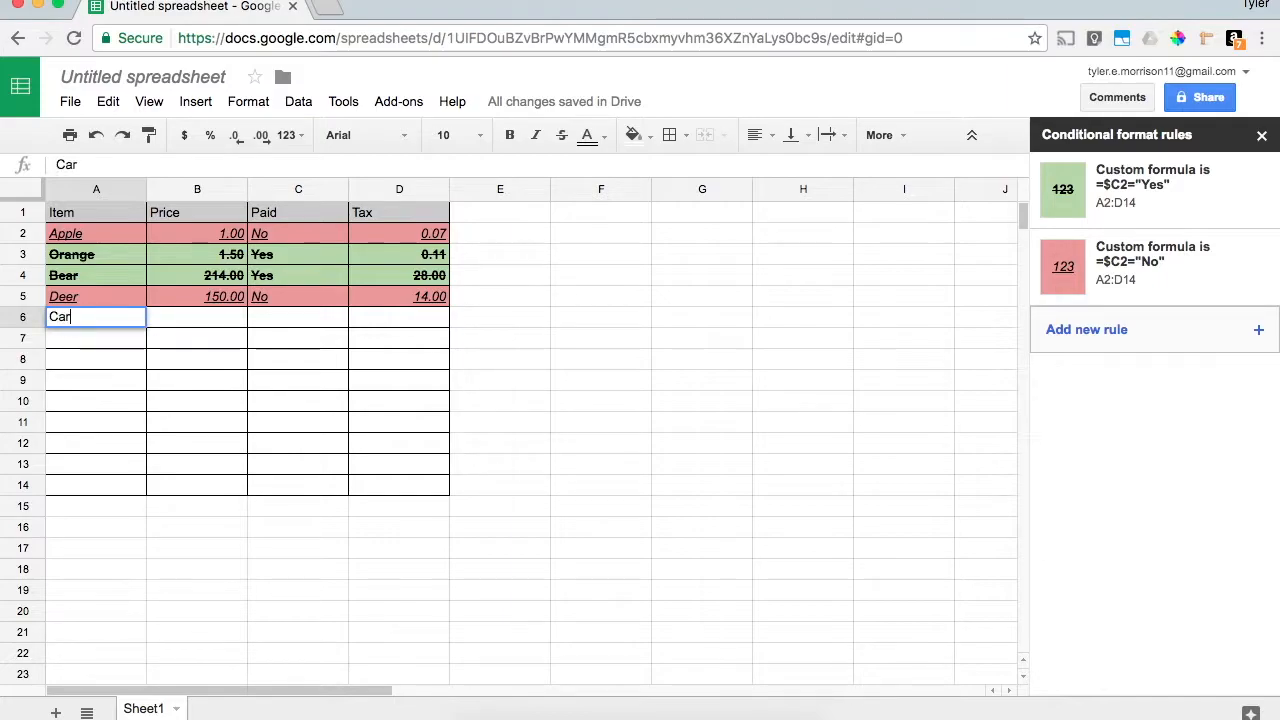
{"action": "key", "text": "Tab"}
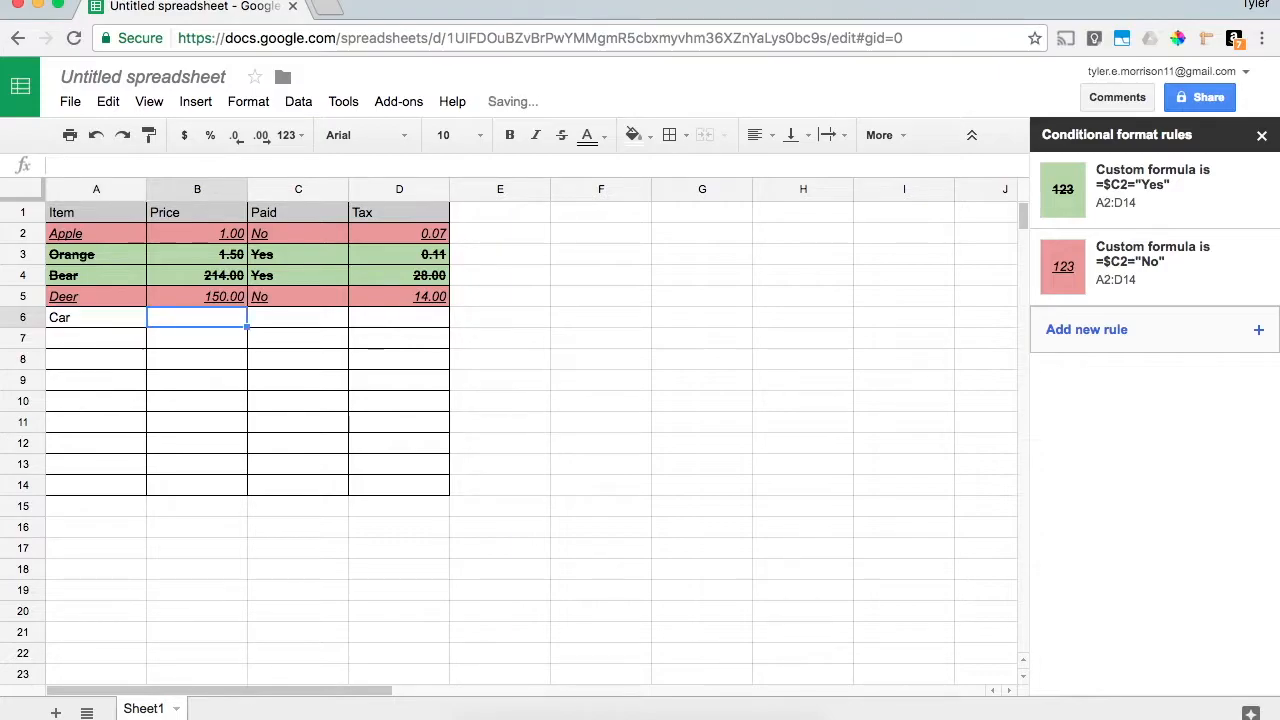
{"action": "type", "text": "2000"}
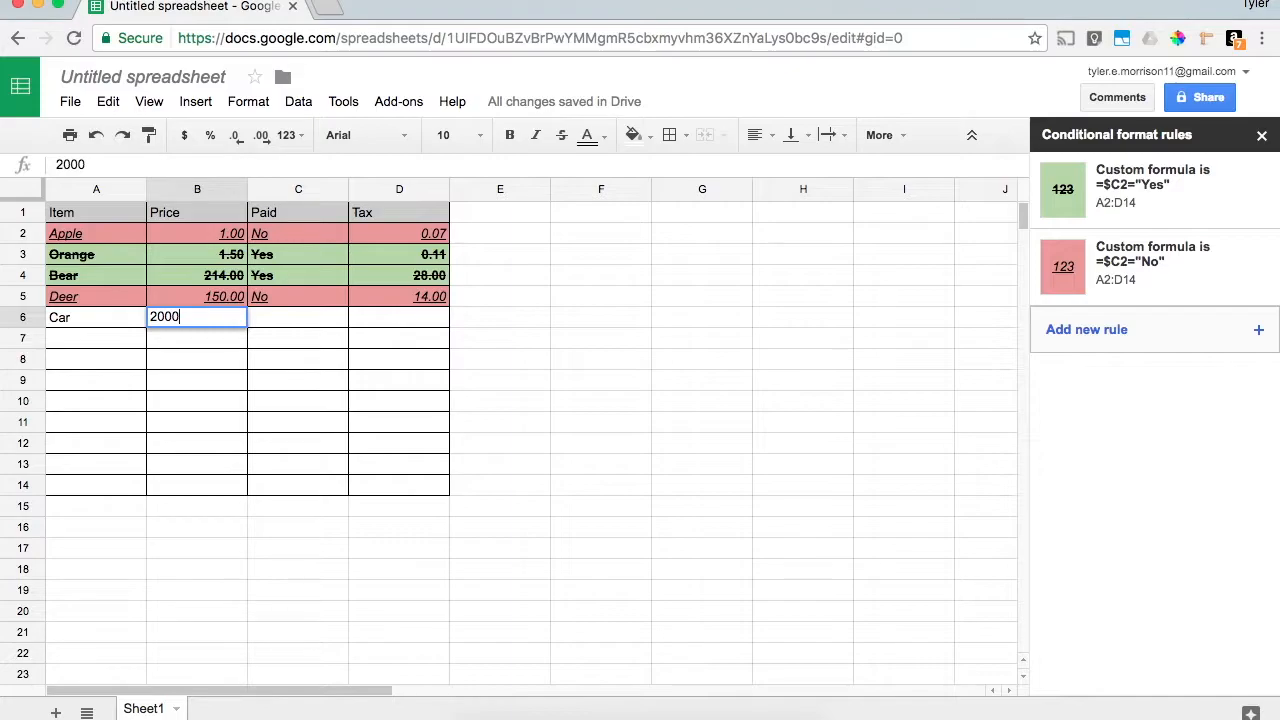
{"action": "key", "text": "Tab"}
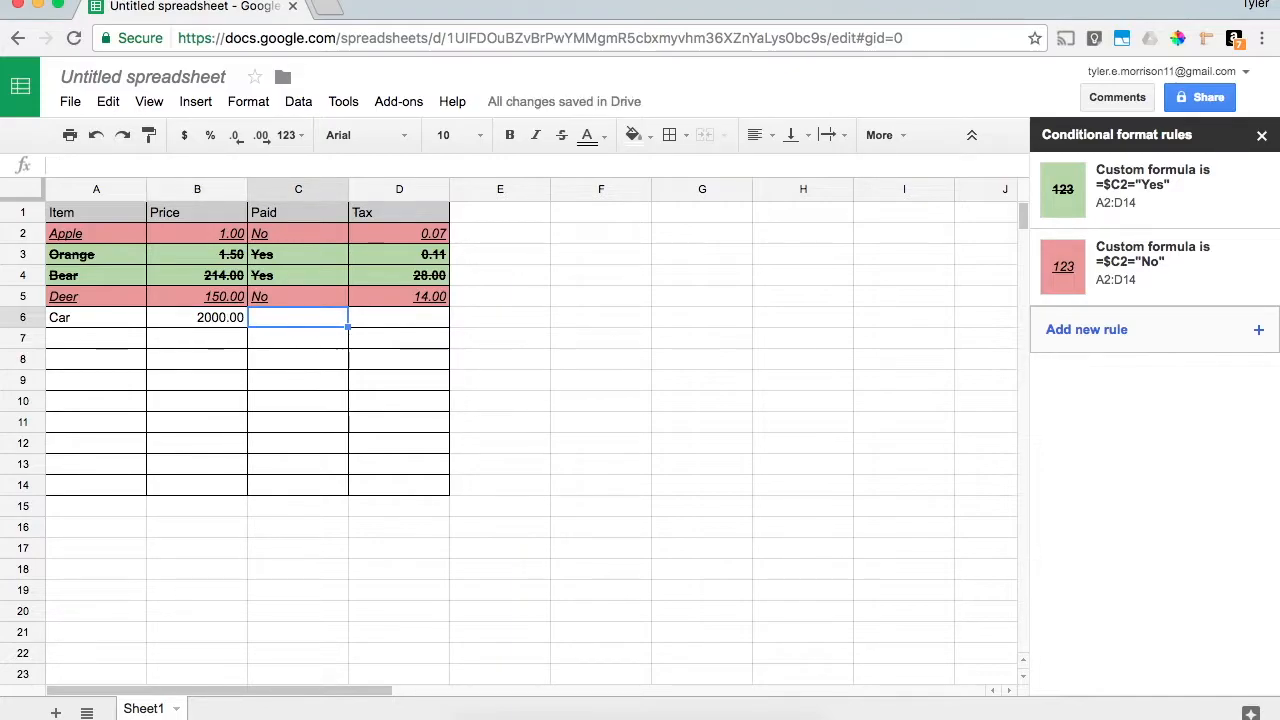
{"action": "type", "text": "Yes"}
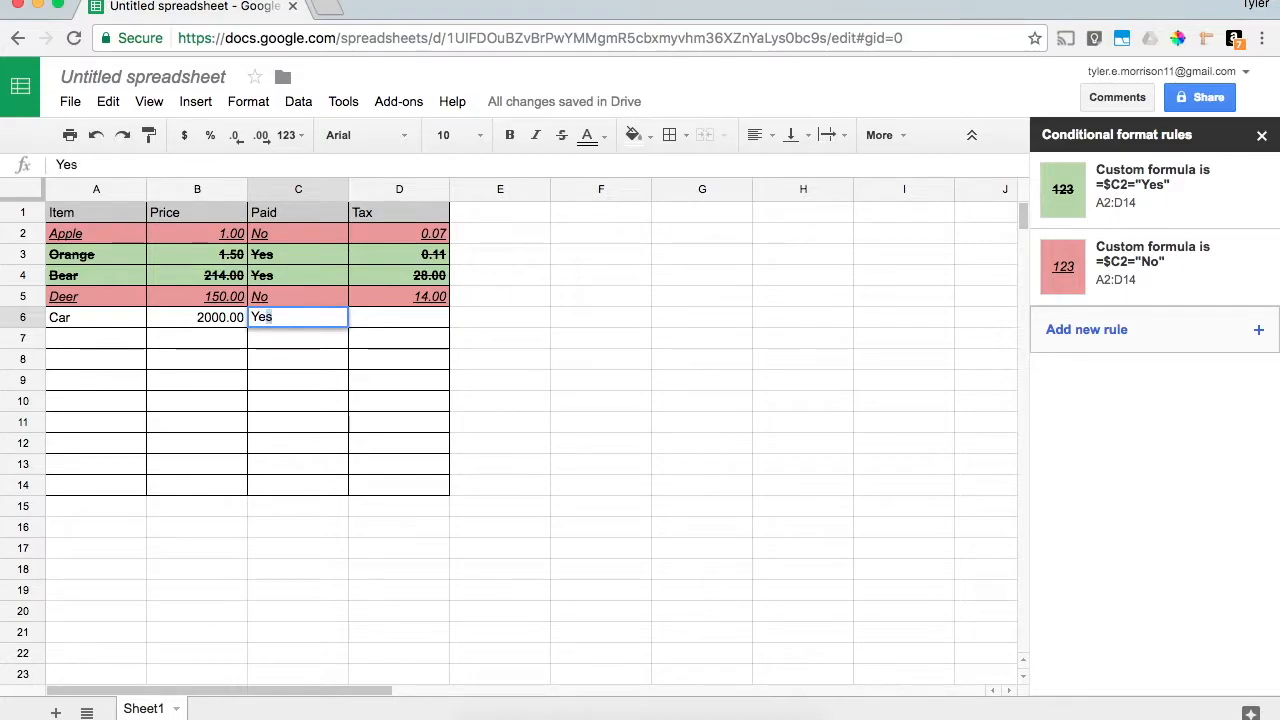
{"action": "key", "text": "Tab"}
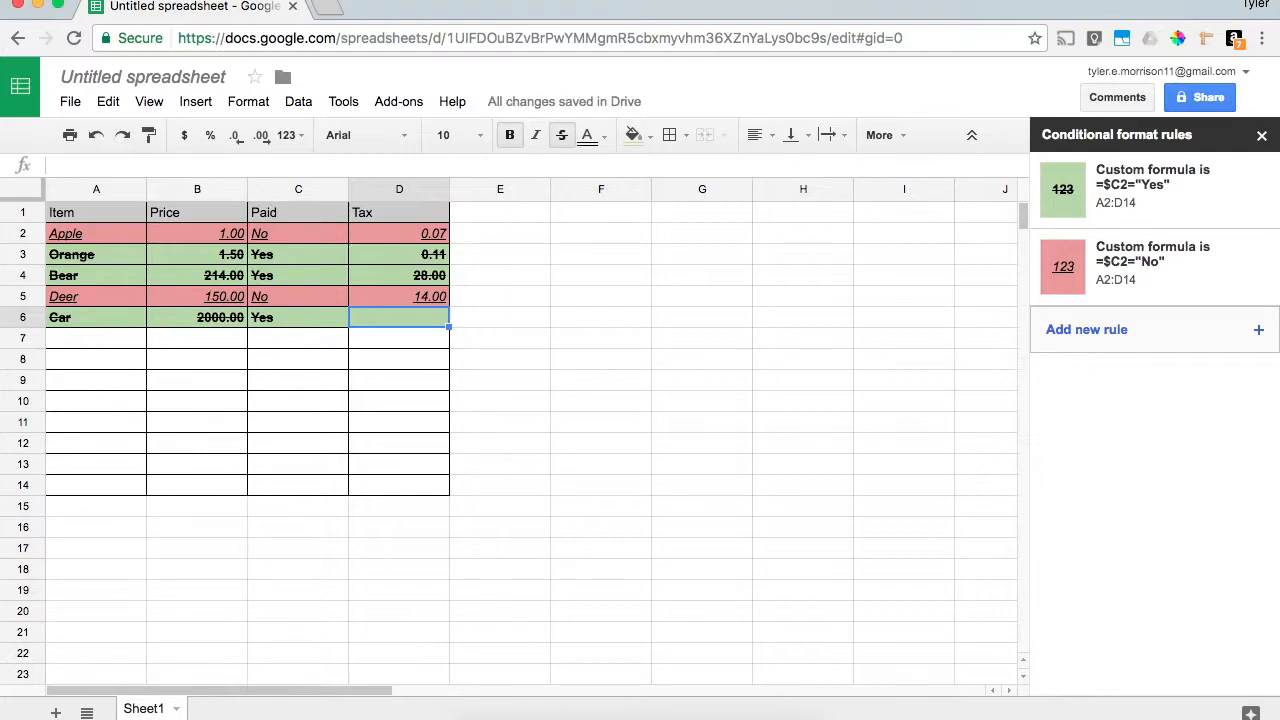
{"action": "type", "text": "70"}
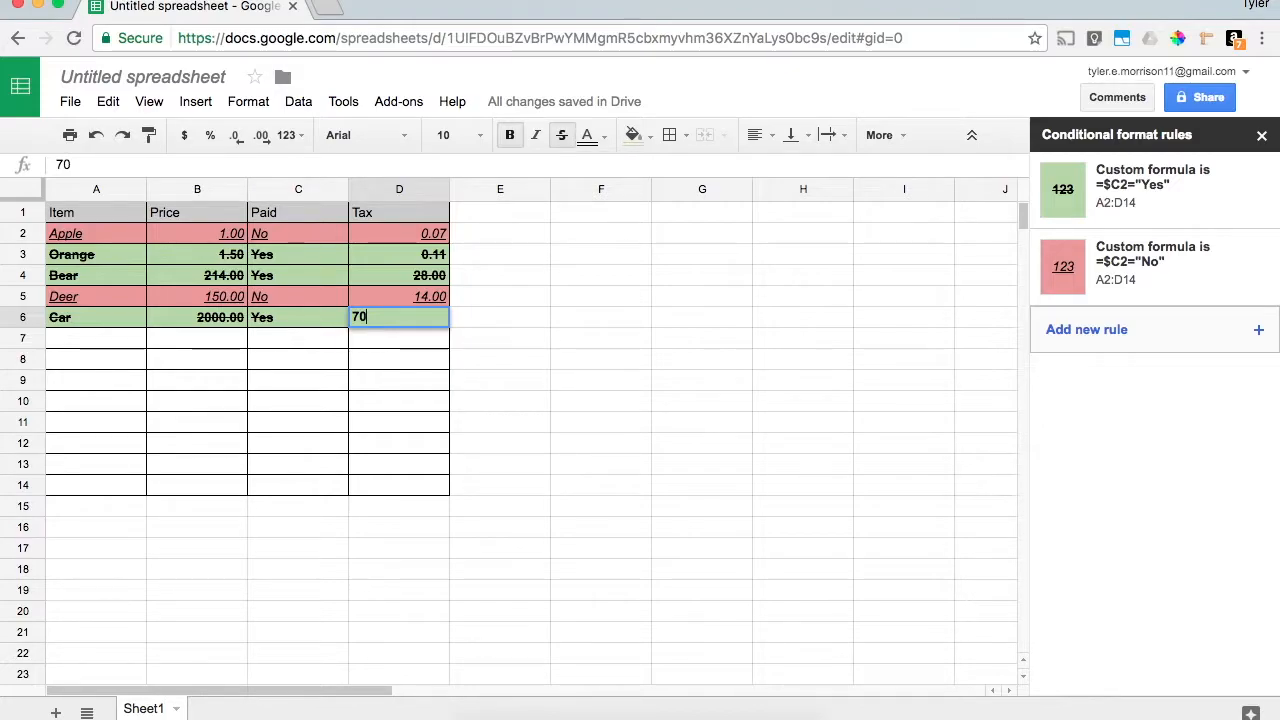
{"action": "key", "text": "Return"}
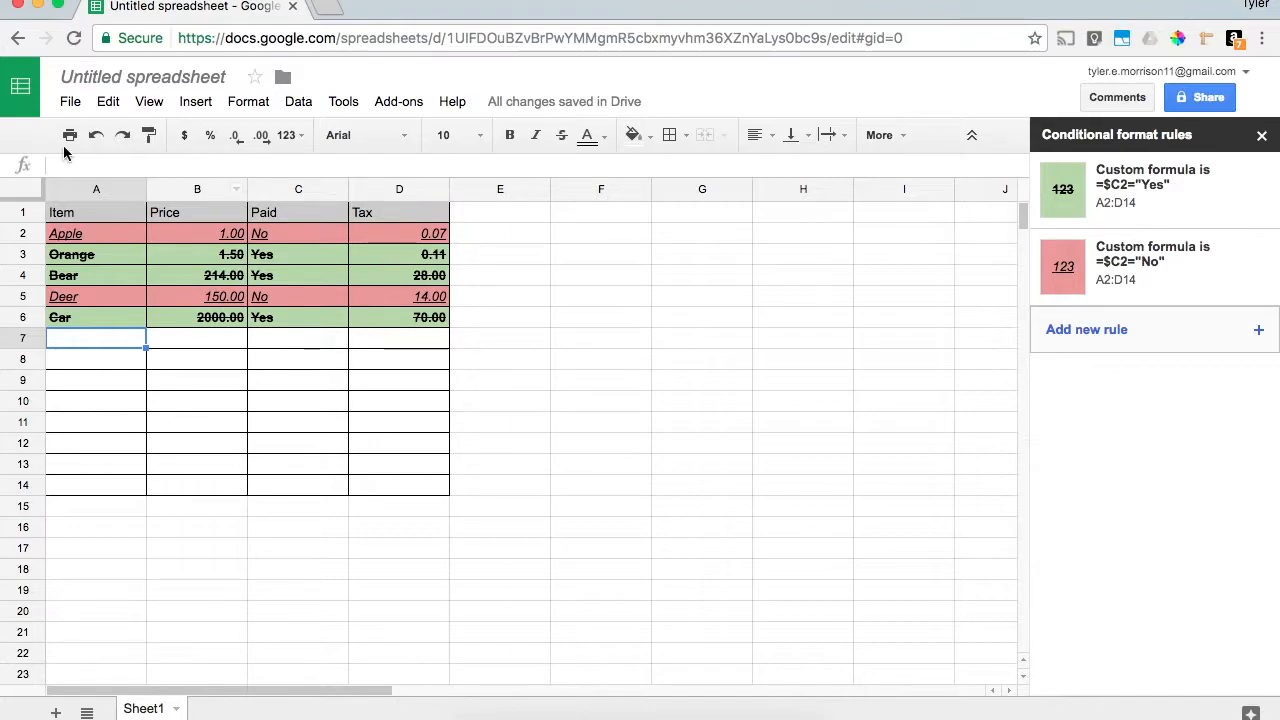
{"action": "left_click_drag", "start_coordinate": [87, 238], "coordinate": [419, 490]}
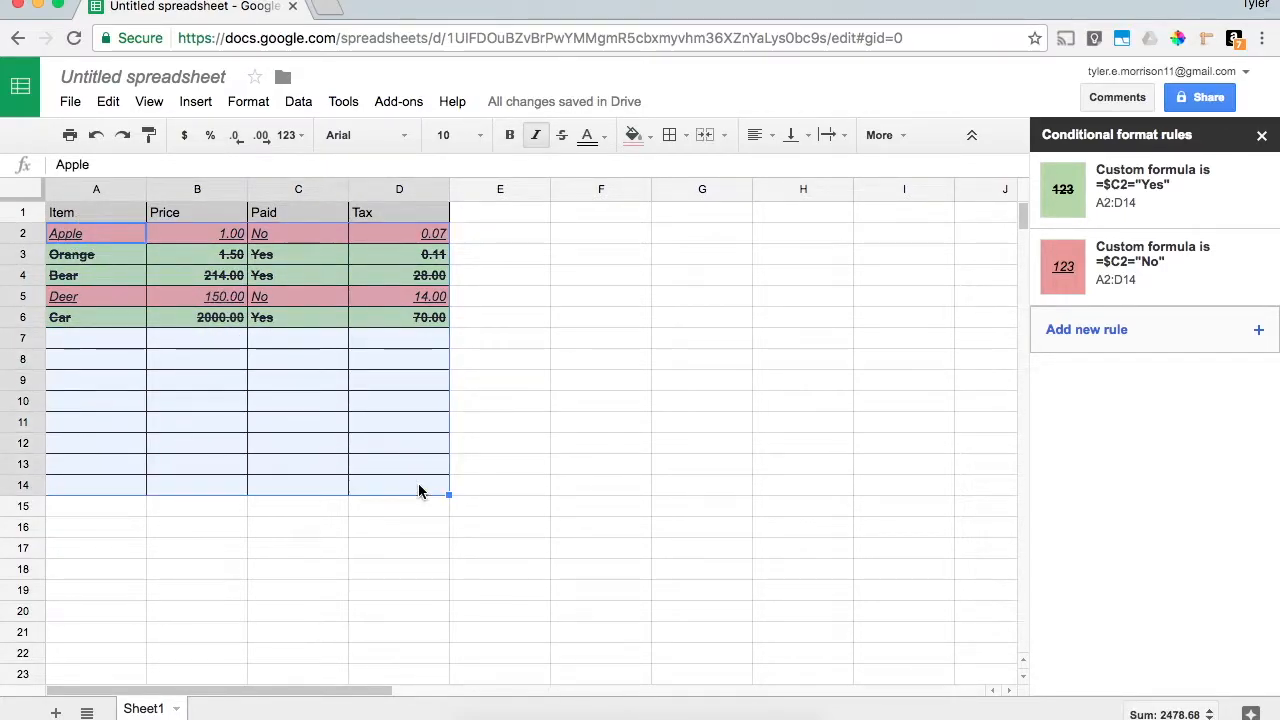
{"action": "left_click", "coordinate": [575, 503]}
{"action": "left_click", "coordinate": [256, 426]}
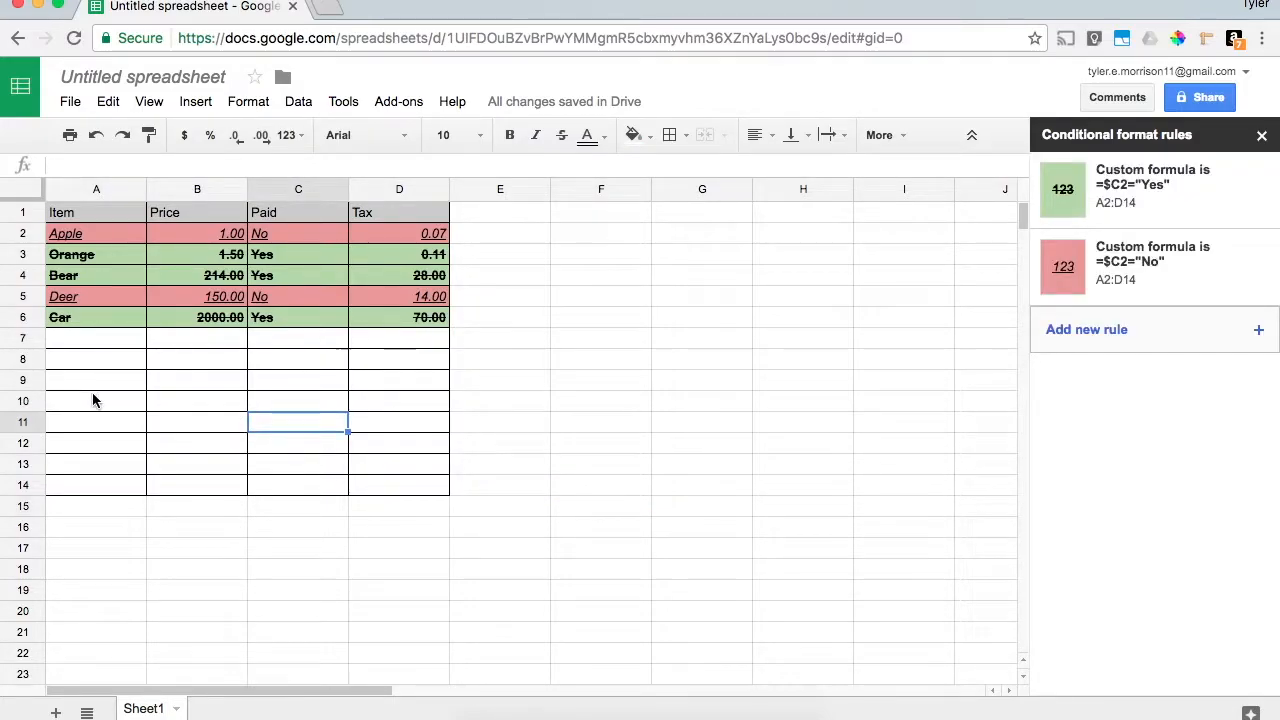
{"action": "left_click", "coordinate": [69, 405]}
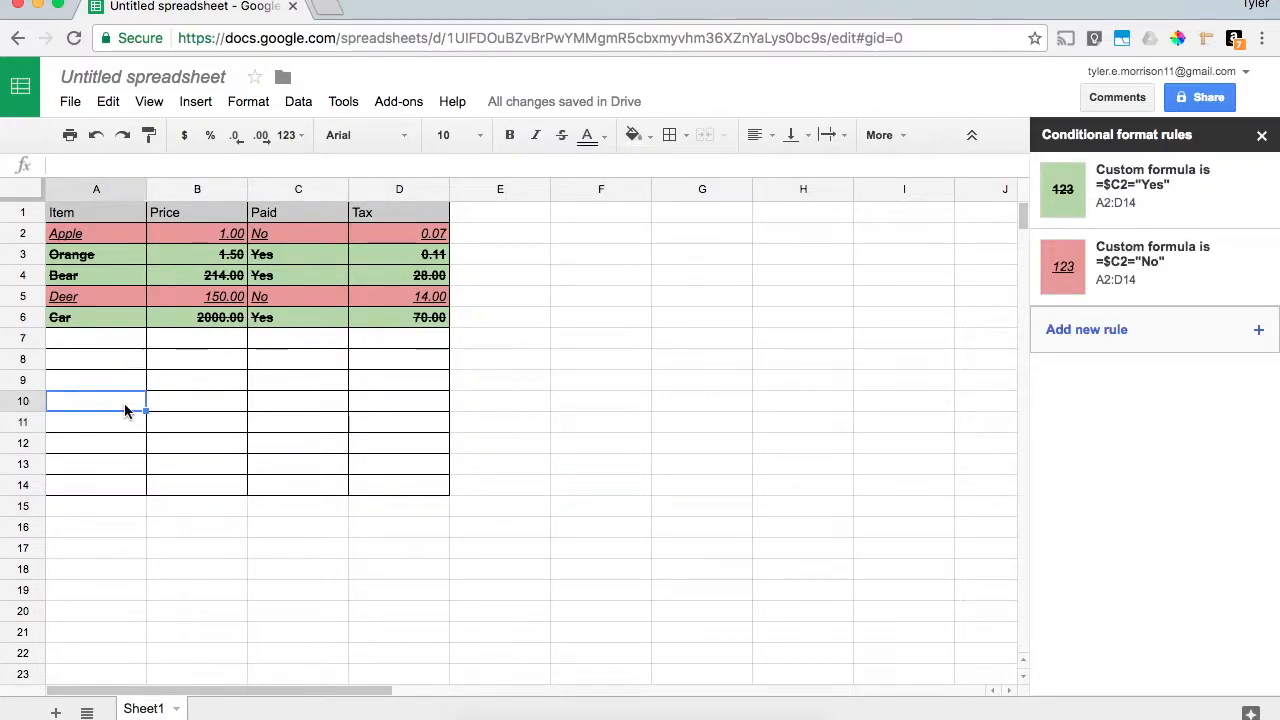
- Copy the item rows A2:D6 and paste them starting at A7
{"action": "left_click_drag", "start_coordinate": [62, 238], "coordinate": [396, 317]}
{"action": "key", "text": "ctrl+c"}
{"action": "left_click", "coordinate": [98, 345]}
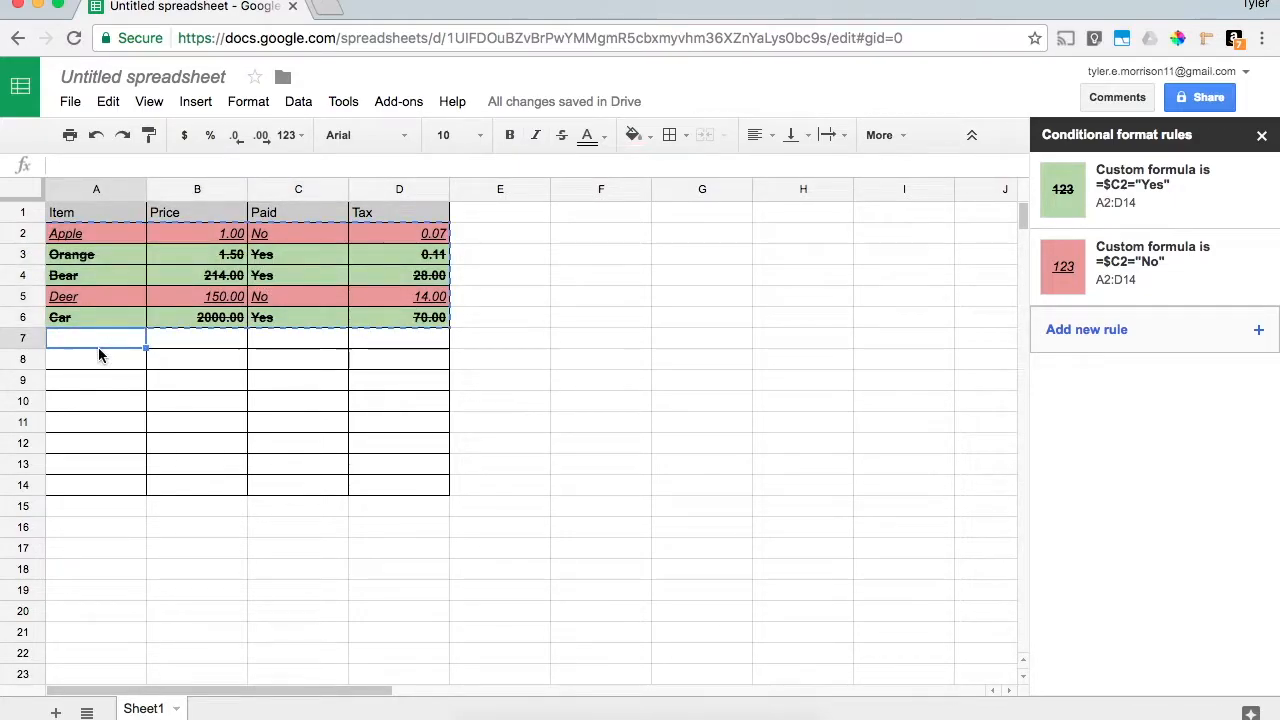
{"action": "key", "text": "ctrl+v"}
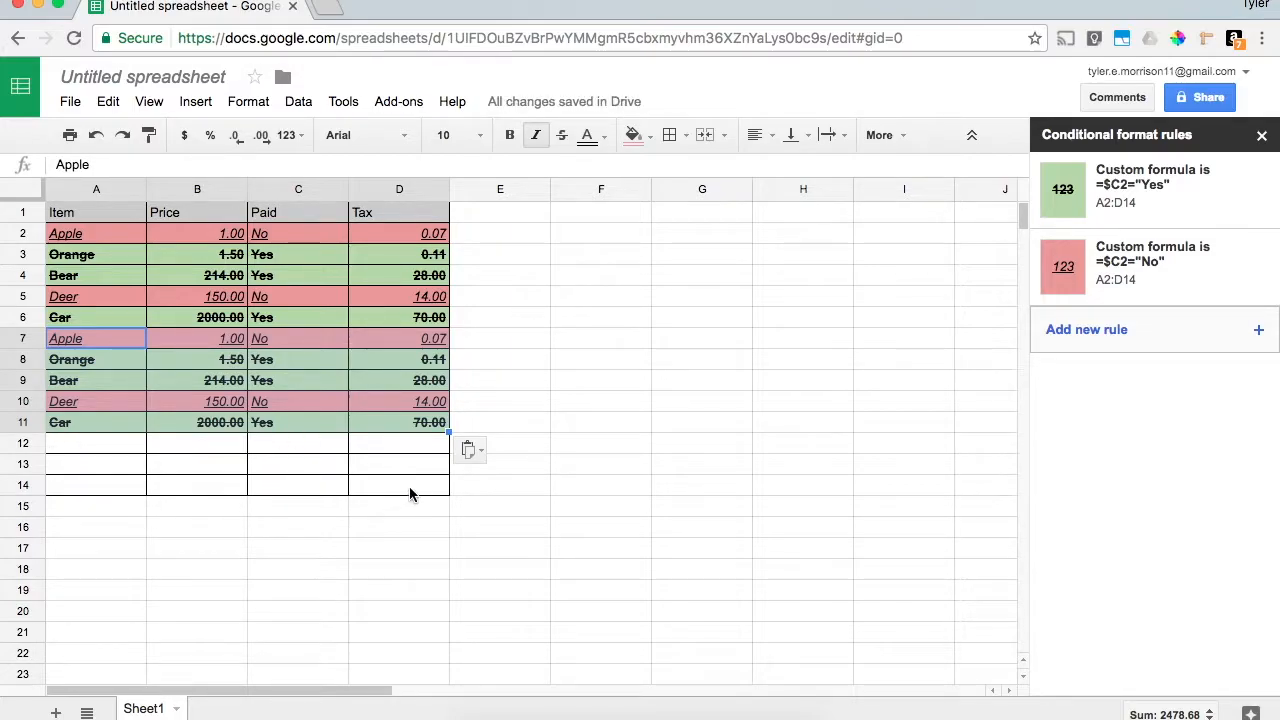
- Insert four blank rows in the table's empty area, starting below row 13
{"action": "left_click", "coordinate": [334, 462]}
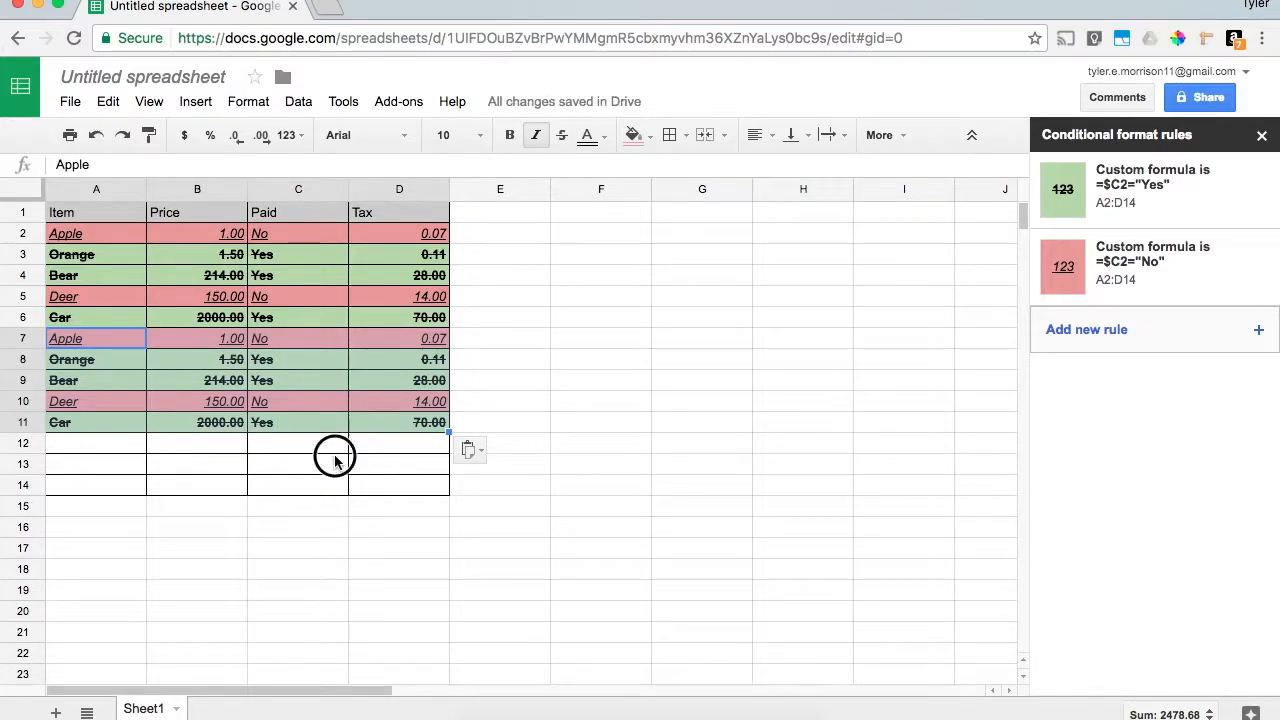
{"action": "left_click", "coordinate": [192, 104]}
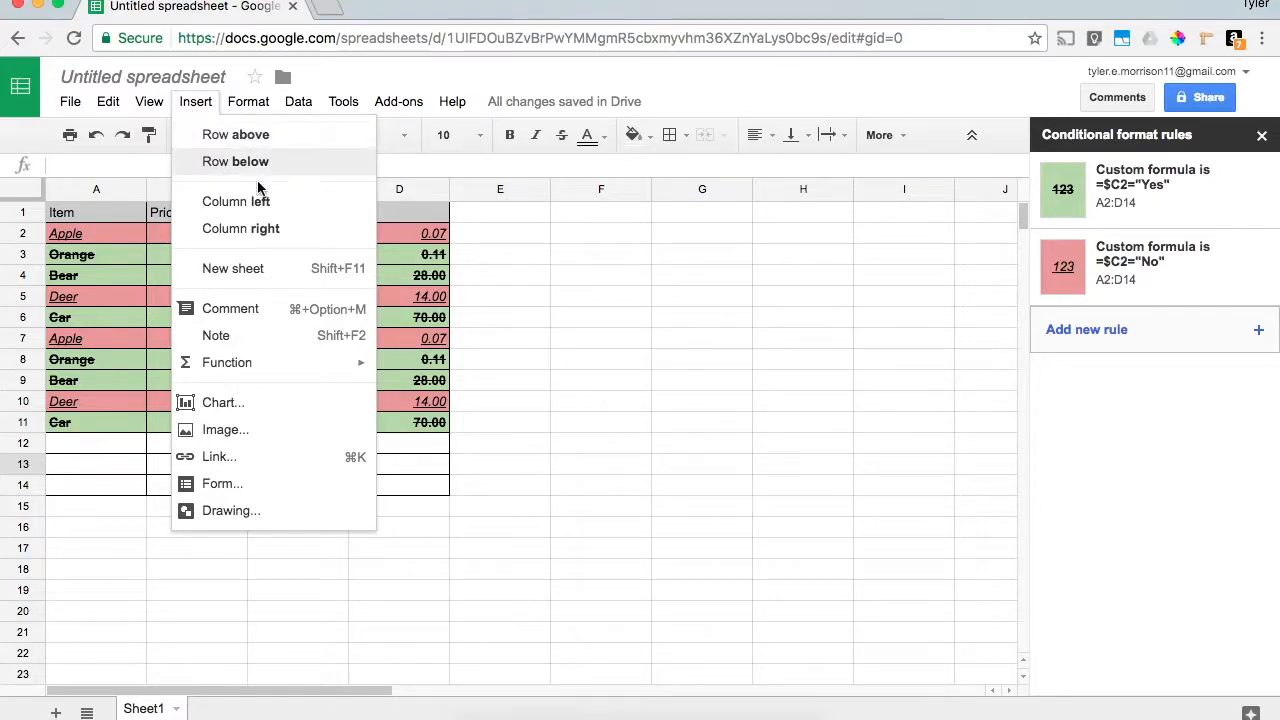
{"action": "left_click", "coordinate": [267, 163]}
{"action": "left_click", "coordinate": [195, 101]}
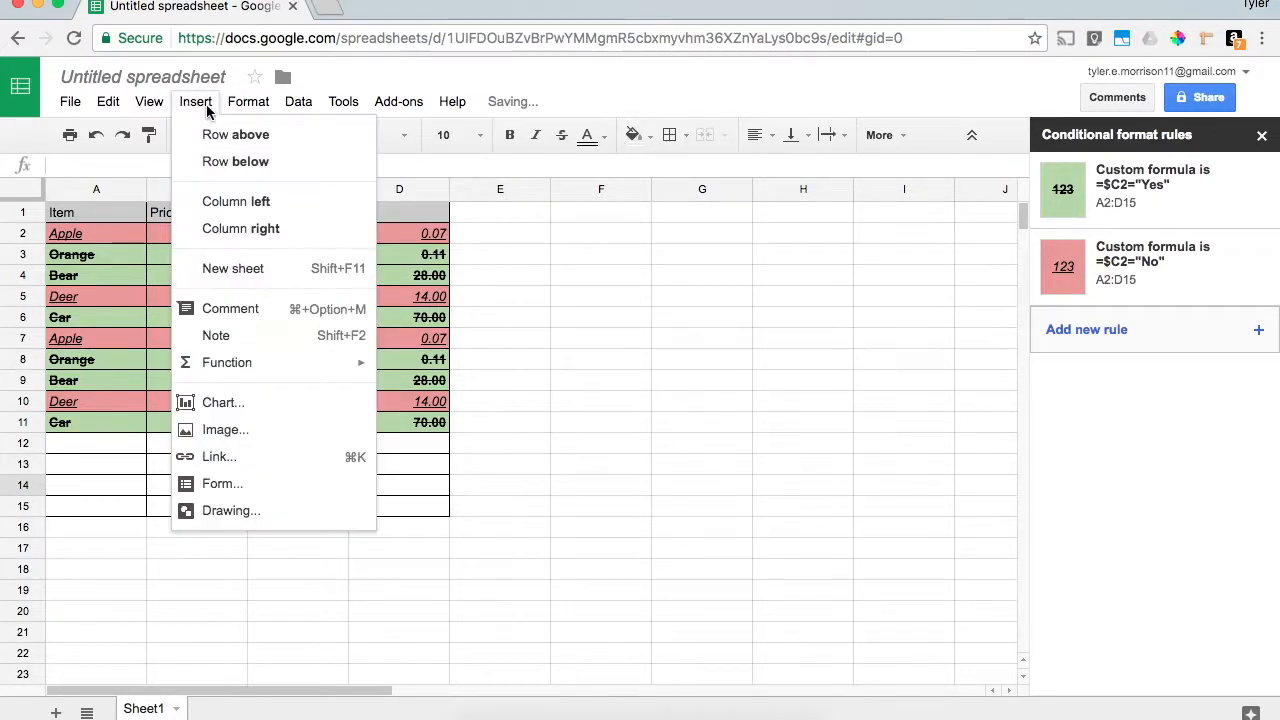
{"action": "left_click", "coordinate": [240, 163]}
{"action": "left_click", "coordinate": [200, 103]}
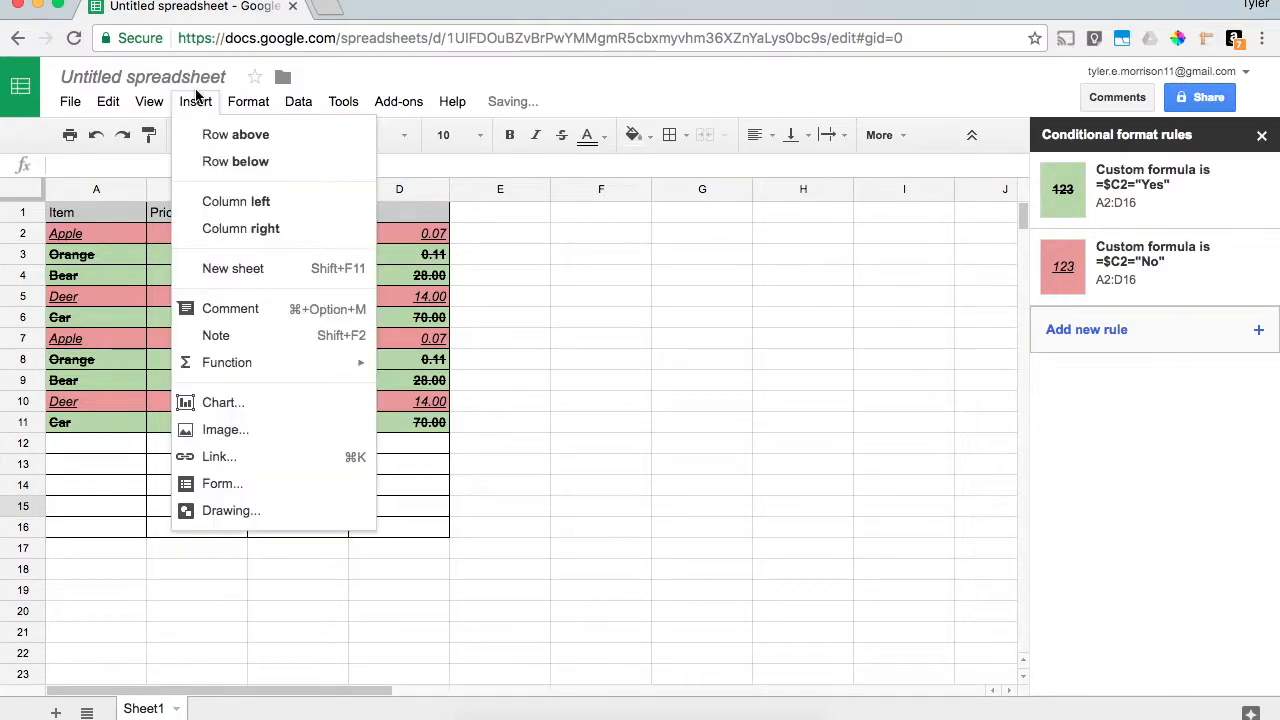
{"action": "left_click", "coordinate": [225, 163]}
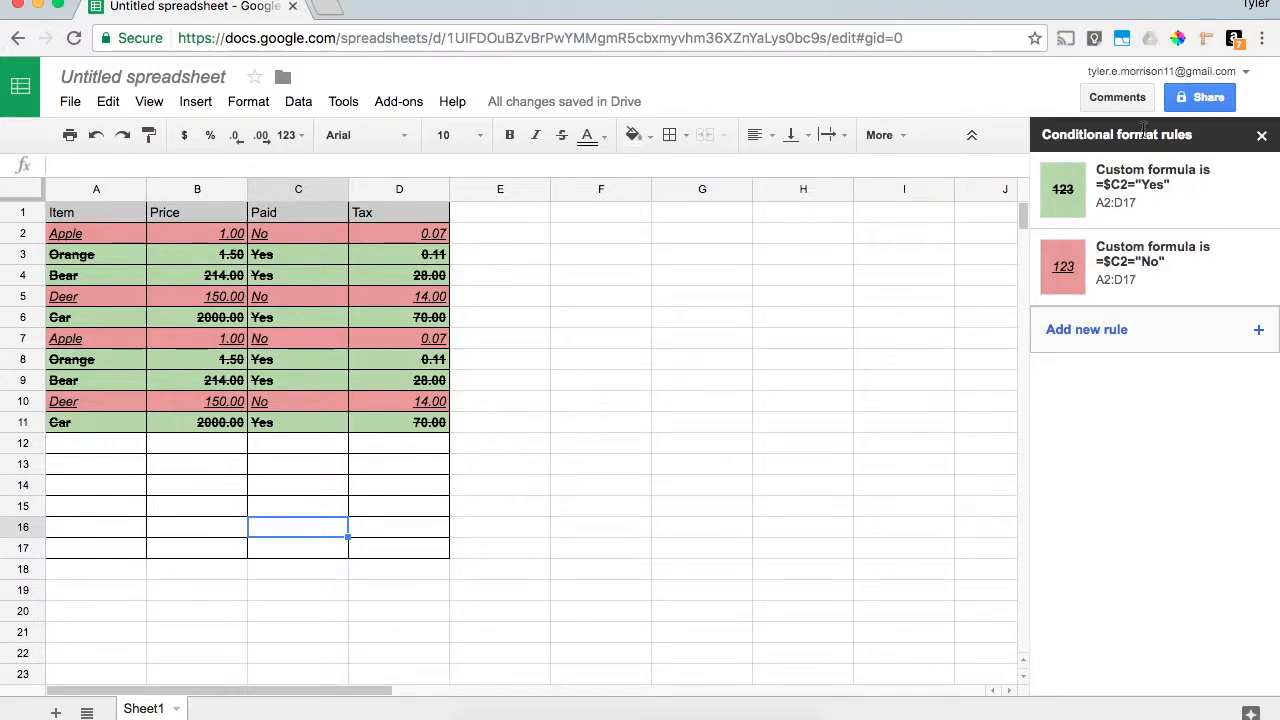
{"action": "left_click", "coordinate": [203, 103]}
{"action": "mouse_move", "coordinate": [258, 106]}
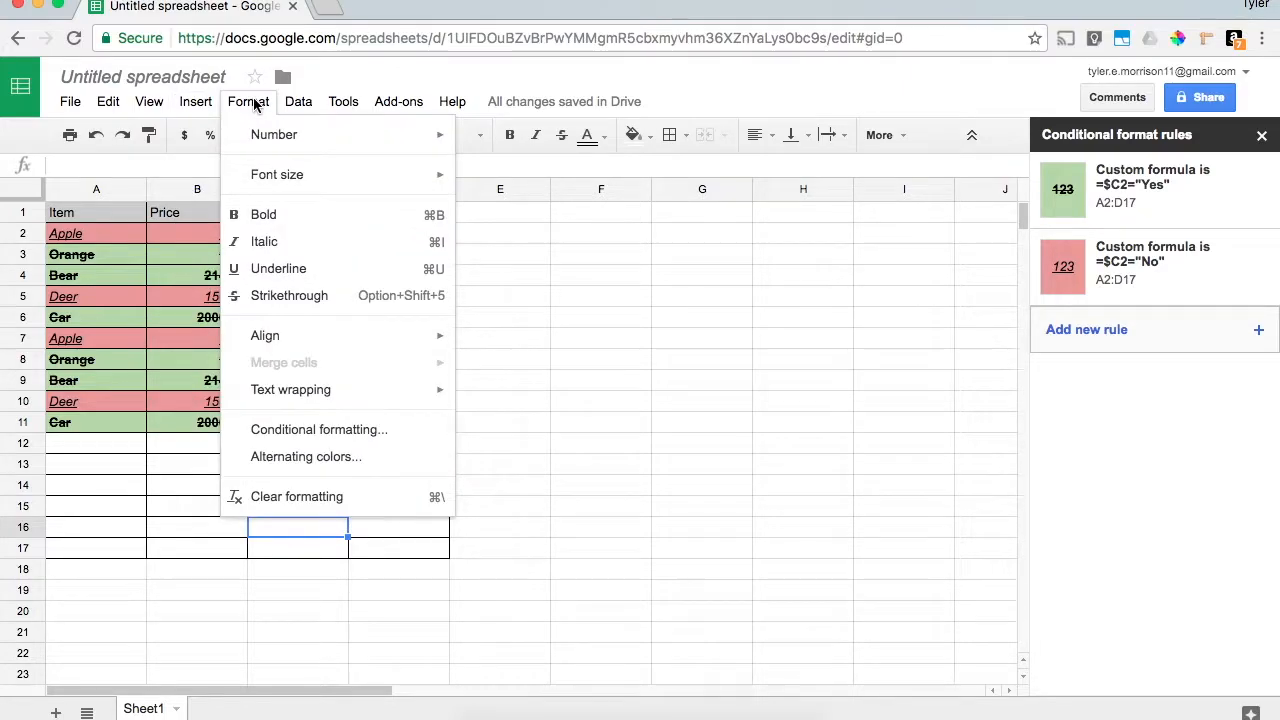
{"action": "mouse_move", "coordinate": [196, 103]}
{"action": "left_click", "coordinate": [244, 160]}
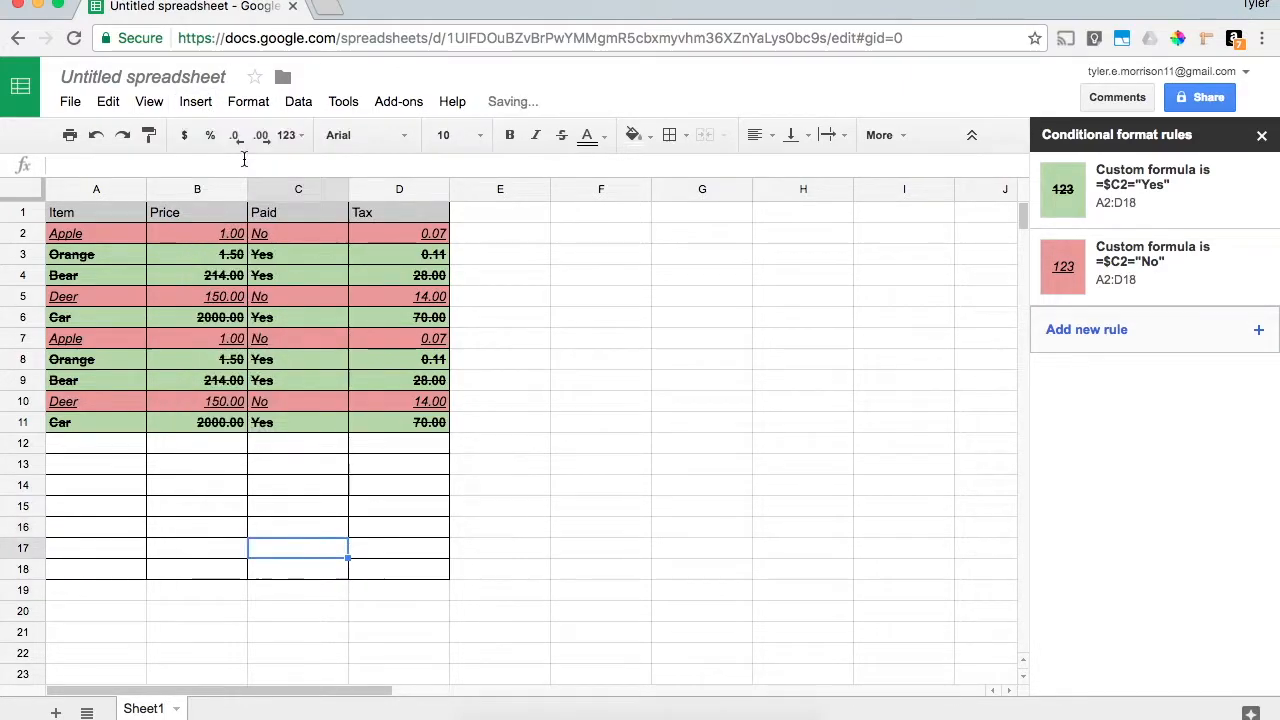
- Fill row 16 with the item Truck, price 6000, paid status No and tax 300
{"action": "left_click", "coordinate": [271, 551]}
{"action": "left_click", "coordinate": [107, 527]}
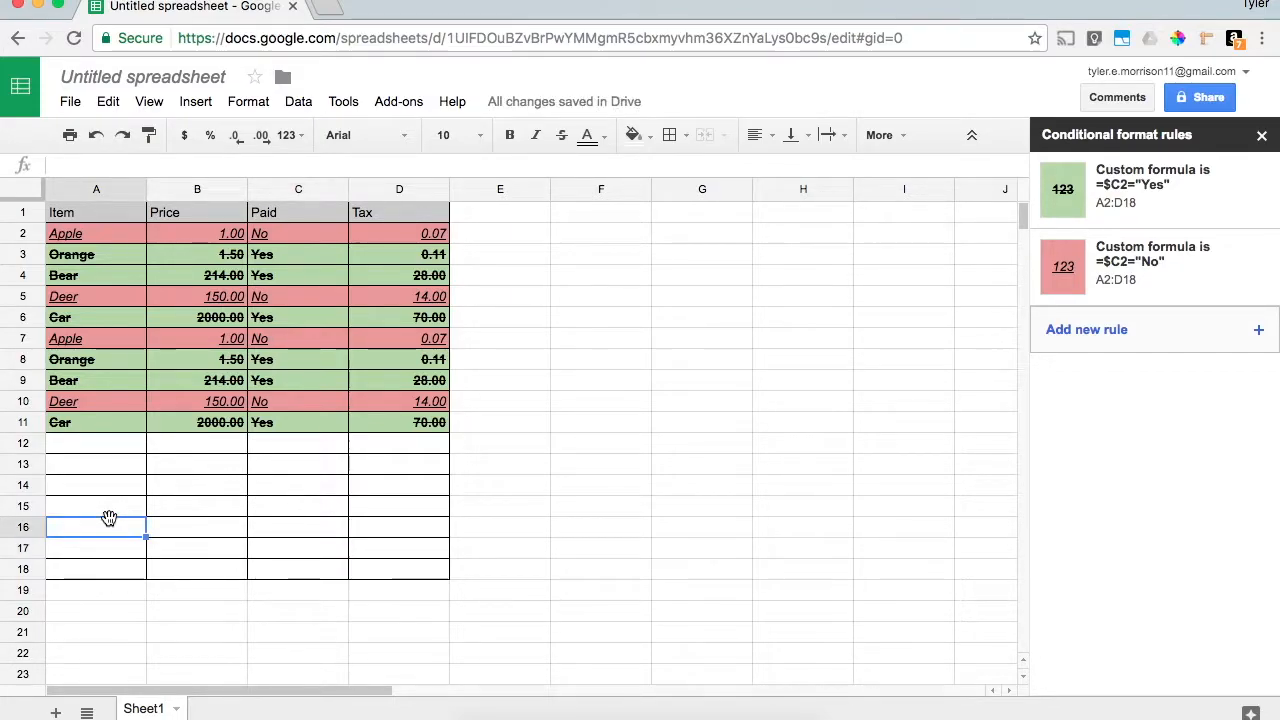
{"action": "left_click", "coordinate": [217, 160]}
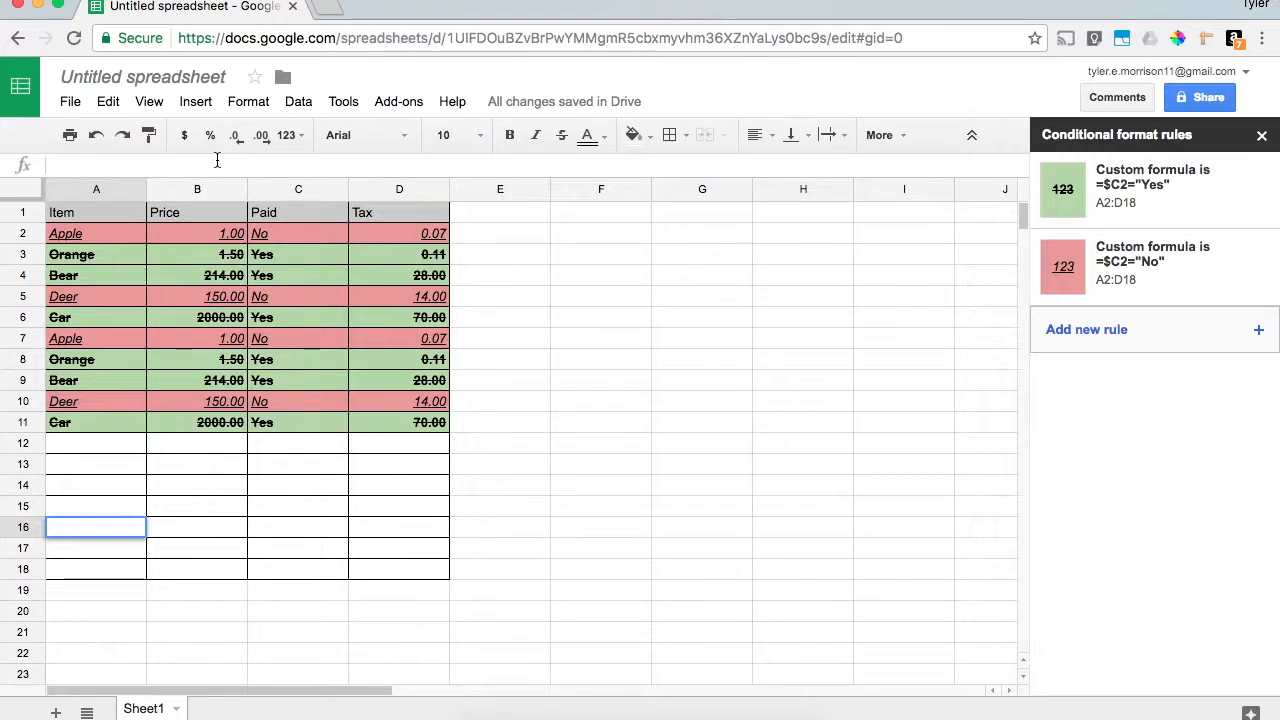
{"action": "type", "text": "Truck"}
{"action": "key", "text": "Tab"}
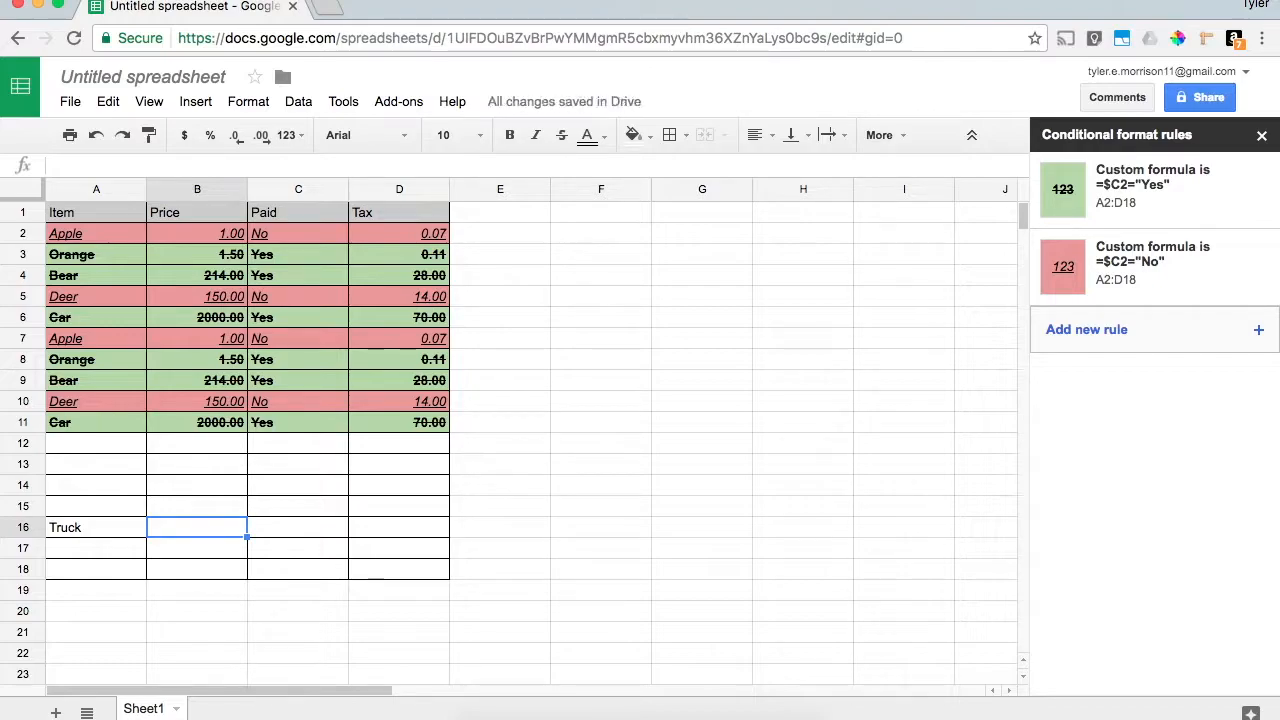
{"action": "type", "text": "6000"}
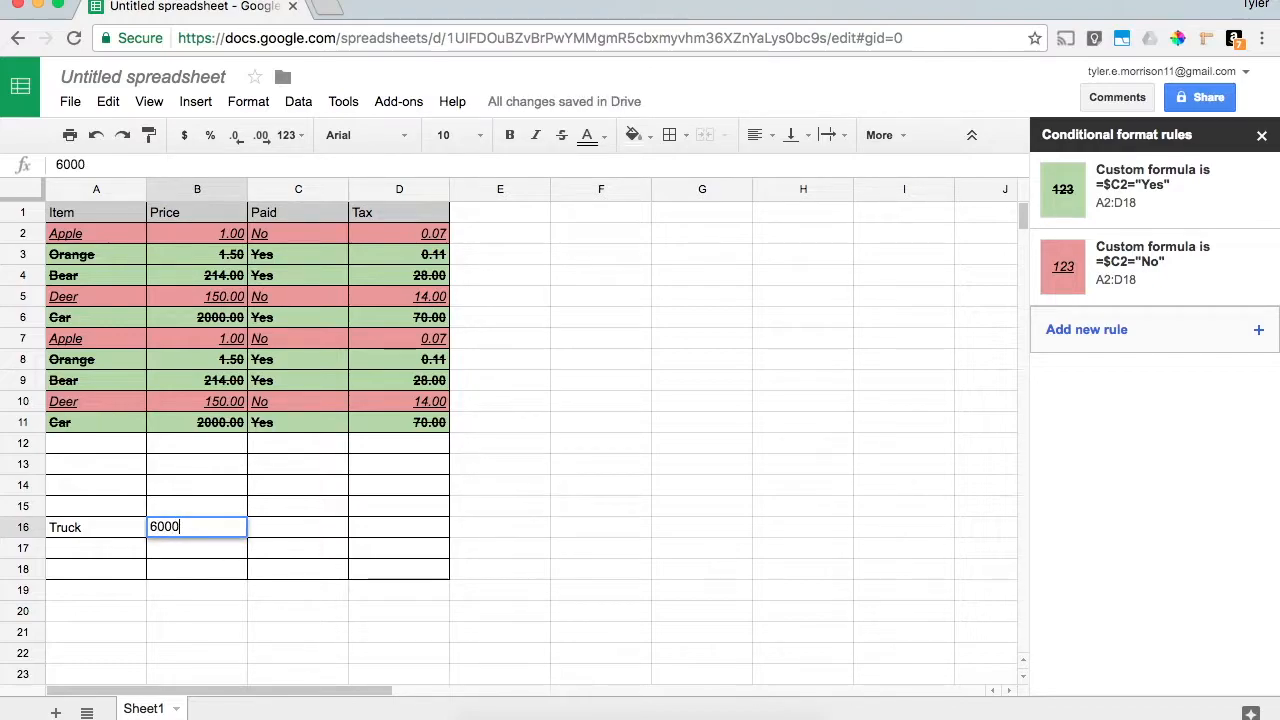
{"action": "key", "text": "Tab"}
{"action": "type", "text": "N"}
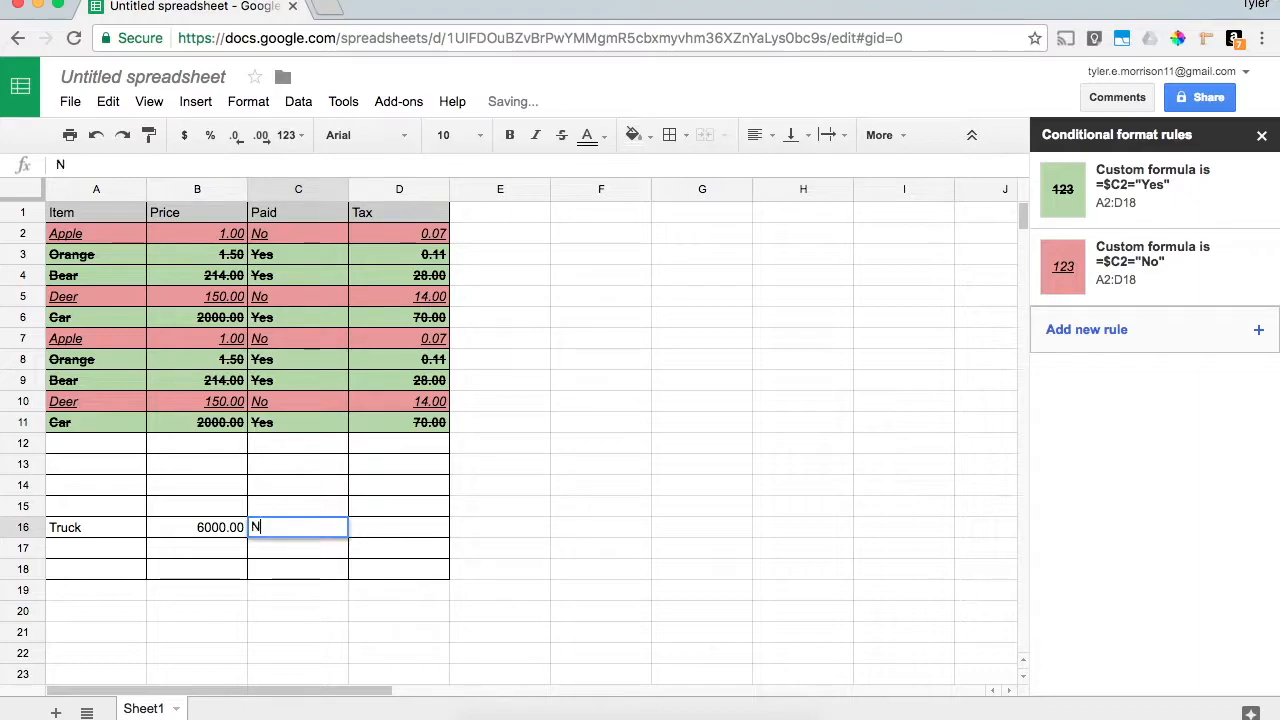
{"action": "key", "text": "Tab"}
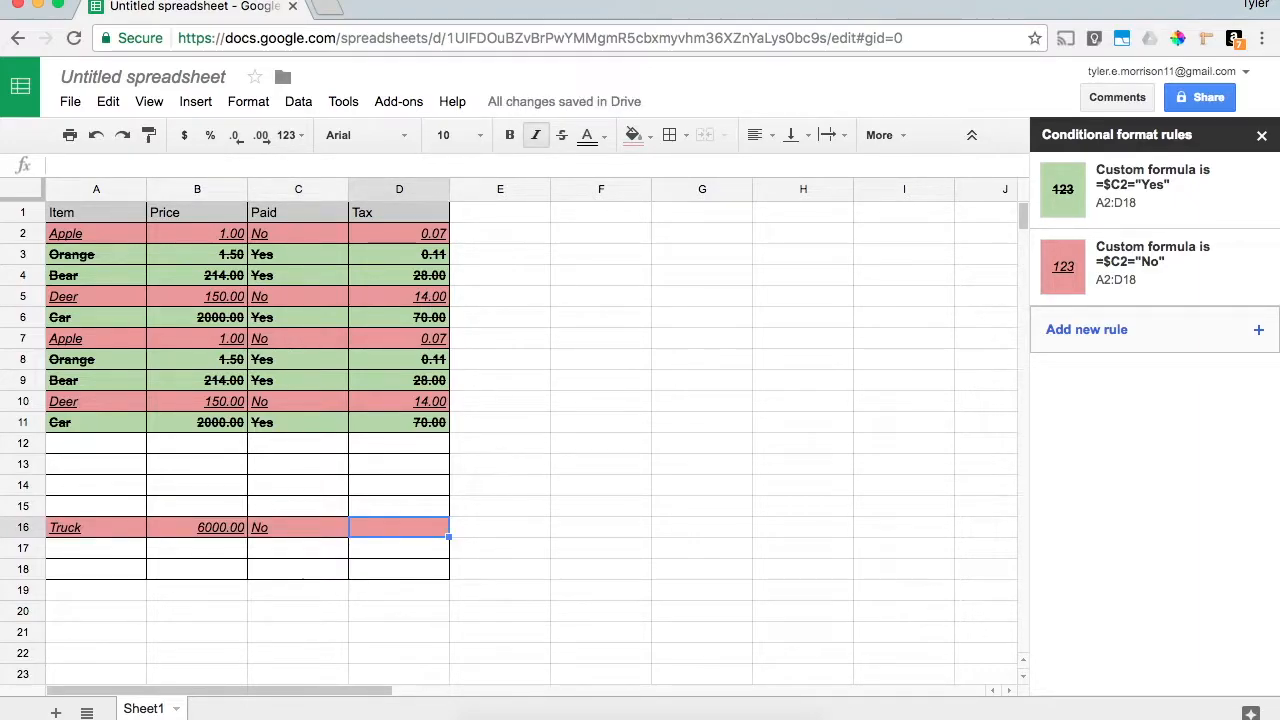
{"action": "type", "text": "300"}
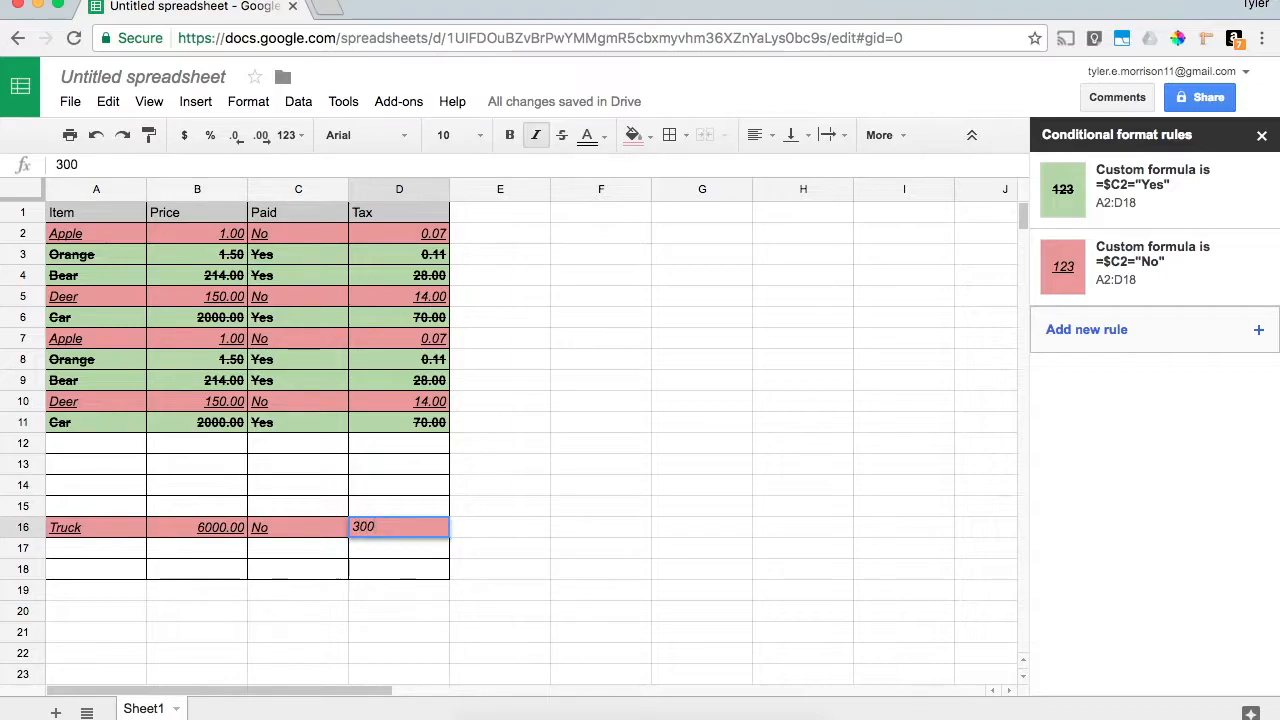
{"action": "key", "text": "Return"}
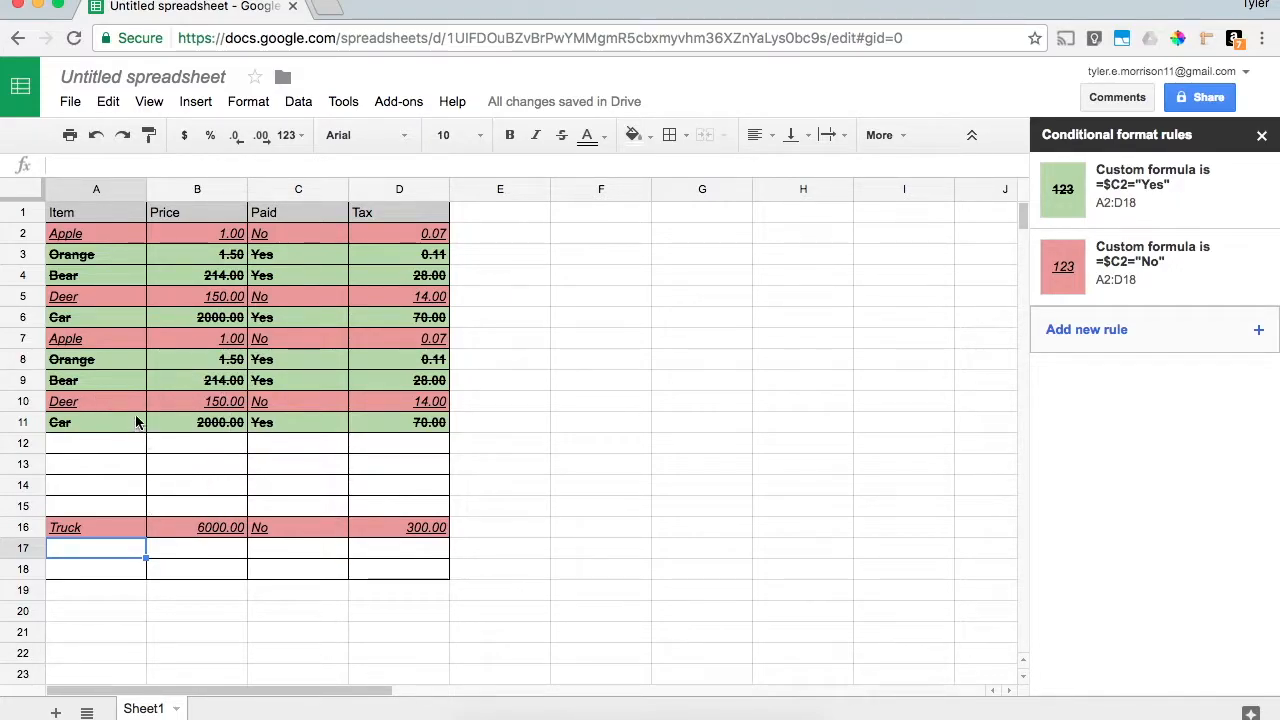
{"action": "left_click", "coordinate": [264, 483]}
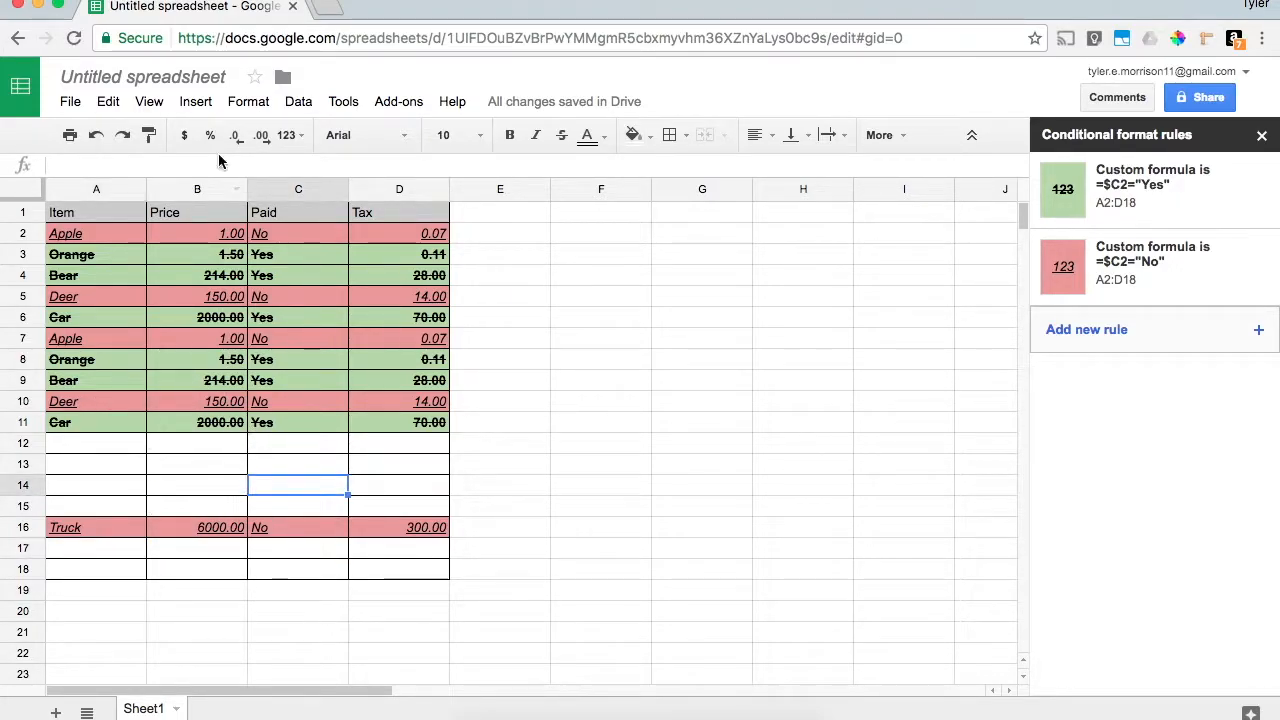
{"action": "left_click", "coordinate": [195, 101]}
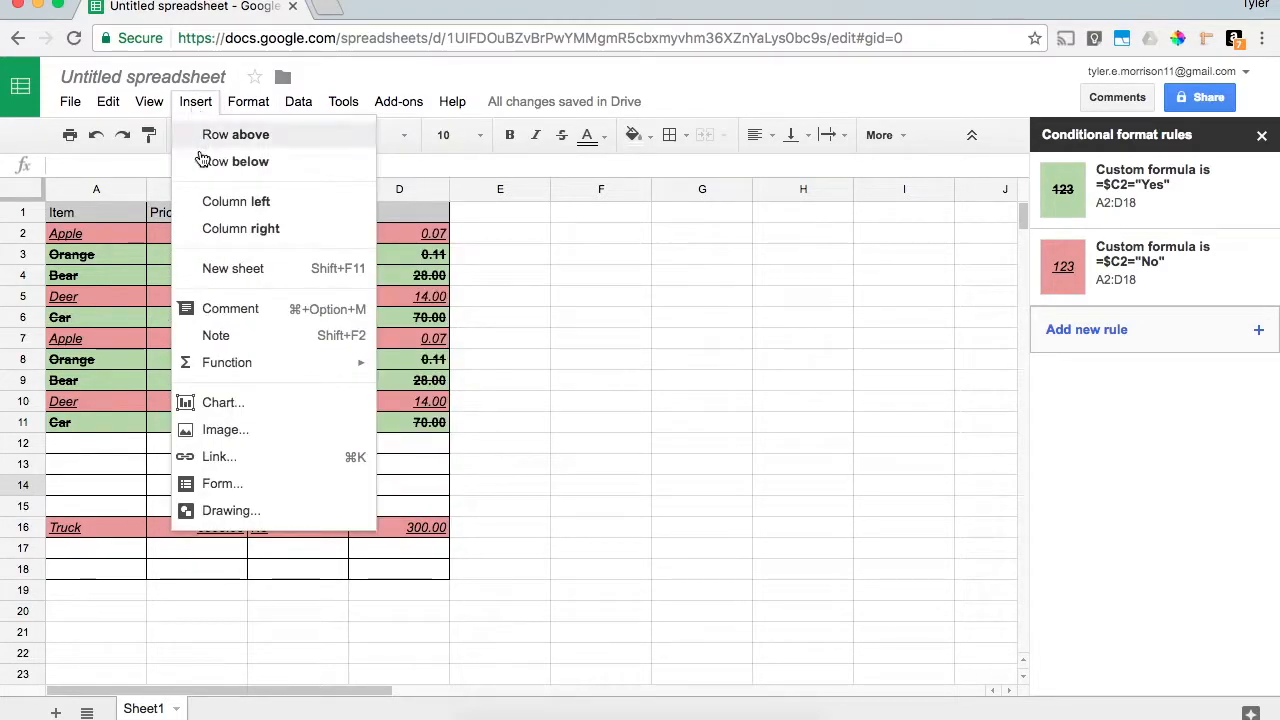
{"action": "left_click", "coordinate": [142, 465]}
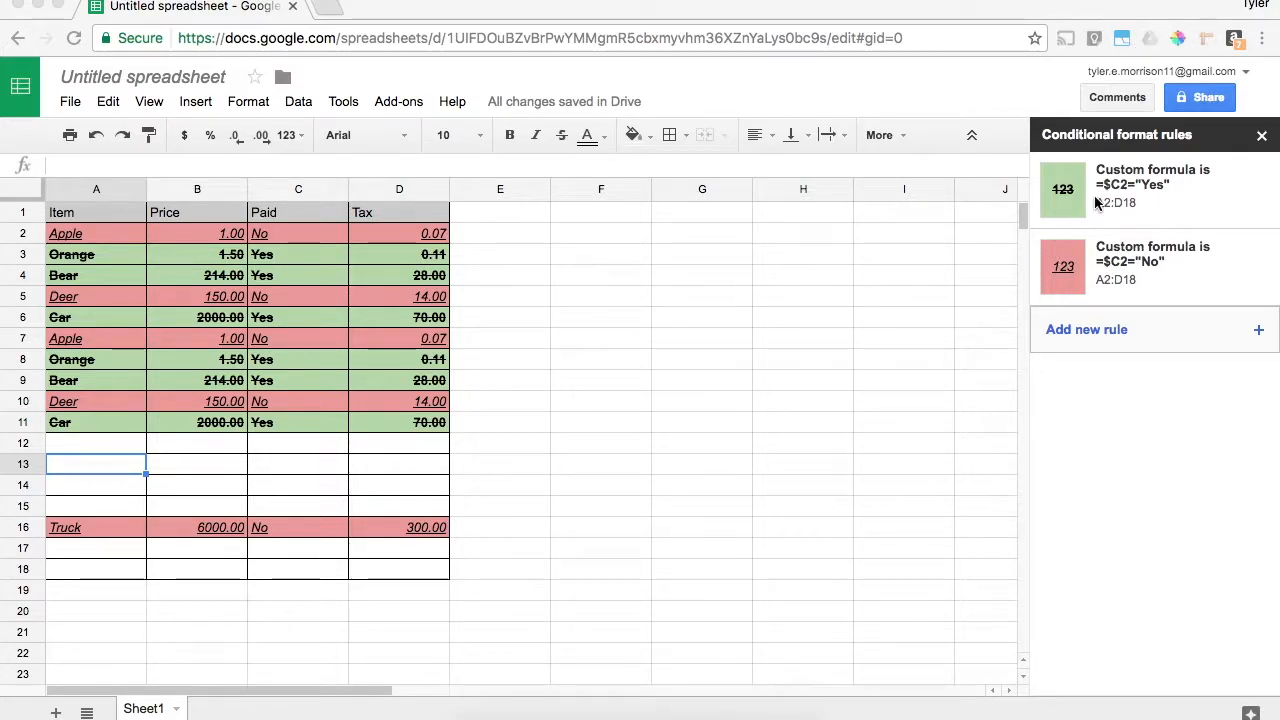
- Try the absolute row reference =$C$2="Yes" in the "Yes" rule's custom formula, and restore it to =$C2="Yes"
{"action": "left_click", "coordinate": [1142, 198]}
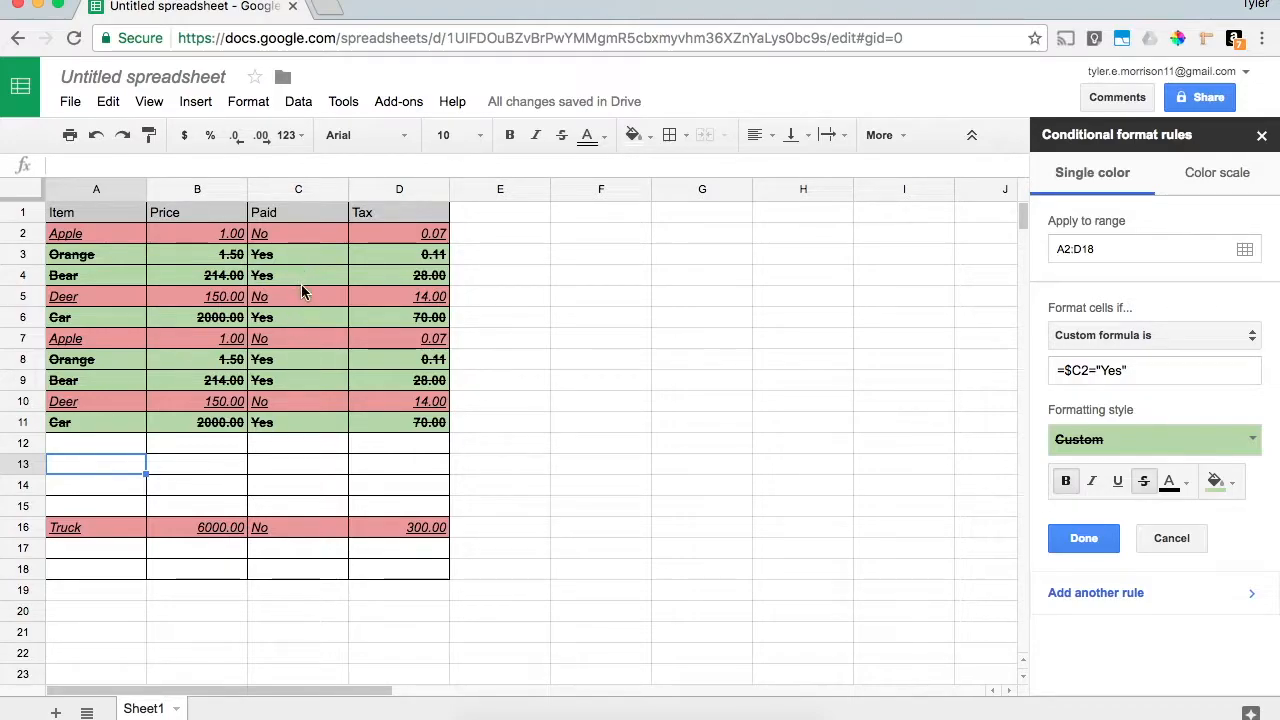
{"action": "left_click", "coordinate": [1080, 374]}
{"action": "type", "text": "$"}
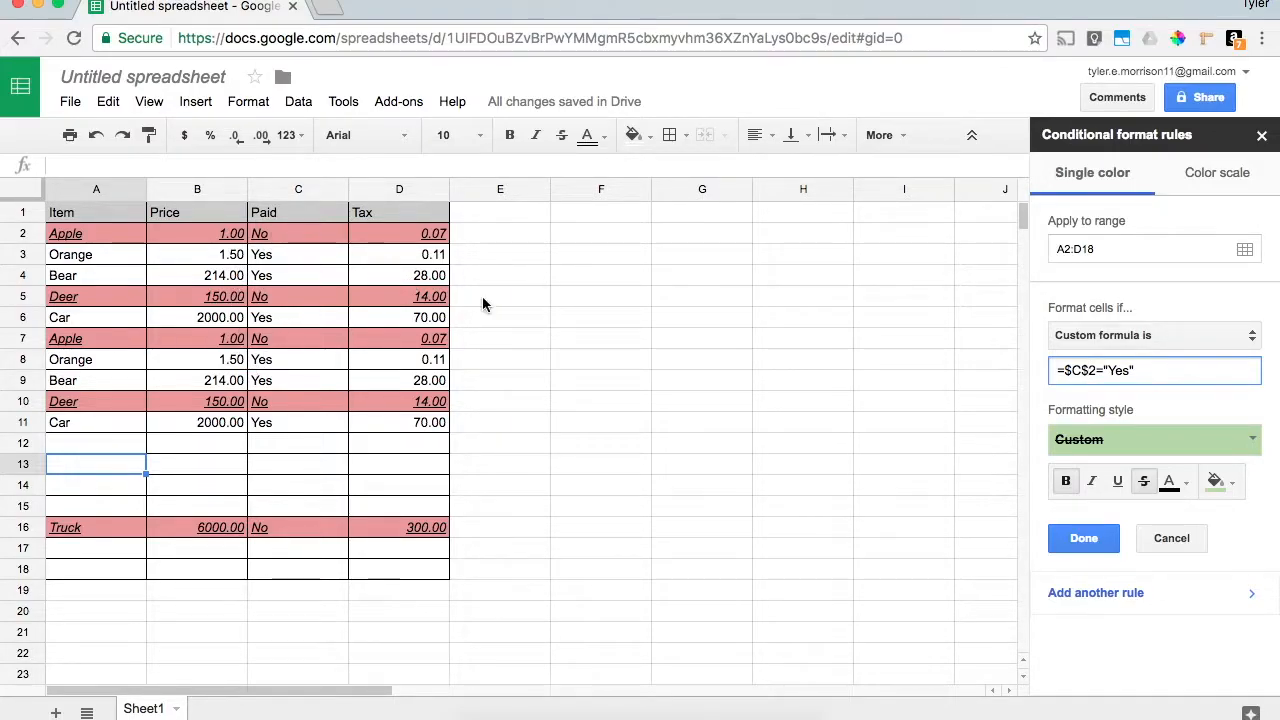
{"action": "key", "text": "BackSpace"}
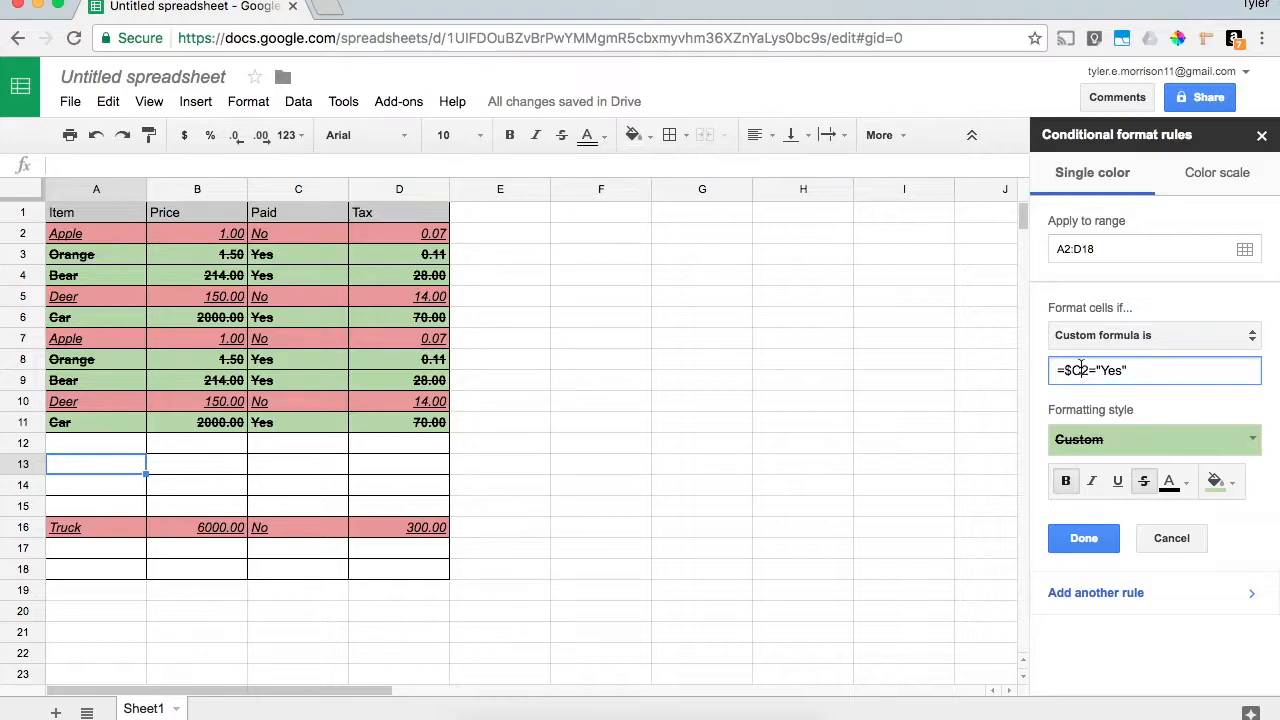
- Try the fully relative reference =C2="Yes" in the "Yes" rule's custom formula, and restore it to =$C2="Yes"
{"action": "key", "text": "BackSpace"}
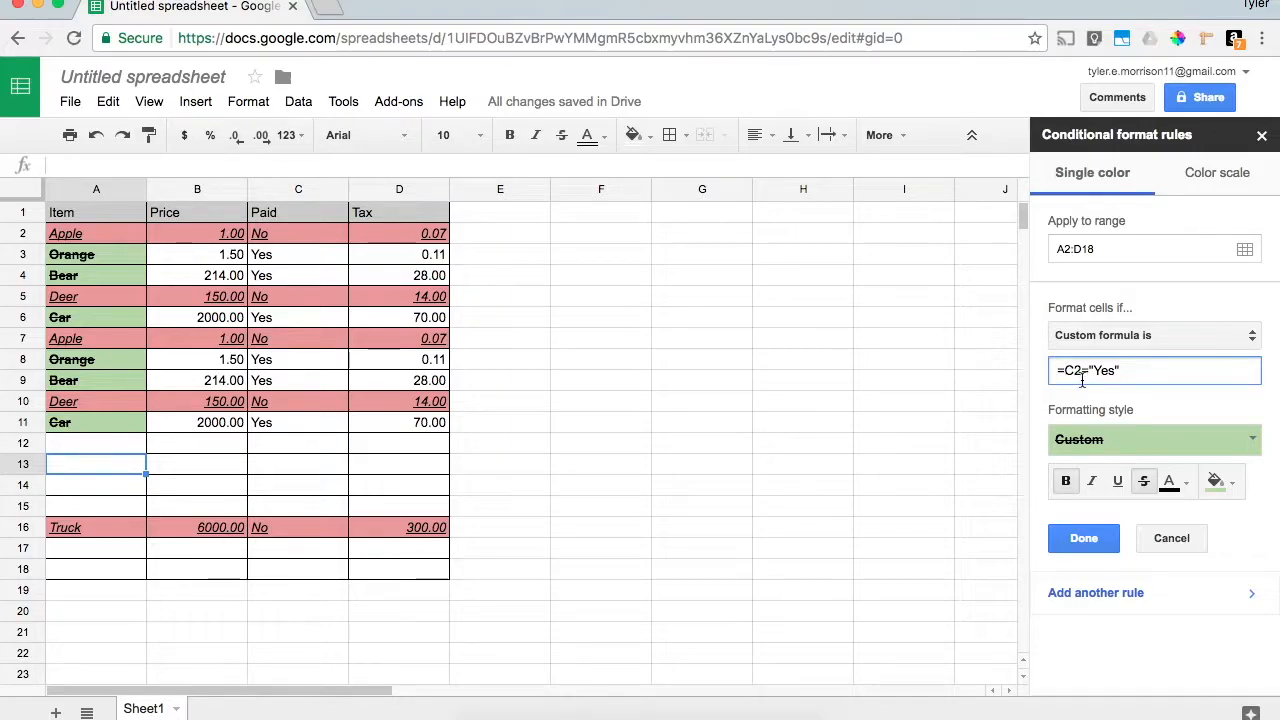
{"action": "type", "text": "$"}
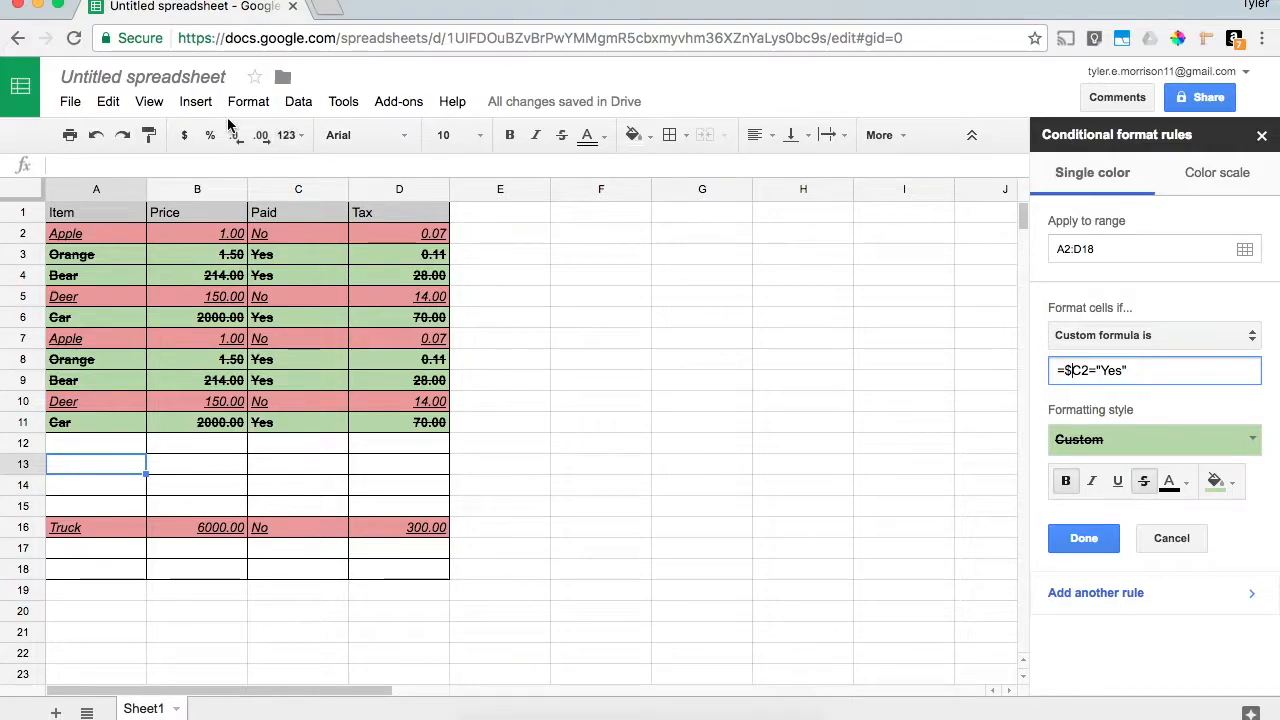
- Shade cells F1:F6 light gray as a vertical header column
{"action": "left_click_drag", "start_coordinate": [600, 212], "coordinate": [600, 328]}
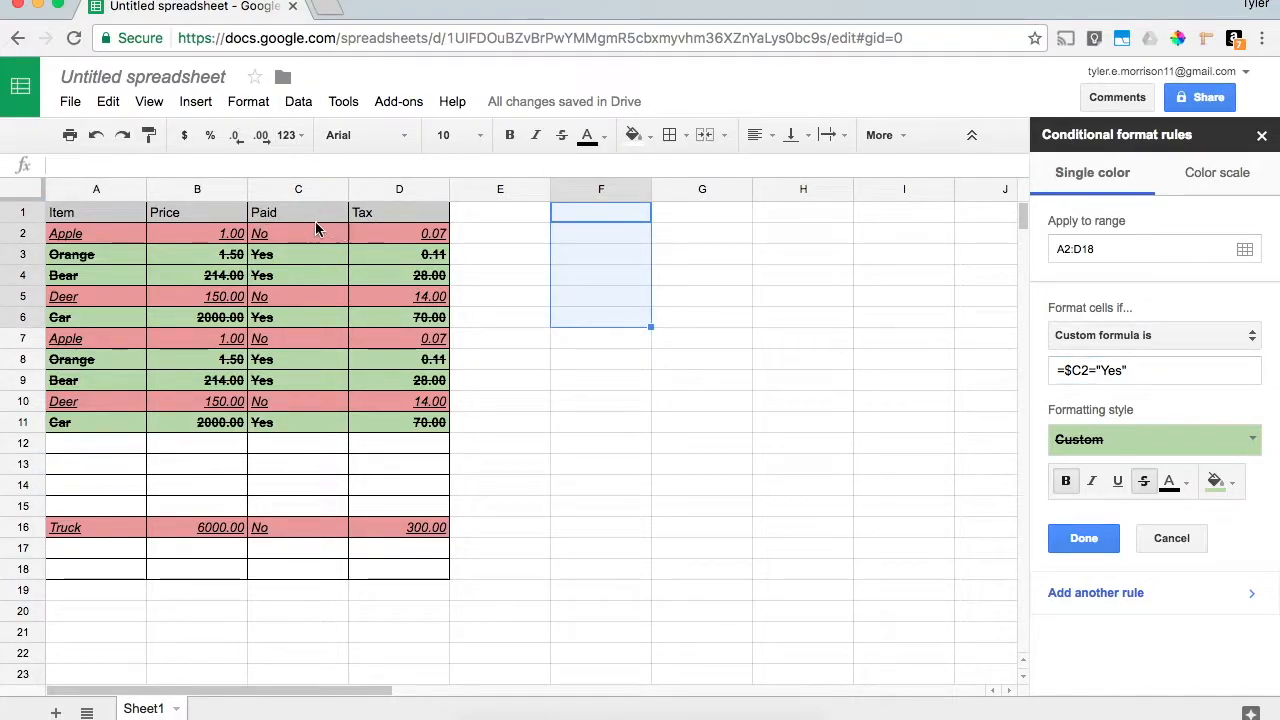
{"action": "left_click", "coordinate": [634, 136]}
{"action": "left_click", "coordinate": [748, 196]}
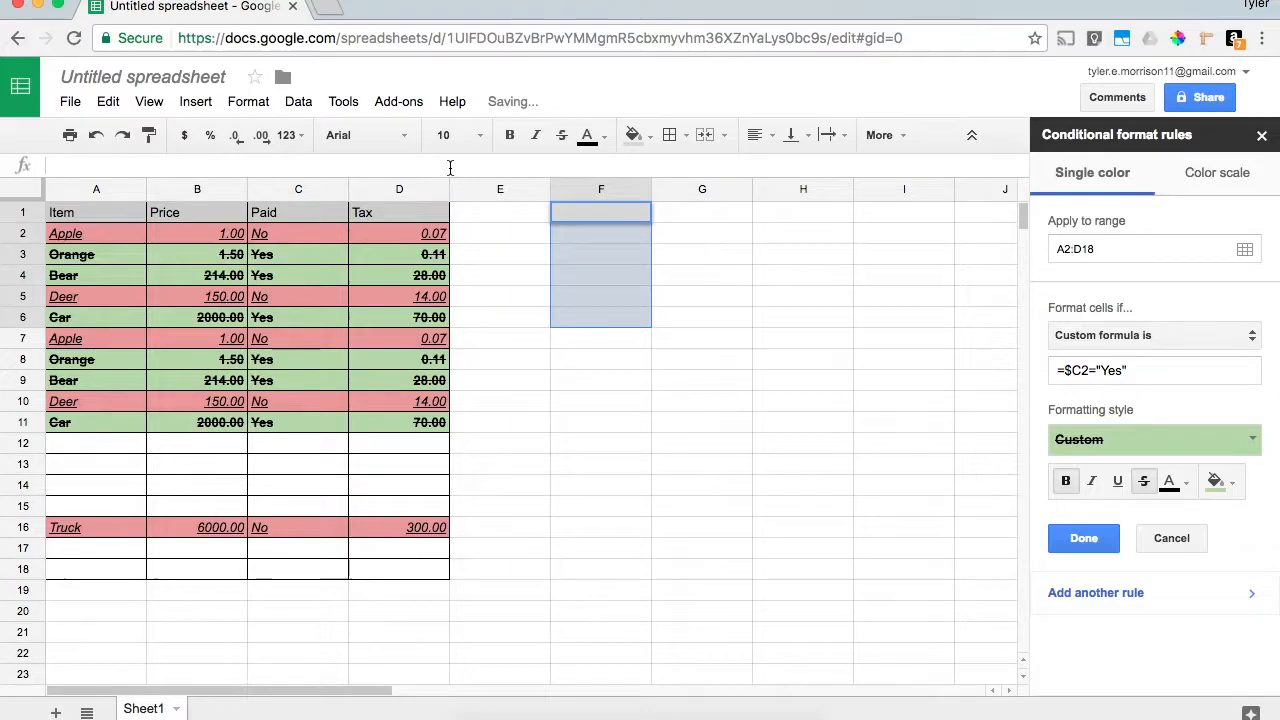
- Enter the labels Item, Price, Paid and Tax down cells F1:F4
{"action": "type", "text": "Item"}
{"action": "key", "text": "Return"}
{"action": "type", "text": "Price"}
{"action": "key", "text": "Return"}
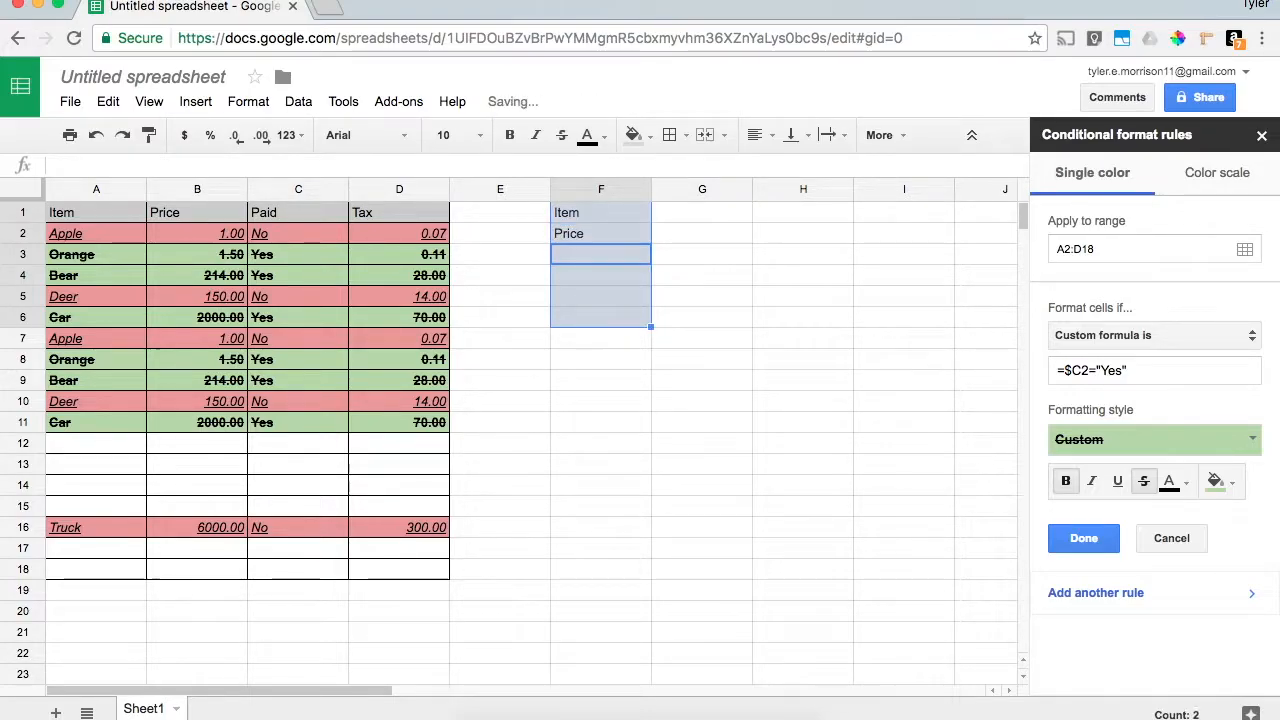
{"action": "type", "text": "Paid"}
{"action": "key", "text": "Return"}
{"action": "type", "text": "T"}
{"action": "key", "text": "BackSpace"}
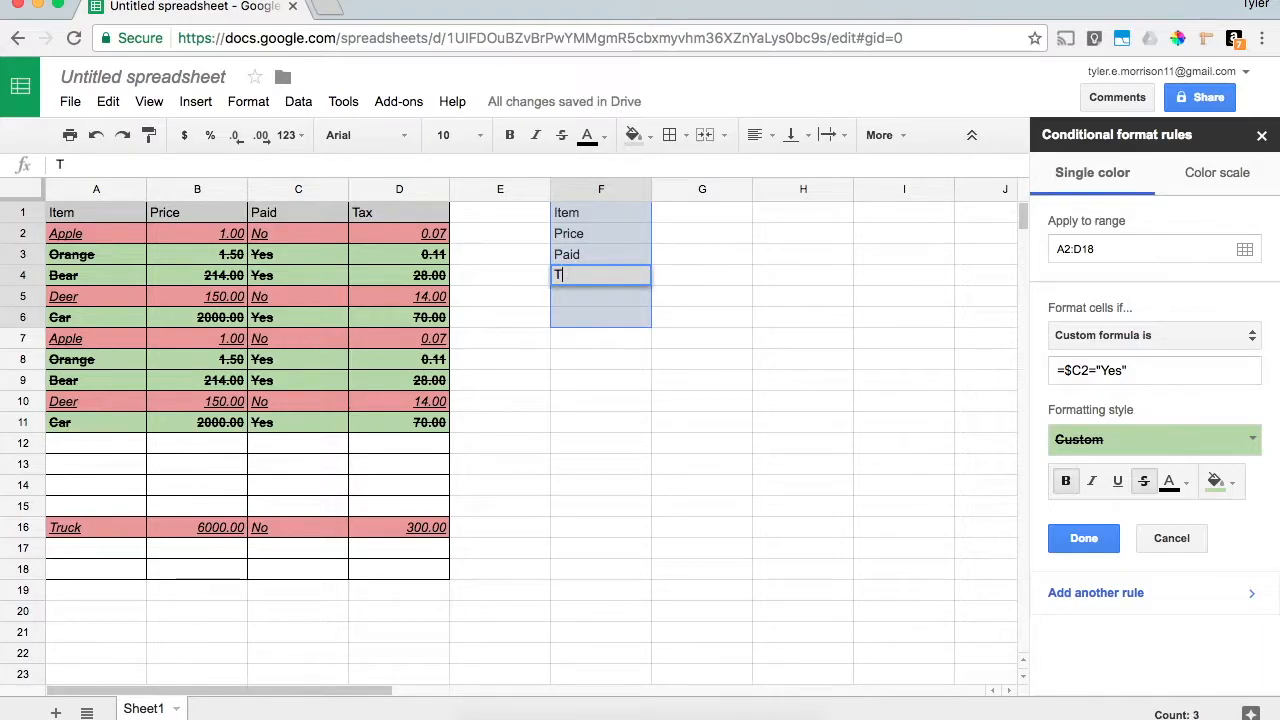
{"action": "type", "text": "ax"}
{"action": "left_click", "coordinate": [693, 269]}
- Fill G1:G4 with the item apple, price 1, paid status no and tax 0.07
{"action": "left_click", "coordinate": [697, 212]}
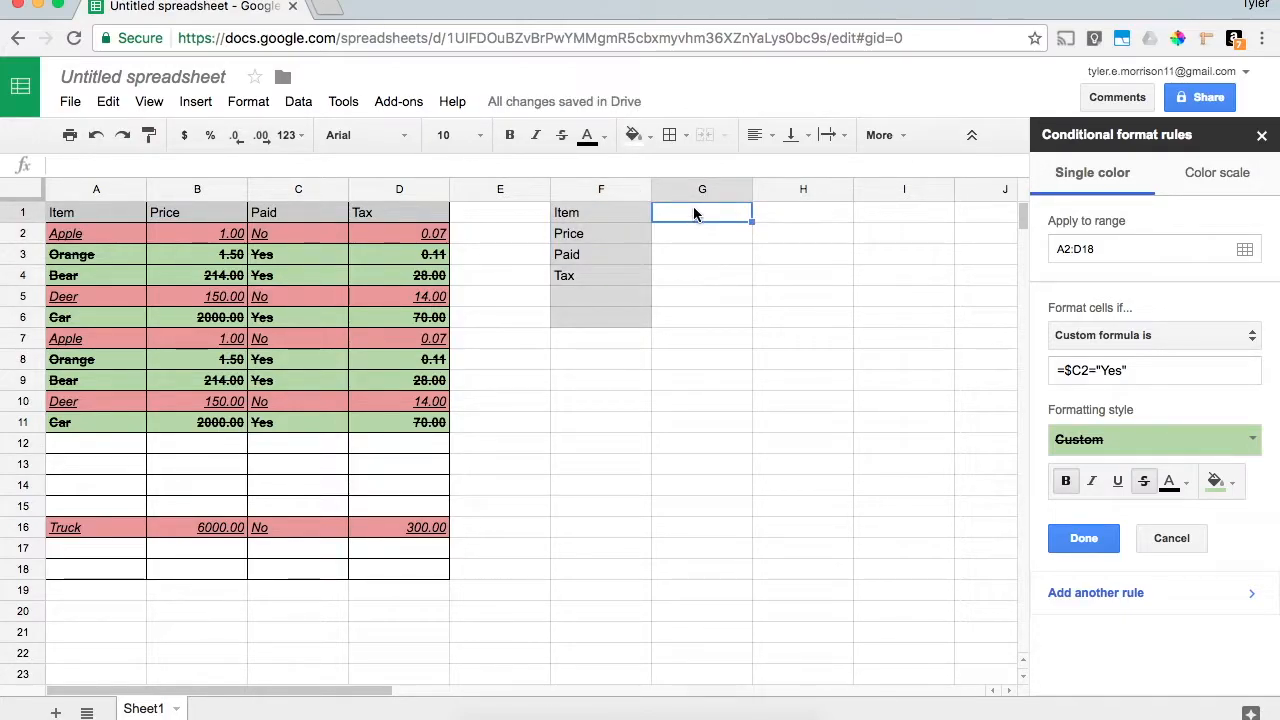
{"action": "left_click", "coordinate": [361, 165]}
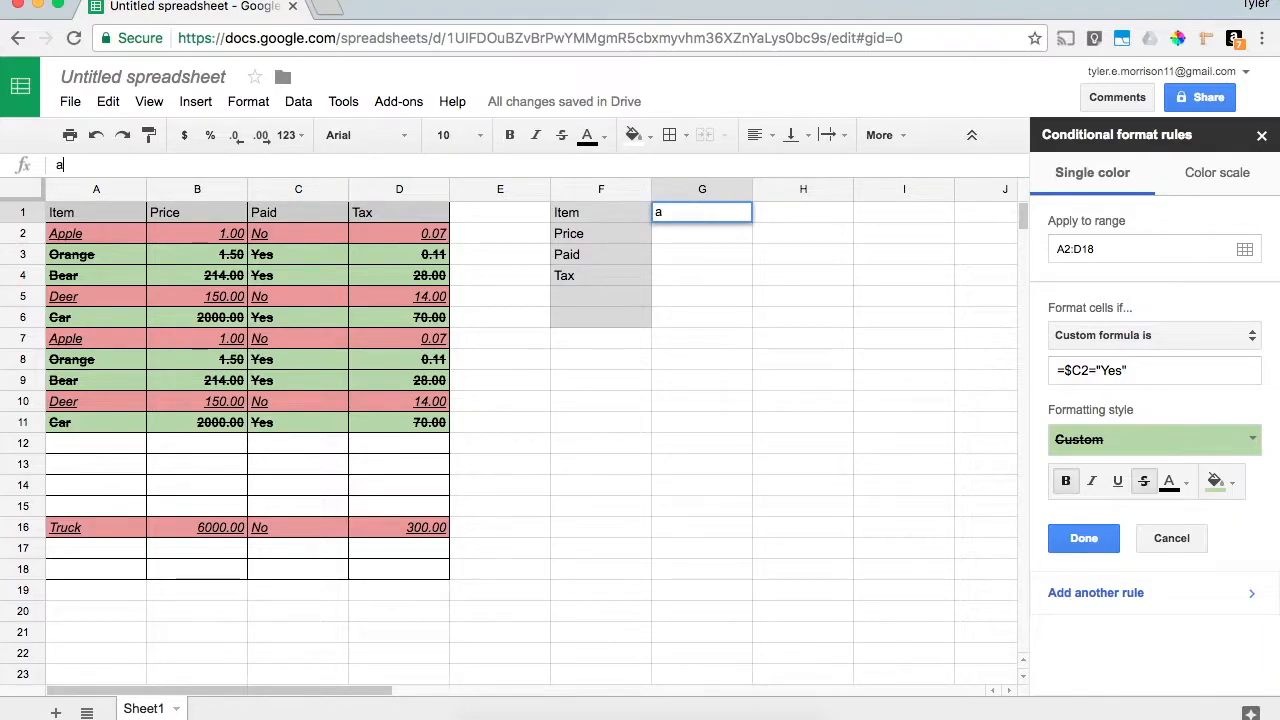
{"action": "key", "text": "Return"}
{"action": "type", "text": "1"}
{"action": "key", "text": "Return"}
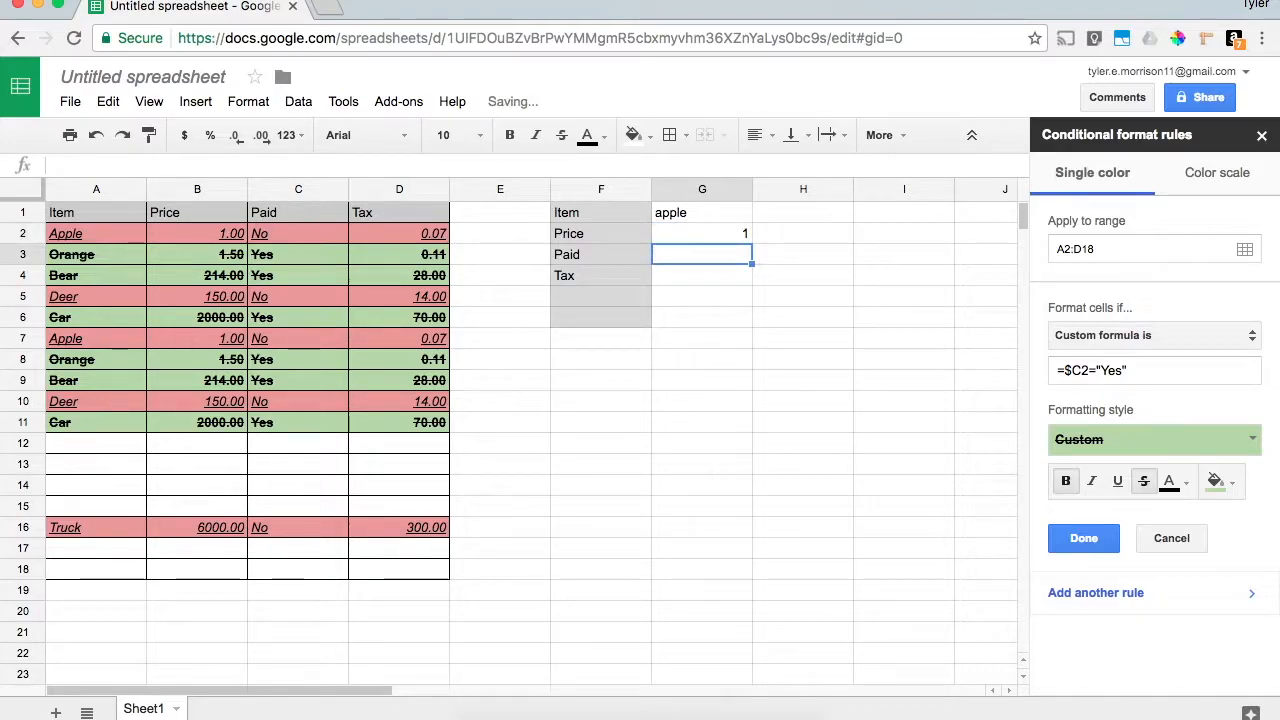
{"action": "type", "text": "no"}
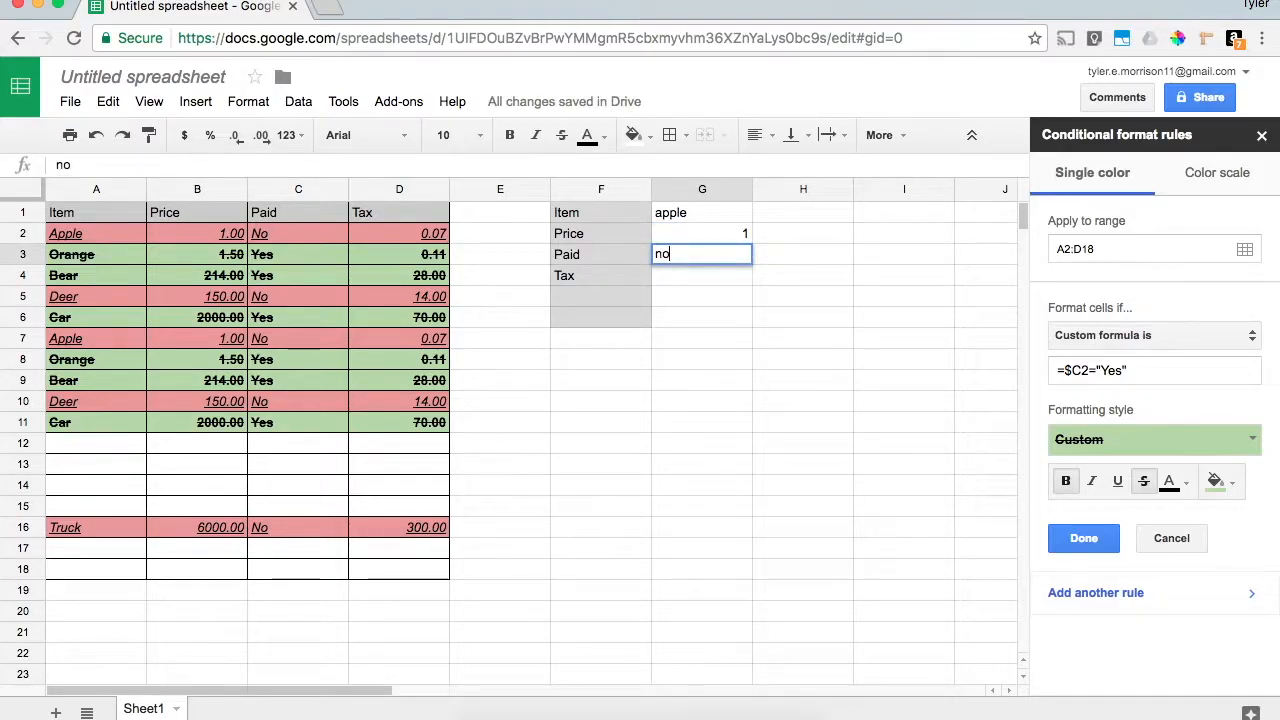
{"action": "key", "text": "Return"}
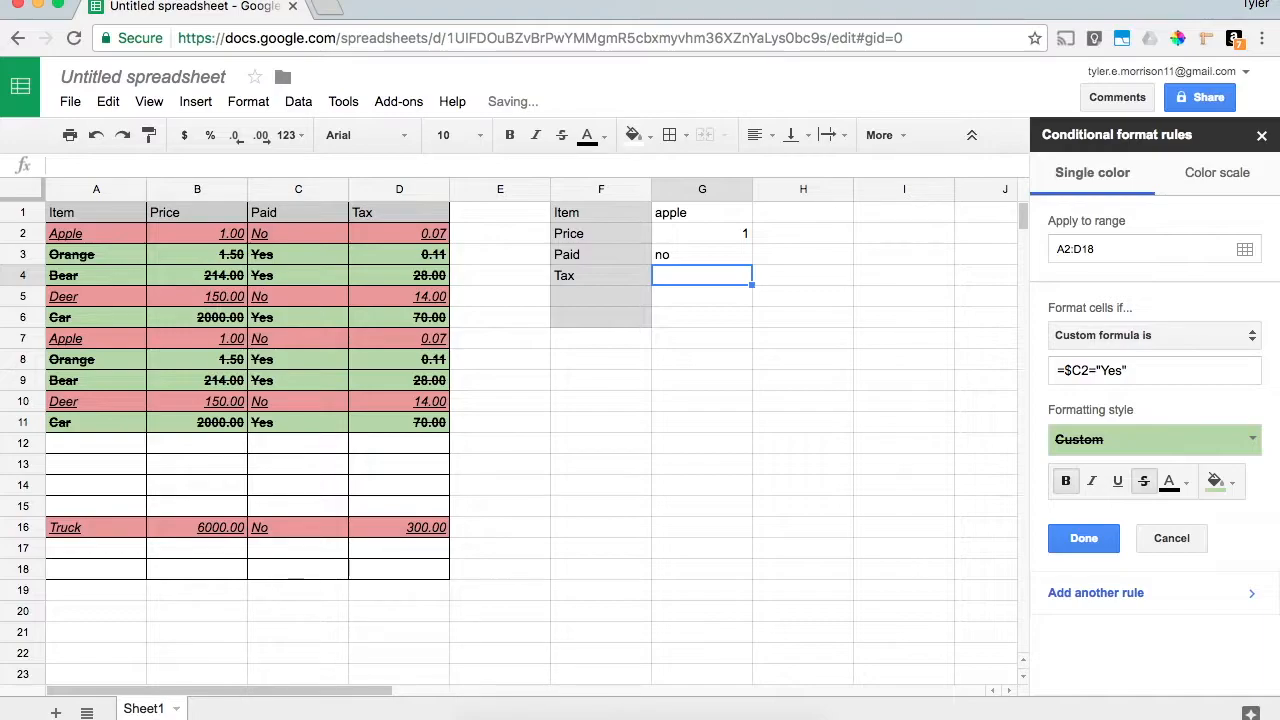
{"action": "type", "text": "0.0"}
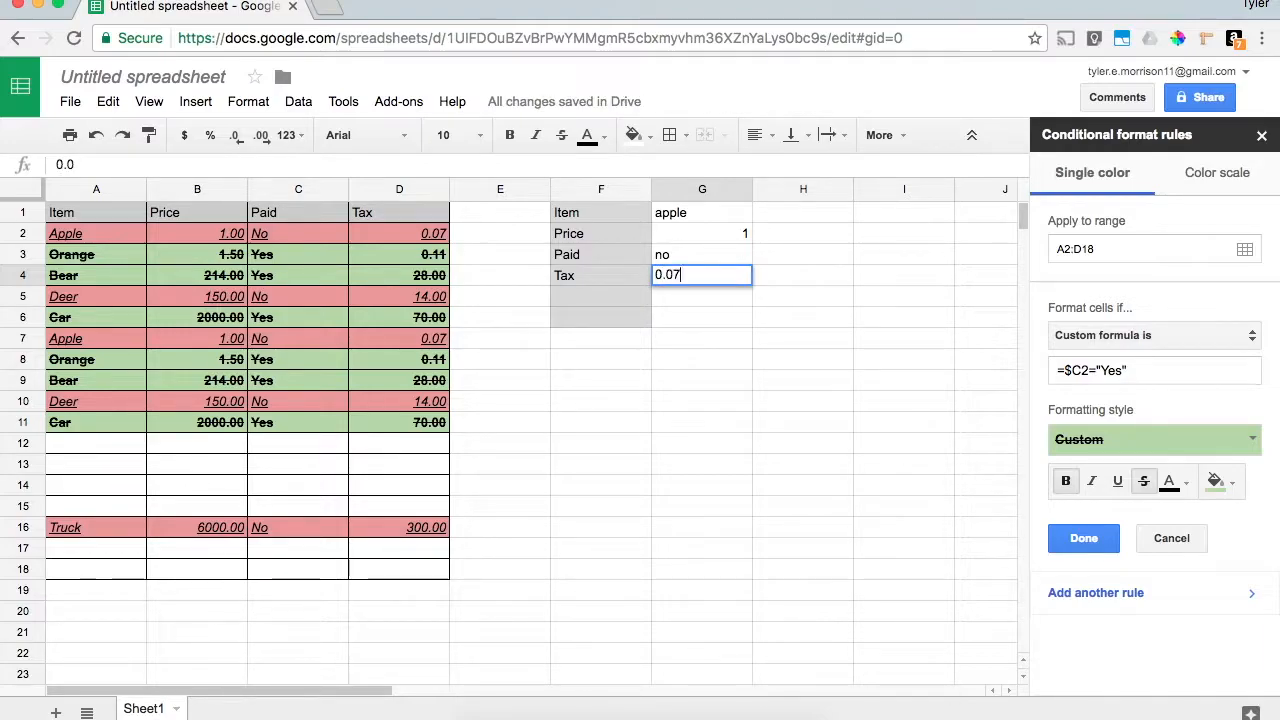
{"action": "type", "text": "7"}
{"action": "key", "text": "Return"}
- Format the apple price in G2 to show two decimal places
{"action": "left_click", "coordinate": [725, 215]}
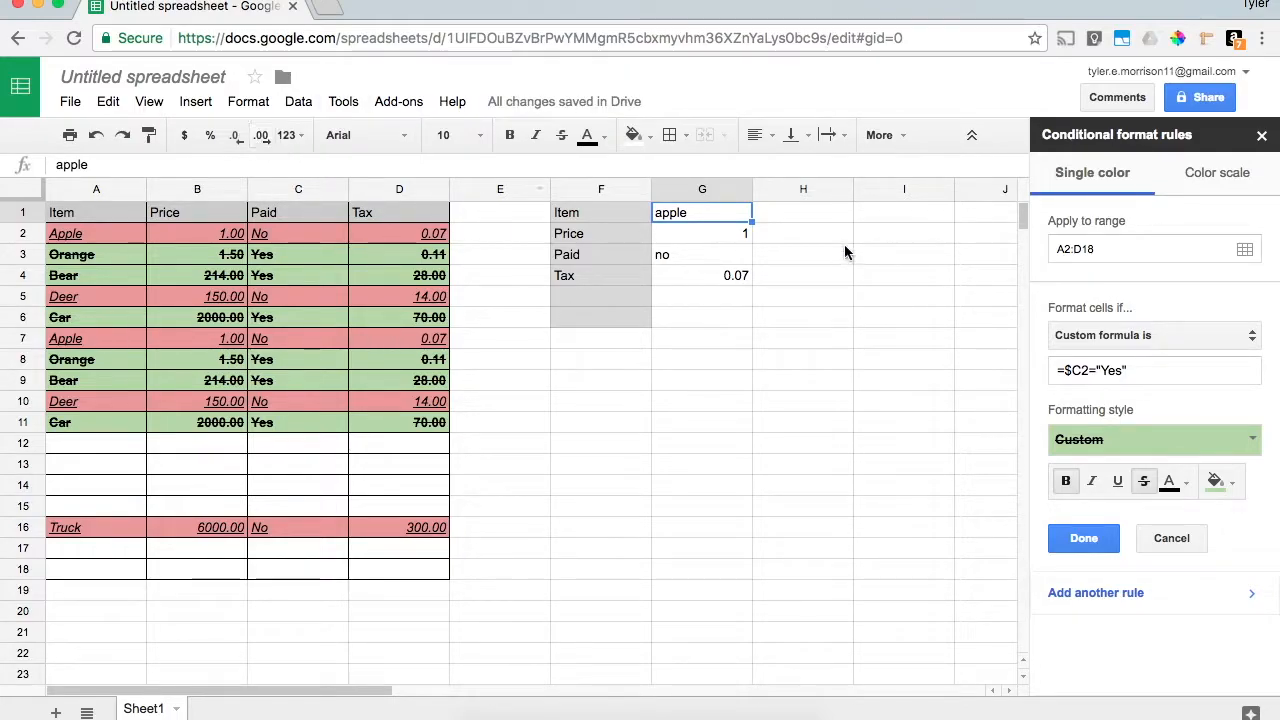
{"action": "left_click", "coordinate": [735, 236]}
{"action": "left_click", "coordinate": [267, 139]}
{"action": "left_click", "coordinate": [267, 139]}
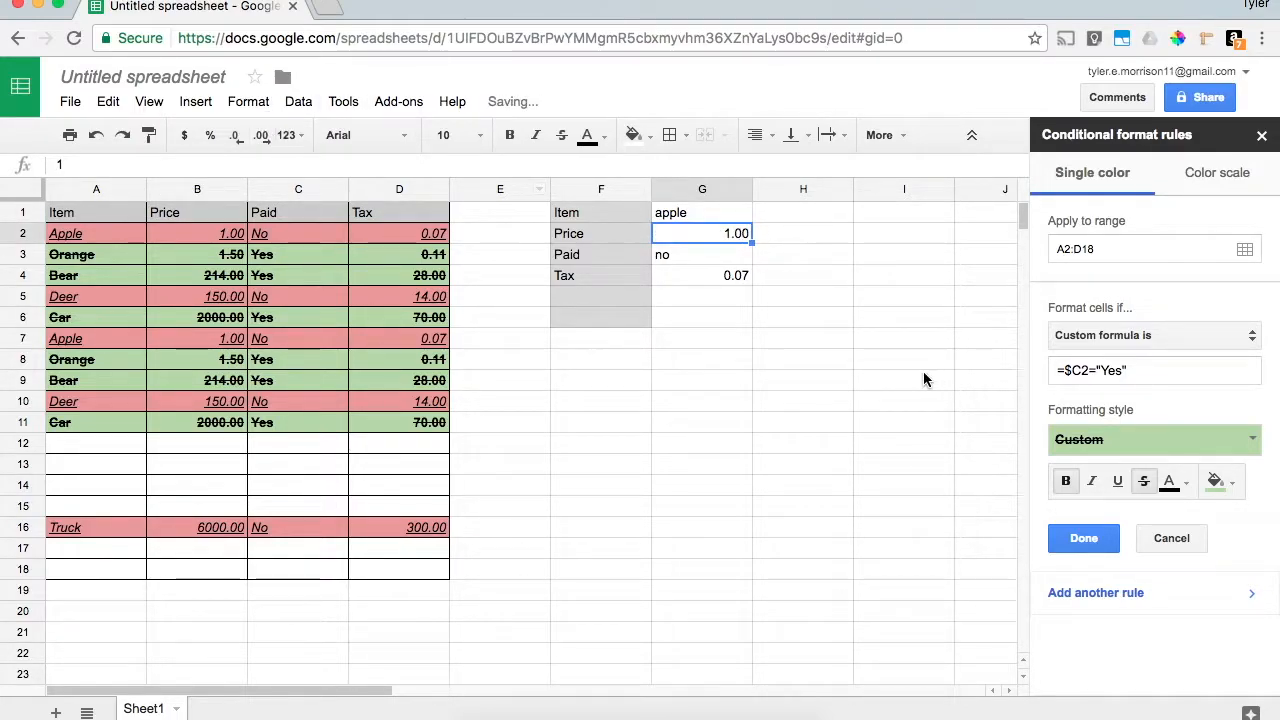
{"action": "left_click", "coordinate": [800, 317]}
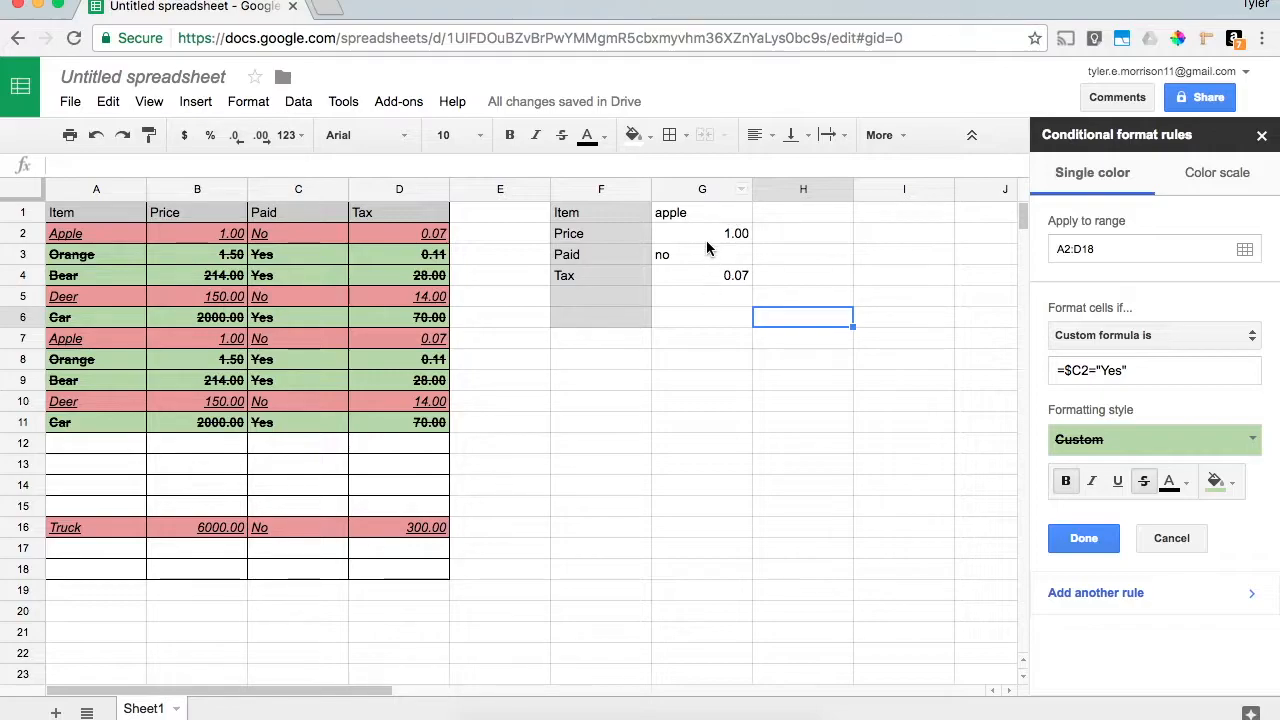
{"action": "left_click", "coordinate": [826, 294]}
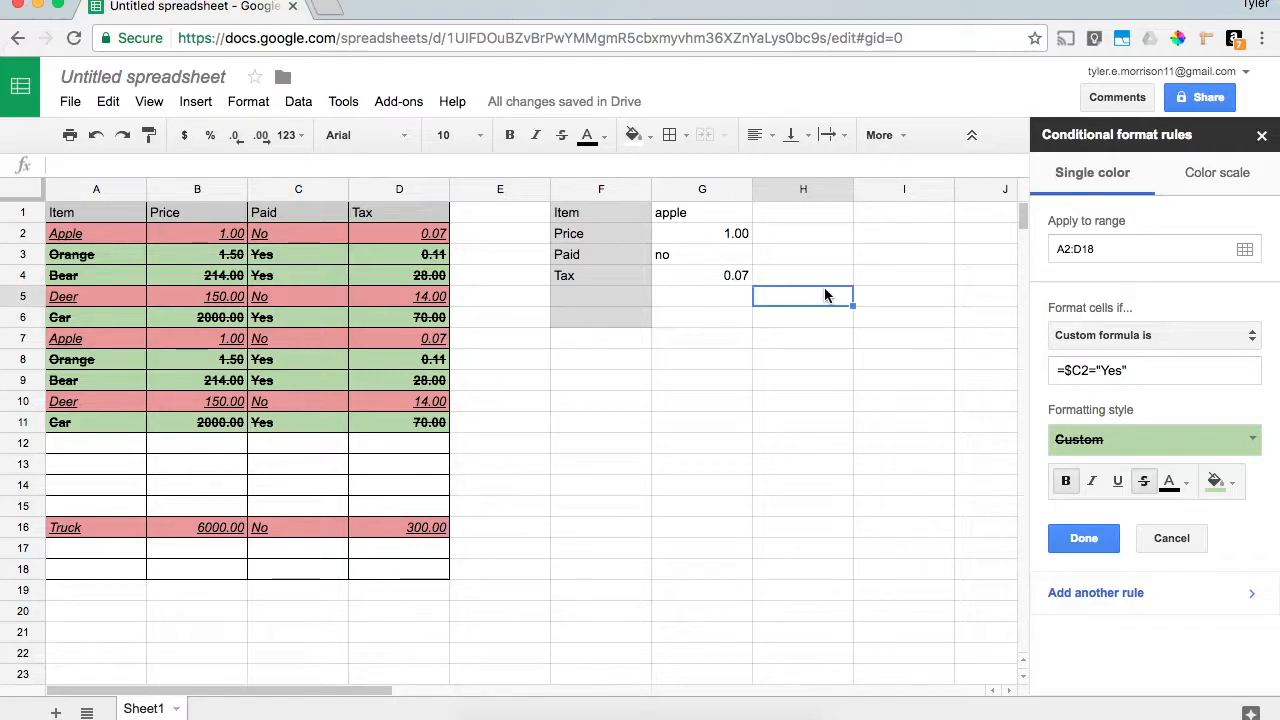
- Start a new conditional format rule for G1:G4 that uses the "Custom formula is" condition
{"action": "left_click", "coordinate": [1261, 137]}
{"action": "left_click", "coordinate": [712, 305]}
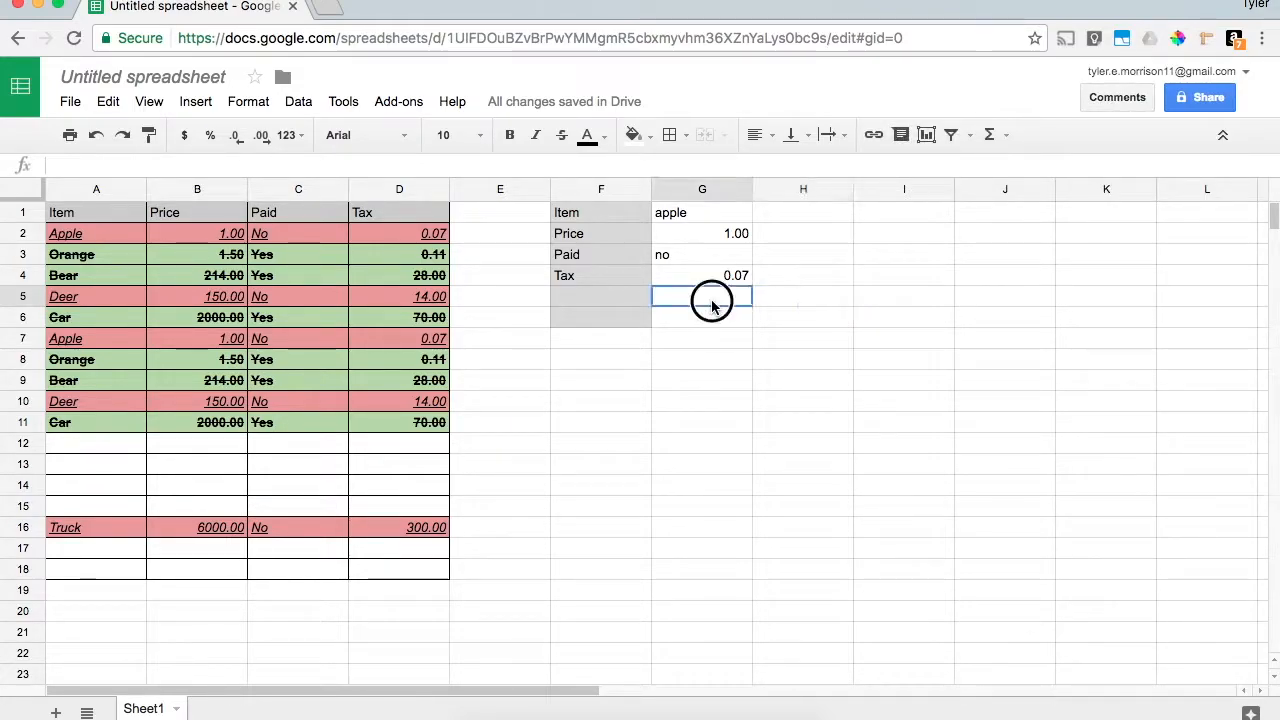
{"action": "left_click_drag", "start_coordinate": [709, 279], "coordinate": [697, 220]}
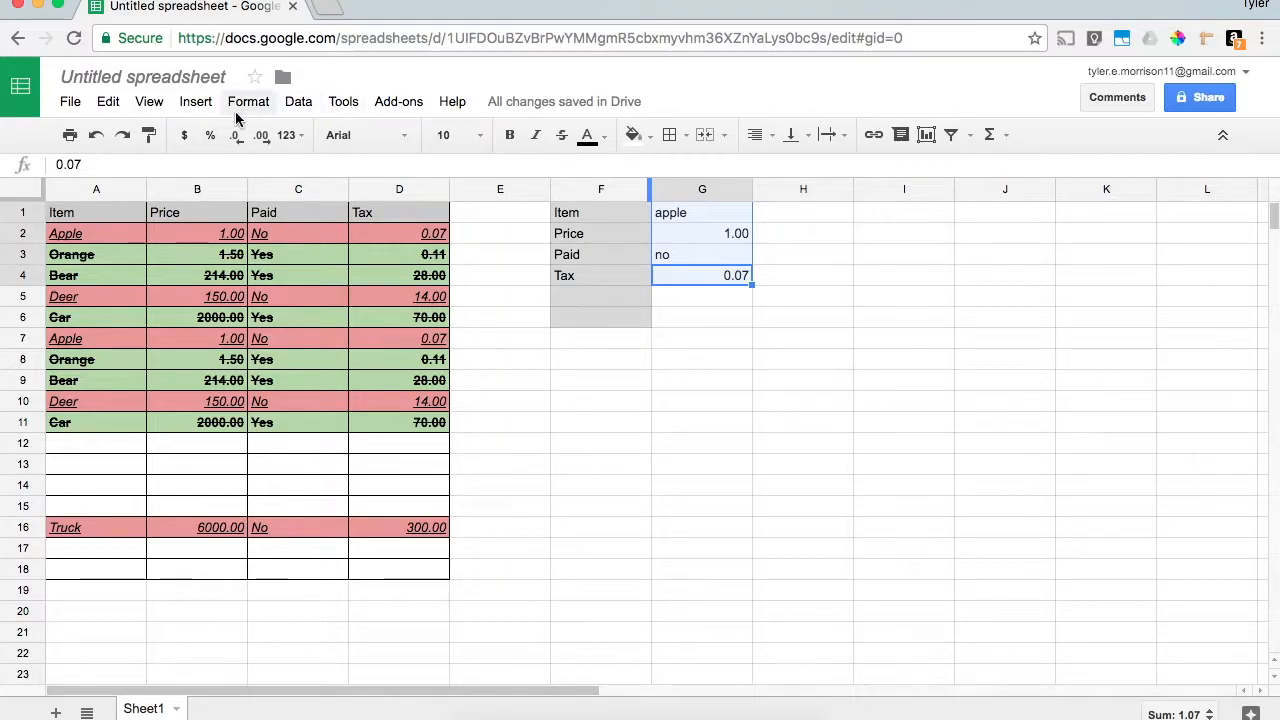
{"action": "left_click", "coordinate": [253, 102]}
{"action": "left_click", "coordinate": [294, 432]}
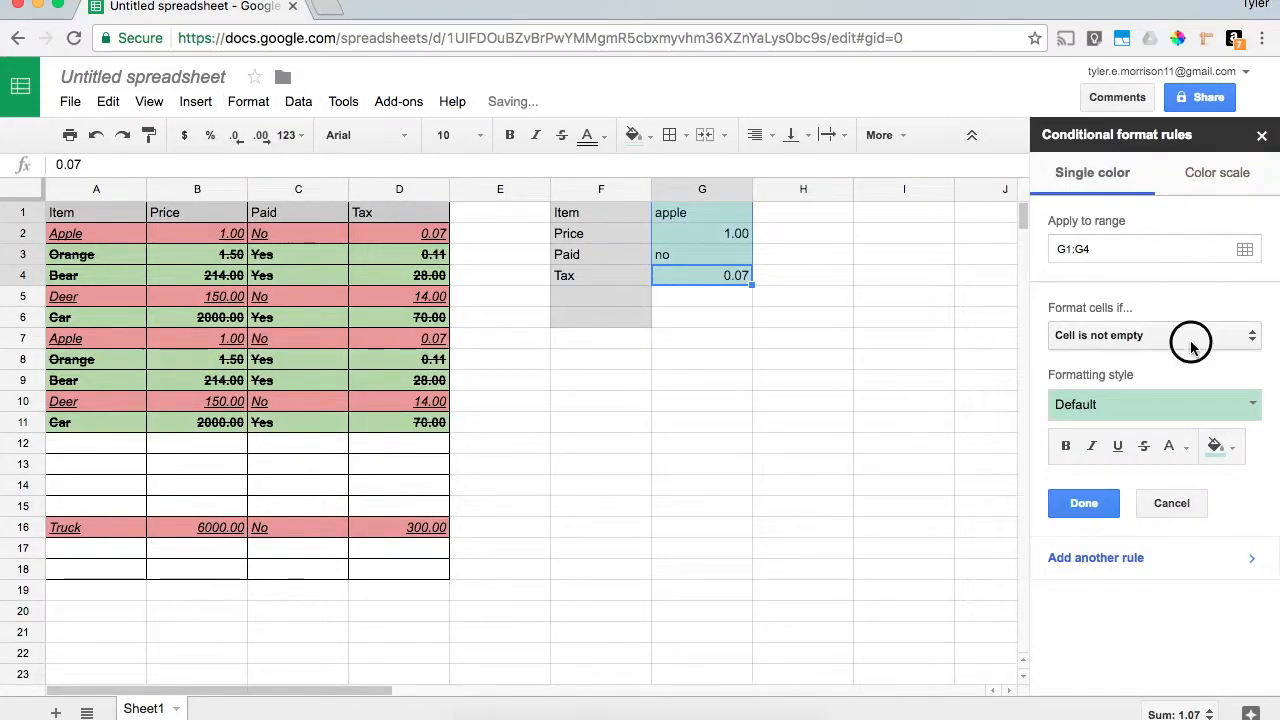
{"action": "left_click", "coordinate": [1155, 335]}
{"action": "scroll", "coordinate": [1100, 690], "scroll_direction": "down", "scroll_amount": 2}
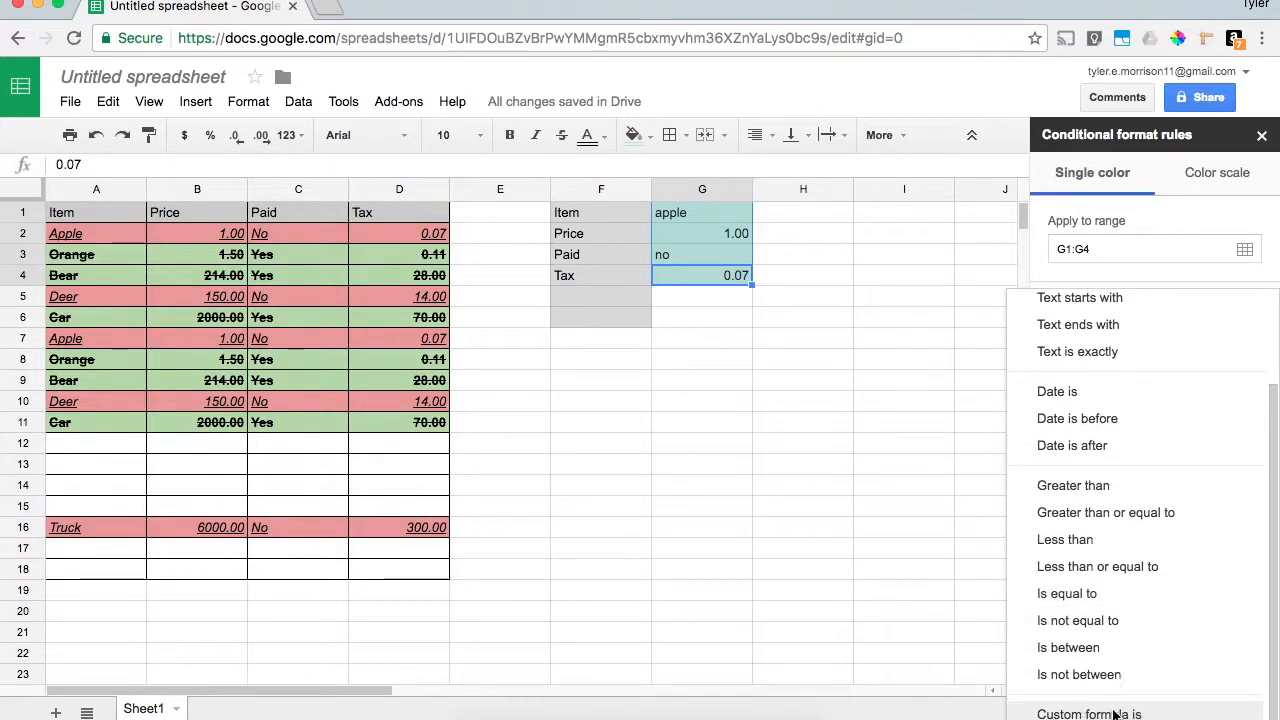
{"action": "left_click", "coordinate": [1112, 714]}
- Enter =G$3="No" as the custom formula of the G1:G4 rule
{"action": "left_click", "coordinate": [1117, 370]}
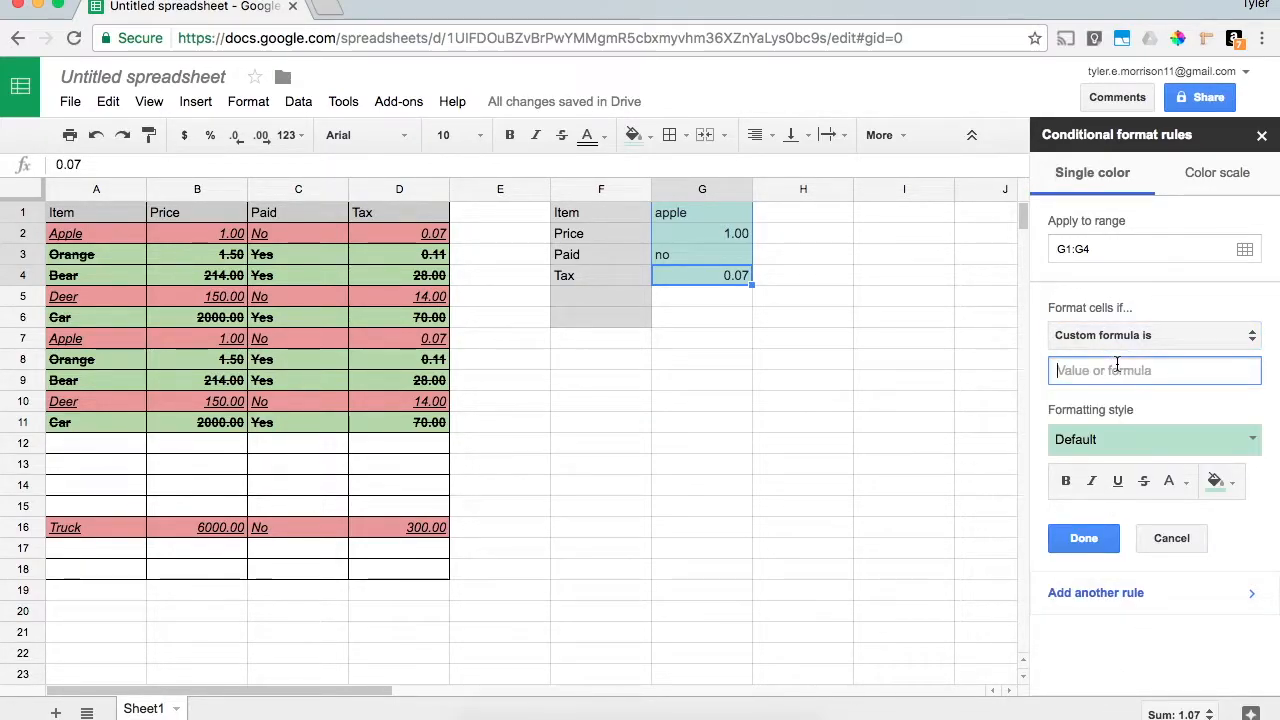
{"action": "type", "text": "="}
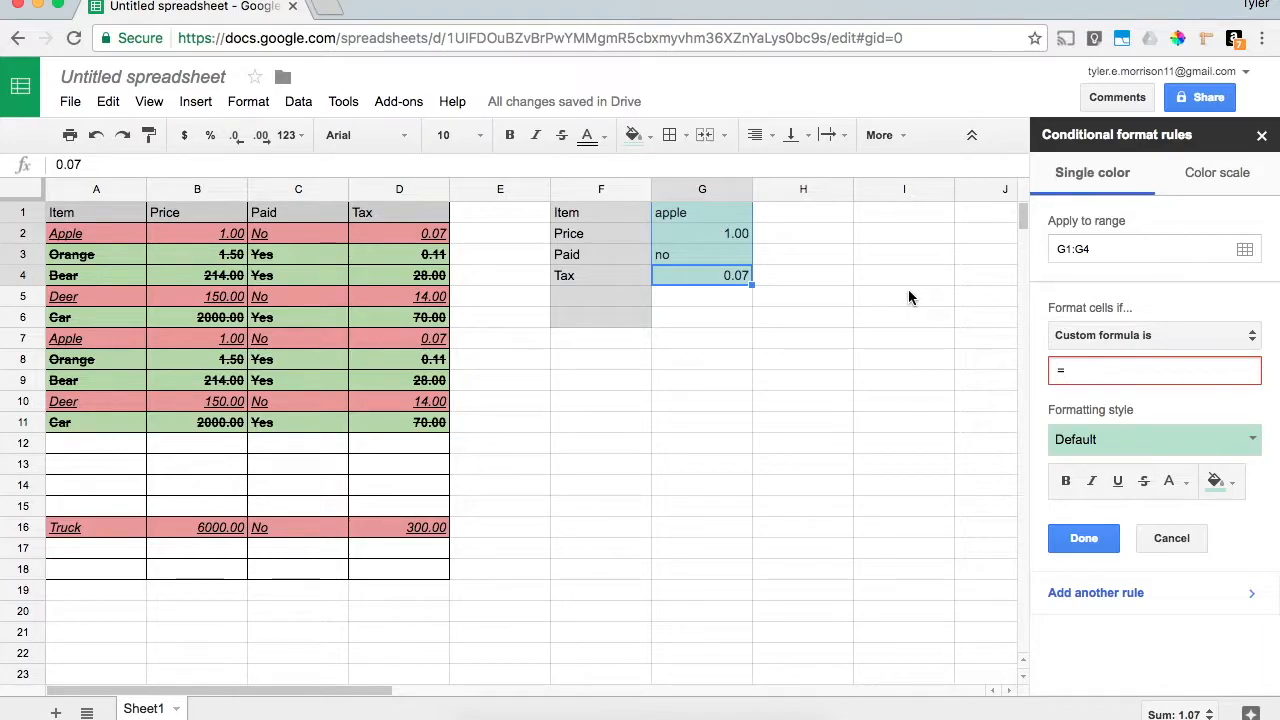
{"action": "type", "text": "G"}
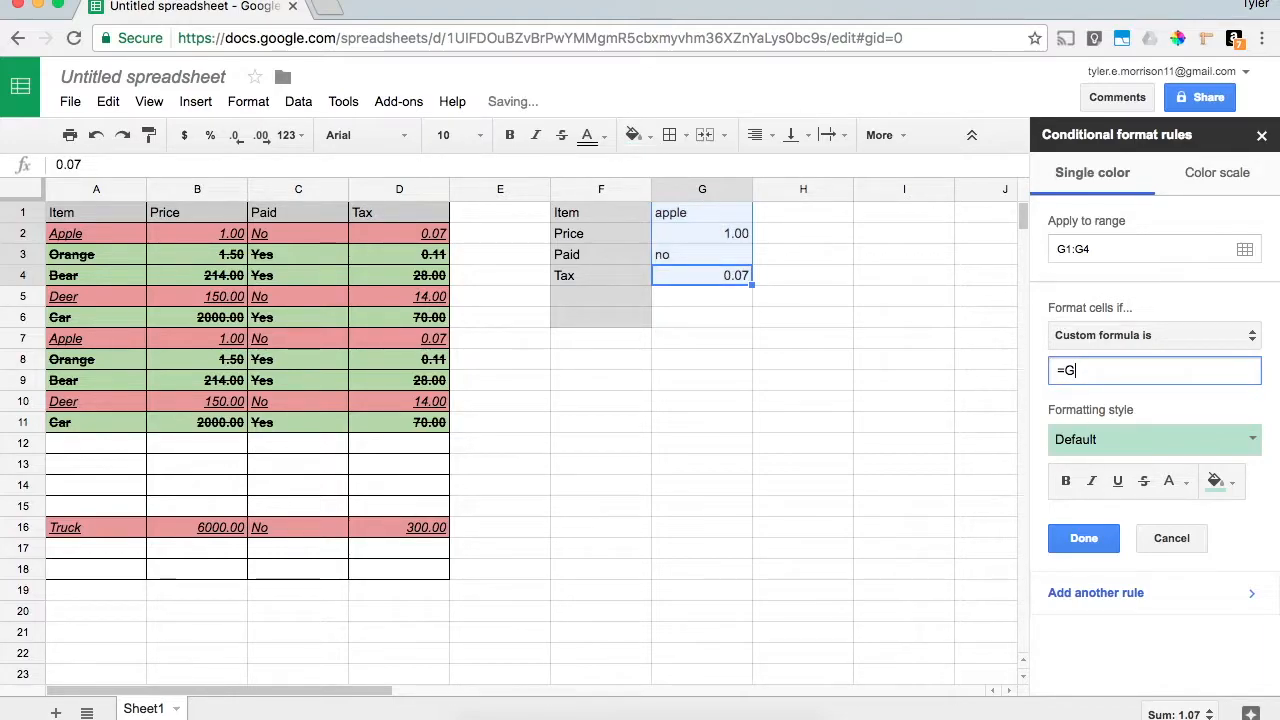
{"action": "type", "text": "$"}
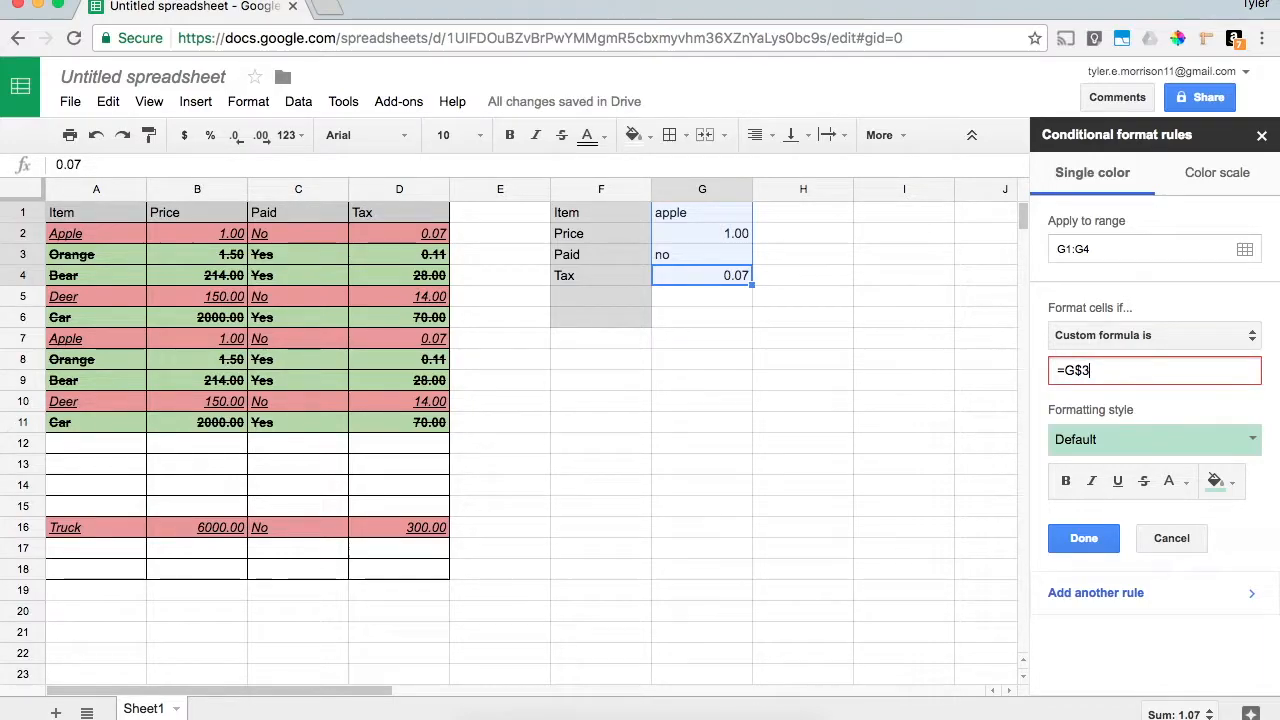
{"action": "type", "text": "3"}
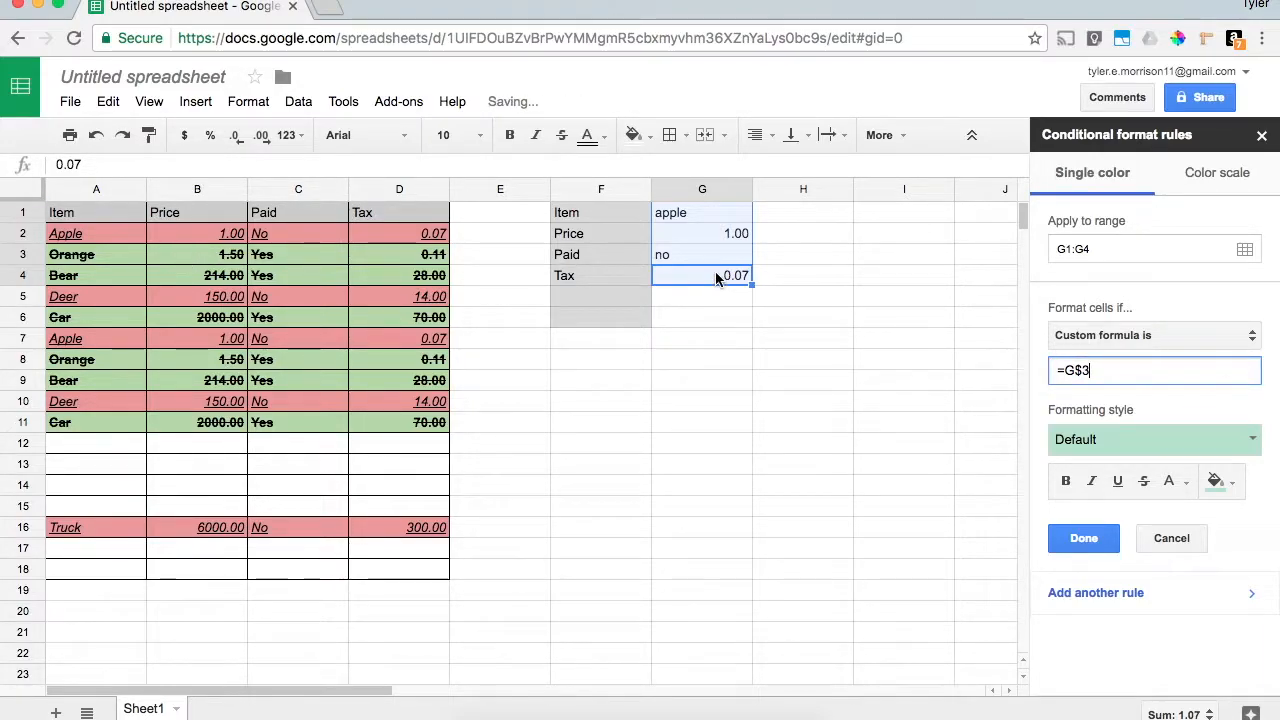
{"action": "type", "text": "=\"No"}
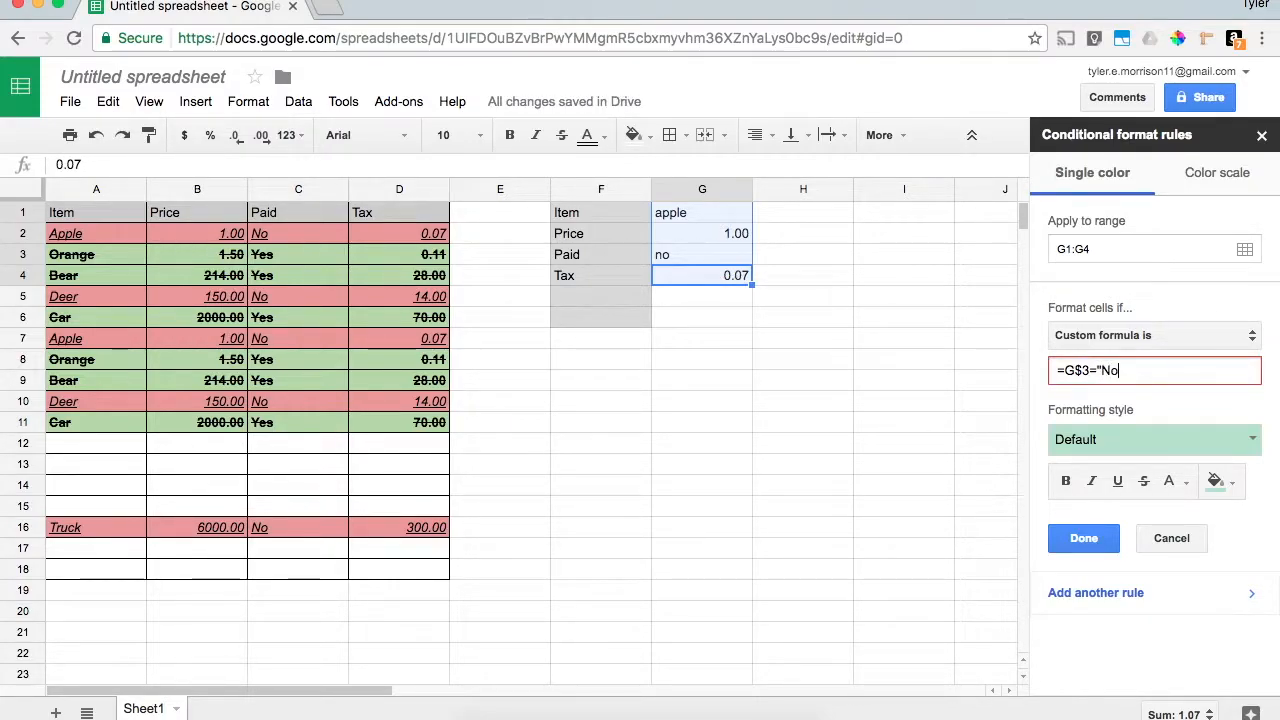
{"action": "type", "text": "\""}
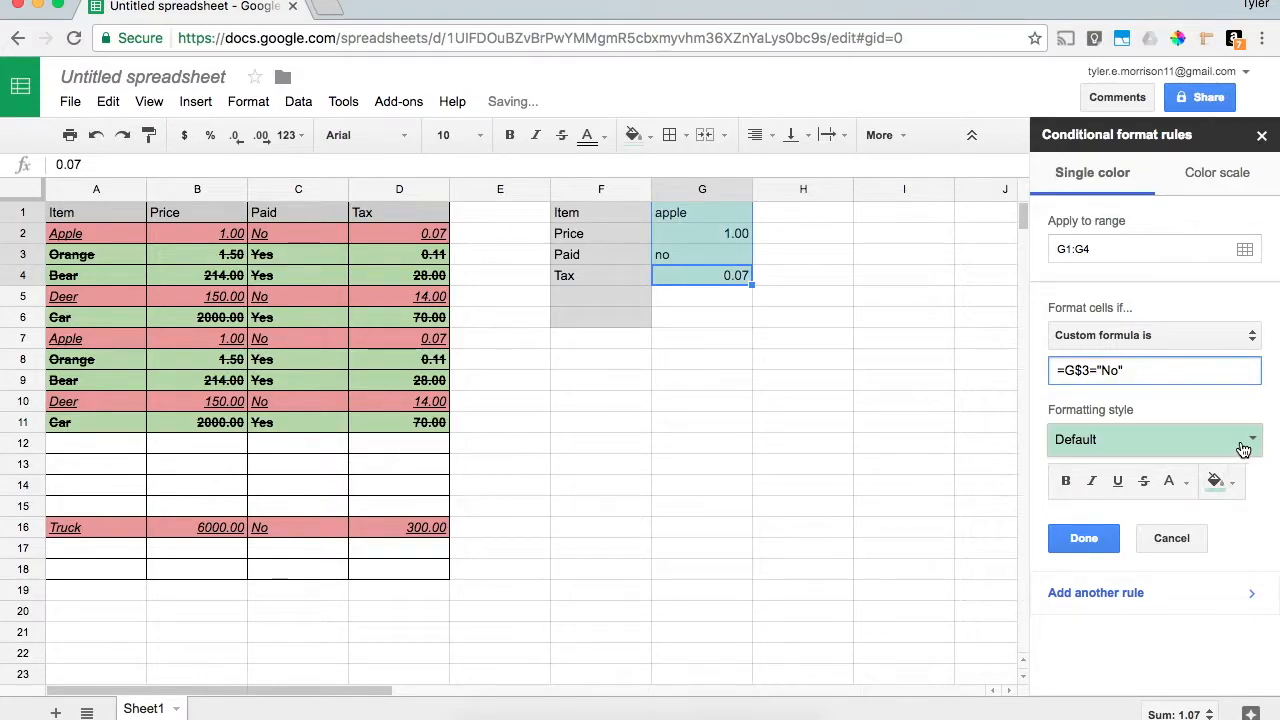
- Give the G1:G4 rule a blue fill color and save the rule
{"action": "left_click", "coordinate": [1216, 480]}
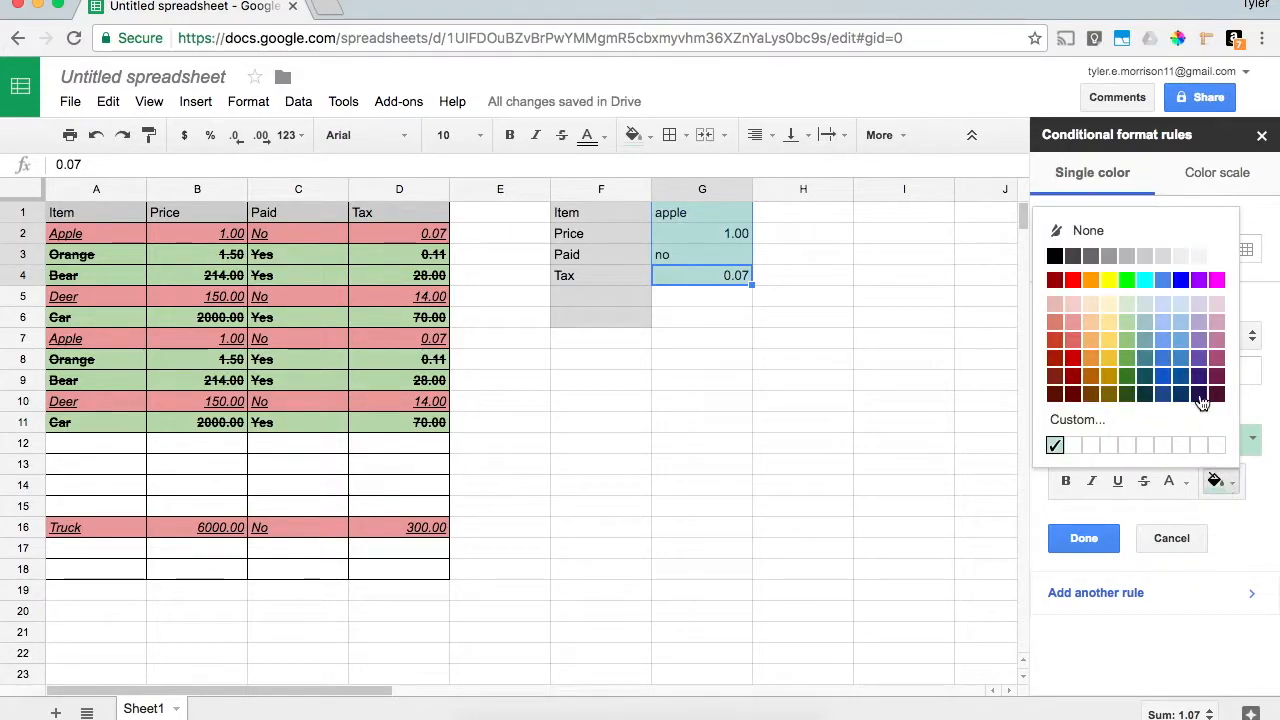
{"action": "left_click", "coordinate": [1162, 376]}
{"action": "left_click", "coordinate": [1084, 538]}
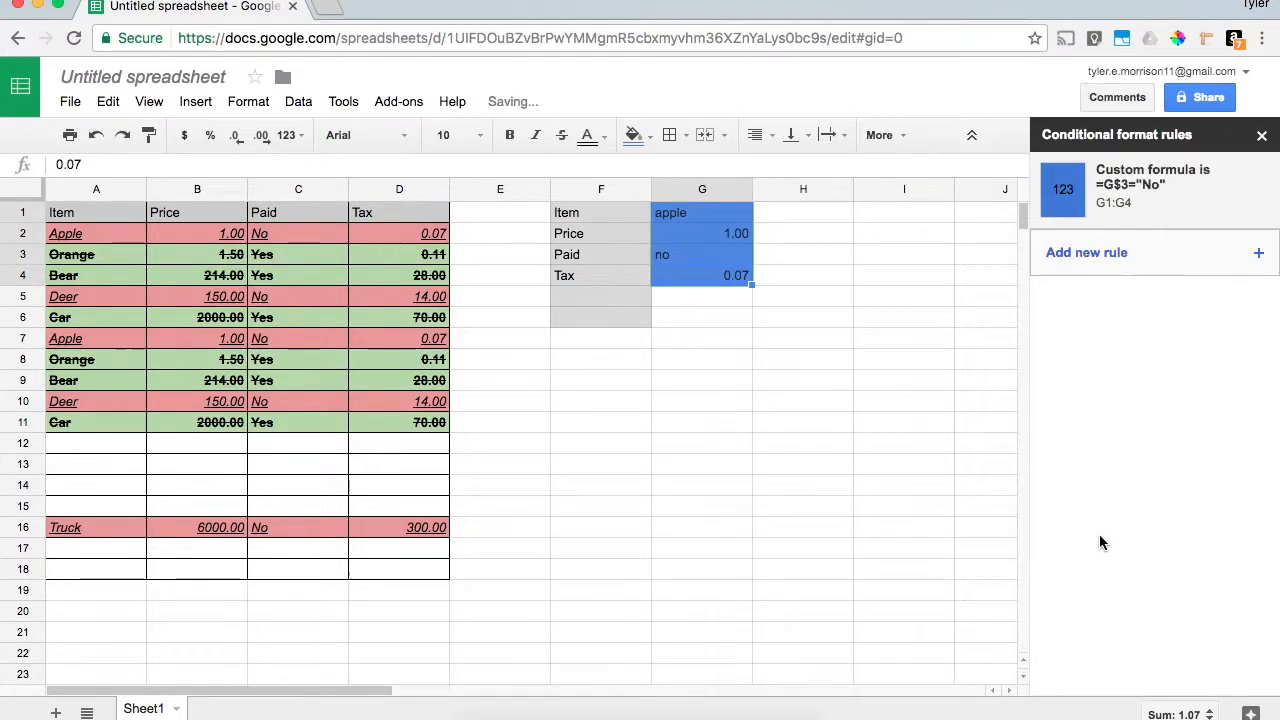
- Add an orange item in H1 with a price of 1.50 in H2, shown with two decimal places
{"action": "left_click", "coordinate": [797, 215]}
{"action": "left_click", "coordinate": [663, 160]}
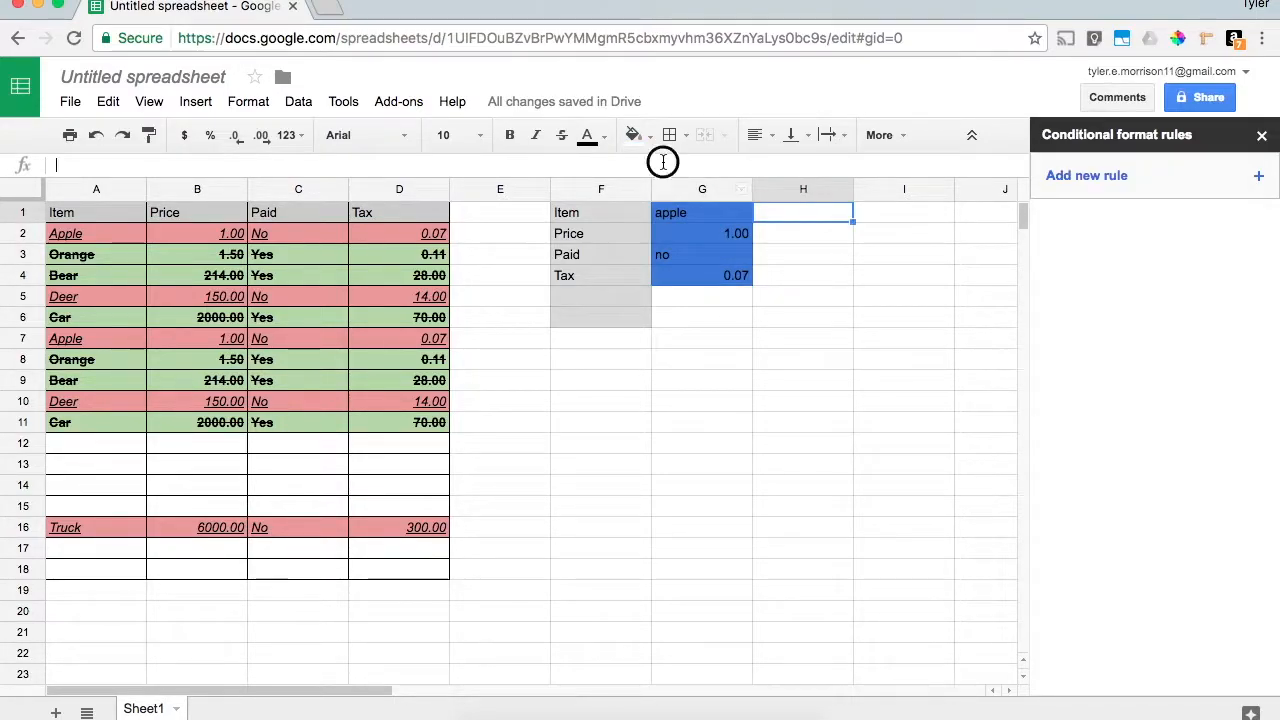
{"action": "type", "text": "orange"}
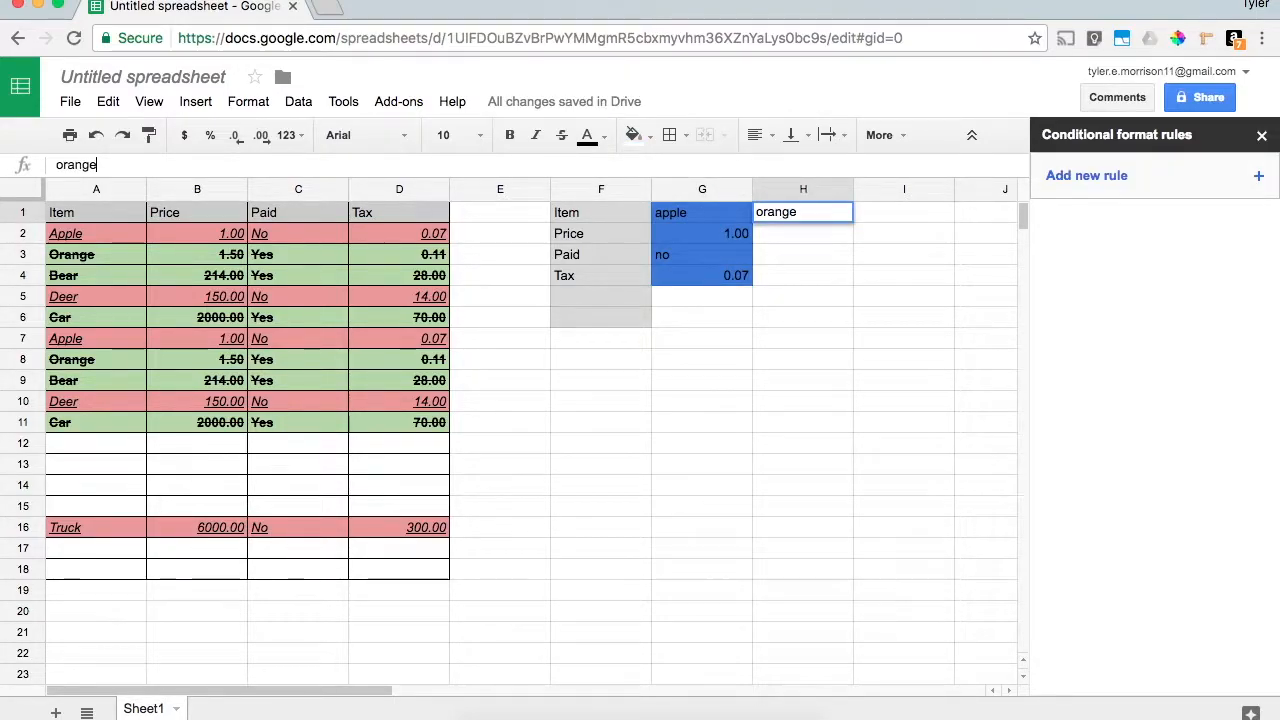
{"action": "key", "text": "Return"}
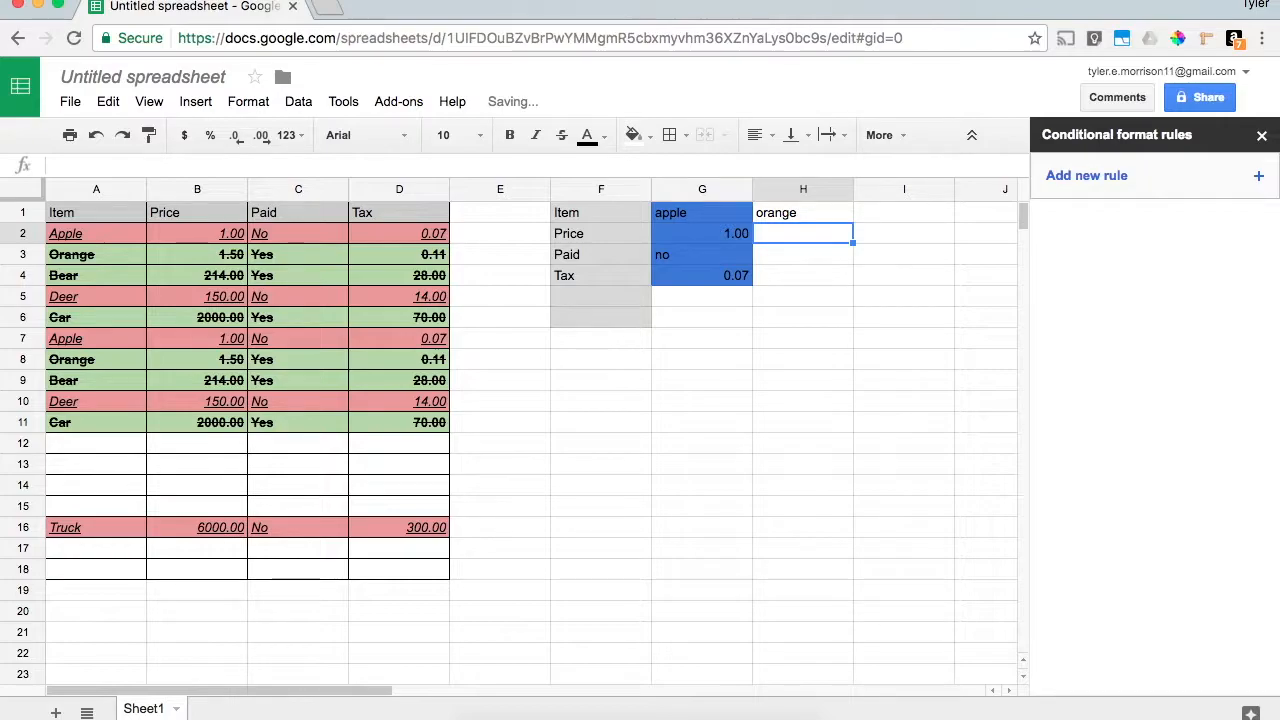
{"action": "type", "text": "1.50"}
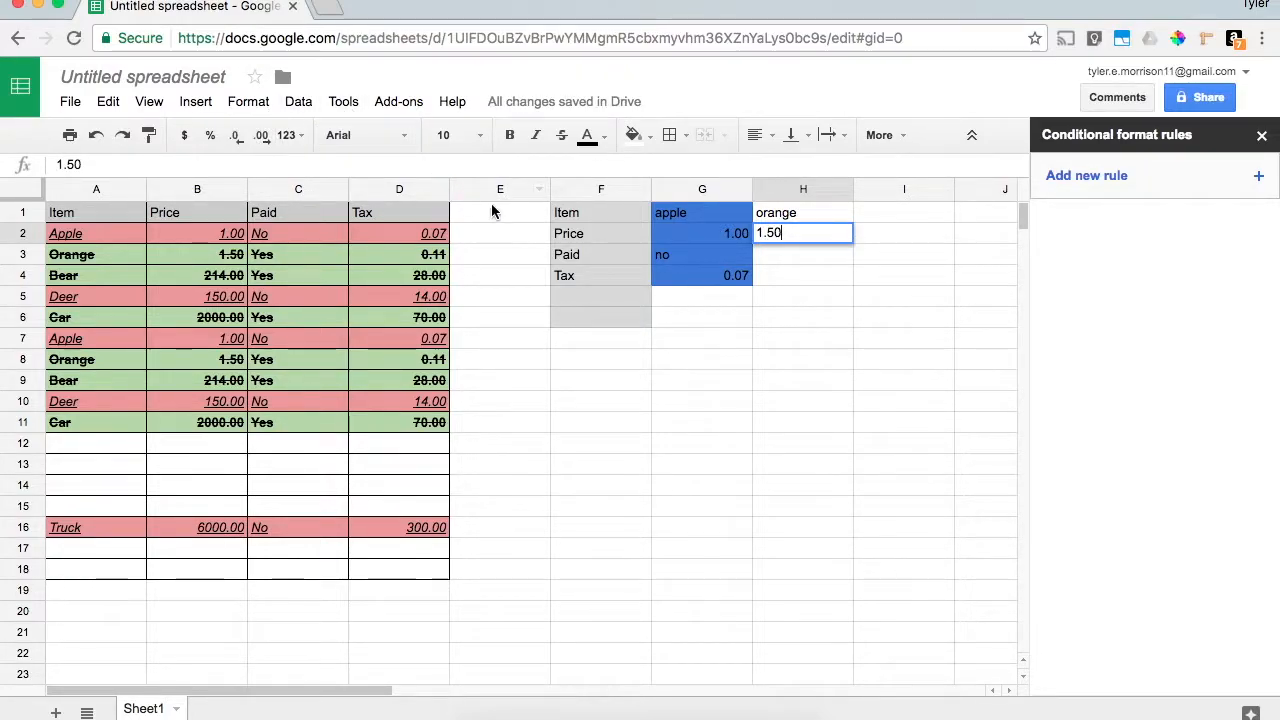
{"action": "key", "text": "Return"}
{"action": "left_click", "coordinate": [834, 234]}
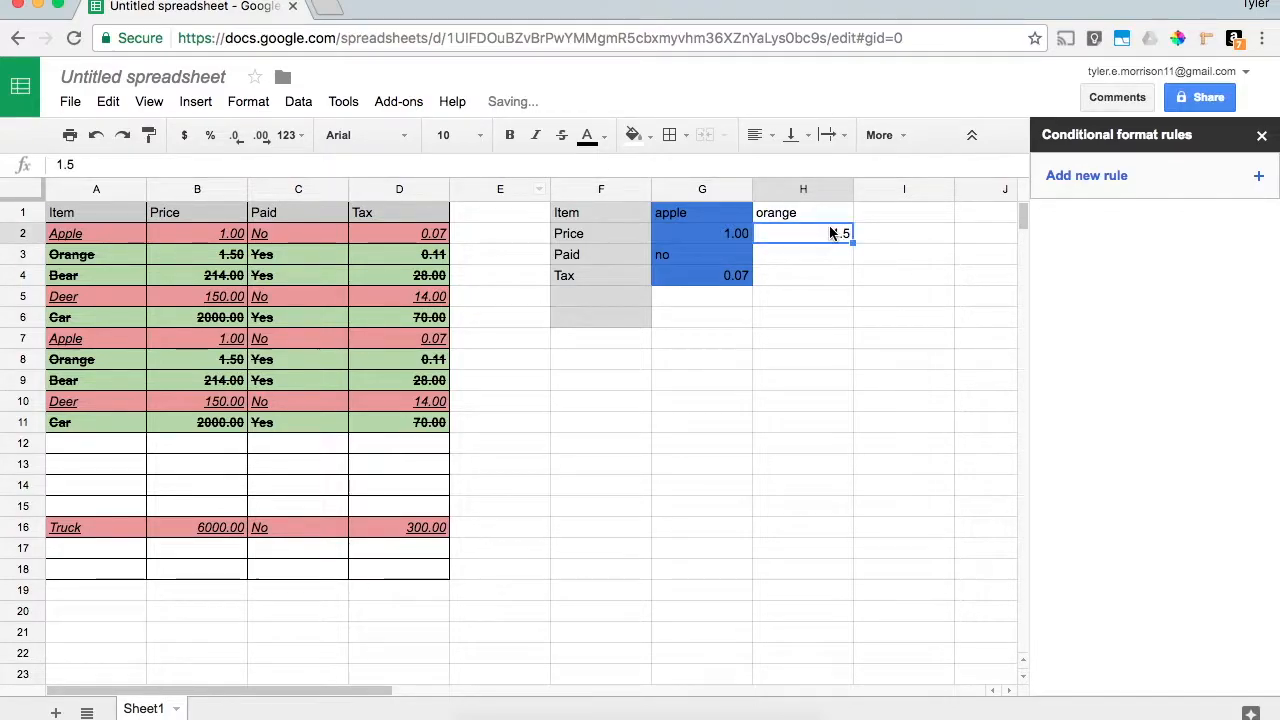
{"action": "left_click", "coordinate": [268, 132]}
- Fill in the orange column's Paid value as Yes and its tax as 0.11
{"action": "left_click", "coordinate": [809, 255]}
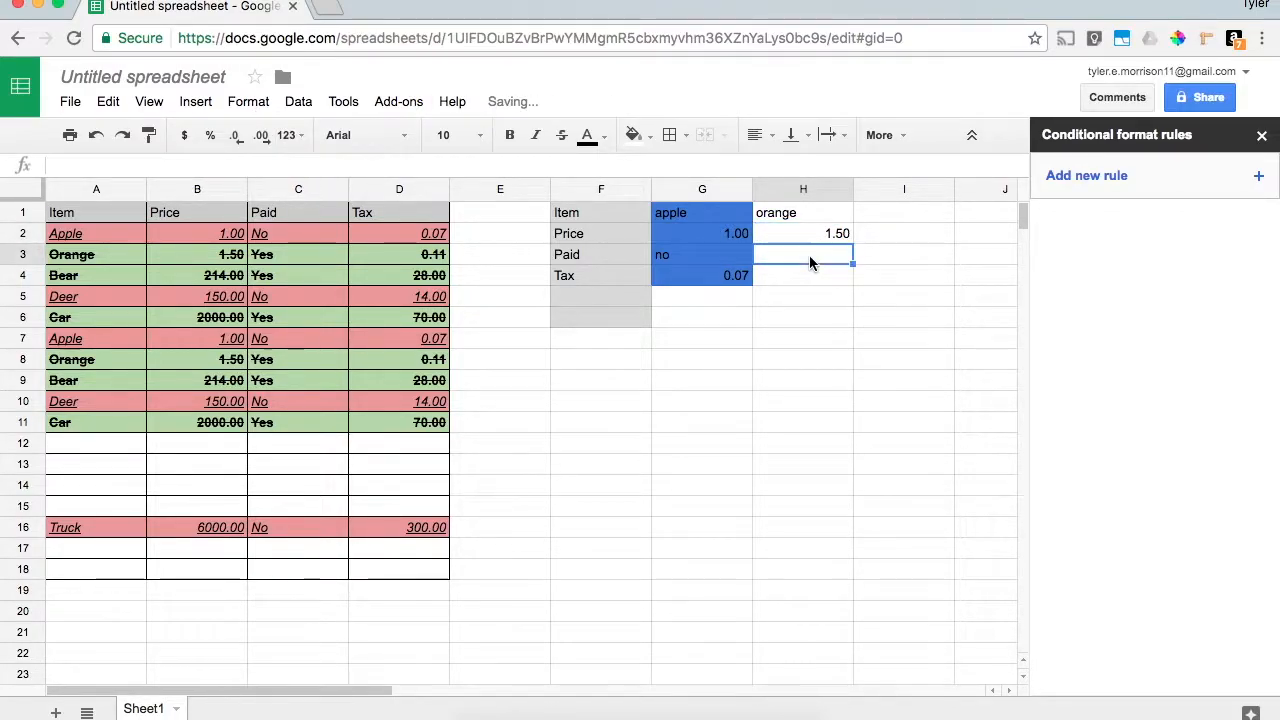
{"action": "type", "text": "Yes"}
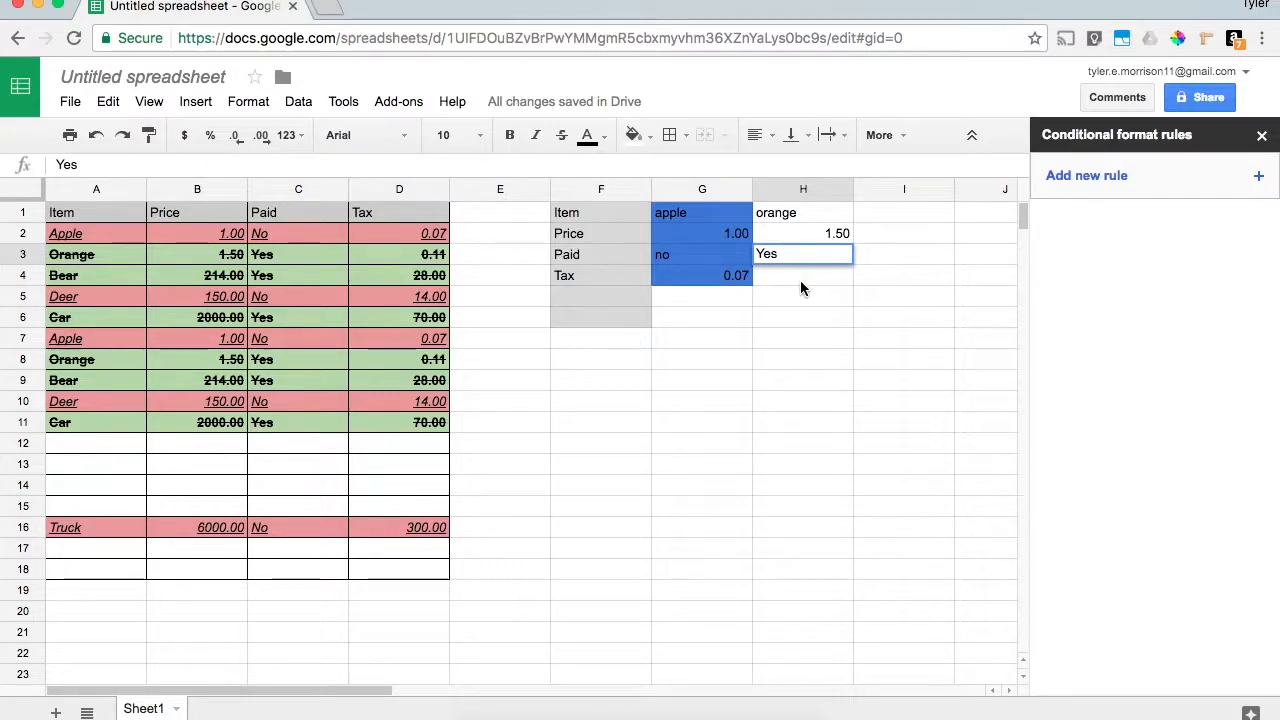
{"action": "left_click", "coordinate": [800, 280]}
{"action": "type", "text": "0.11"}
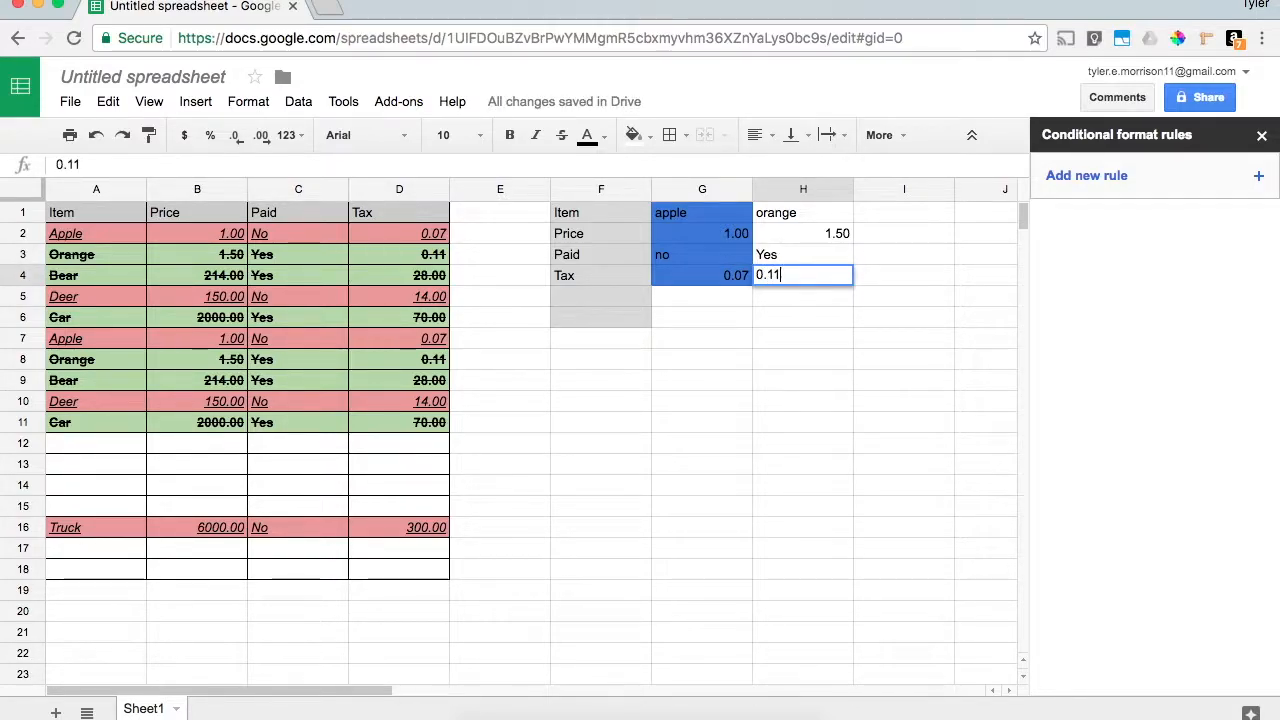
{"action": "left_click", "coordinate": [924, 282]}
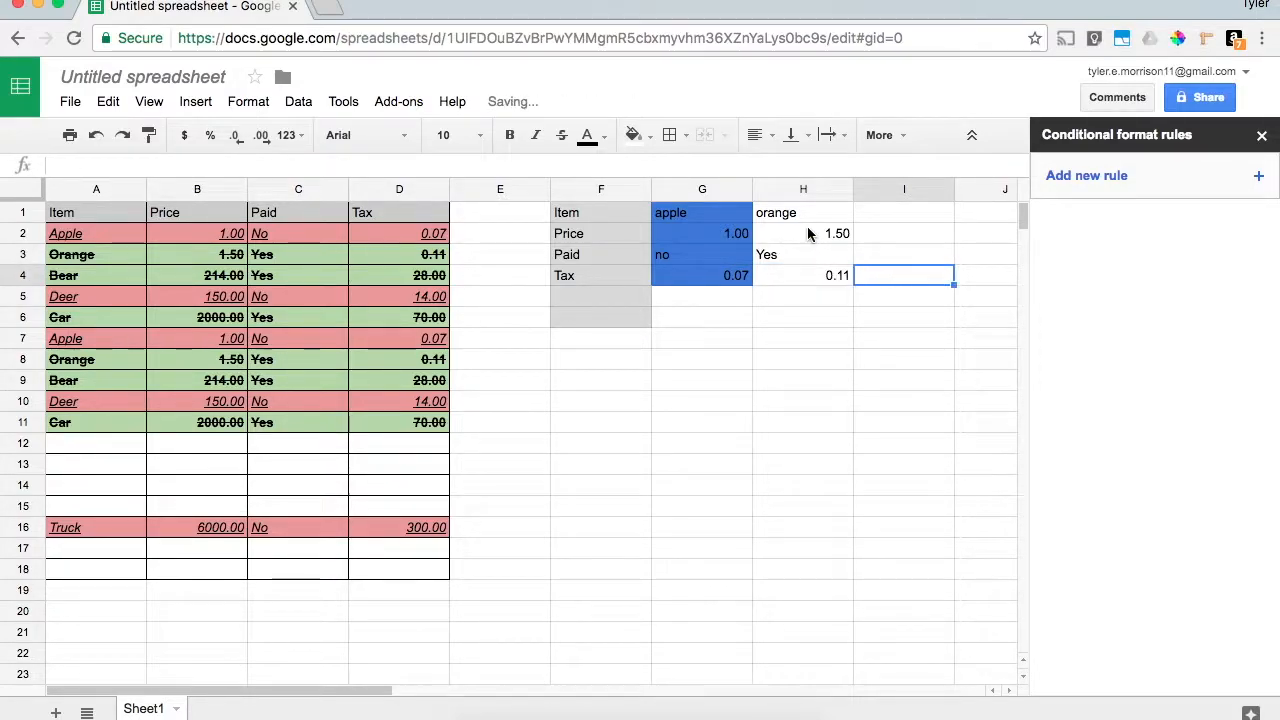
- Extend the blue "No" conditional format rule to the range G1:H4 and save it
{"action": "left_click_drag", "start_coordinate": [709, 215], "coordinate": [815, 281]}
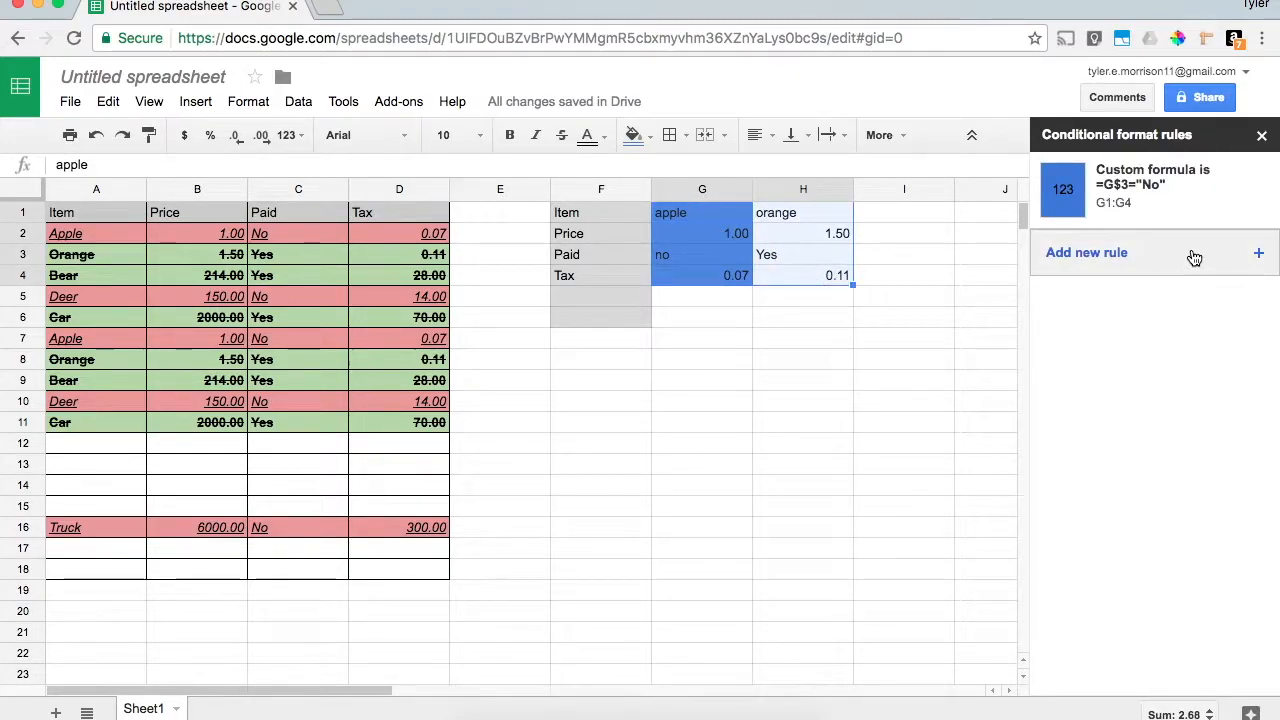
{"action": "left_click", "coordinate": [1124, 210]}
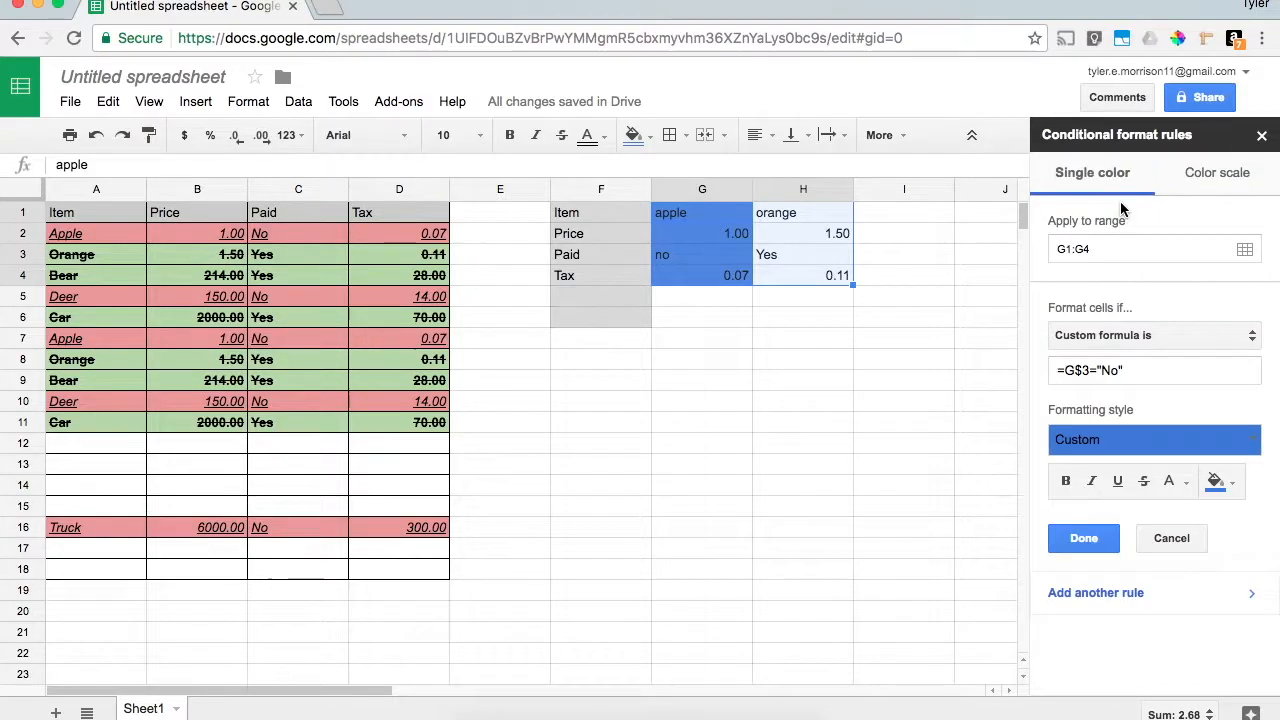
{"action": "left_click", "coordinate": [1245, 249]}
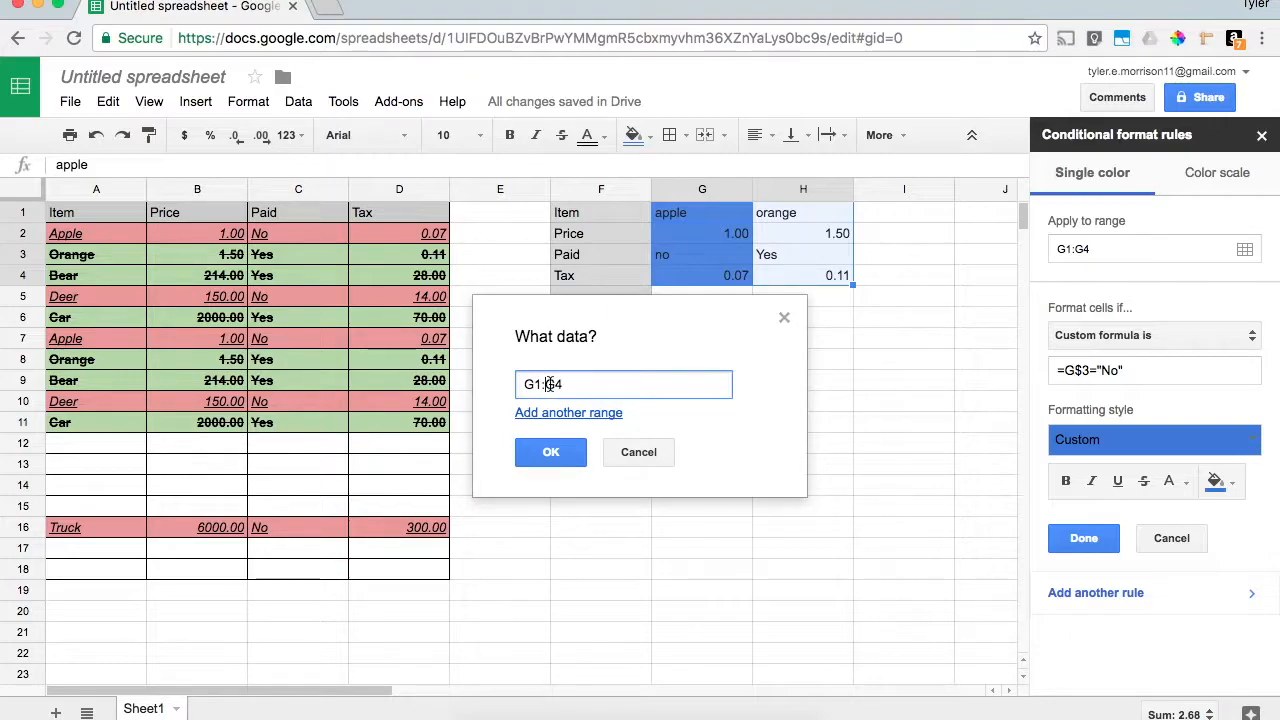
{"action": "type", "text": "H"}
{"action": "left_click", "coordinate": [550, 451]}
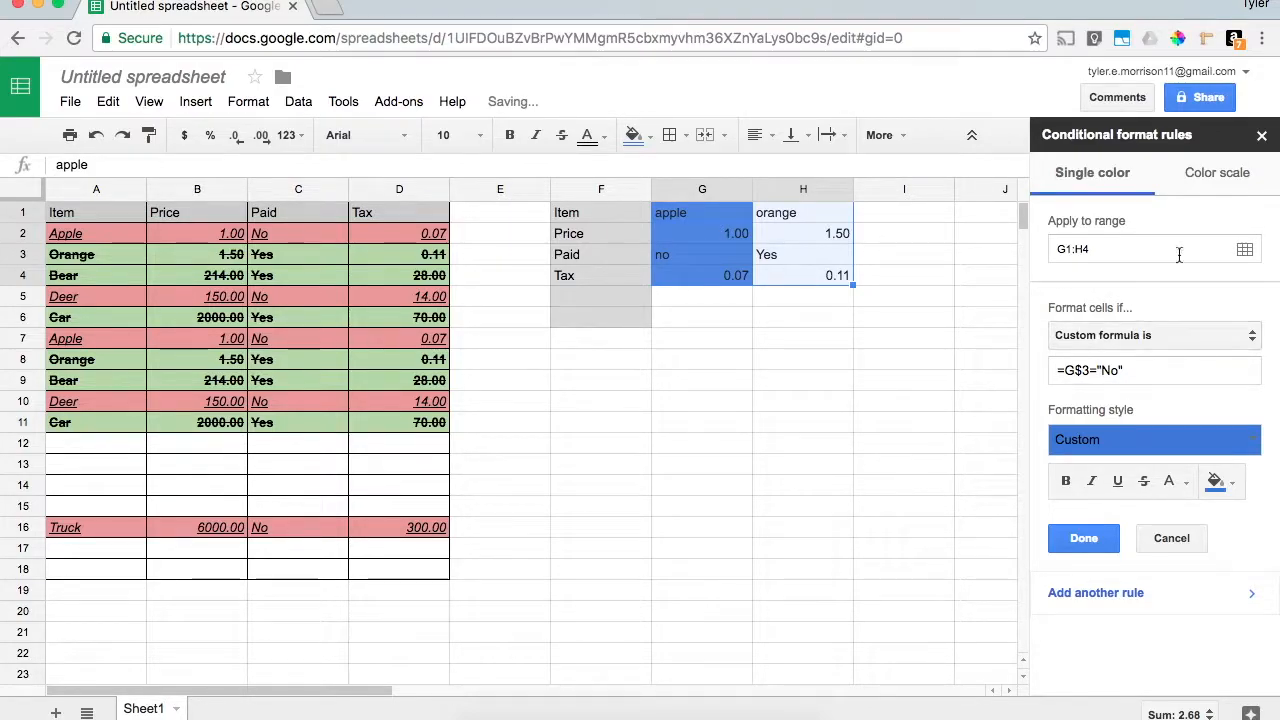
{"action": "left_click", "coordinate": [1084, 540]}
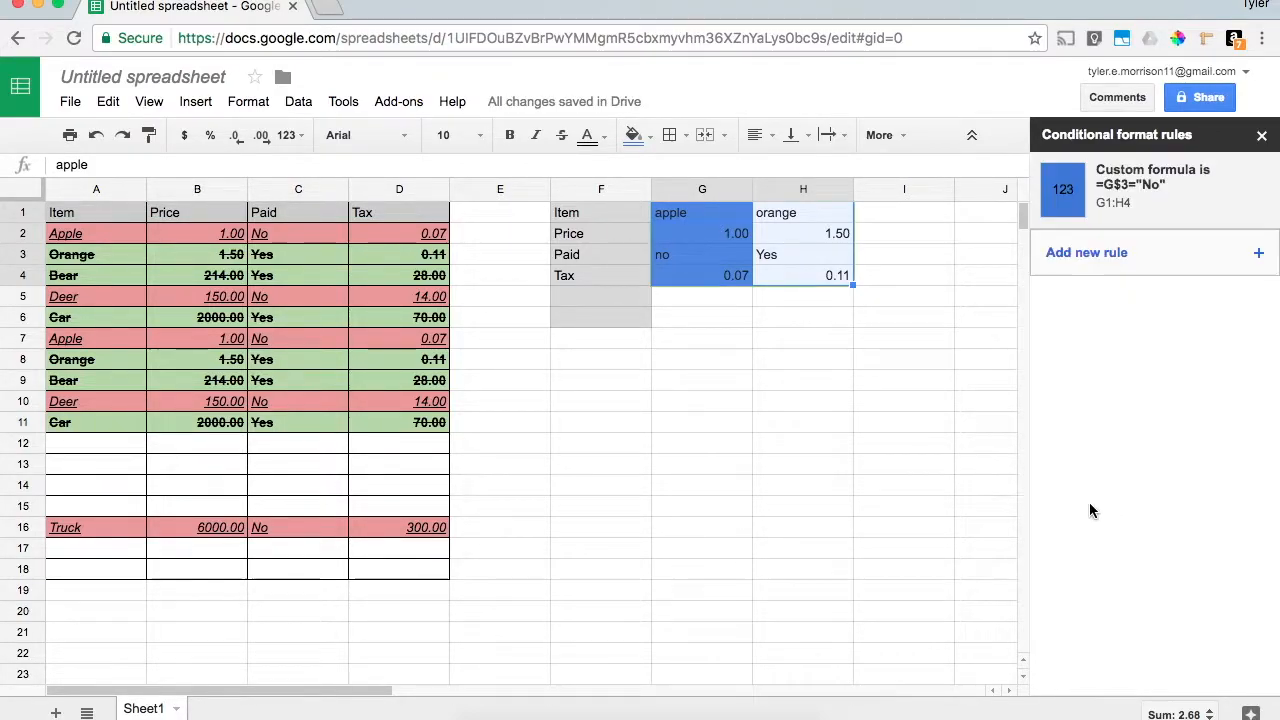
- Add another conditional format rule for G1:H4 with the custom formula =G$3="Yes"
{"action": "left_click", "coordinate": [1127, 262]}
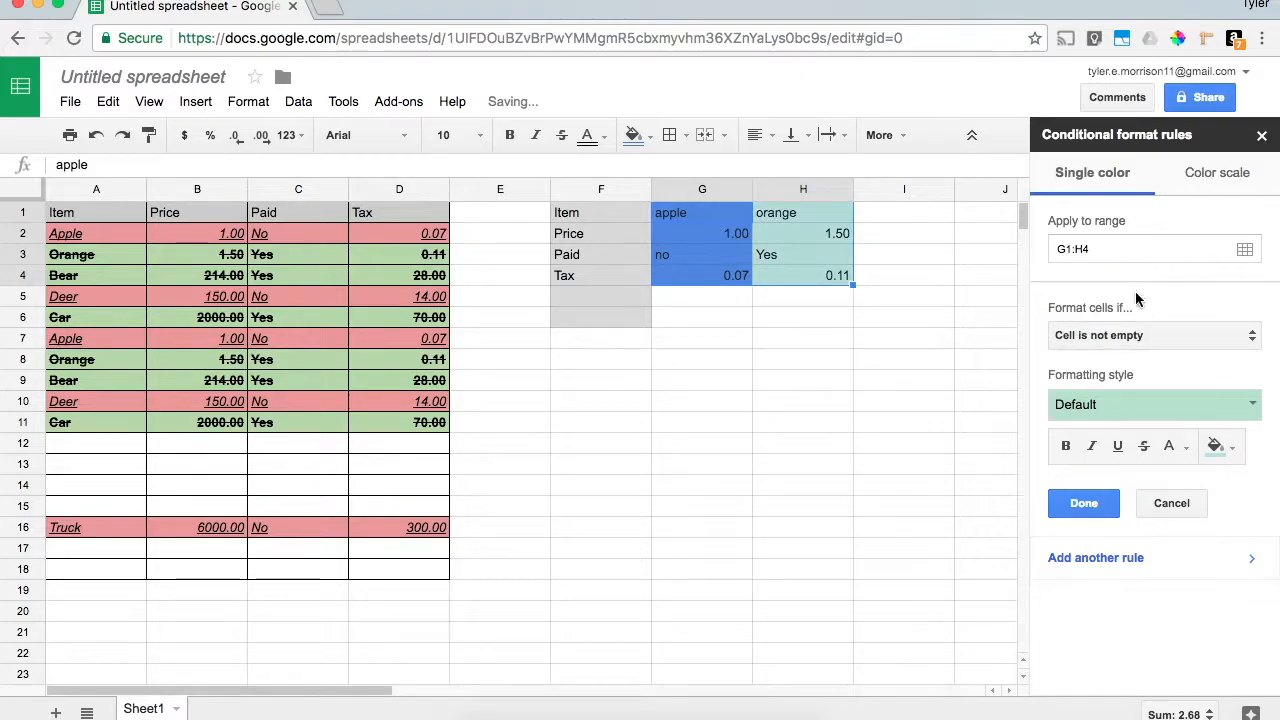
{"action": "left_click", "coordinate": [1175, 335]}
{"action": "scroll", "coordinate": [1070, 650], "scroll_direction": "down", "scroll_amount": 3}
{"action": "left_click", "coordinate": [1080, 702]}
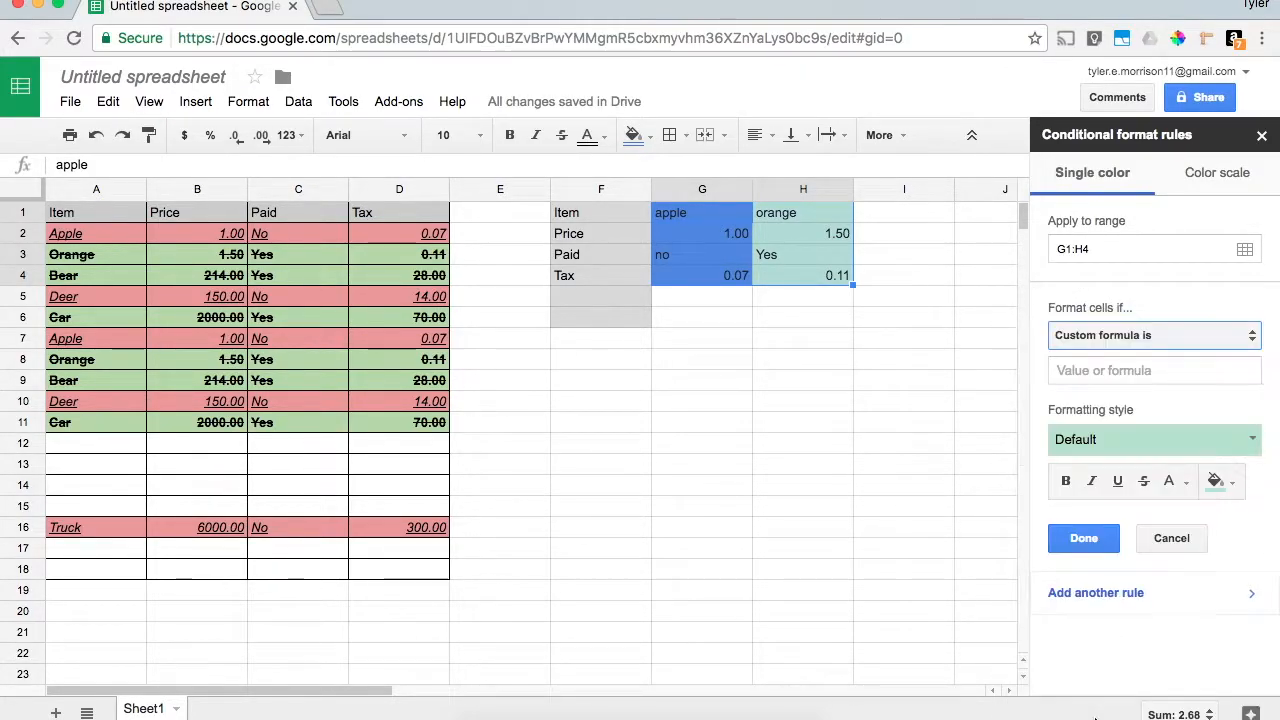
{"action": "left_click", "coordinate": [1112, 368]}
{"action": "type", "text": "="}
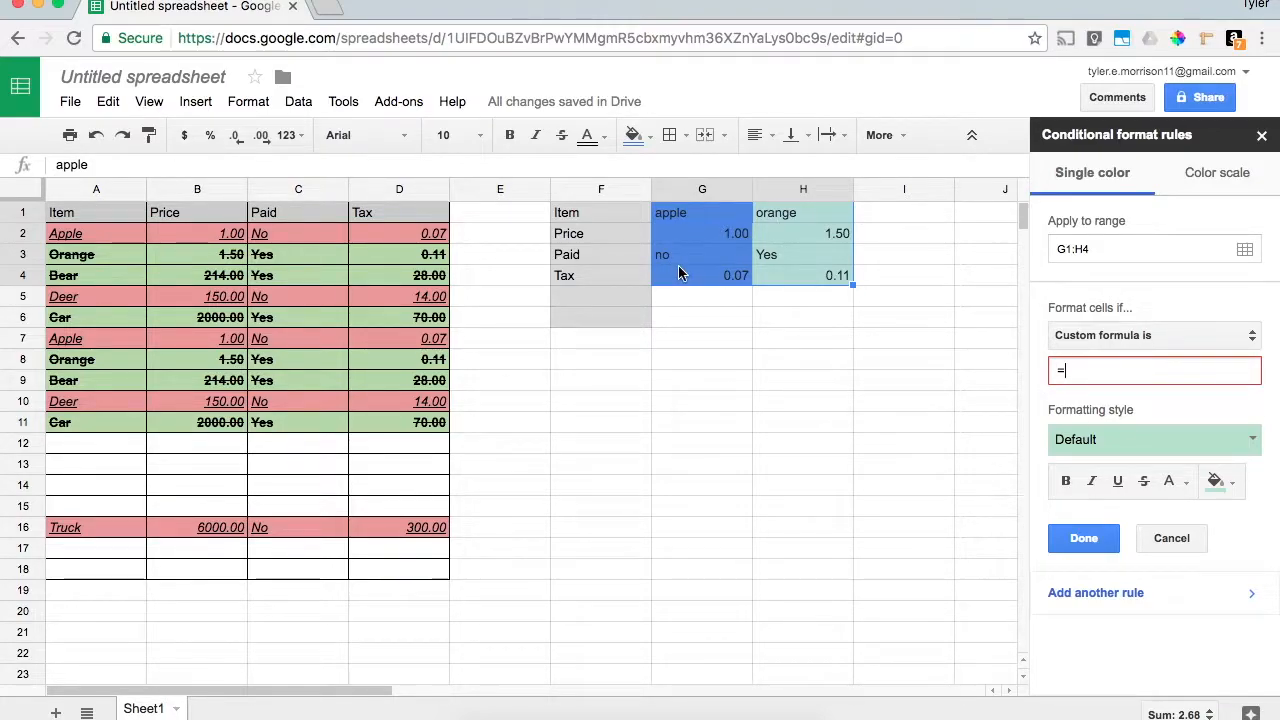
{"action": "left_click", "coordinate": [1109, 372]}
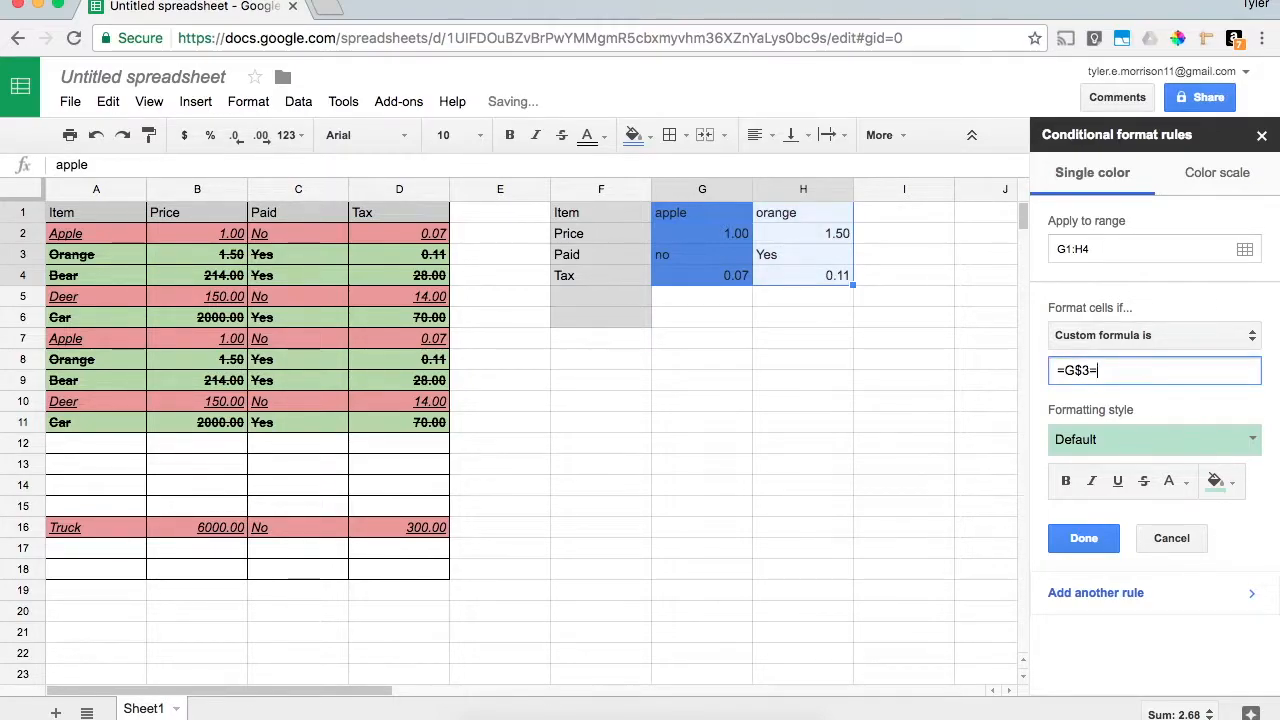
{"action": "type", "text": "Yes\""}
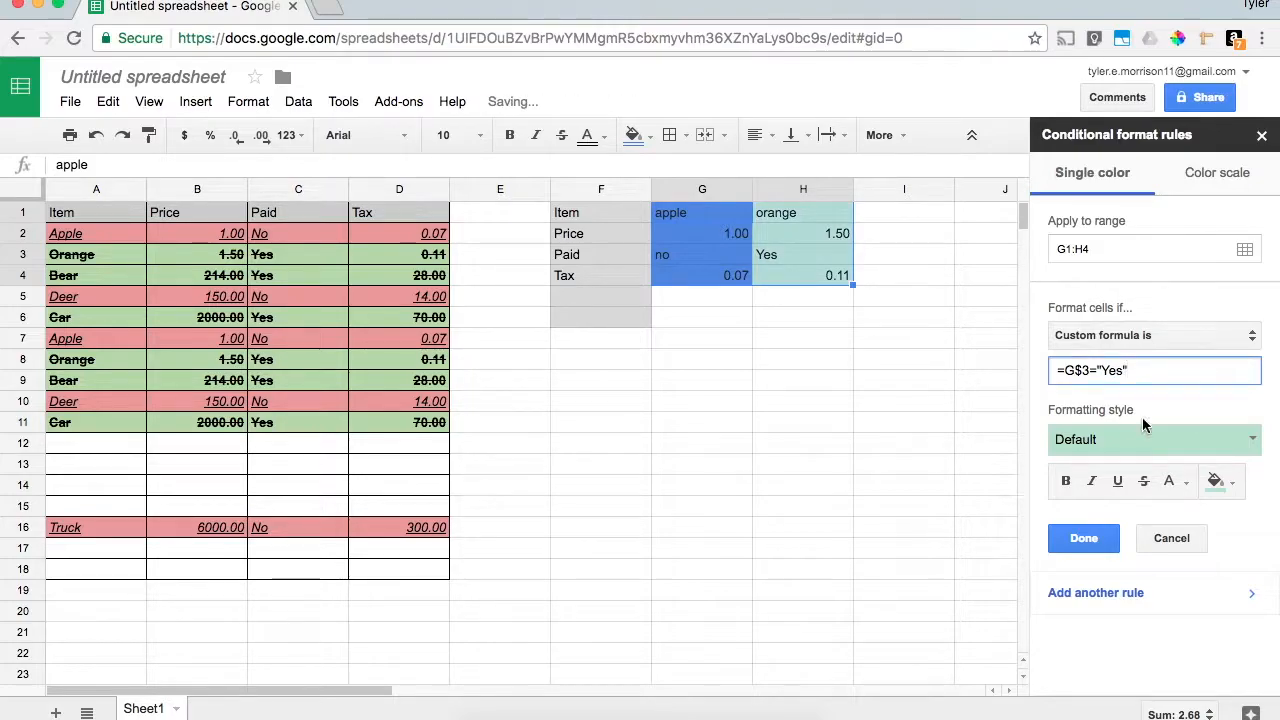
- Give the "Yes" rule a light orange fill color and save the rule
{"action": "left_click", "coordinate": [1216, 488]}
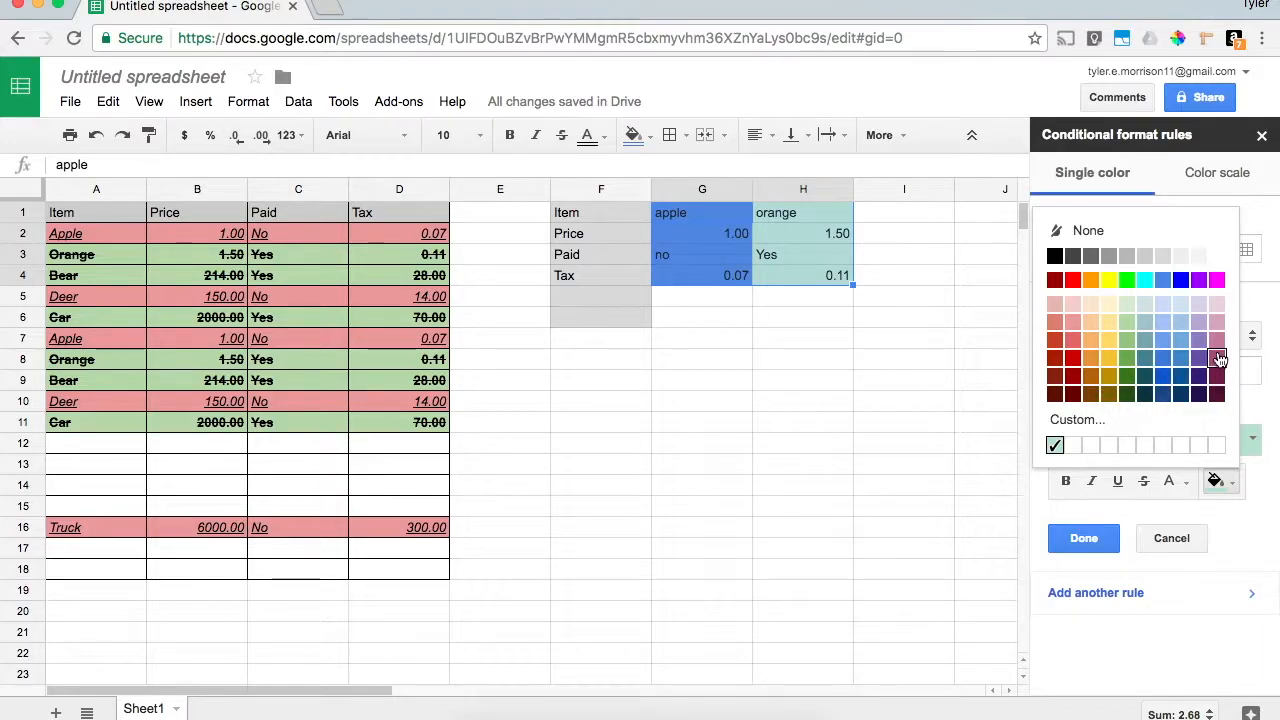
{"action": "left_click", "coordinate": [1089, 342]}
{"action": "left_click", "coordinate": [1082, 537]}
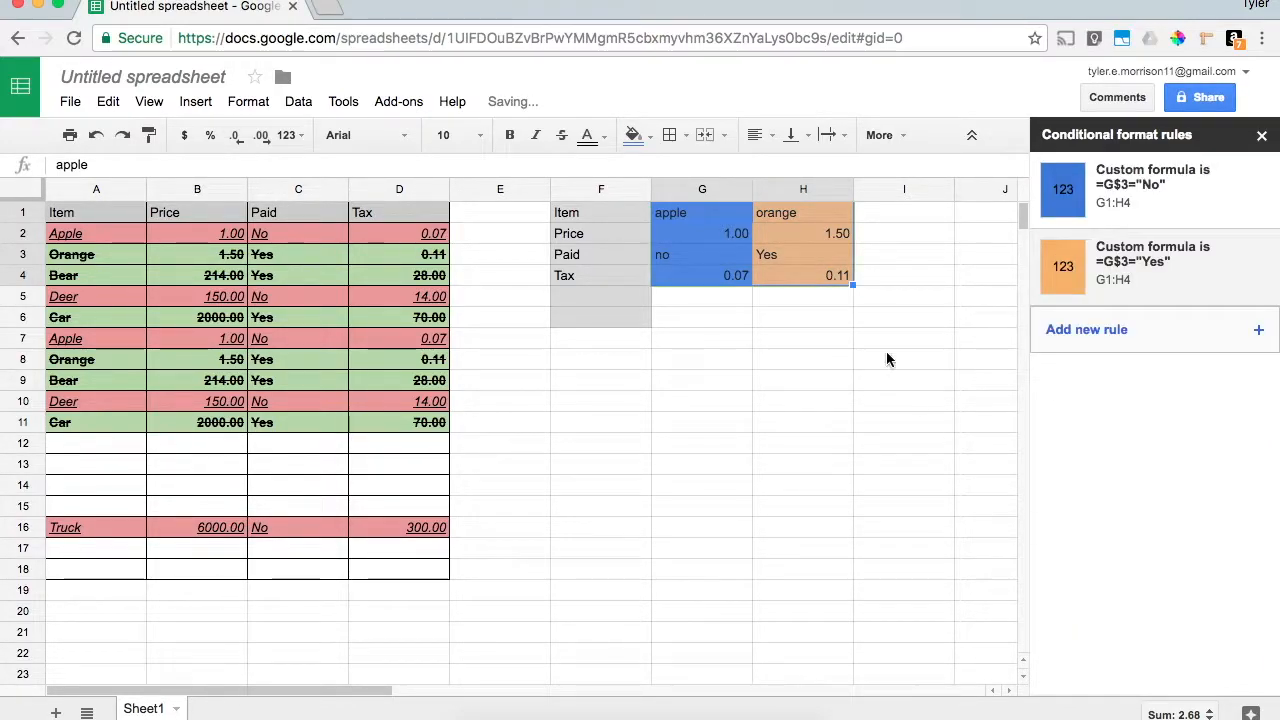
- Add an item named example in I1 with a price of 2 in I2, shown with two decimal places
{"action": "left_click", "coordinate": [869, 319]}
{"action": "left_click", "coordinate": [897, 212]}
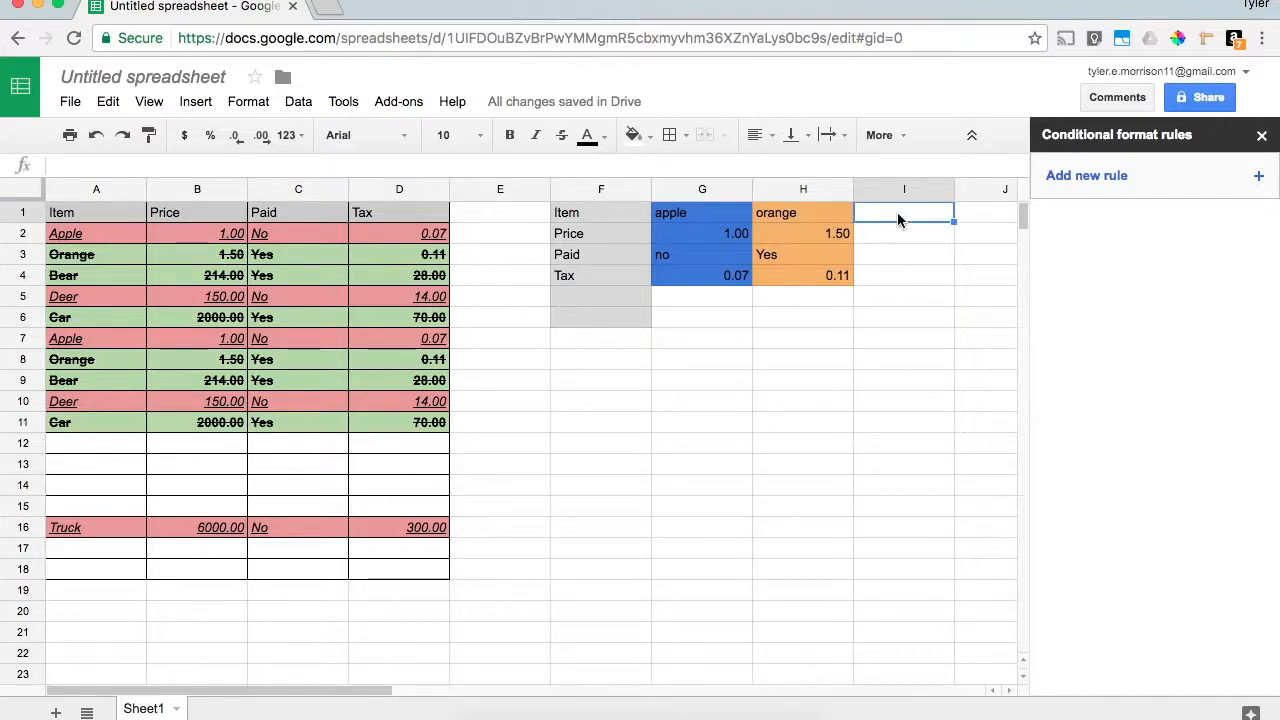
{"action": "type", "text": "example"}
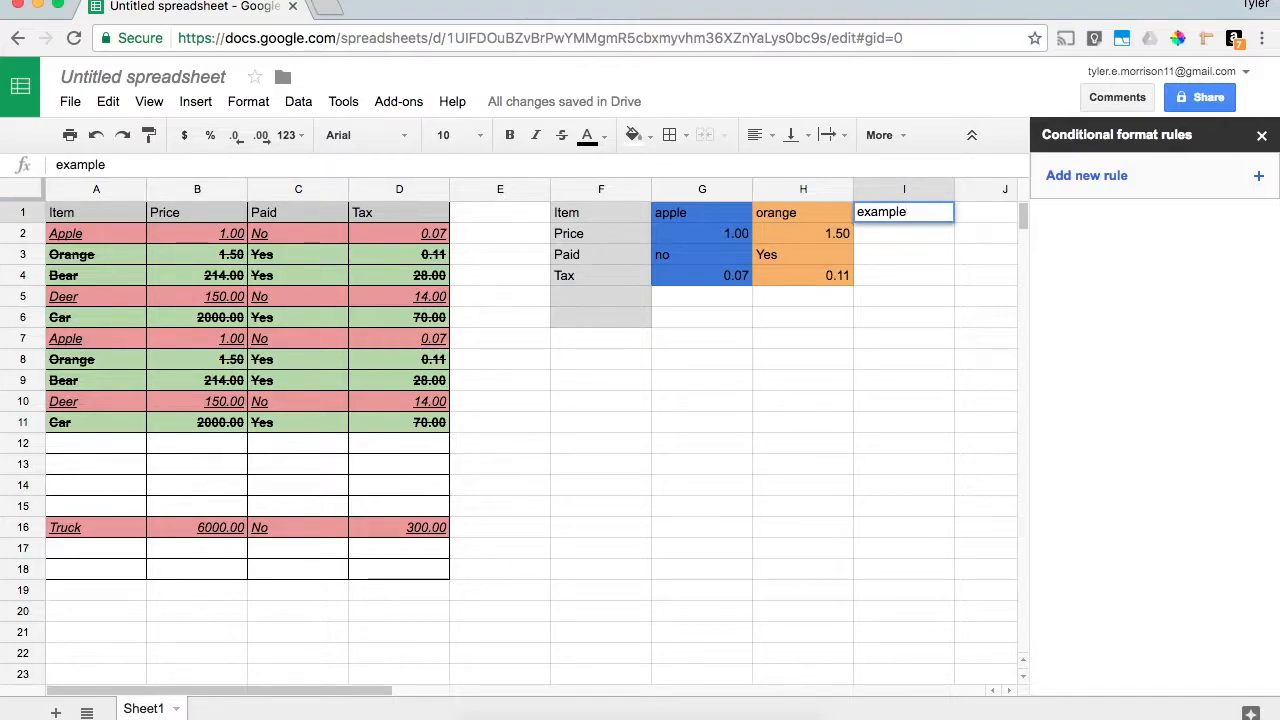
{"action": "key", "text": "Return"}
{"action": "type", "text": "2"}
{"action": "key", "text": "Return"}
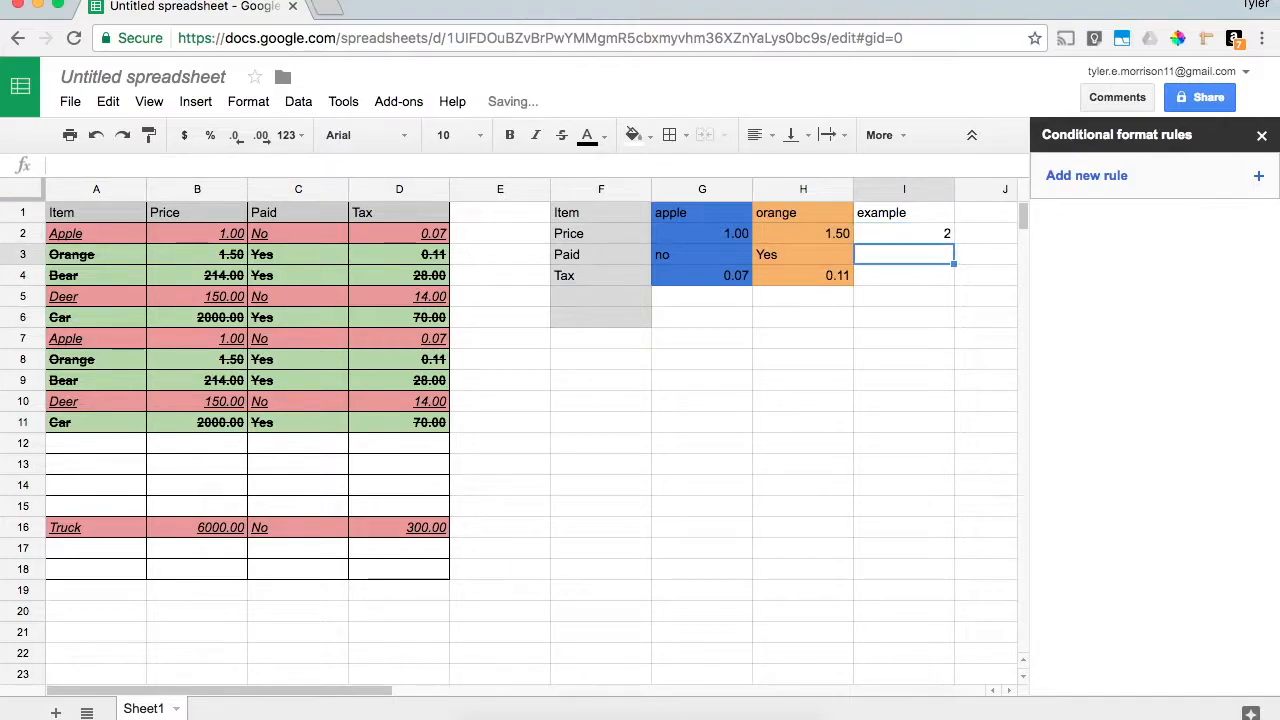
{"action": "left_click", "coordinate": [920, 234]}
{"action": "left_click", "coordinate": [262, 135]}
{"action": "left_click", "coordinate": [265, 137]}
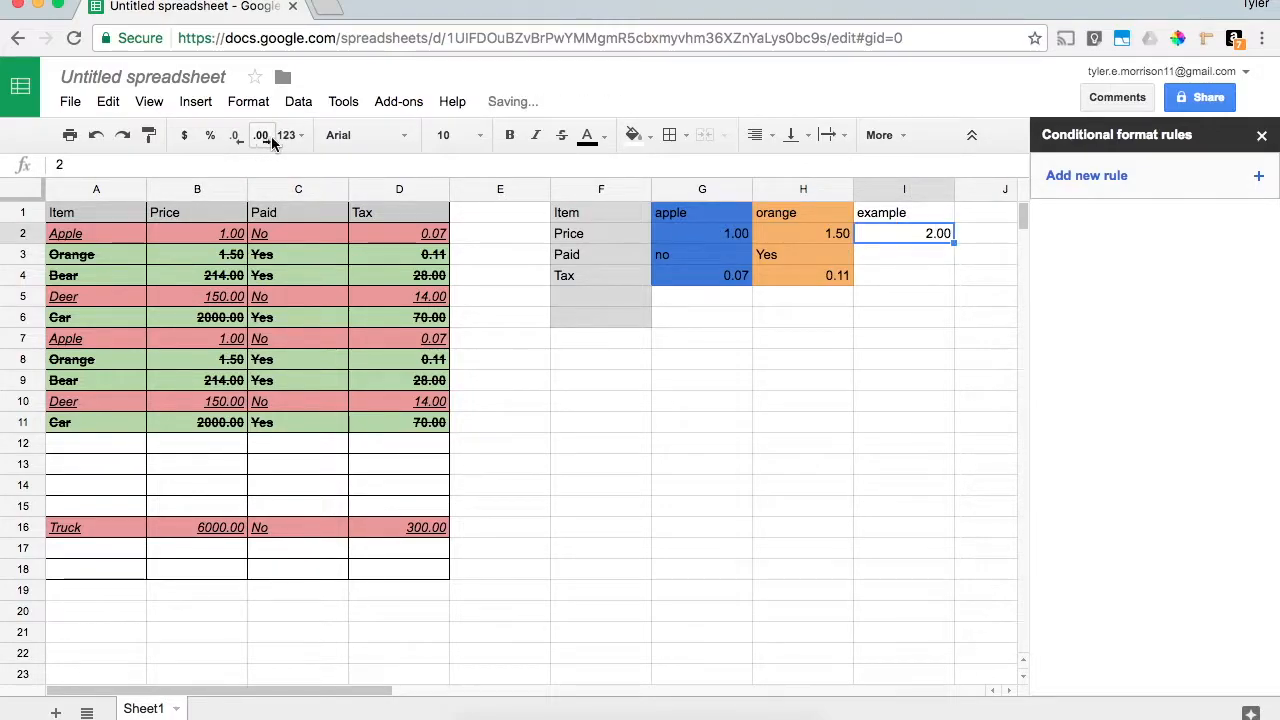
- Enter no as the example item's Paid value in I3
{"action": "left_click", "coordinate": [870, 257]}
{"action": "type", "text": "no"}
{"action": "key", "text": "Return"}
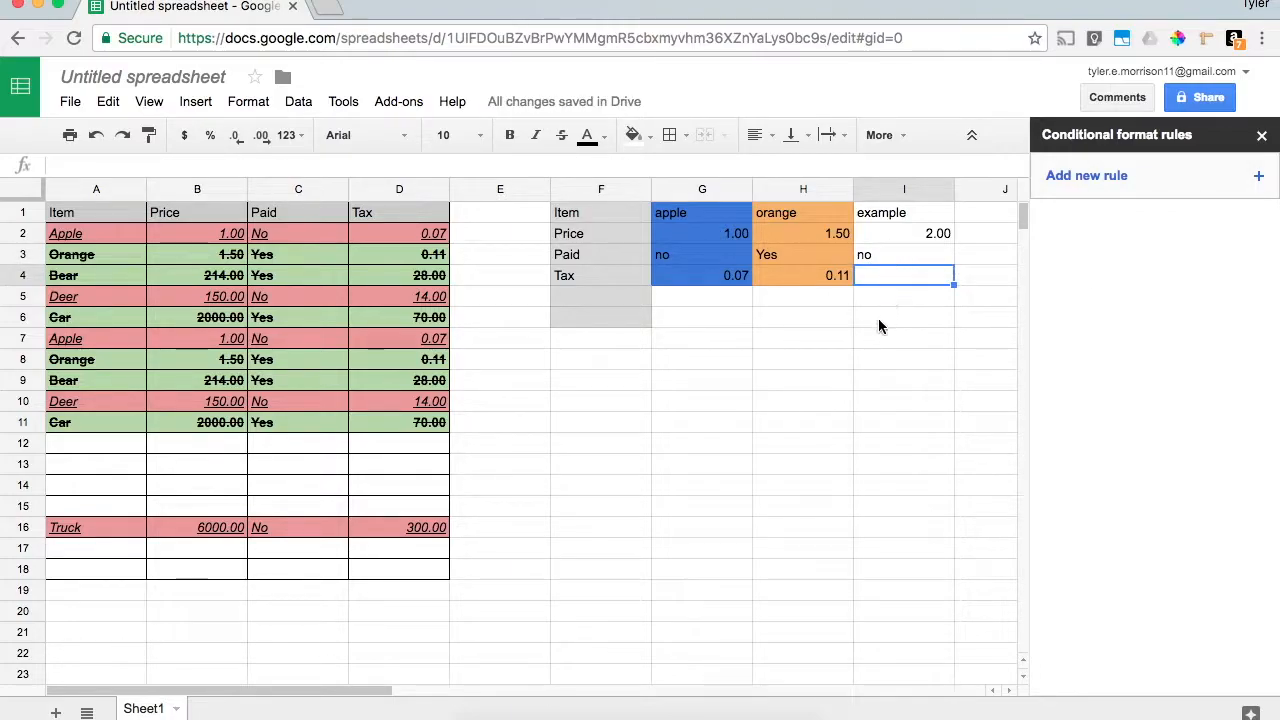
{"action": "left_click", "coordinate": [911, 297]}
- Extend the blue "No" rule to the range G1:I4 and save it
{"action": "left_click_drag", "start_coordinate": [702, 212], "coordinate": [915, 278]}
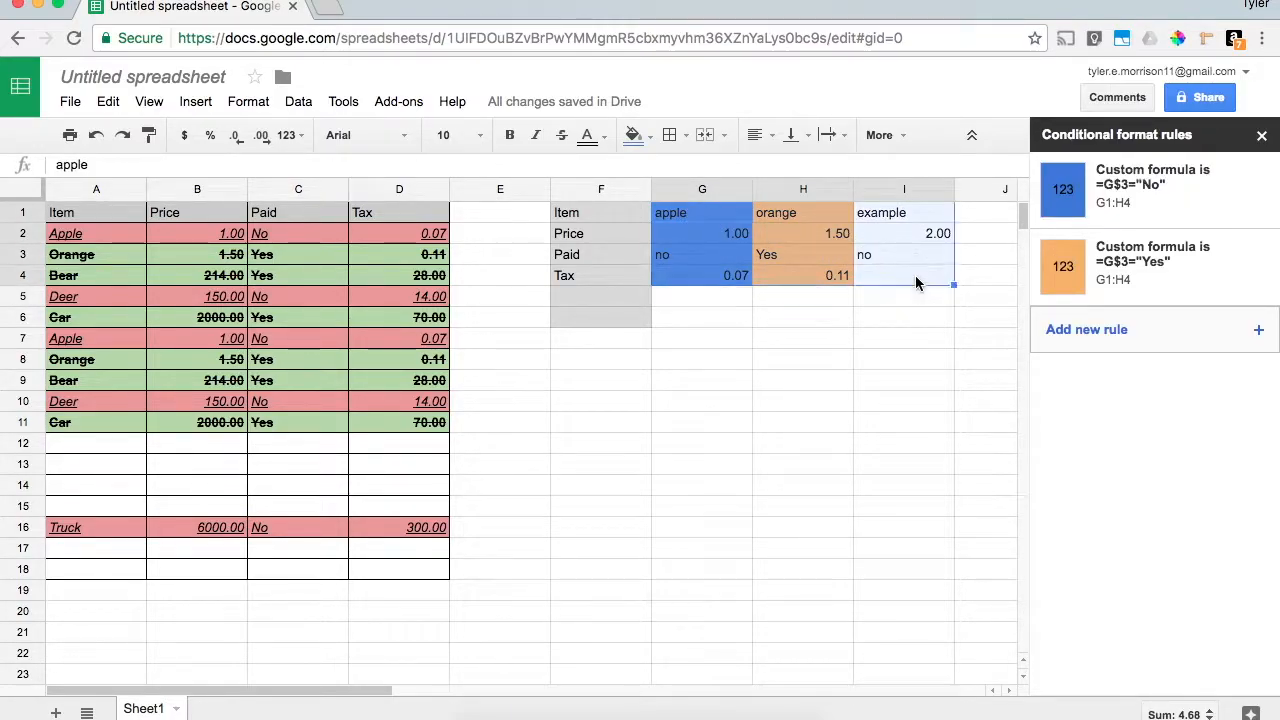
{"action": "left_click", "coordinate": [1137, 209]}
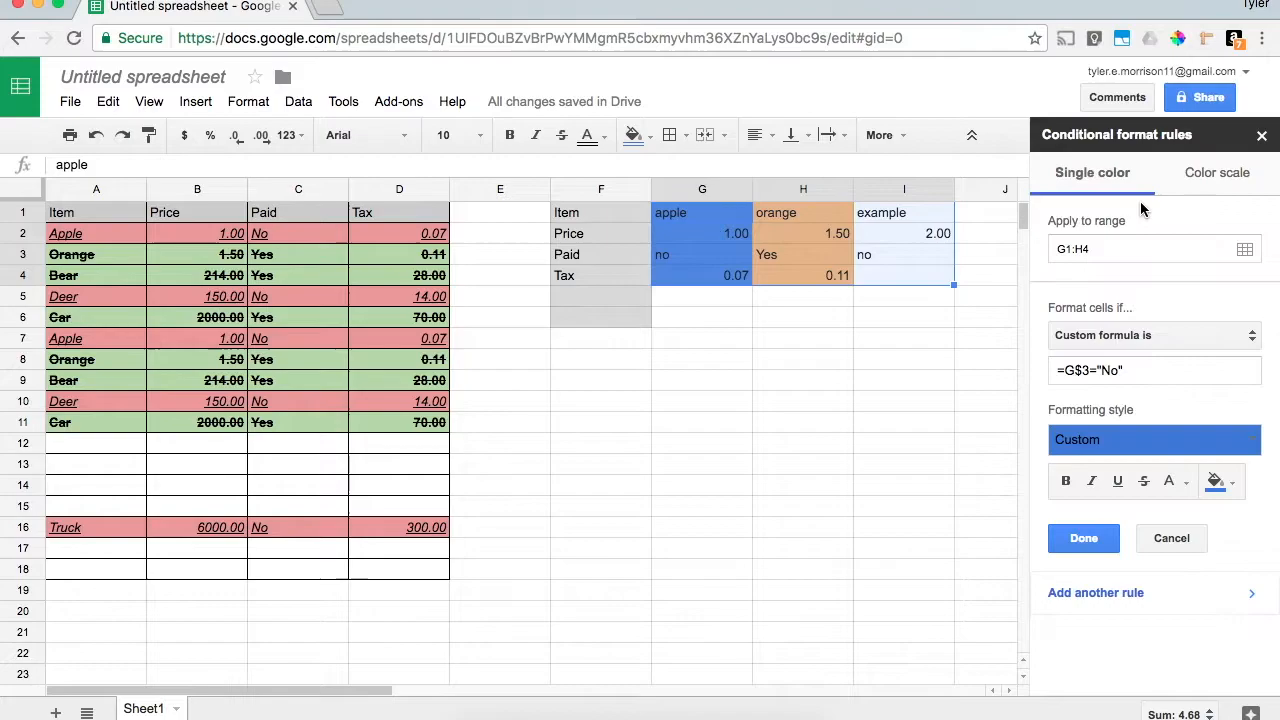
{"action": "left_click", "coordinate": [1082, 251]}
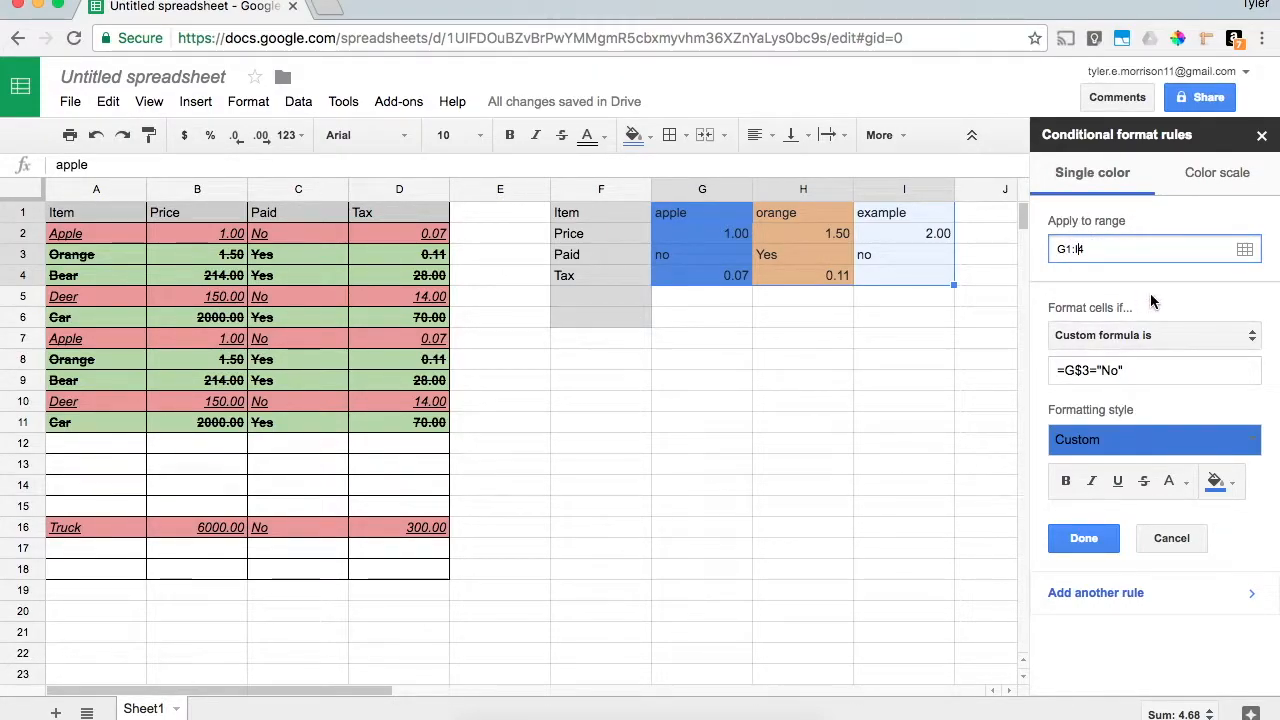
{"action": "left_click", "coordinate": [1084, 538]}
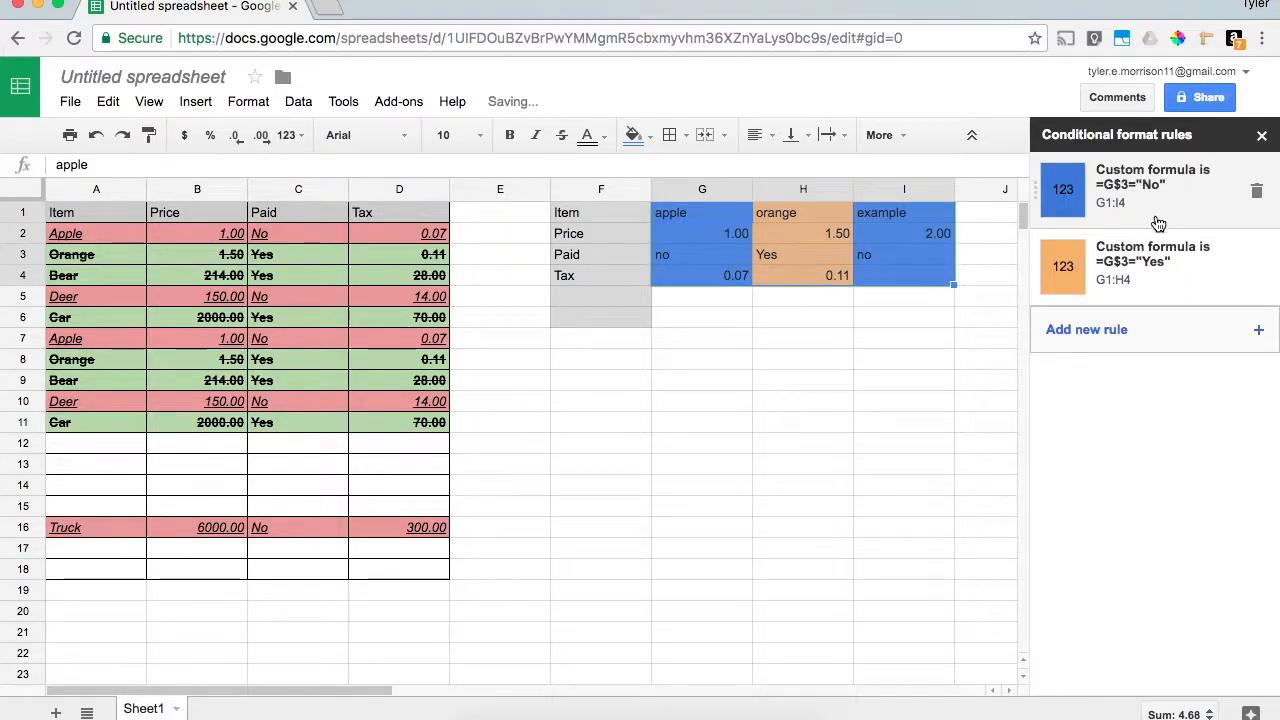
- Extend the orange "Yes" rule to the range G1:I4 and save it
{"action": "left_click", "coordinate": [1150, 262]}
{"action": "left_click", "coordinate": [1083, 251]}
{"action": "key", "text": "BackSpace"}
{"action": "type", "text": "I4"}
{"action": "left_click", "coordinate": [1084, 538]}
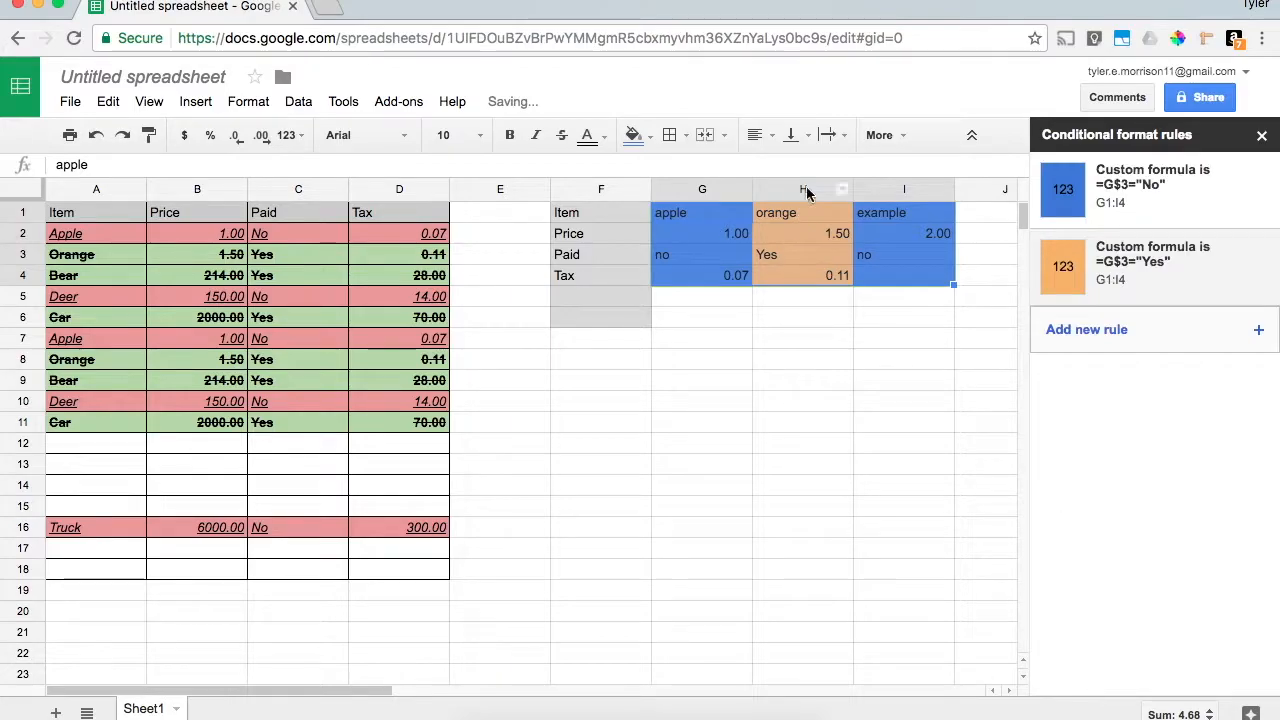
- Test the rules by changing the example item's Paid value in I3 to Yes
{"action": "left_click", "coordinate": [960, 289]}
{"action": "left_click_drag", "start_coordinate": [943, 275], "coordinate": [690, 214]}
{"action": "left_click", "coordinate": [893, 252]}
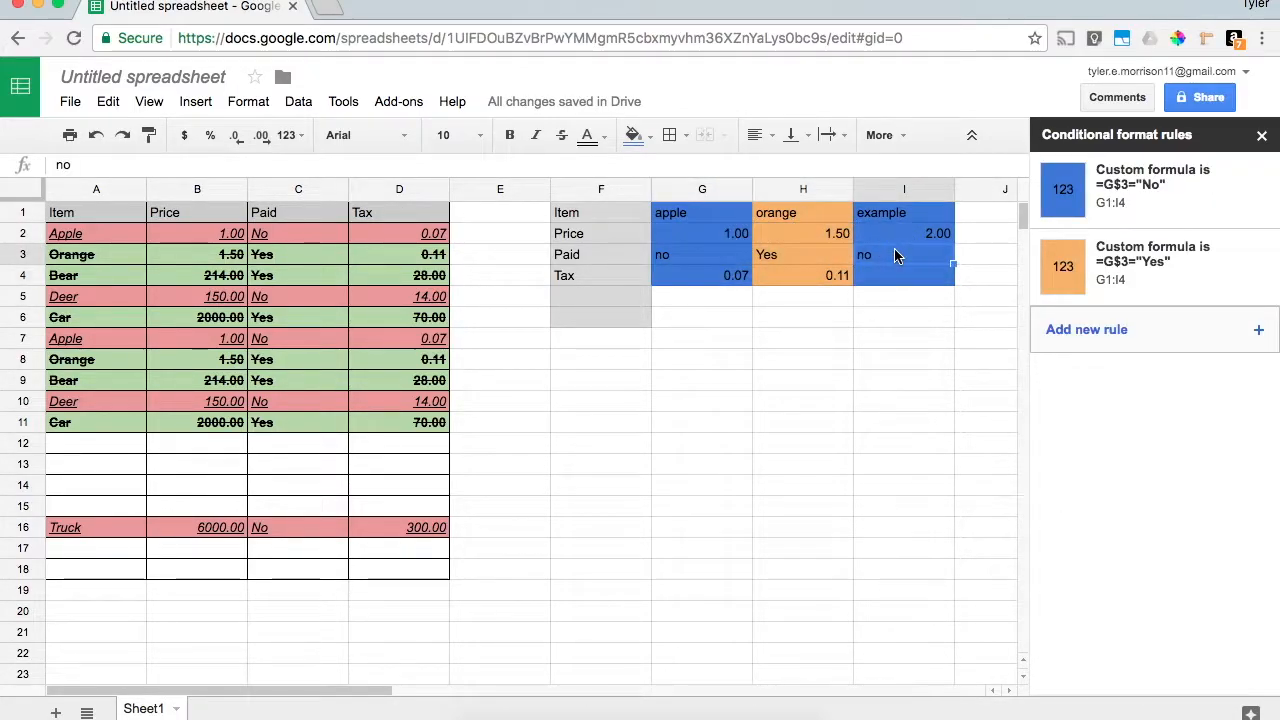
{"action": "type", "text": "Yes"}
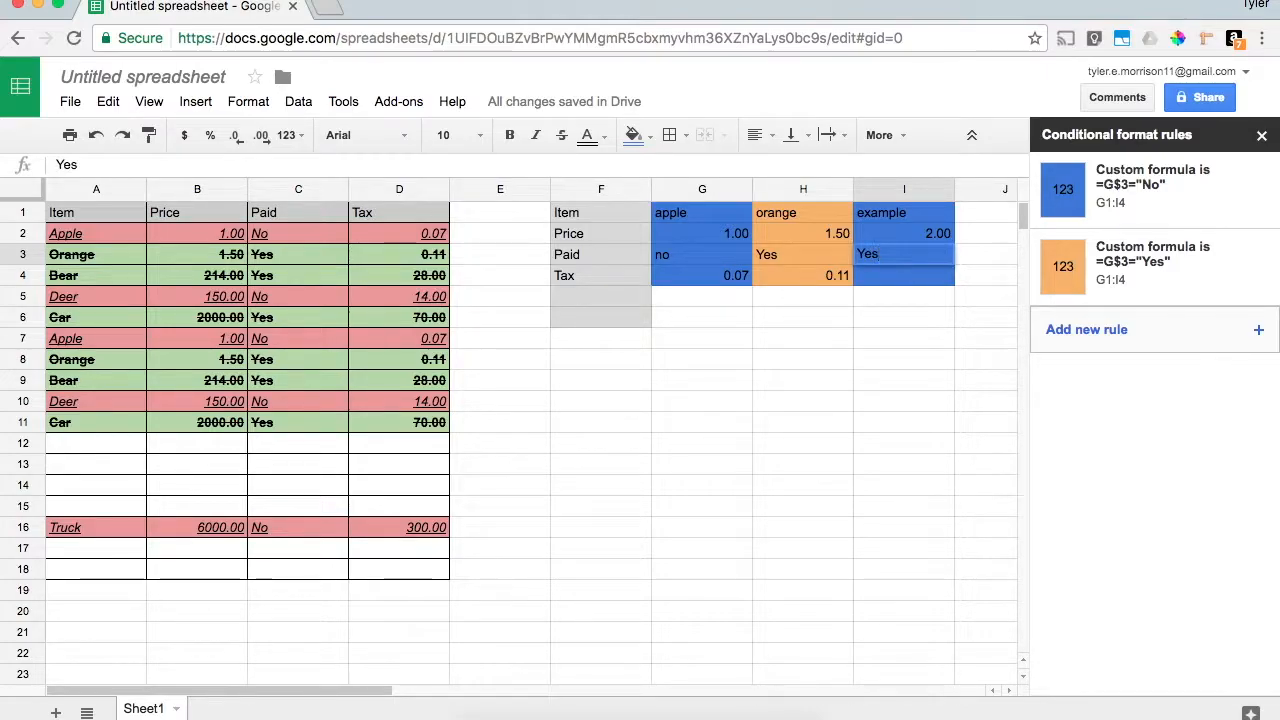
{"action": "key", "text": "Return"}
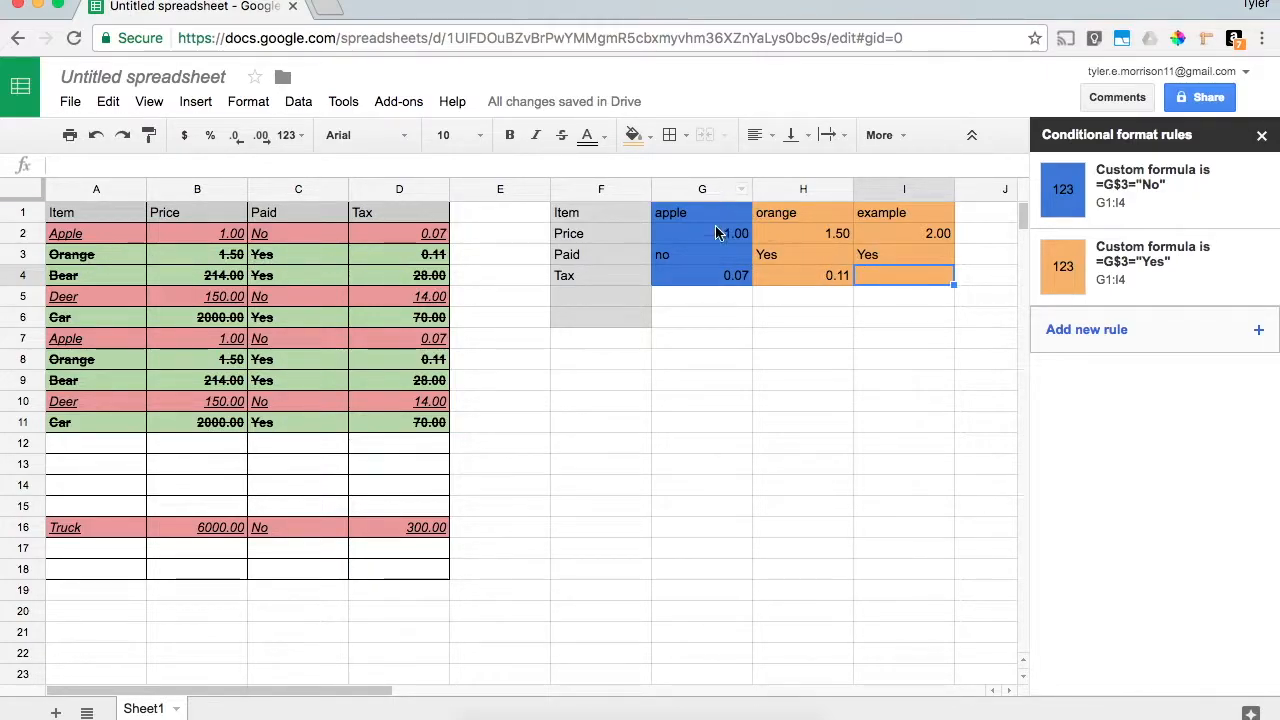
- Open the G1:I4 "No" rule and compare its row 3 reference with the Paid column of the first table
{"action": "left_click", "coordinate": [1166, 205]}
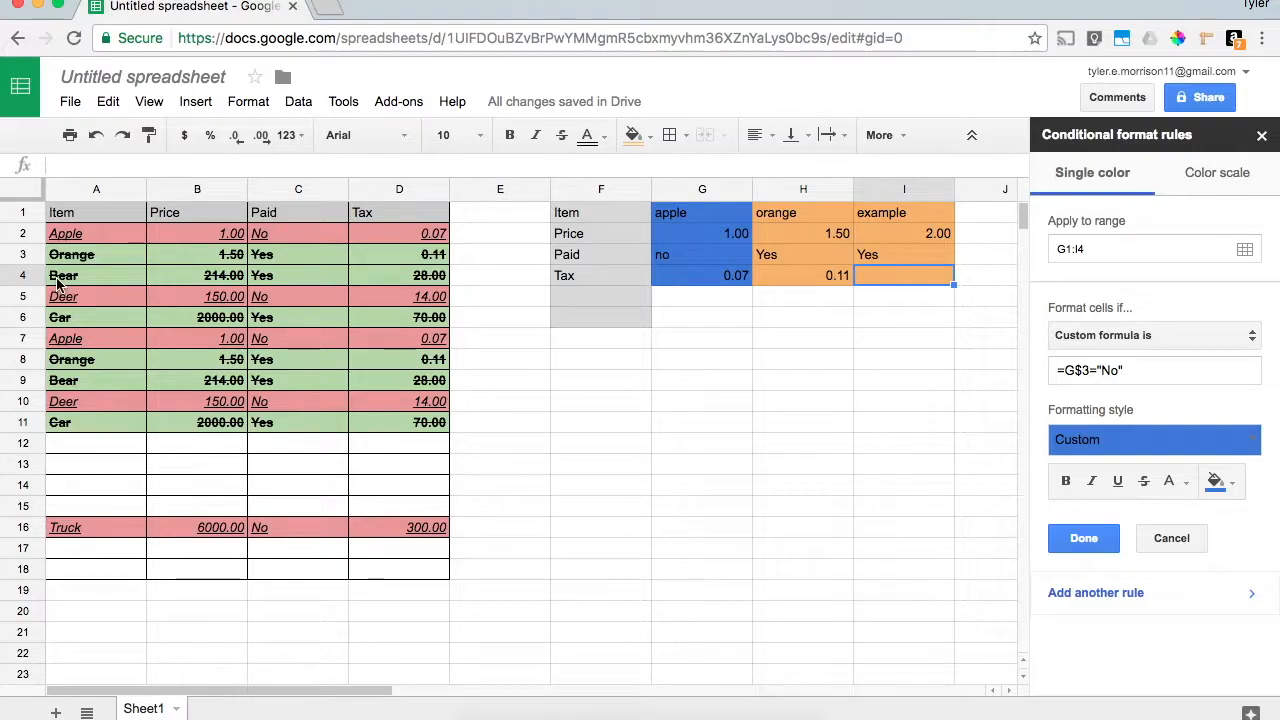
{"action": "left_click", "coordinate": [25, 255]}
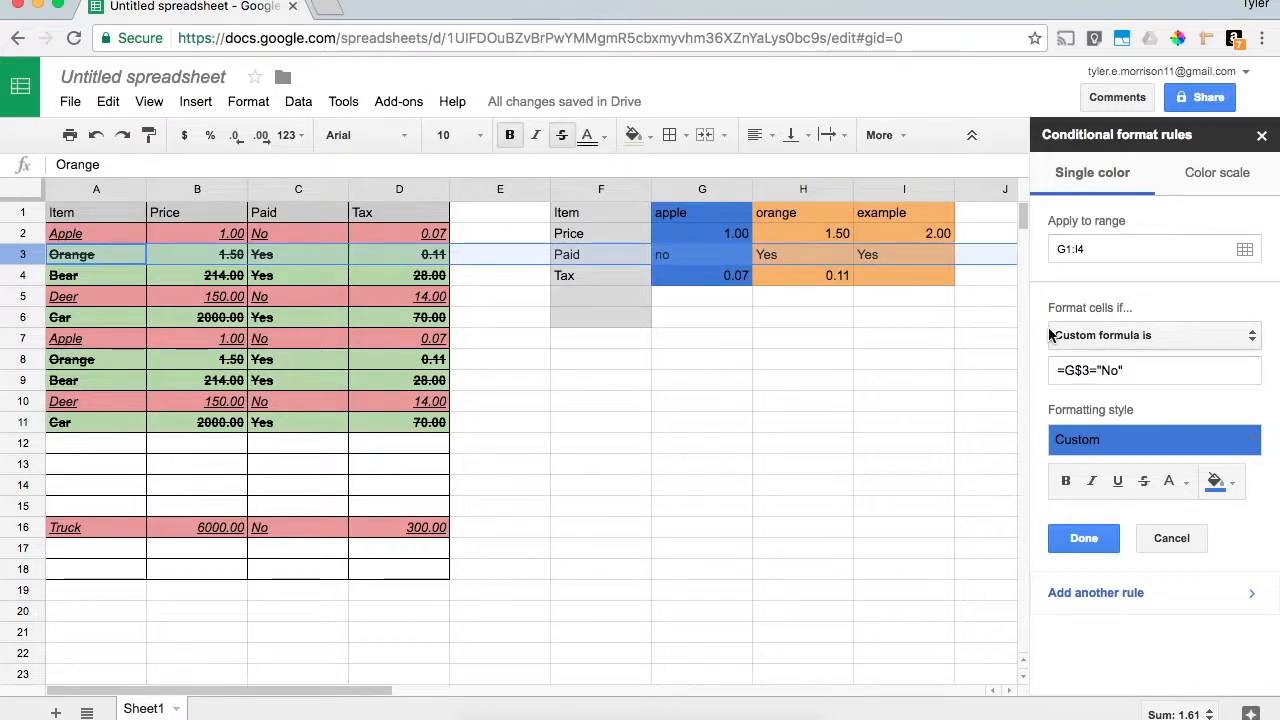
{"action": "left_click", "coordinate": [297, 190]}
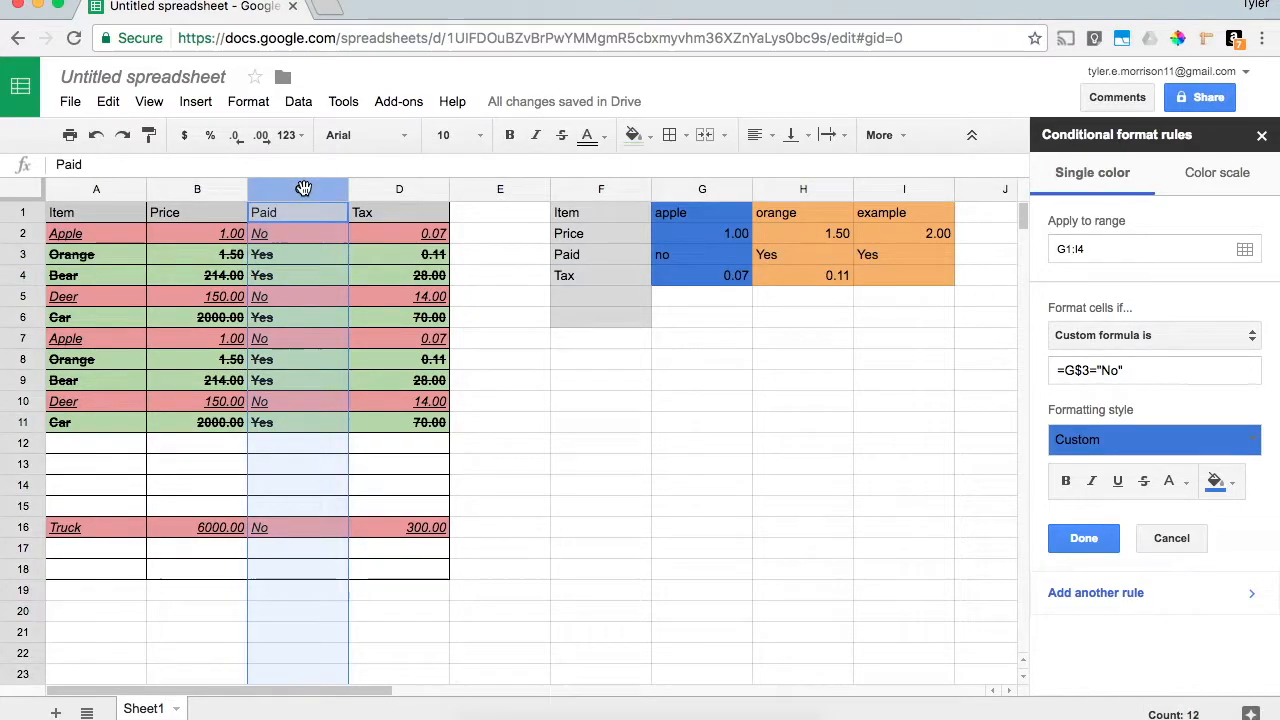